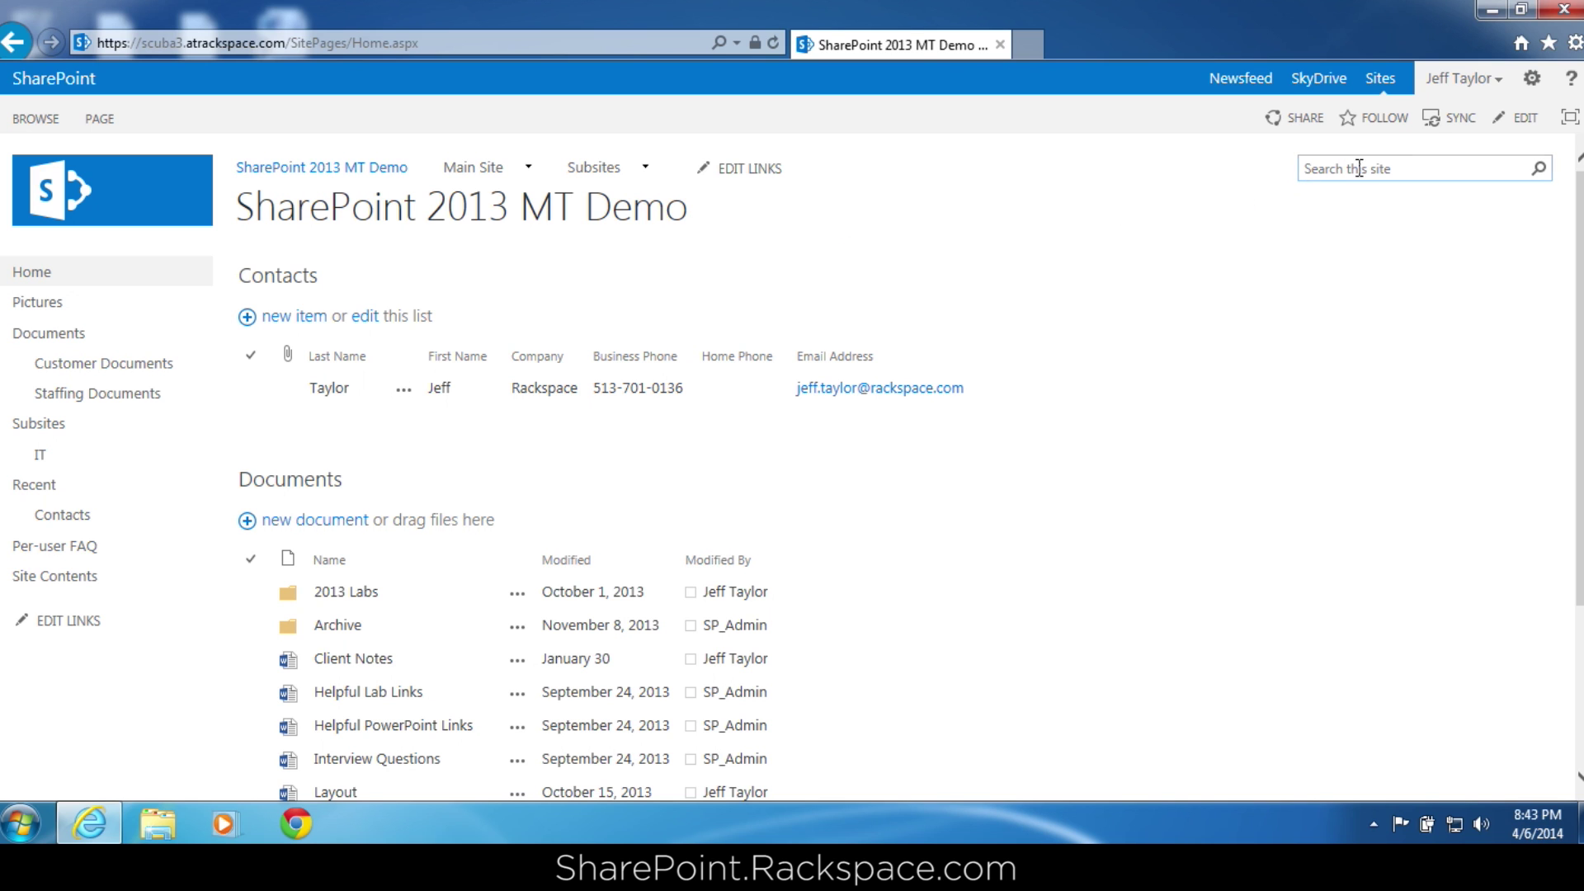
Go through Site settings to People and groups and display the scuba3 Visitors members.
click(1526, 87)
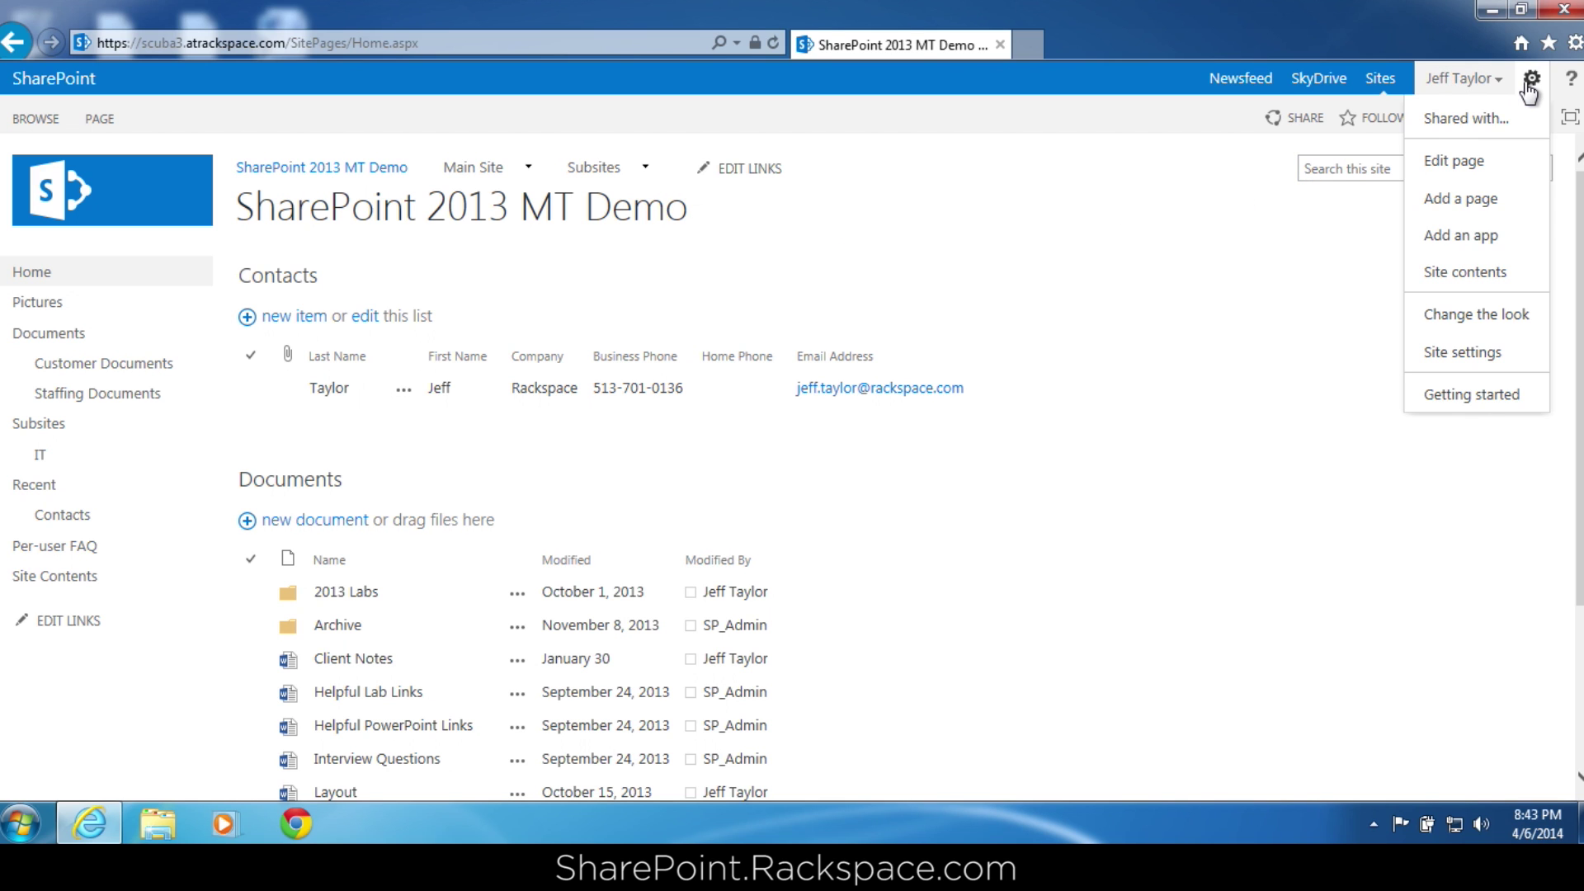
click(1497, 353)
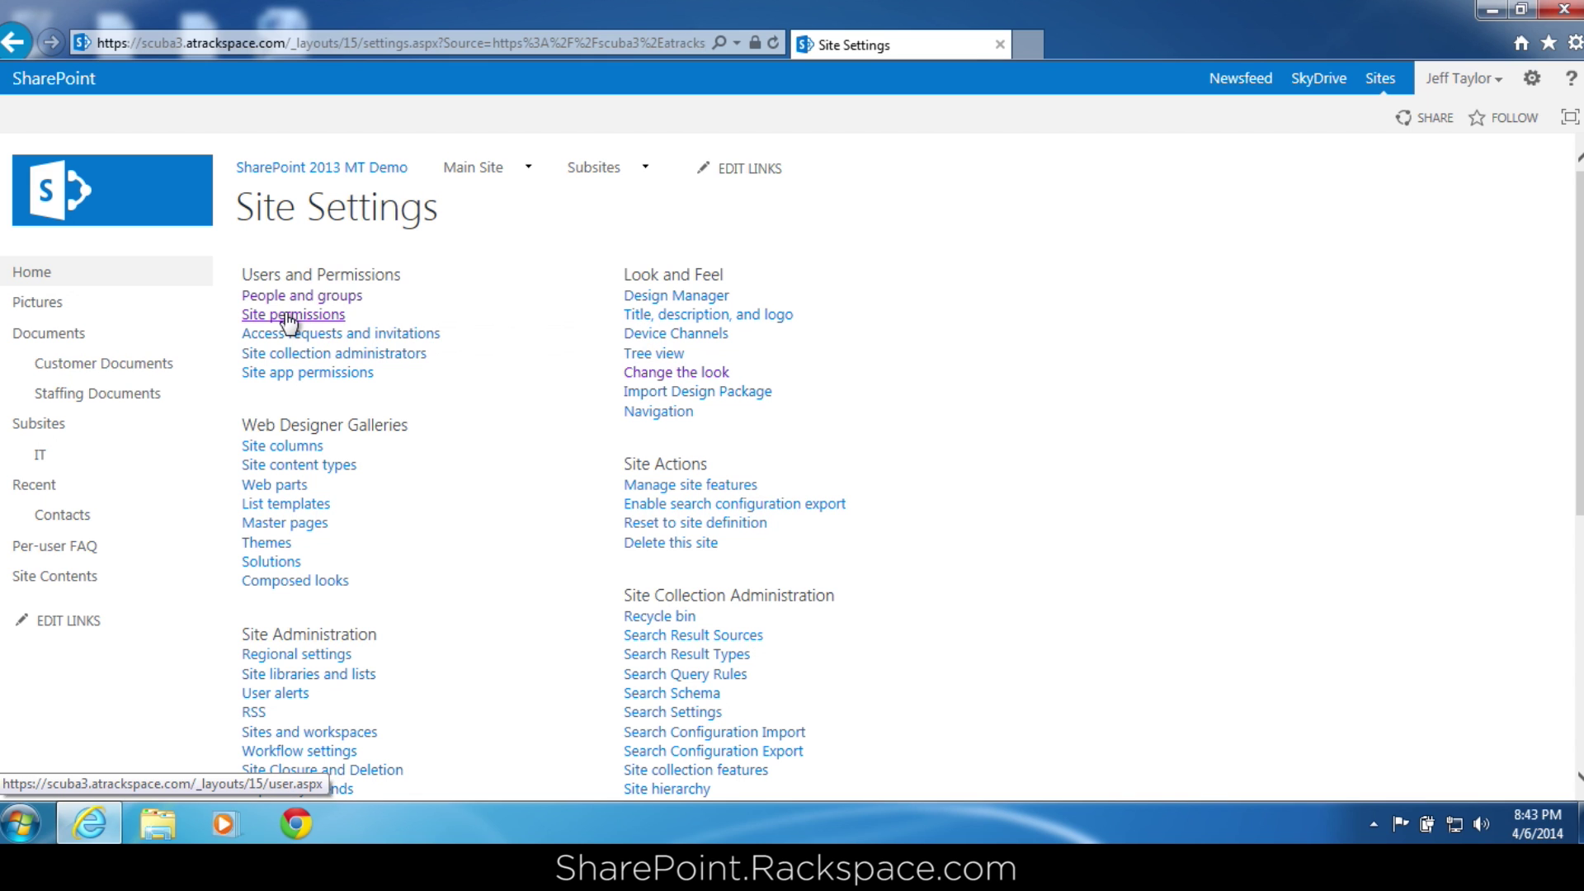
click(334, 298)
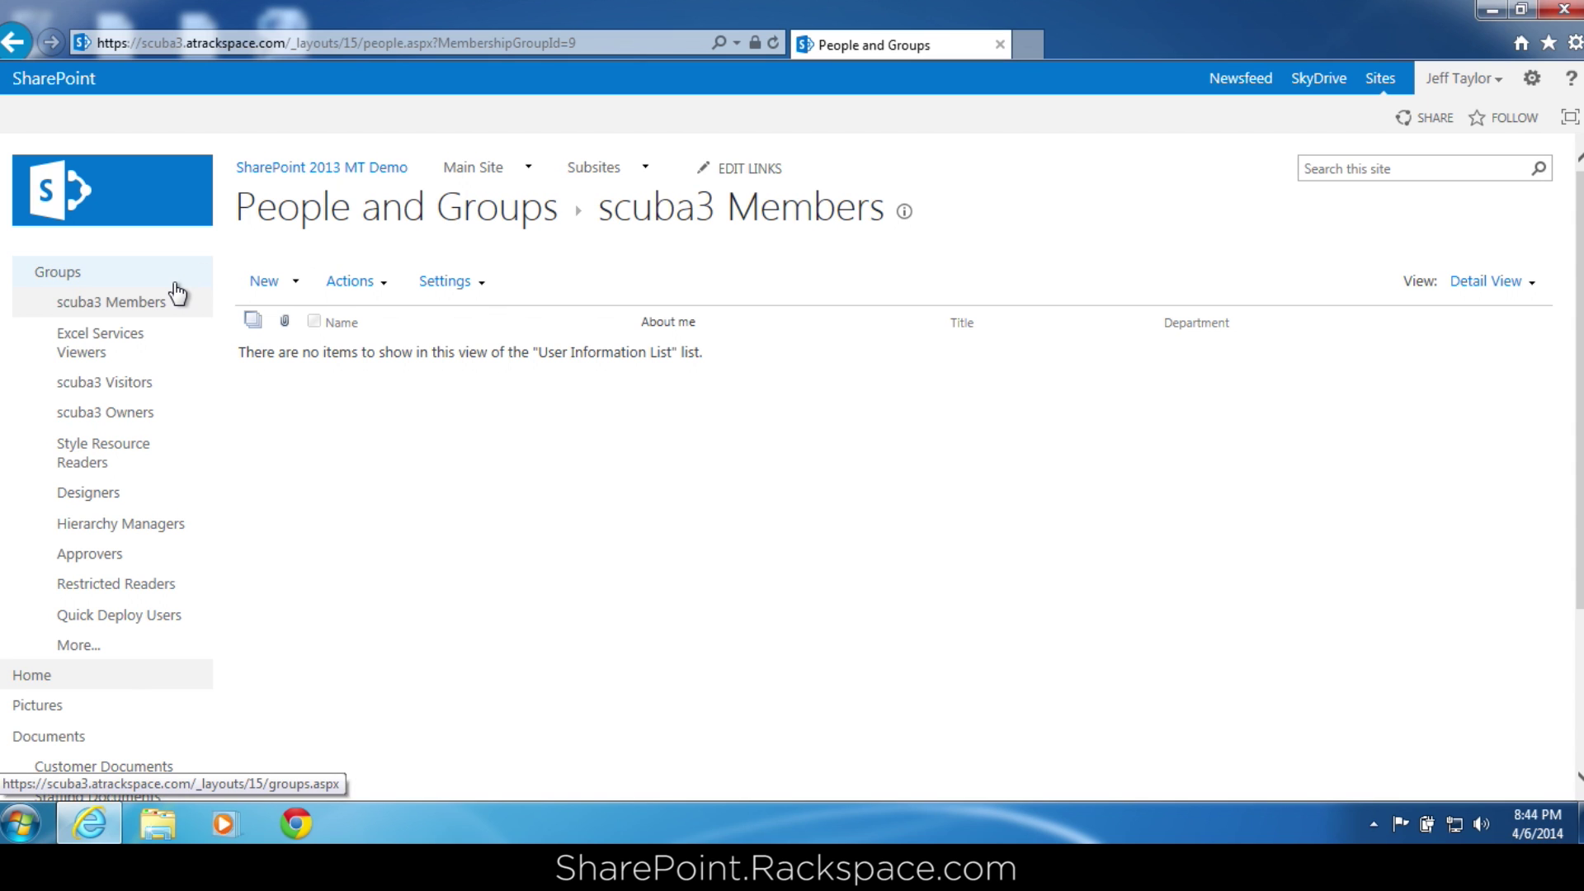
click(140, 387)
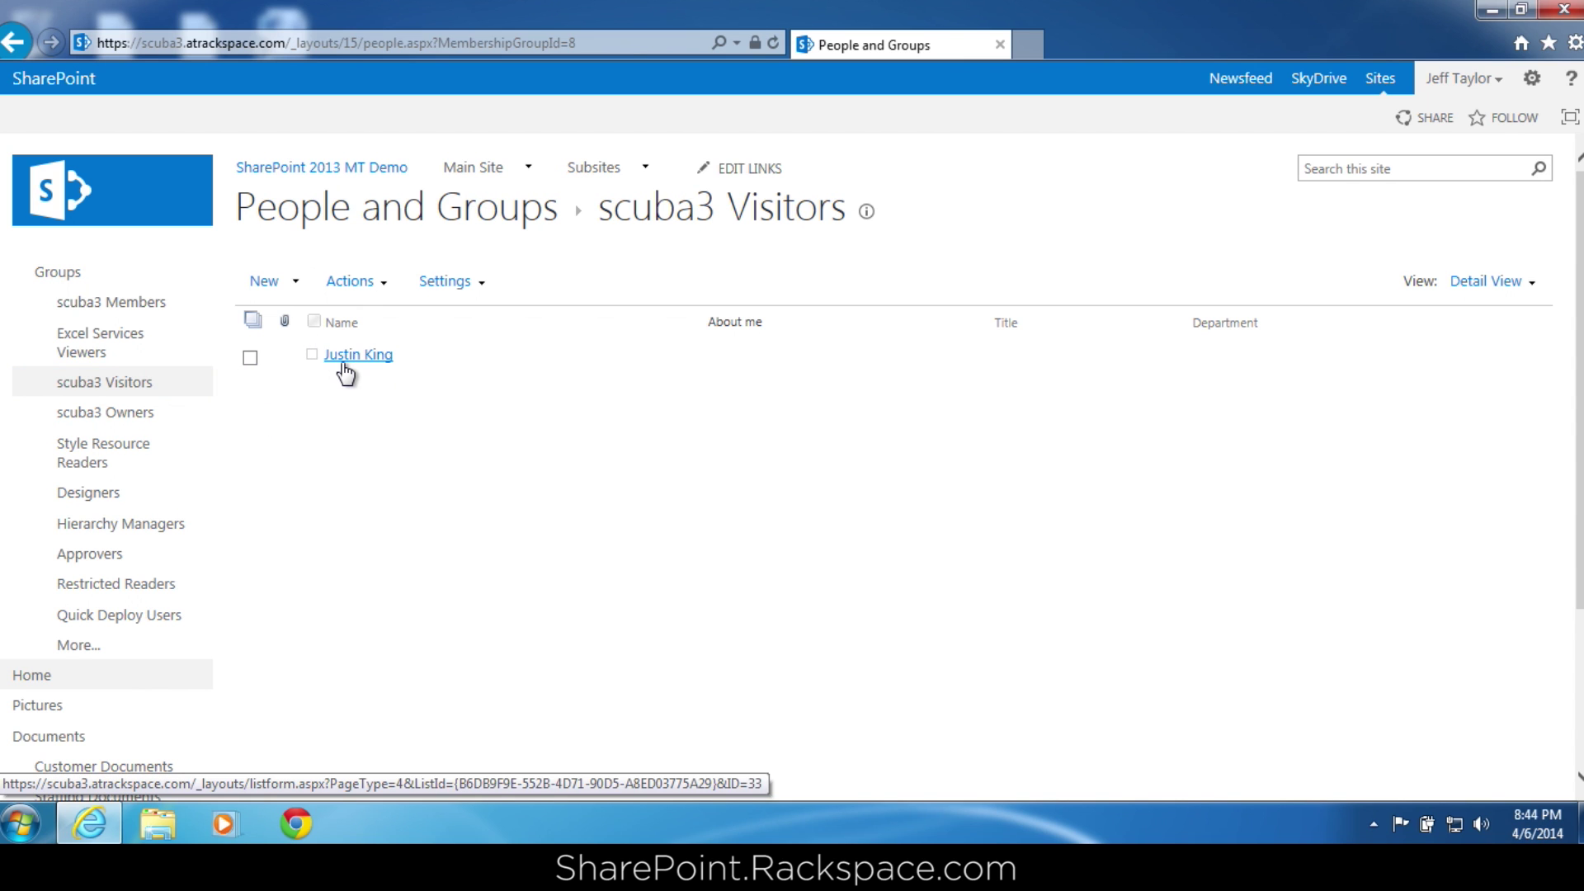
Share scuba3 Visitors with the chosen user, with the email invitation turned off.
click(276, 285)
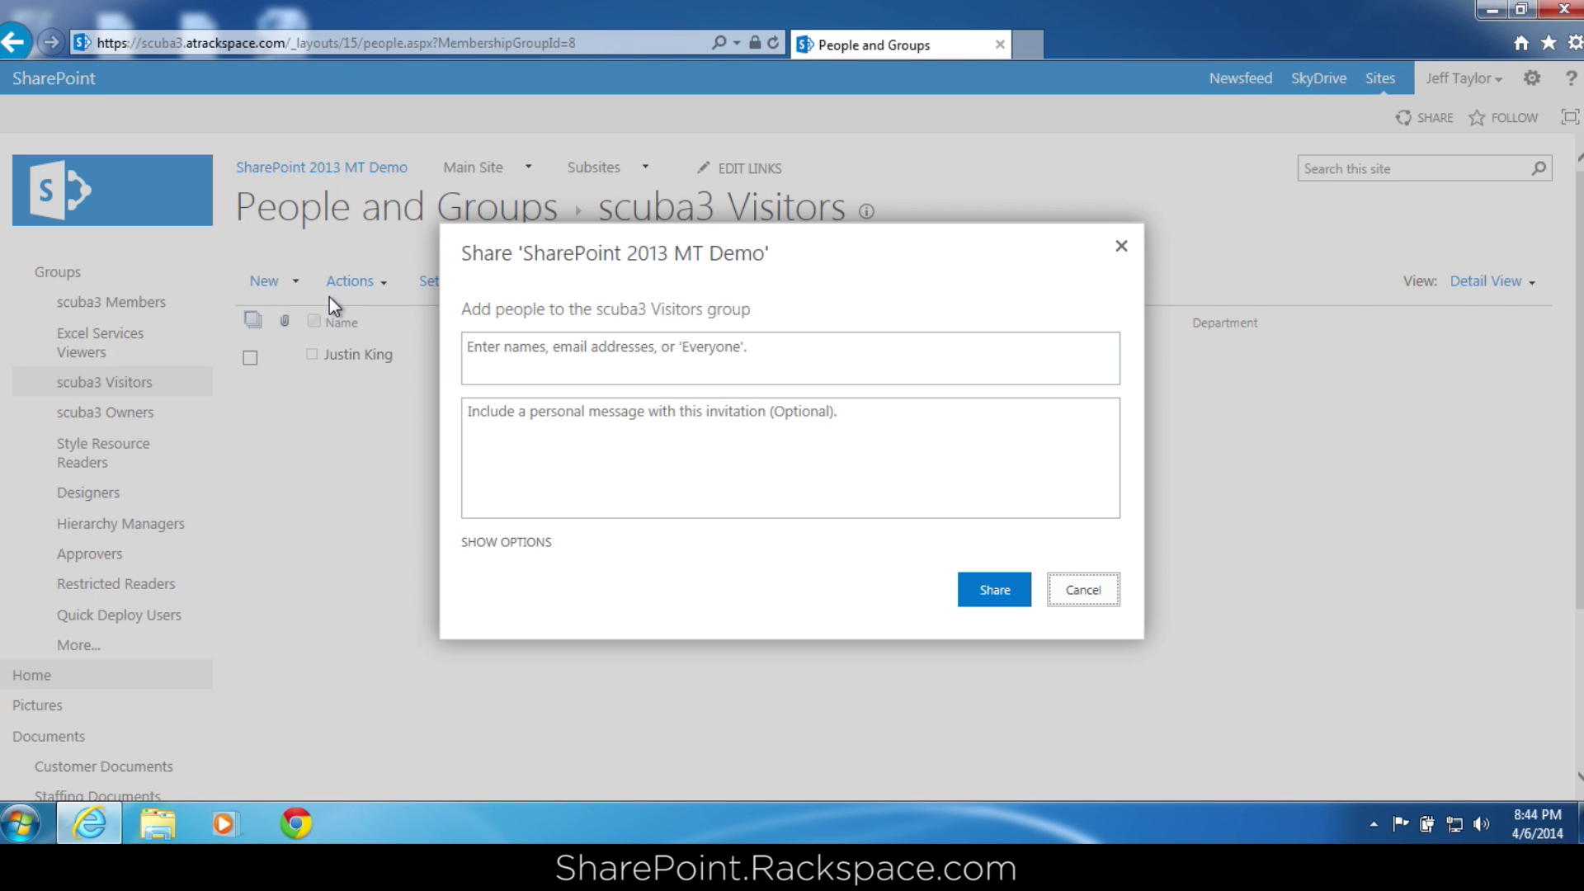
click(540, 364)
text(shane)
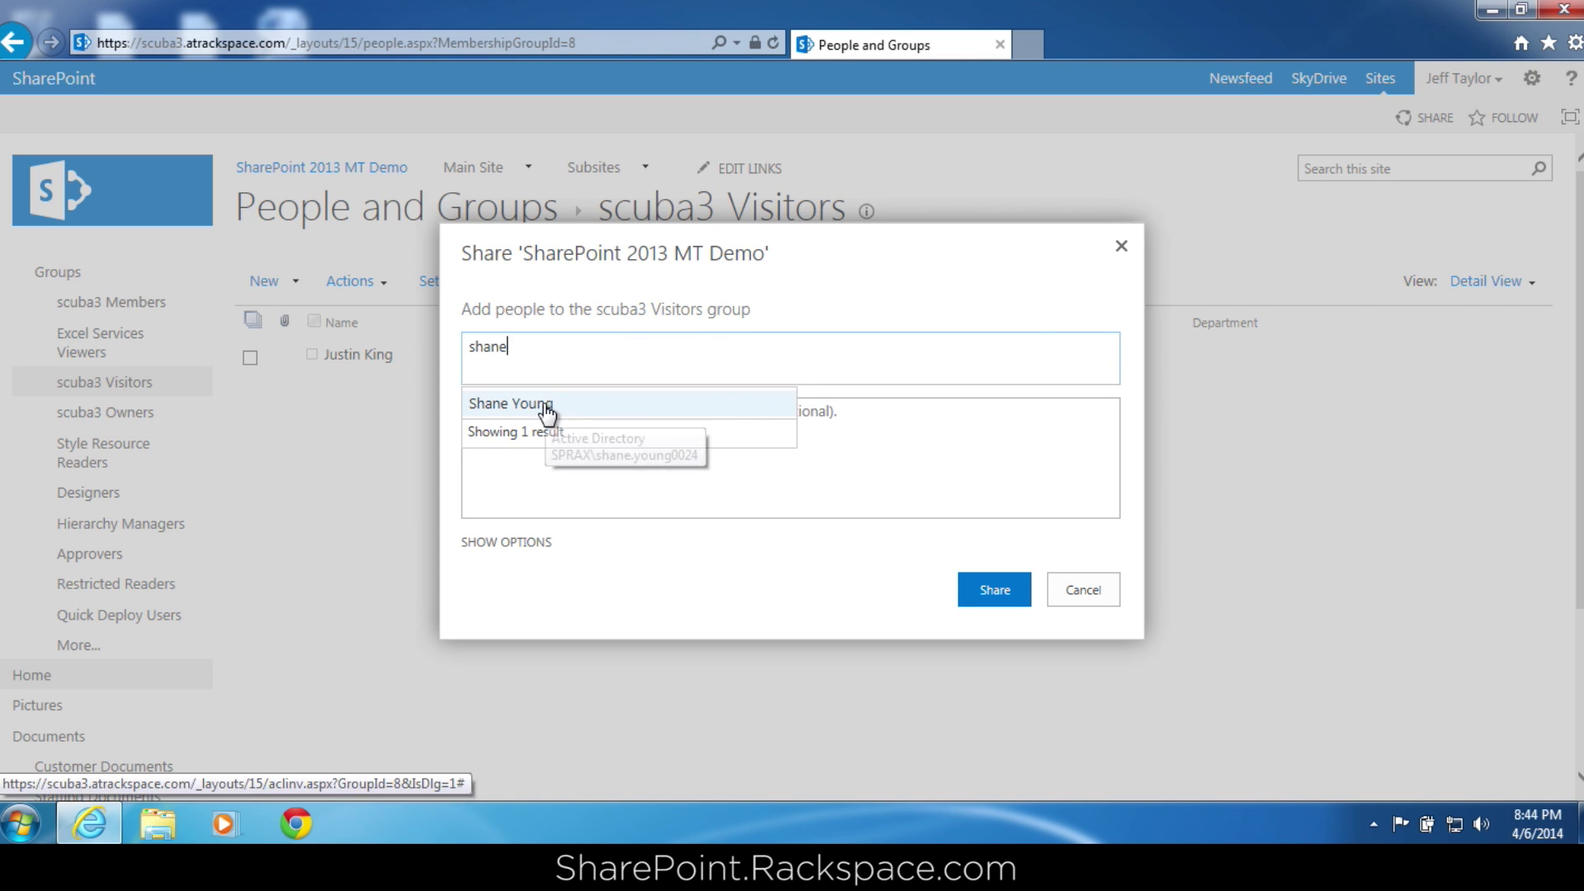
click(547, 406)
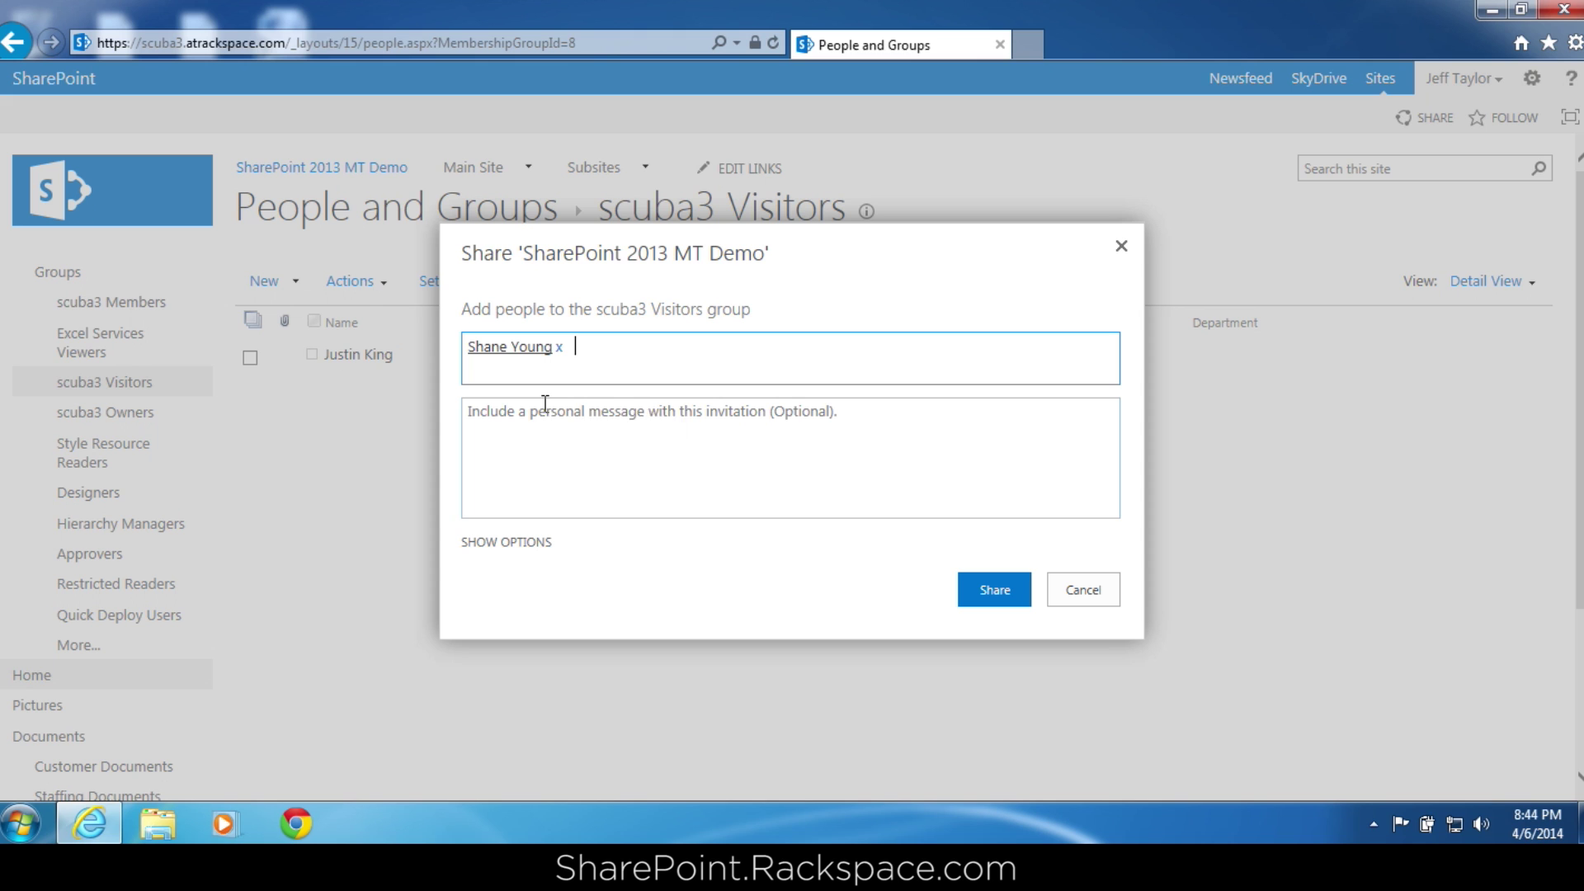
click(525, 546)
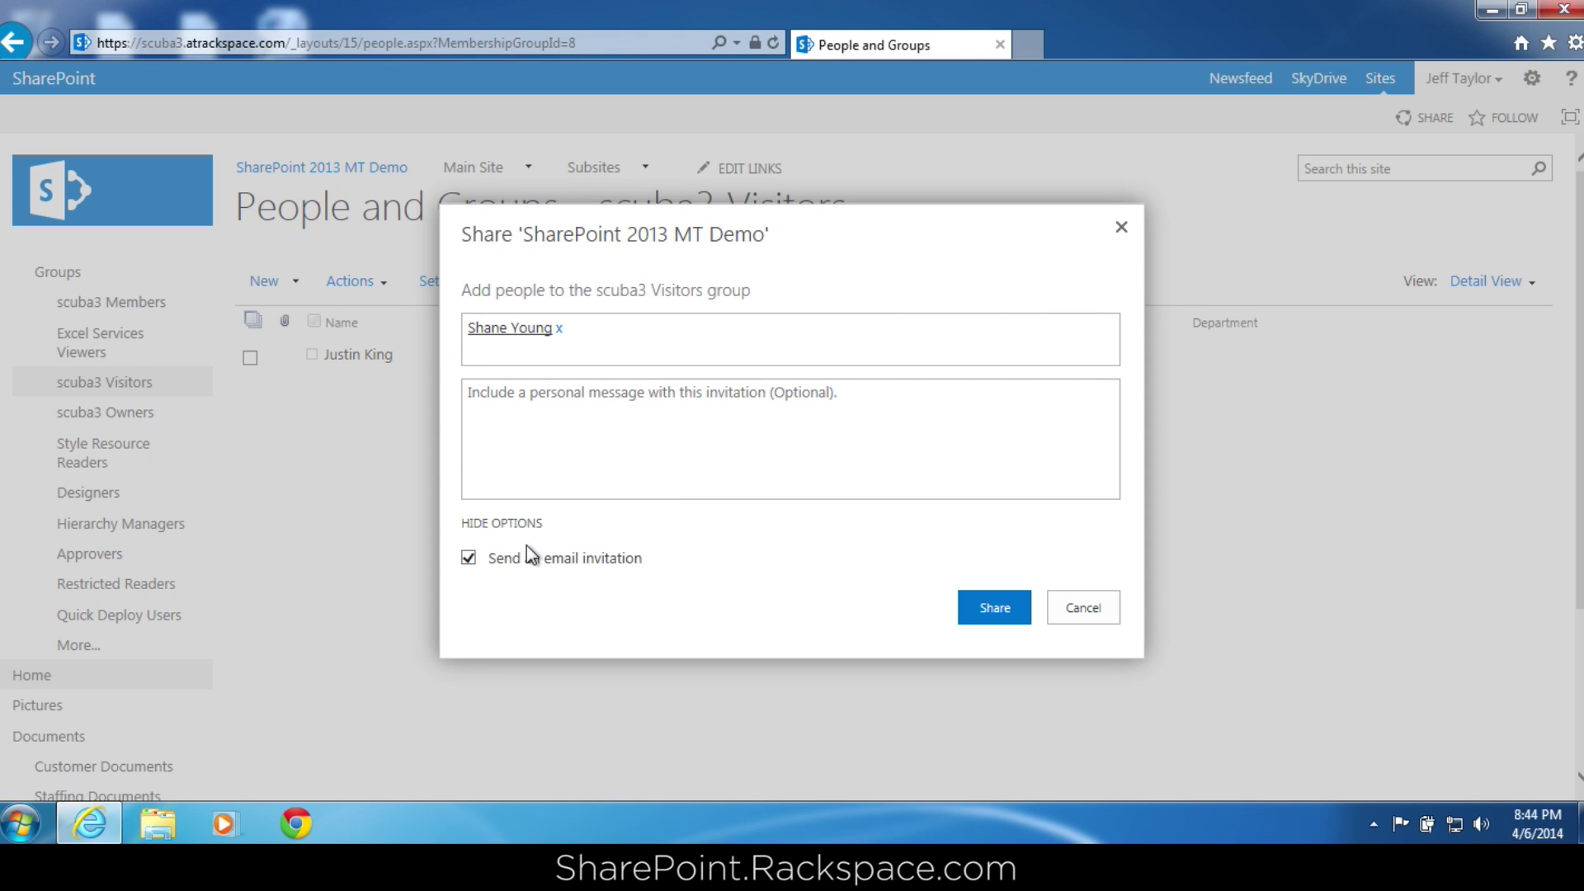
click(467, 558)
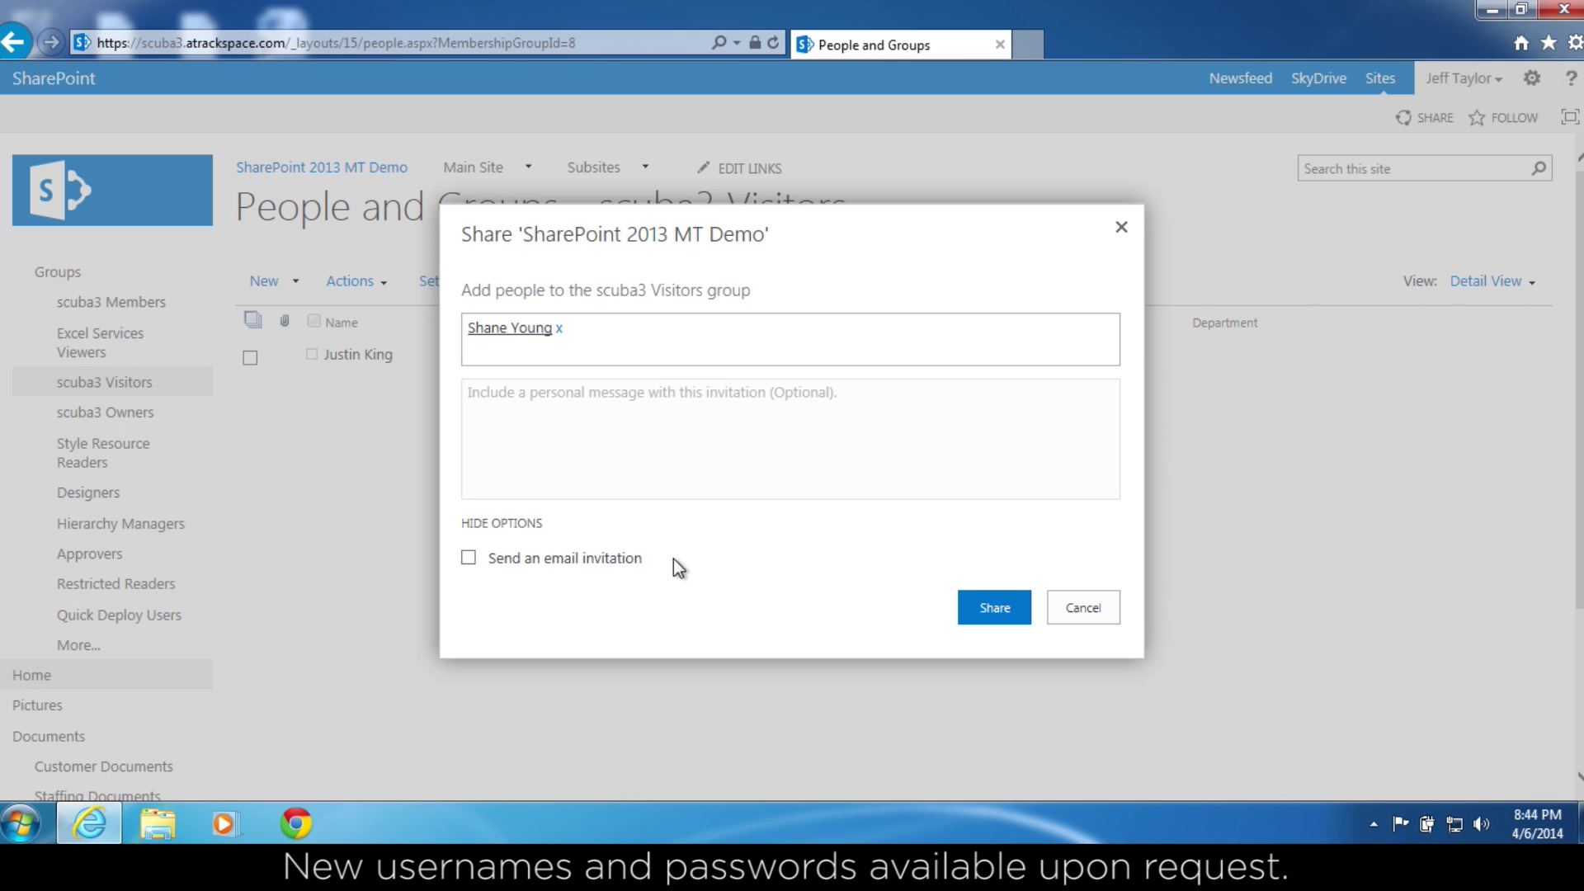
click(1000, 599)
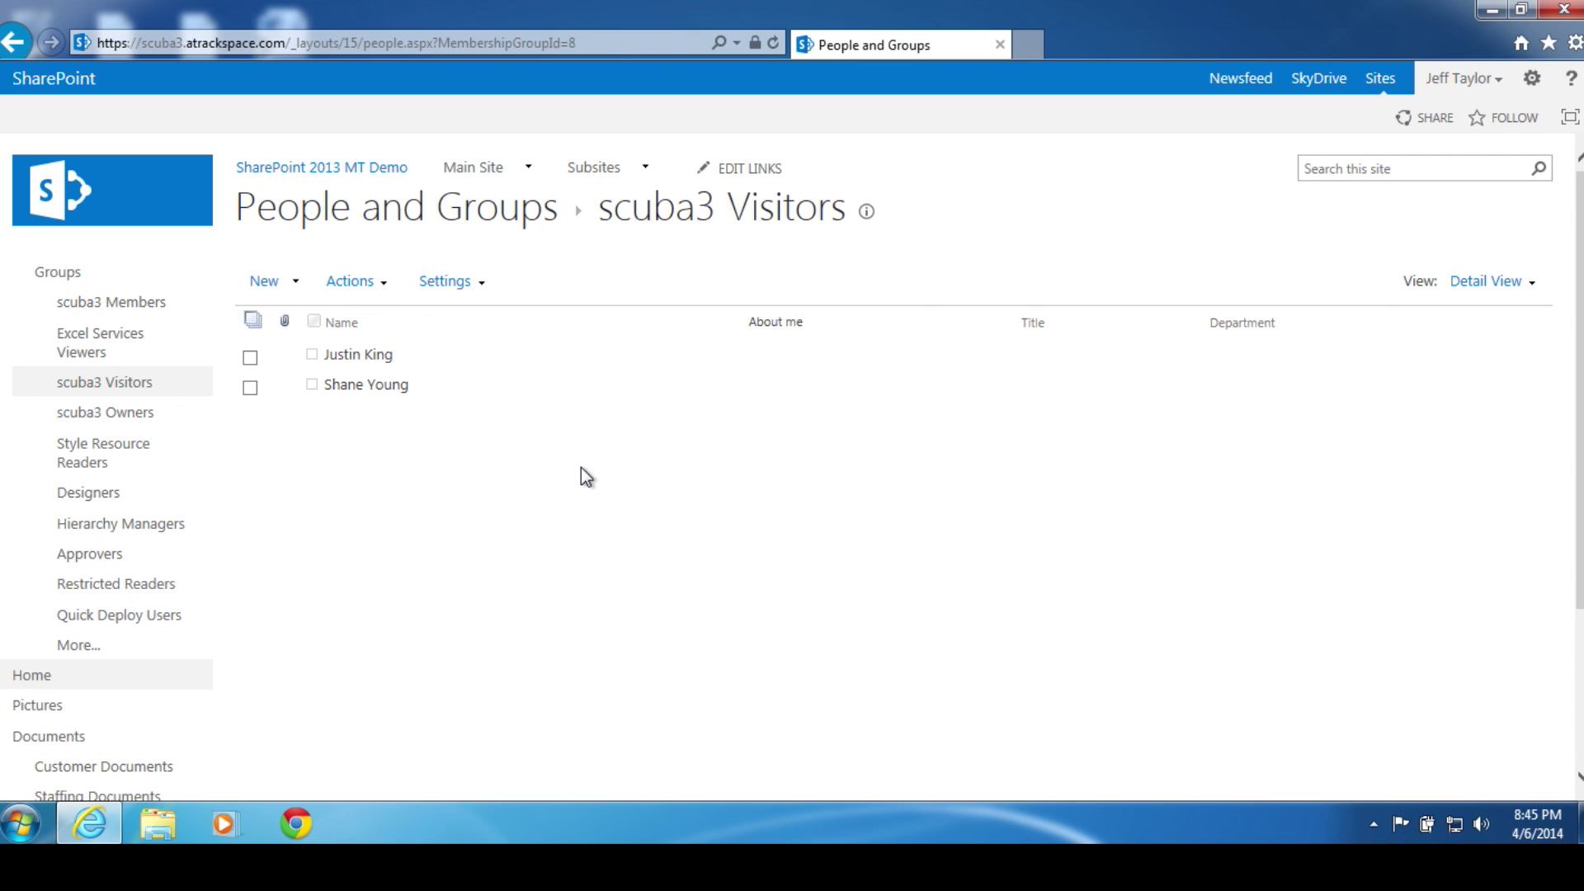
Remove the newly added user from scuba3 Visitors using Actions > Remove Users from Group.
click(250, 388)
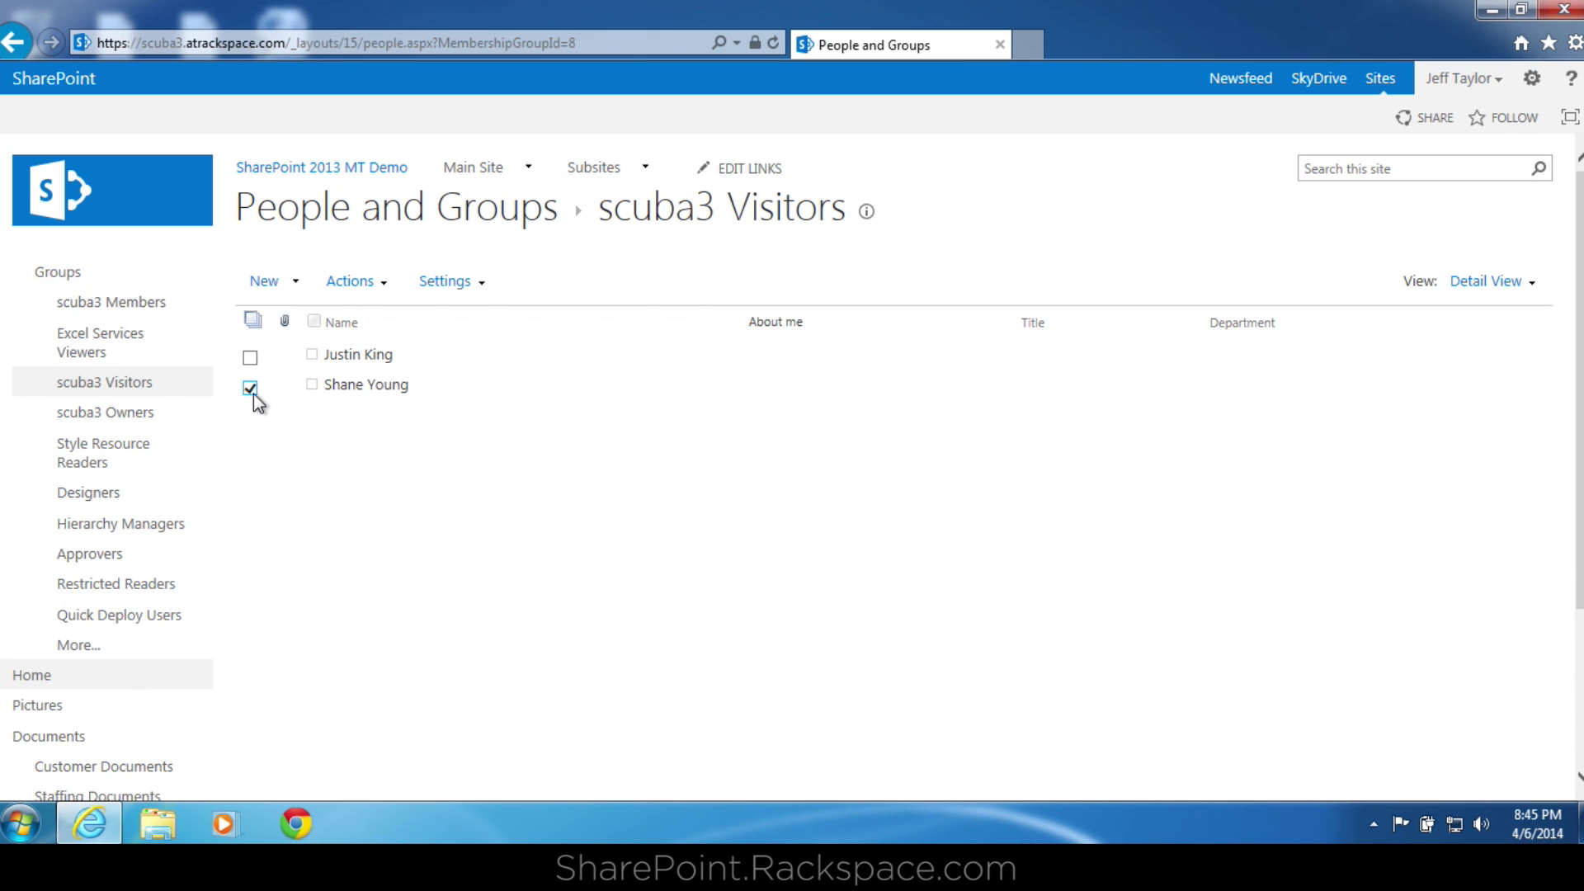
click(380, 283)
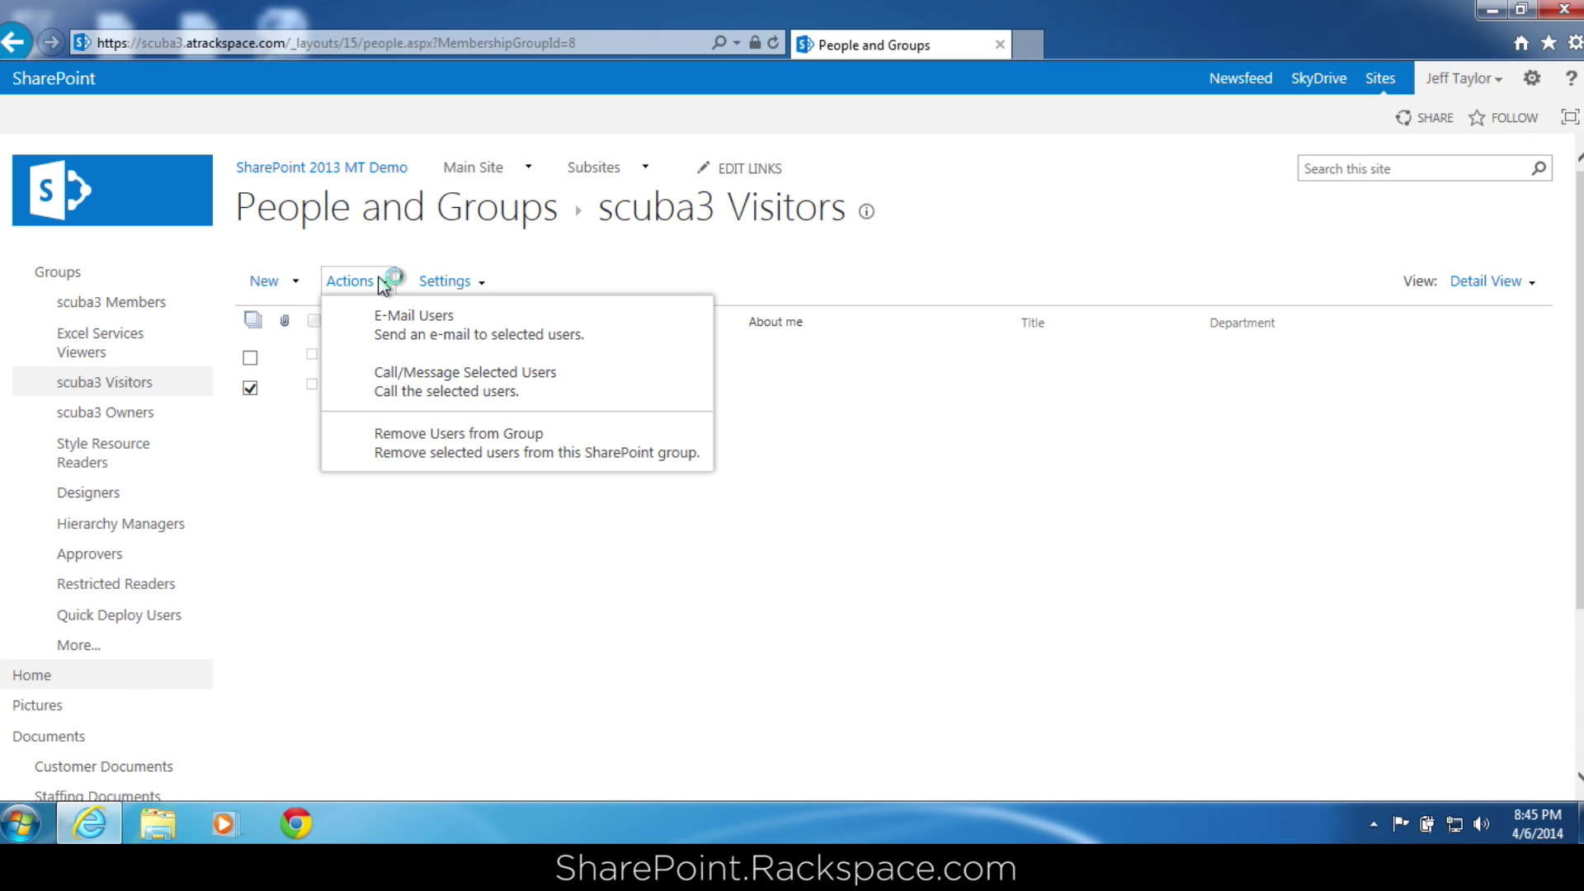
click(456, 450)
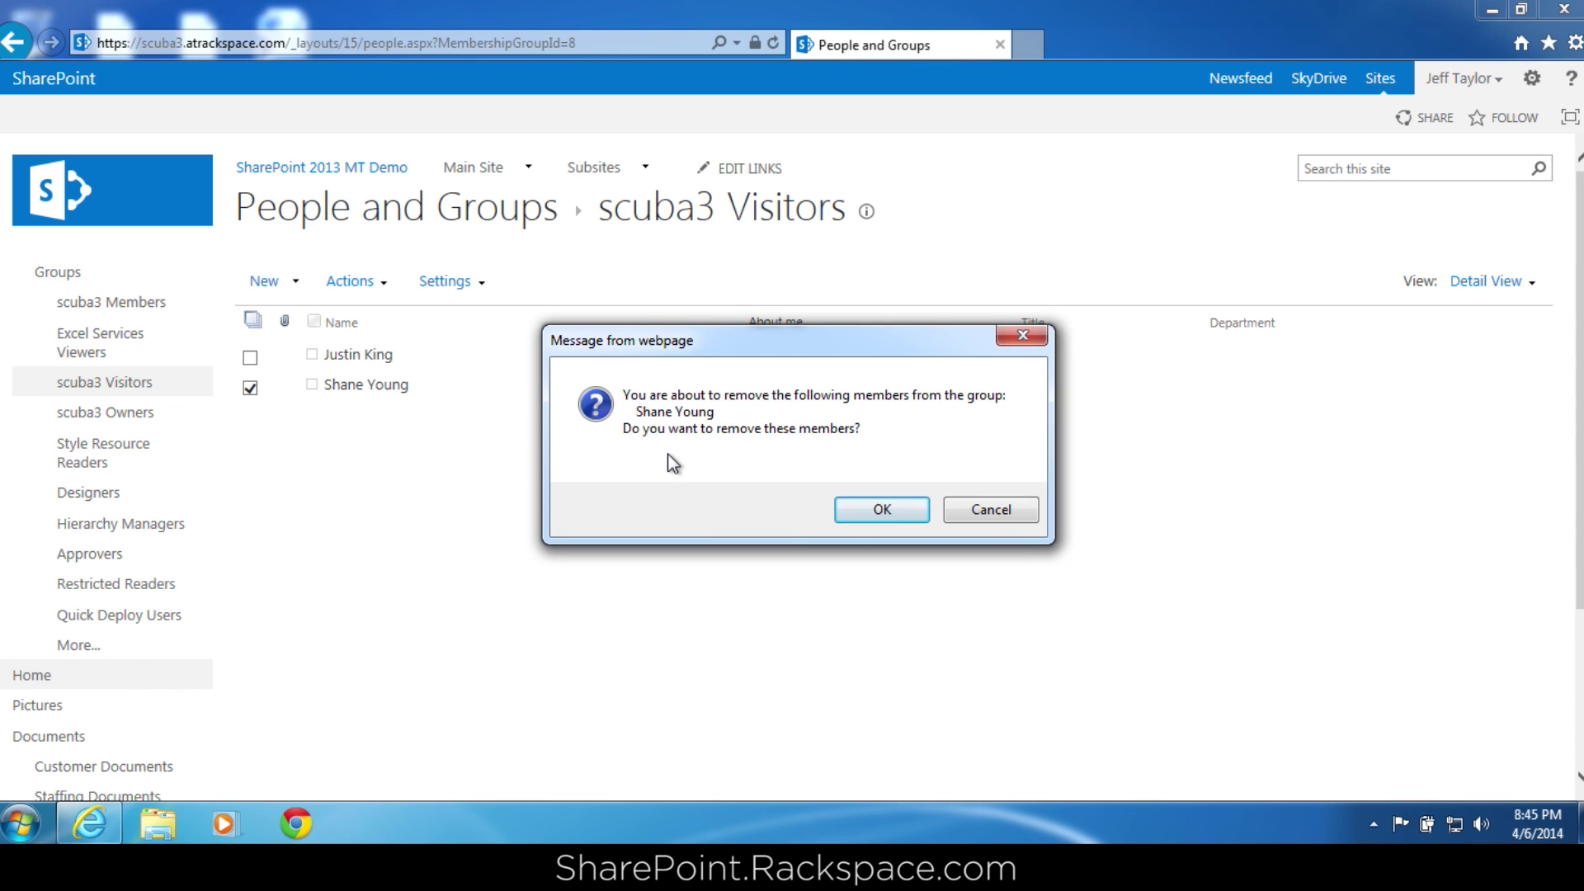
click(862, 514)
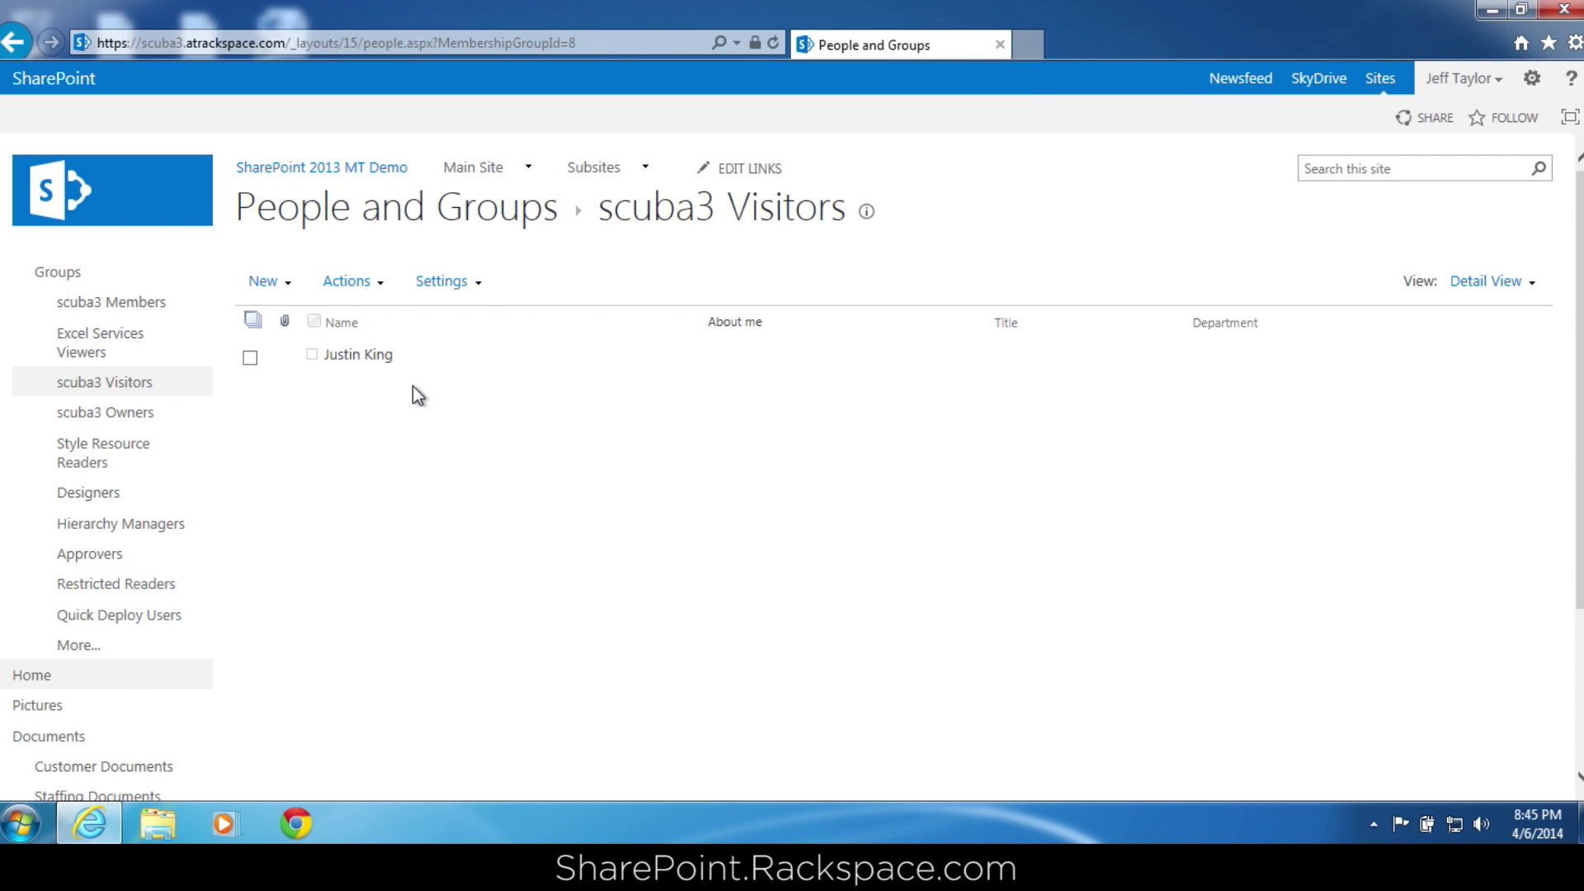
Add the same user to the scuba3 Owners group, with no email invitation sent.
click(145, 415)
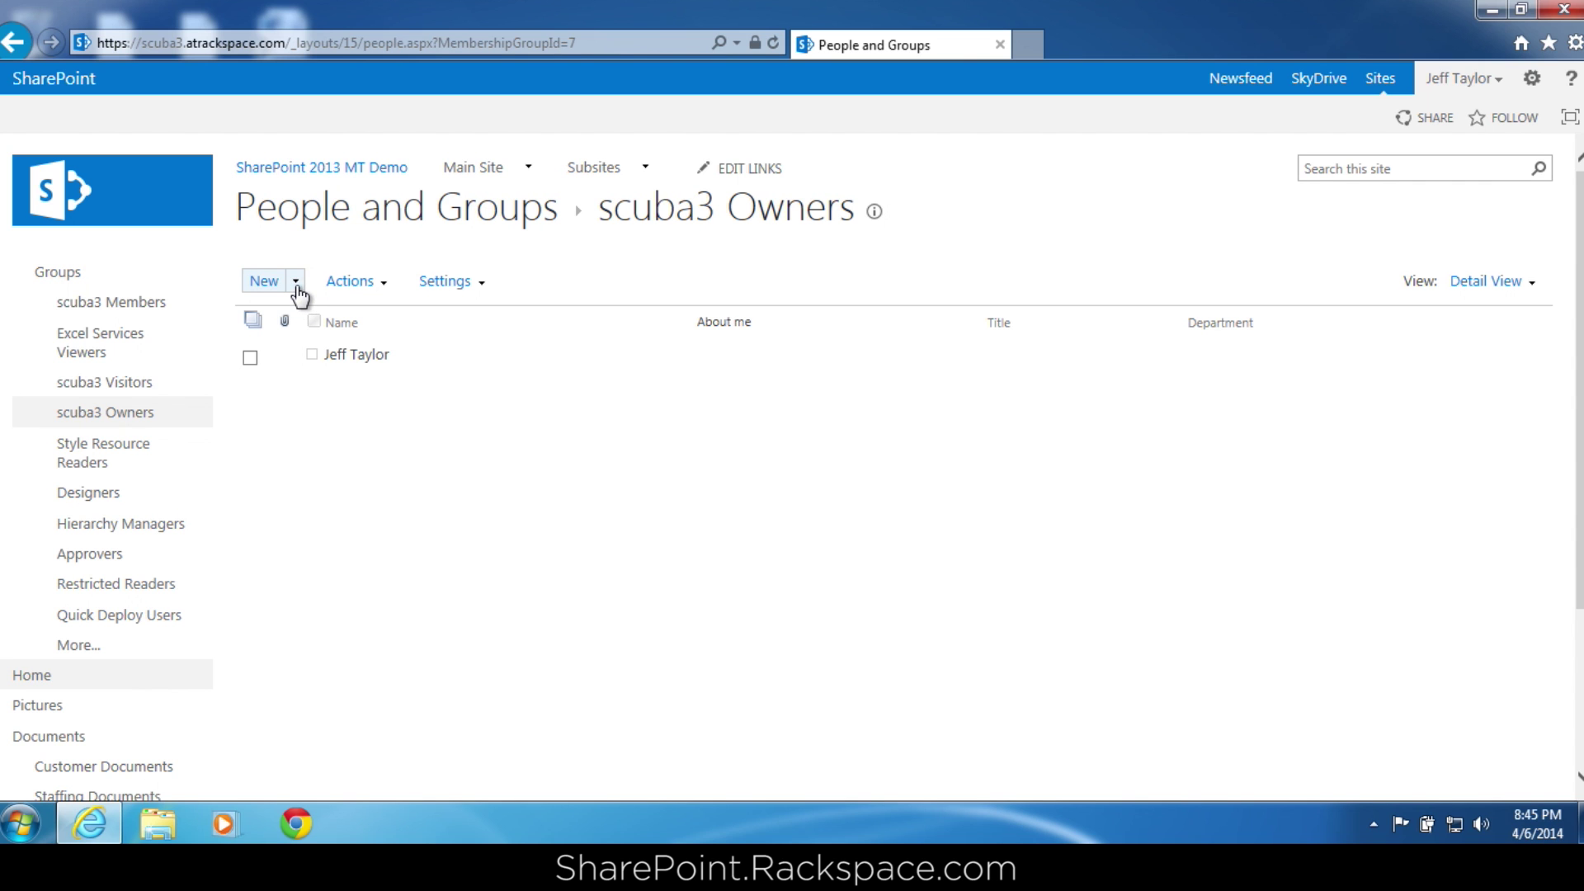
click(275, 284)
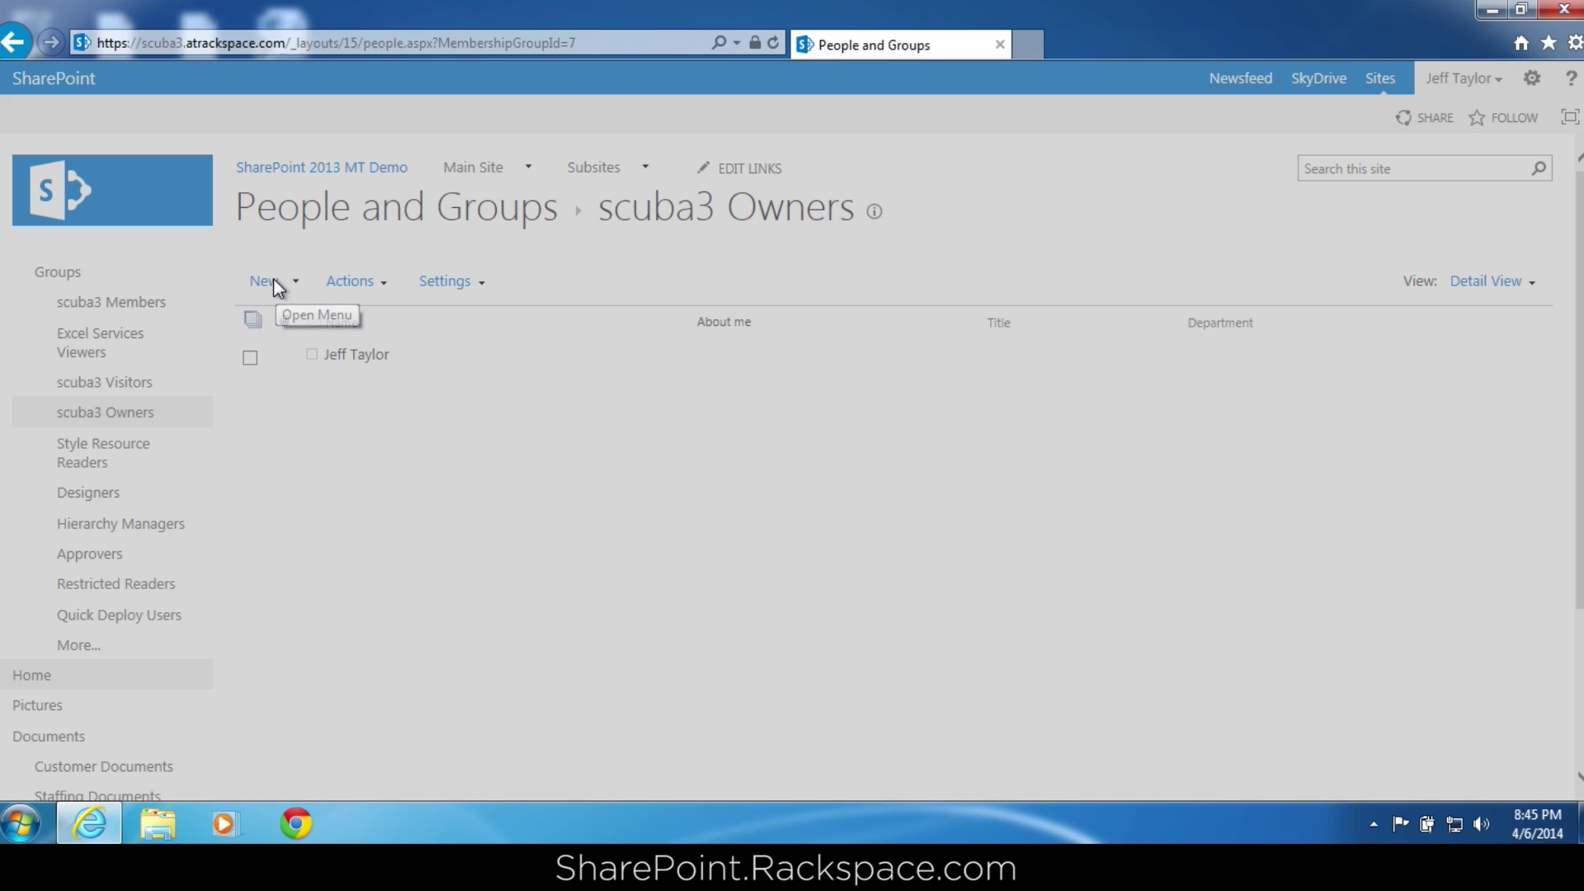
click(540, 359)
text(shane)
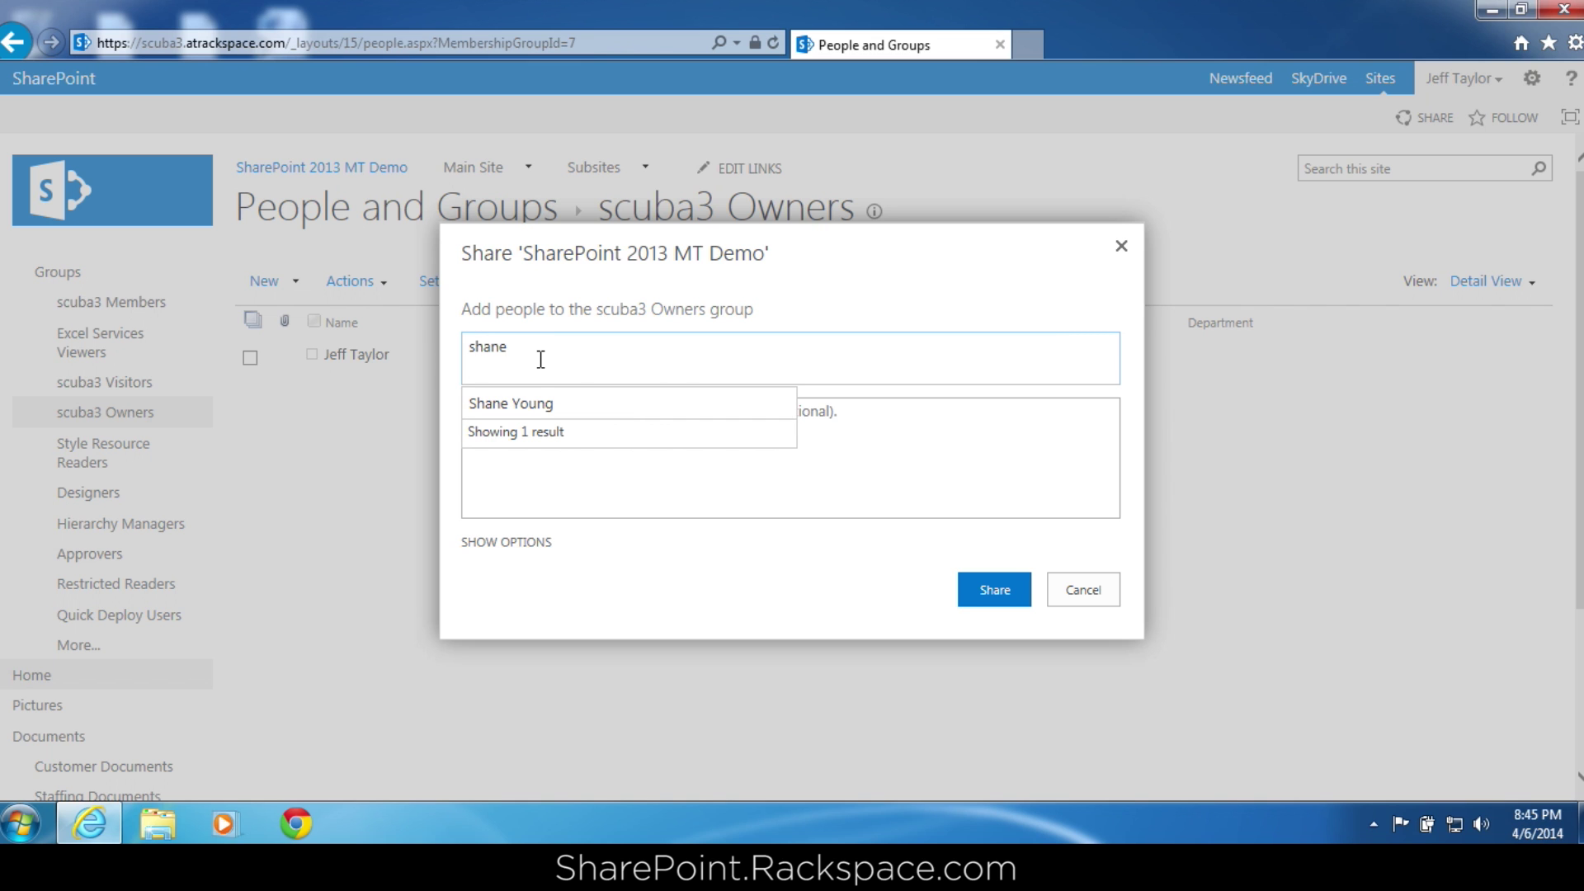
click(538, 404)
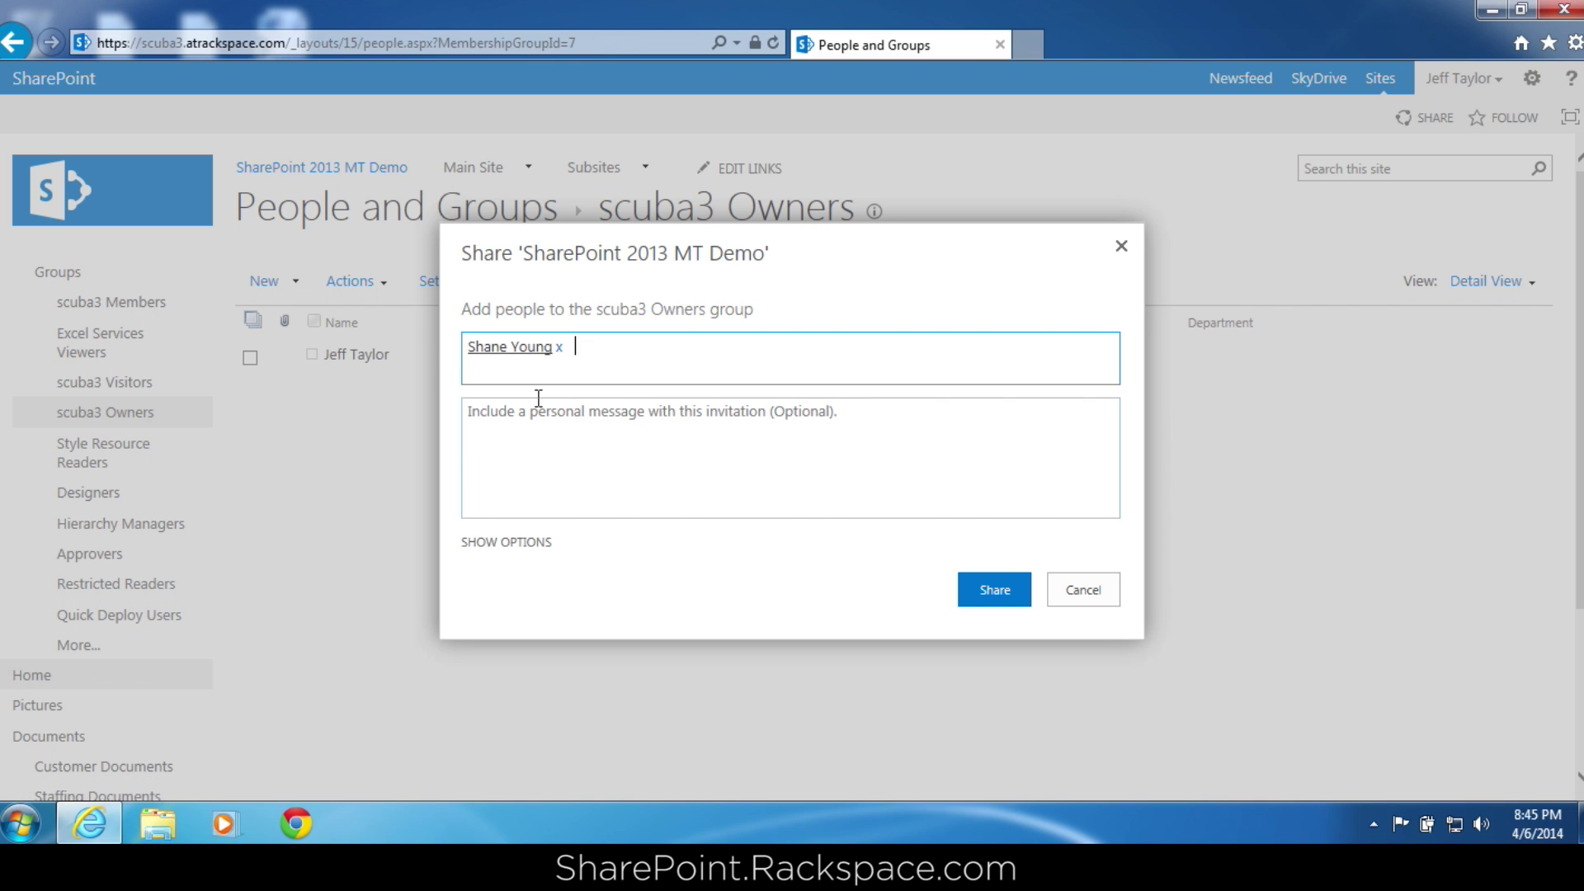
click(532, 543)
click(469, 557)
click(993, 608)
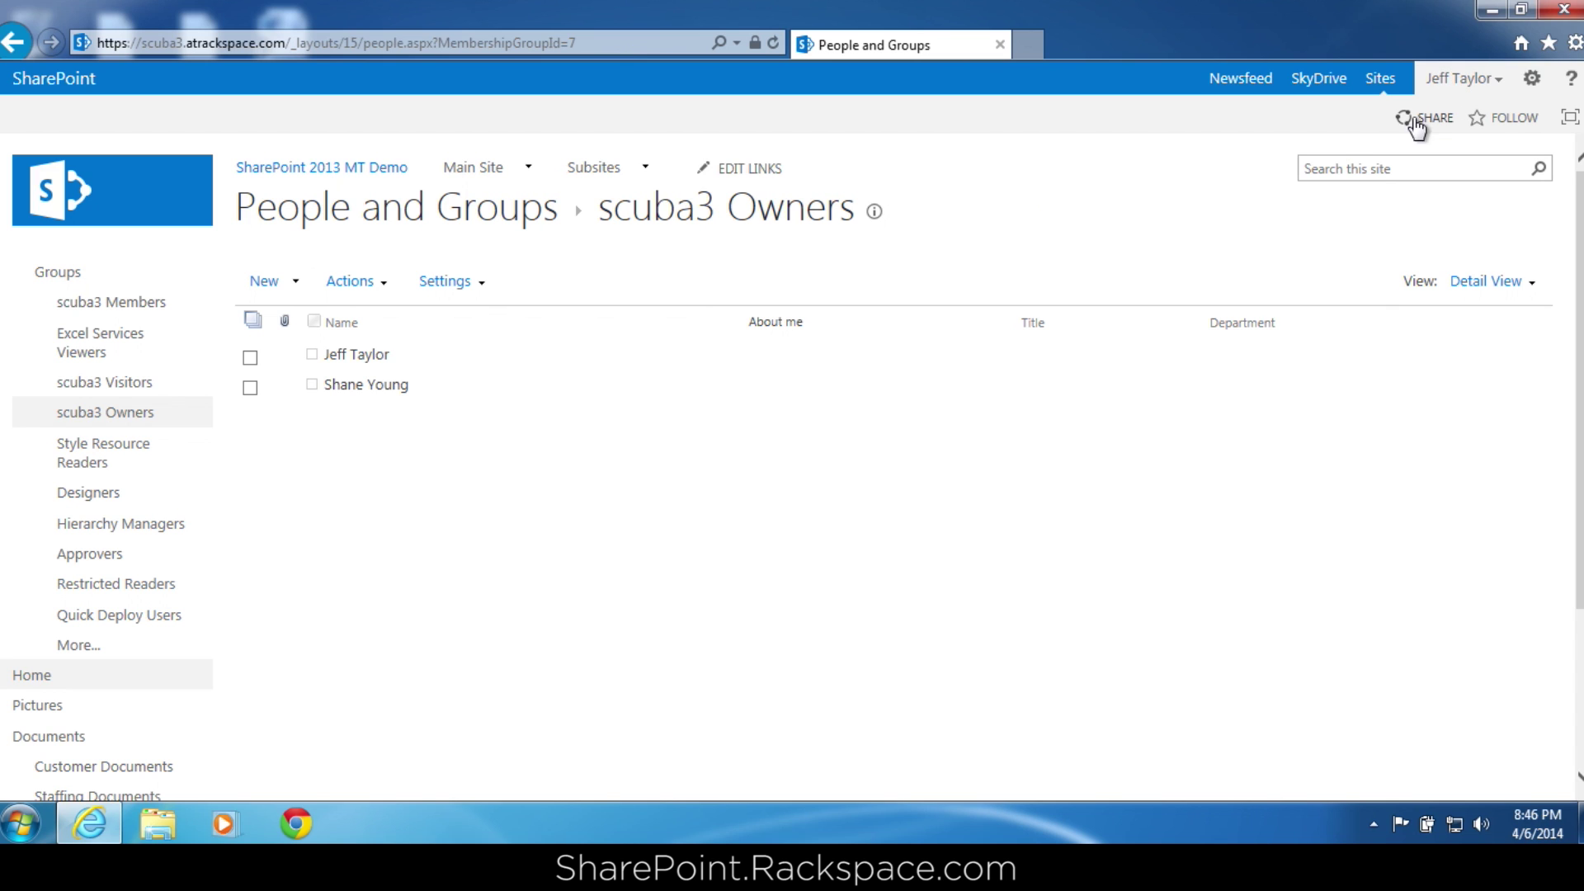
Go to the site's Permissions page via Site settings.
click(1532, 80)
click(1498, 315)
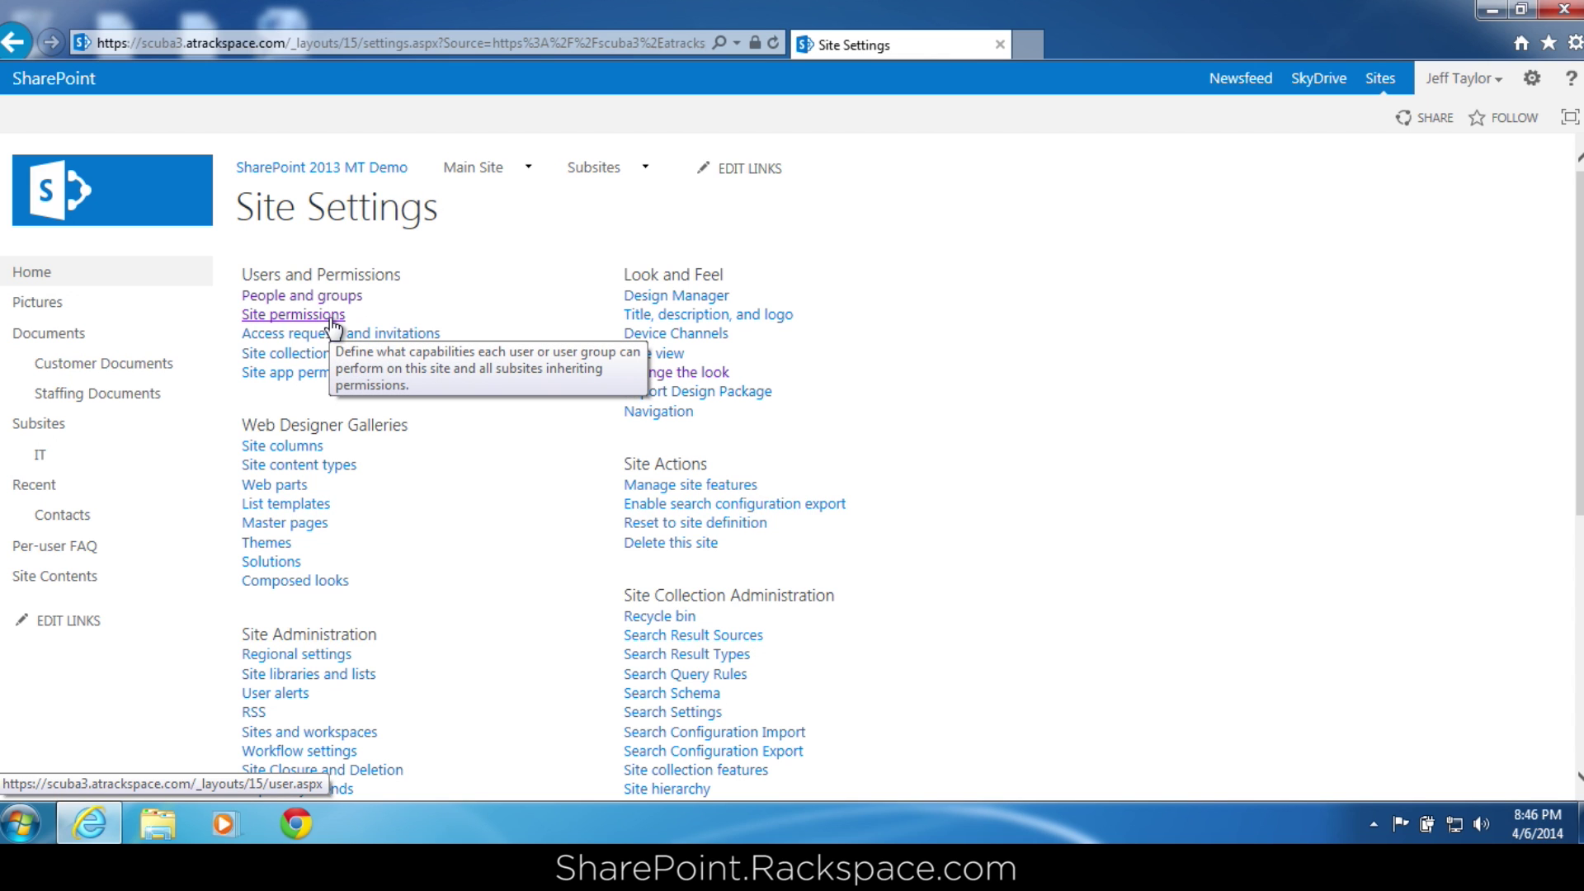
click(333, 324)
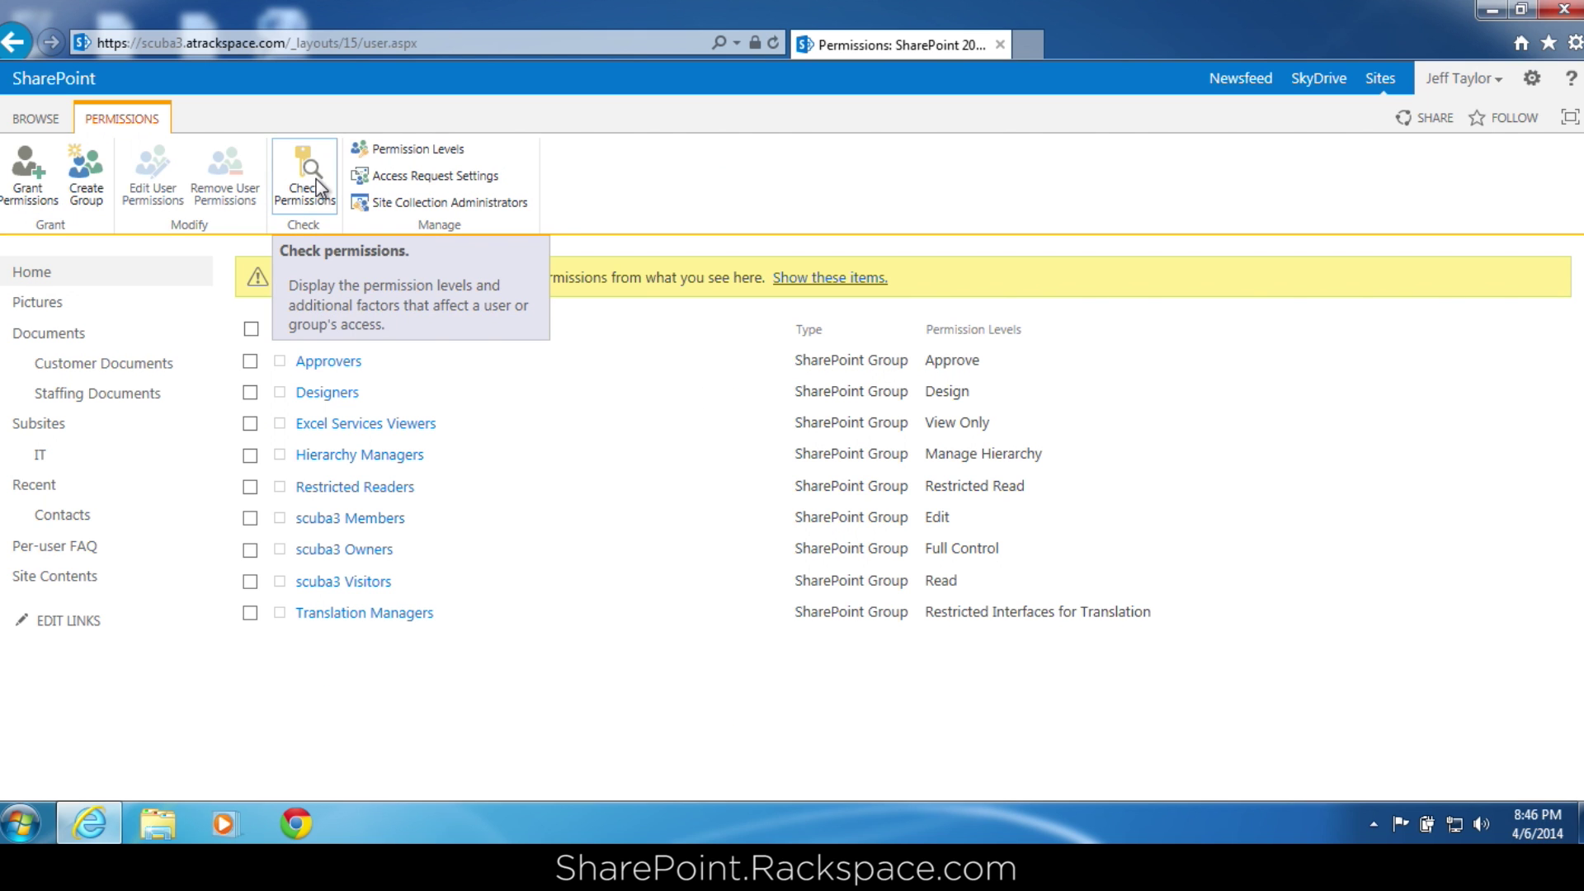
Check one user's permissions on the site and close the results.
click(314, 185)
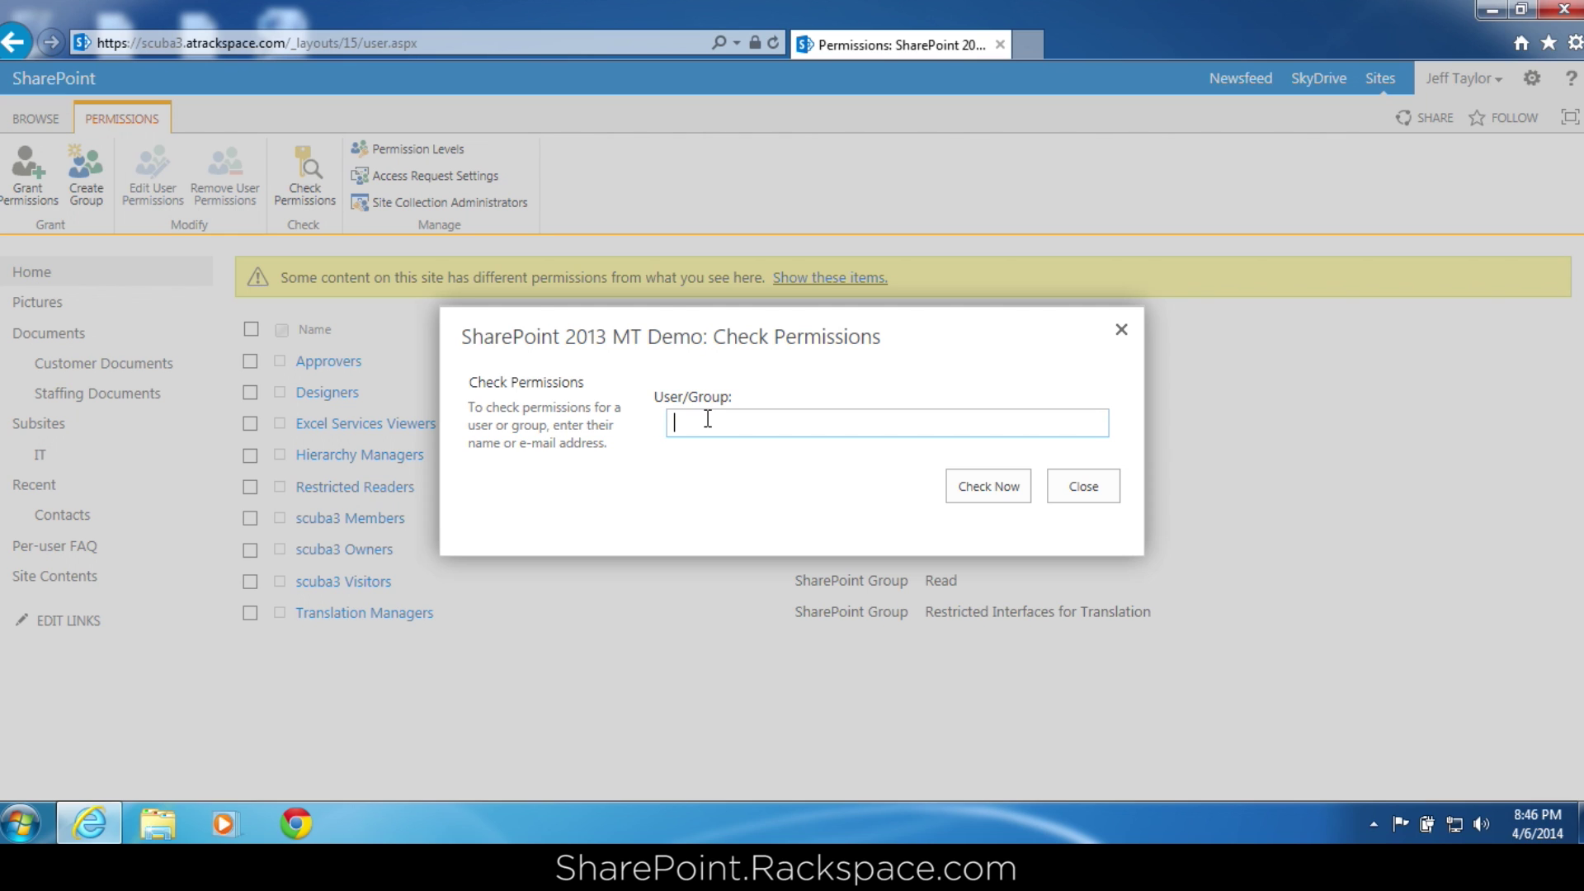
text(sh)
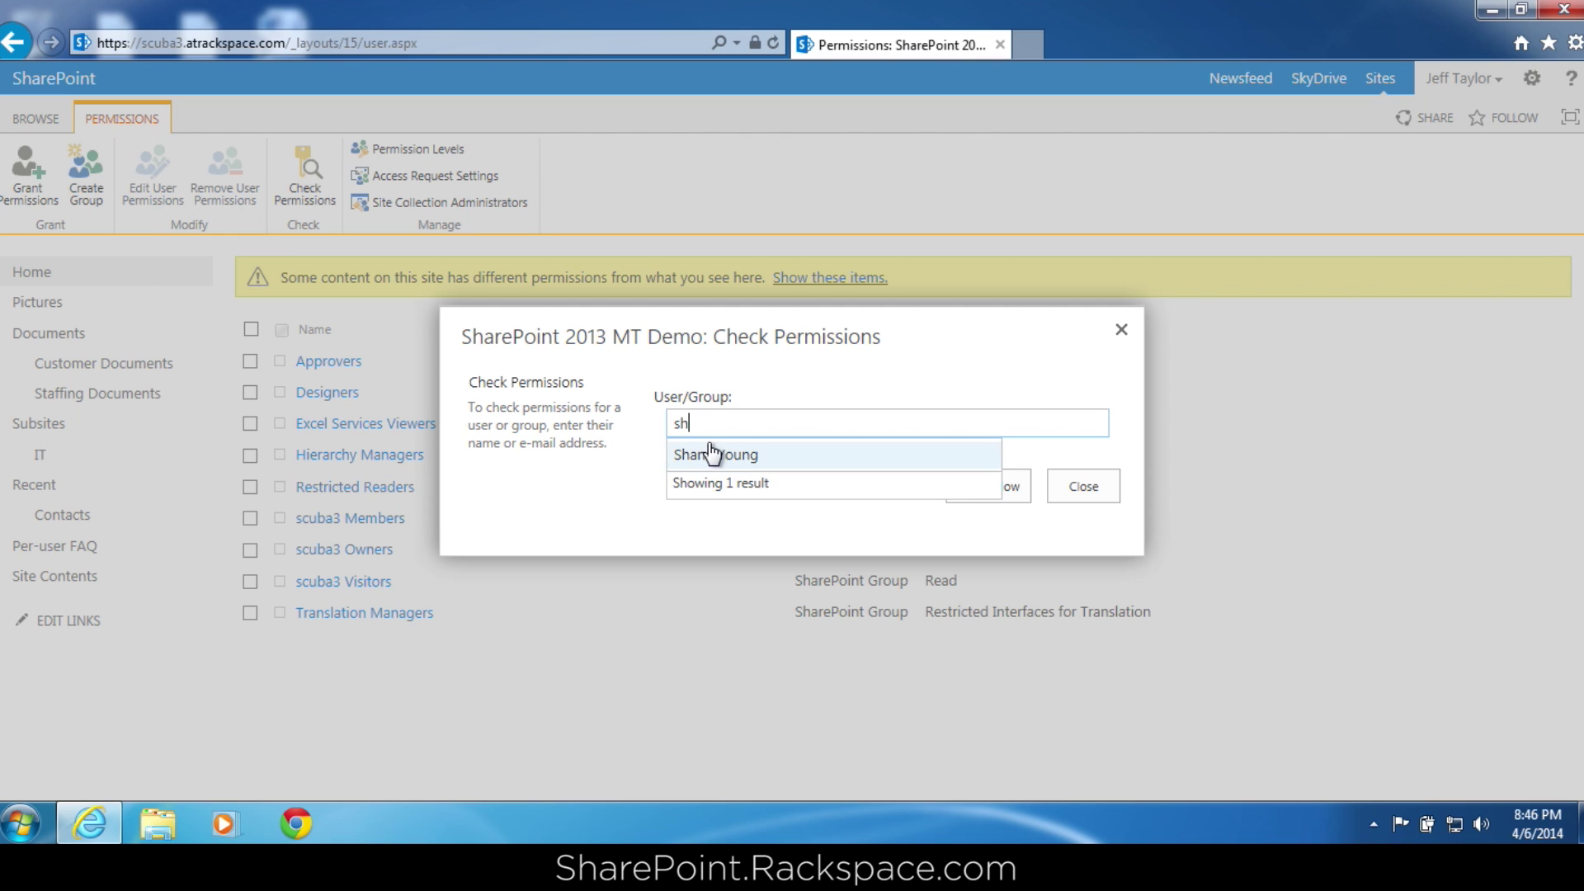
click(707, 454)
click(996, 485)
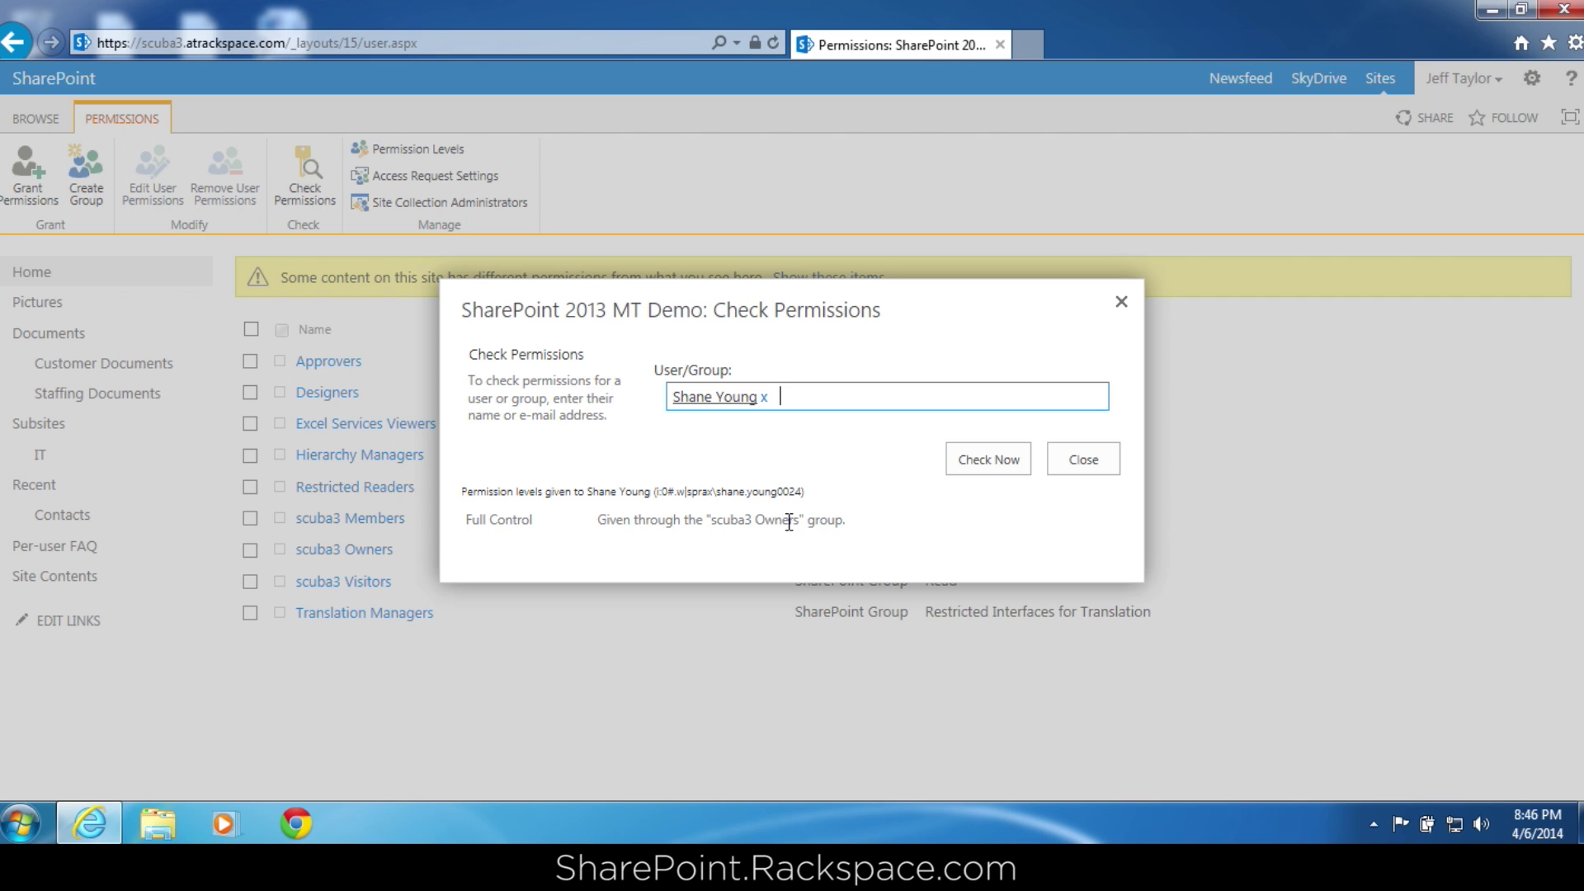
click(1060, 462)
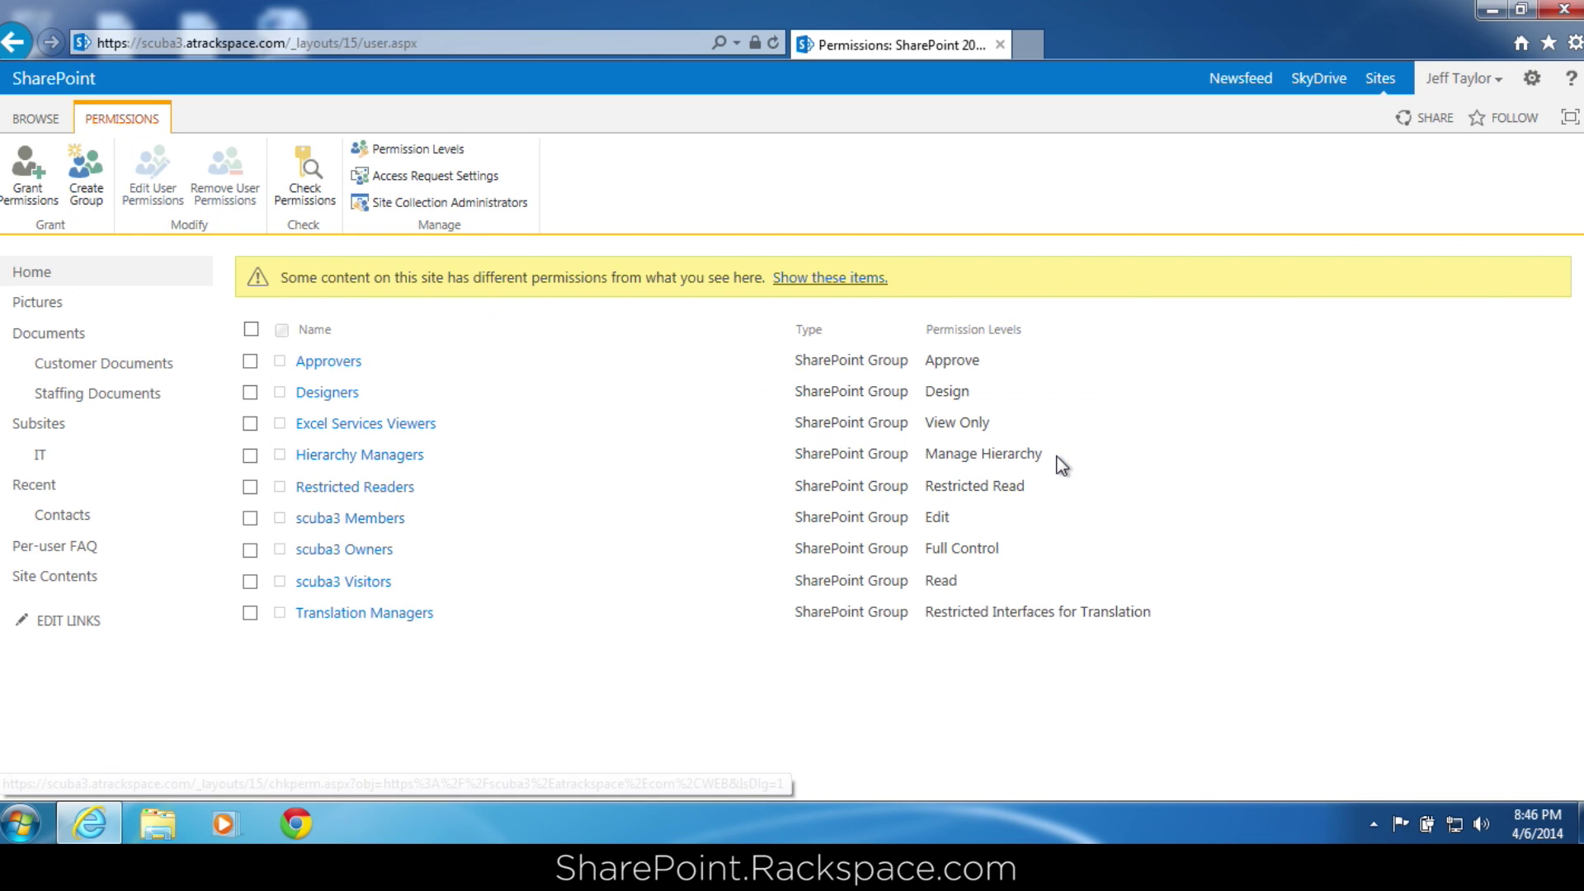
Try checking permissions for two users, then clear the names and close Check Permissions.
click(305, 175)
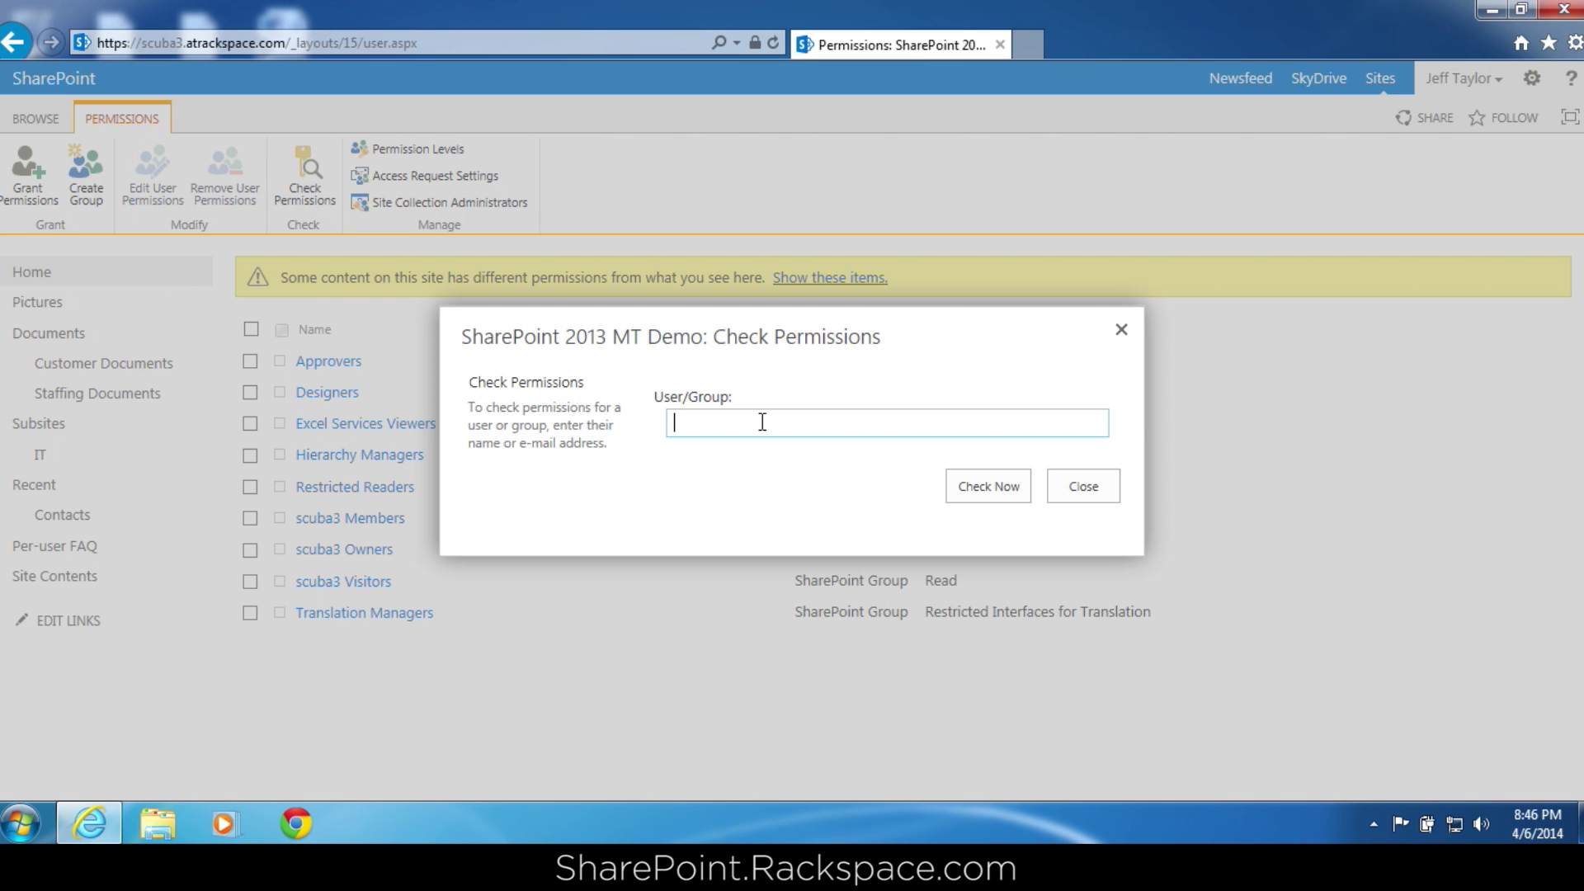
text(shane)
key(Return)
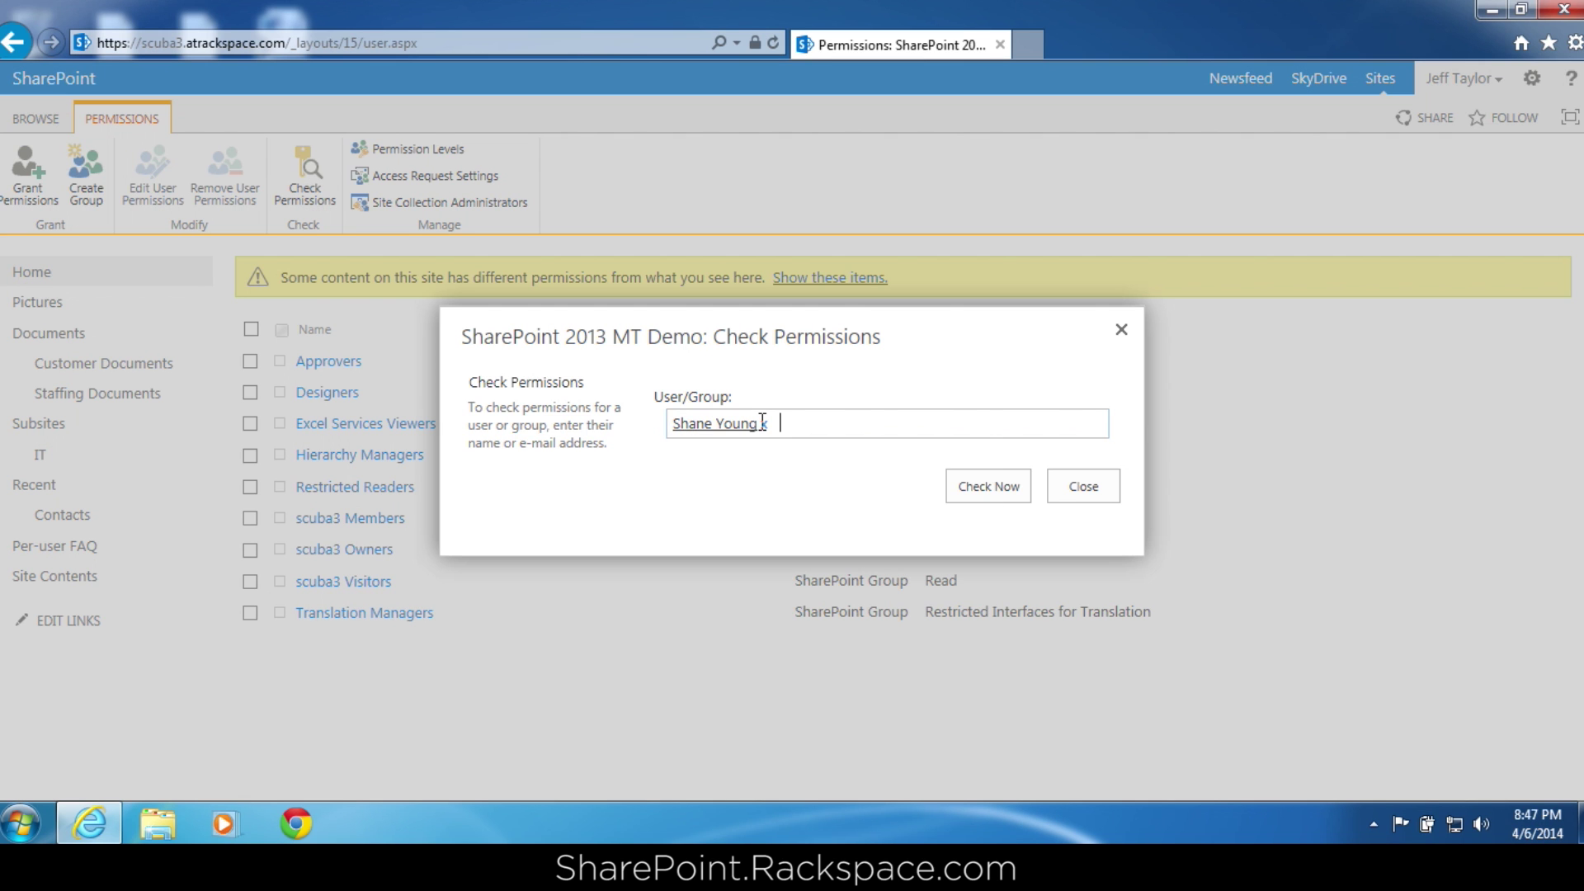
text(justin)
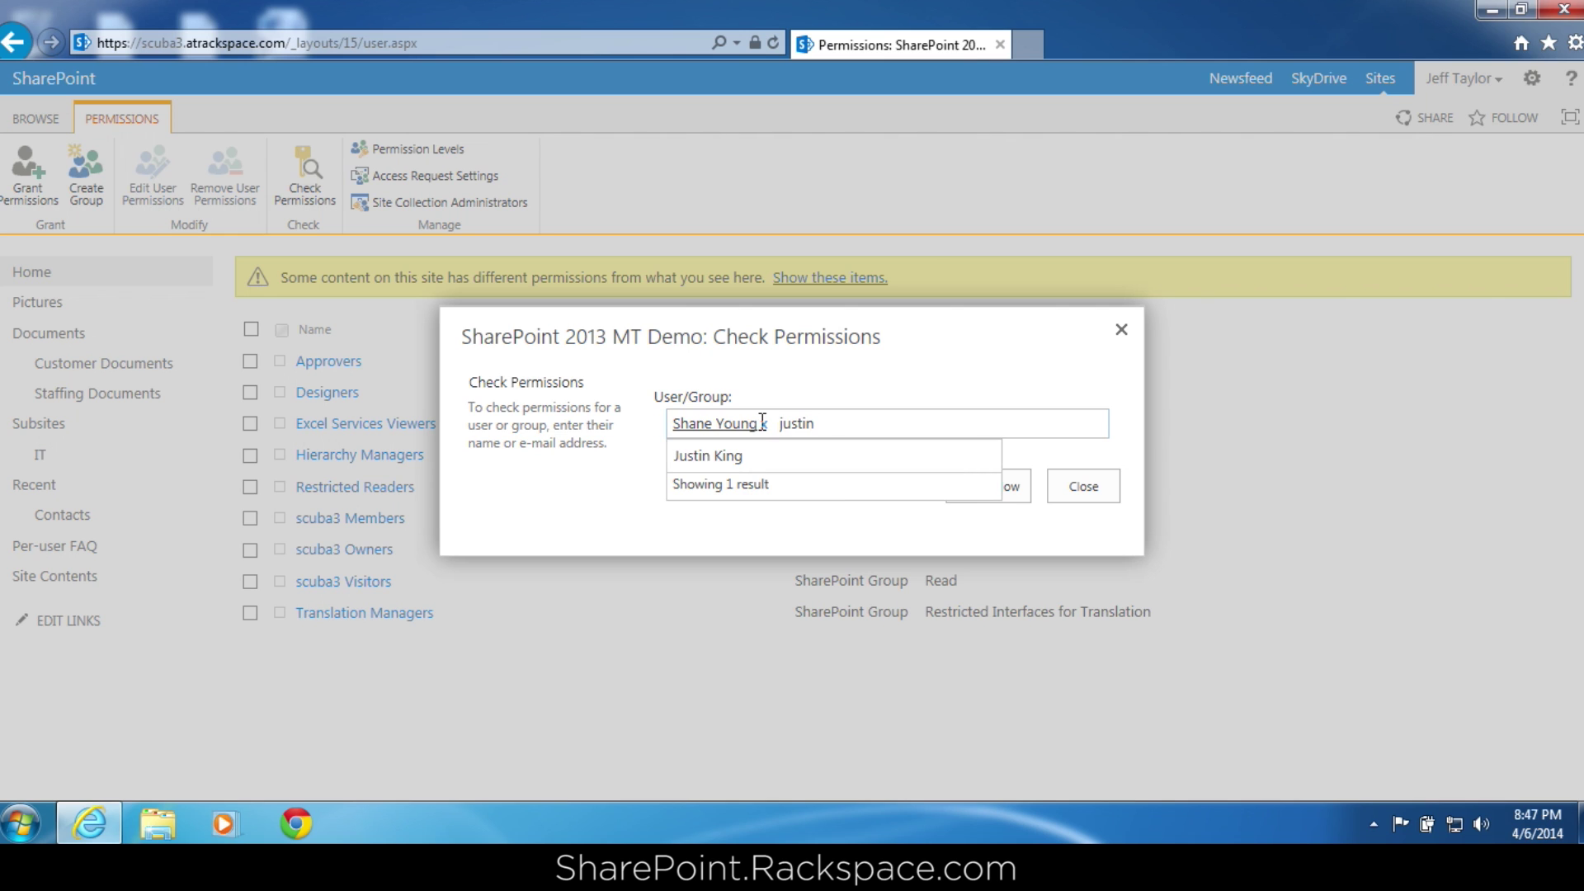
click(747, 454)
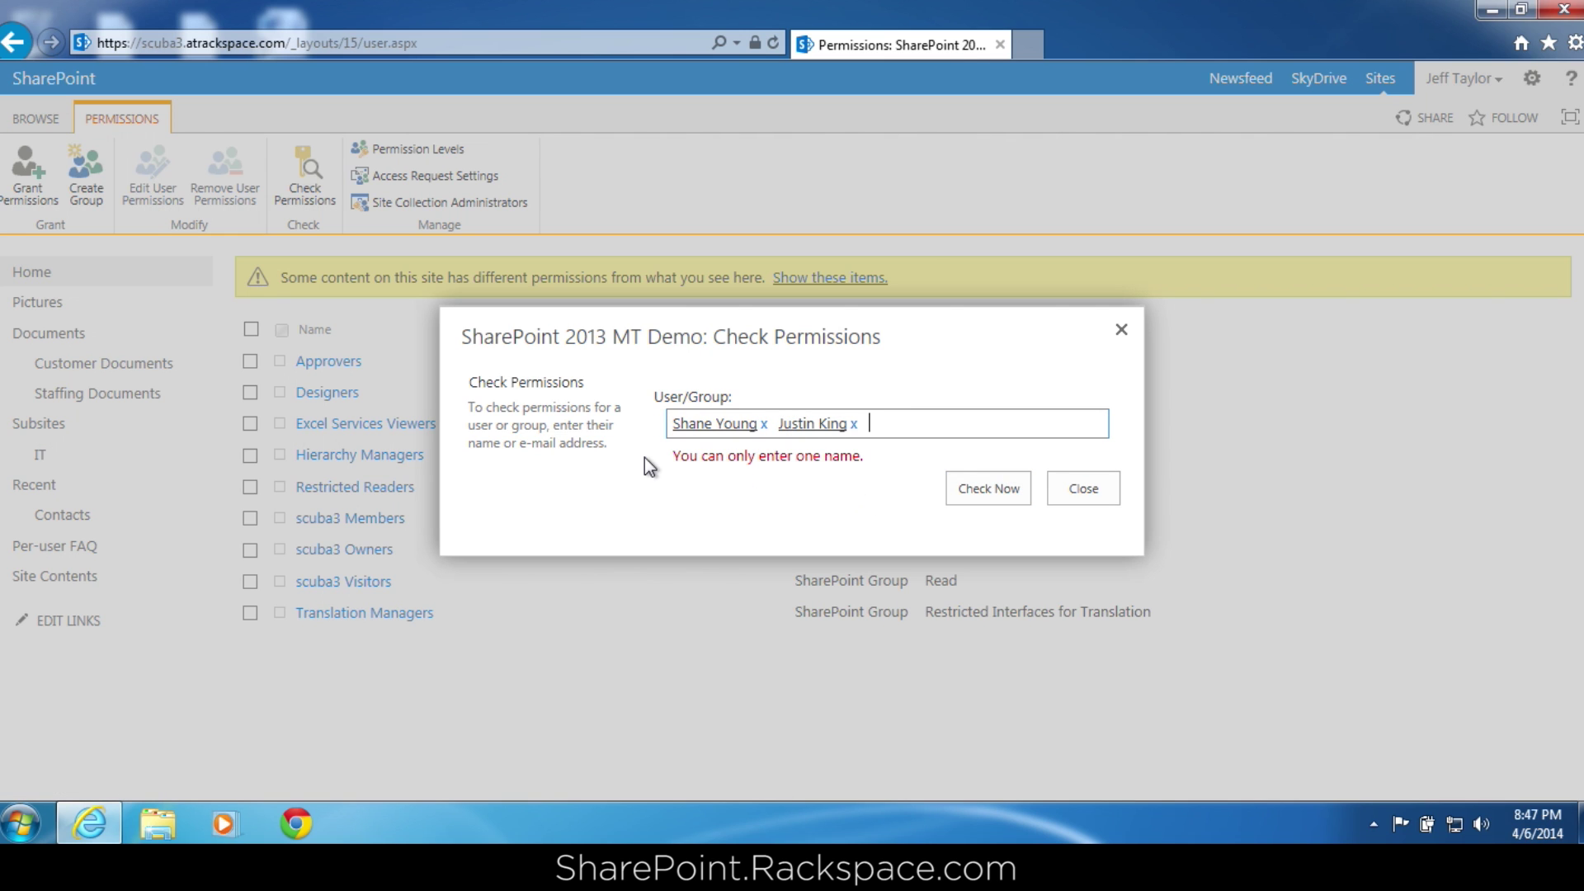
key(BackSpace)
key(BackSpace)
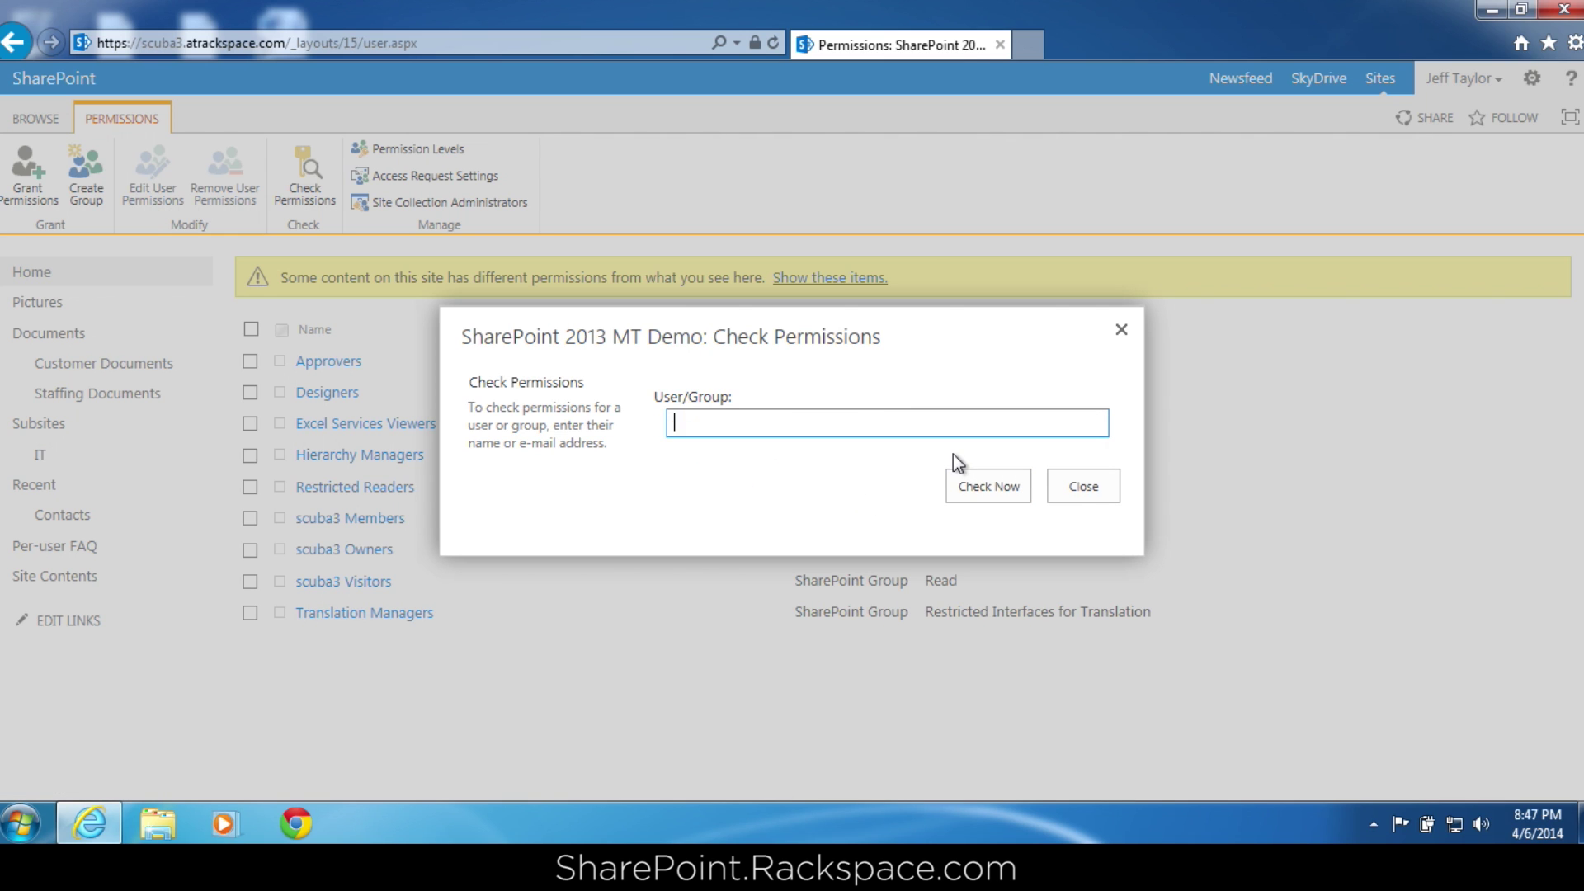
click(1075, 493)
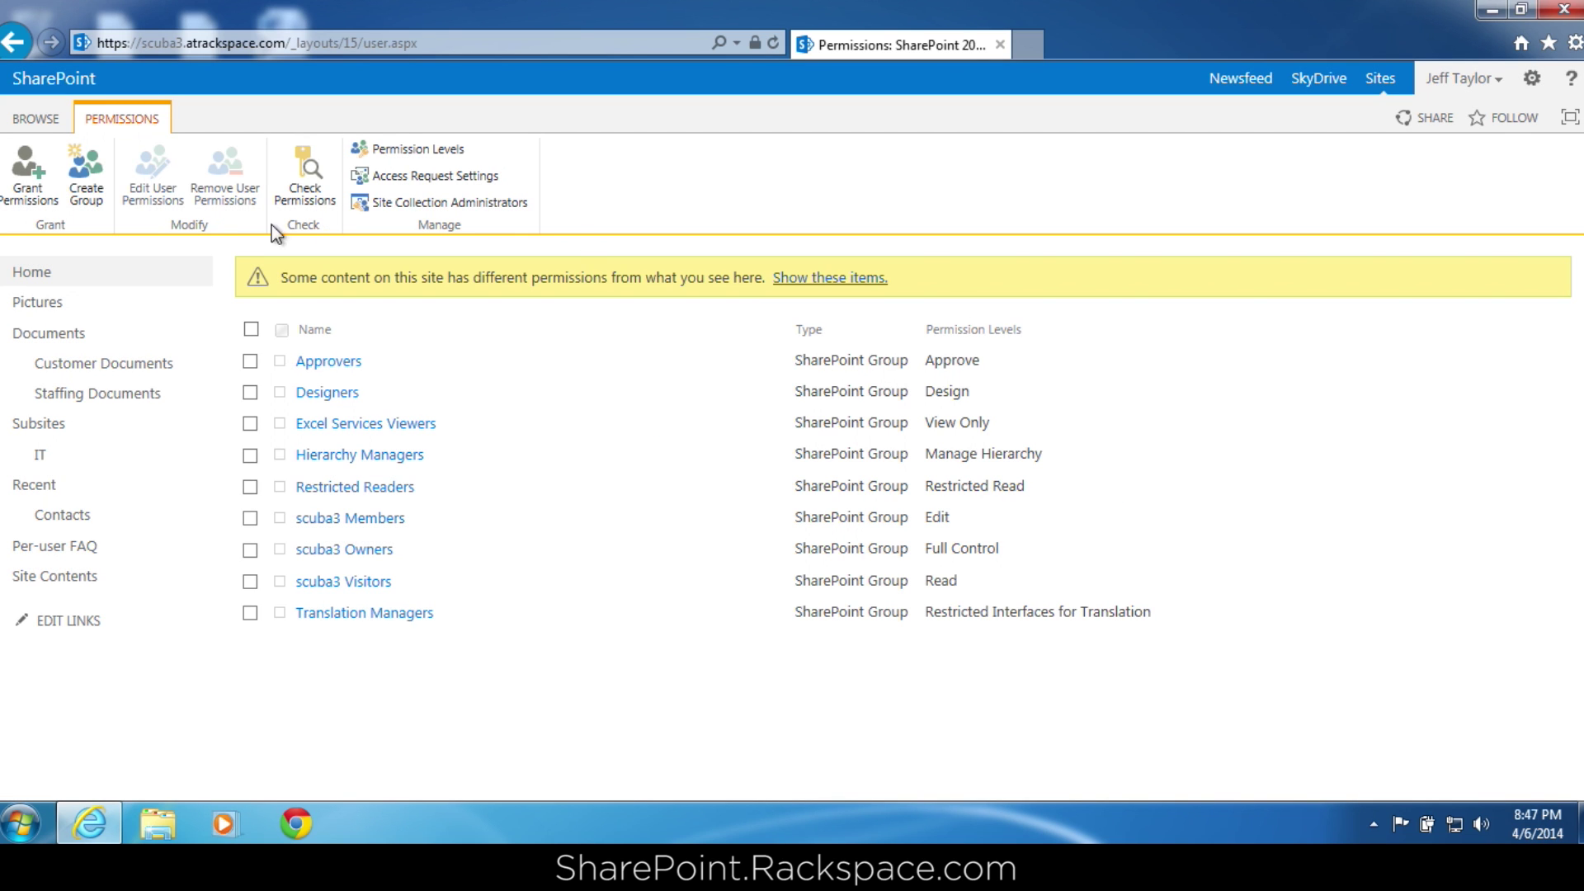
Cancel the Grant Permissions share dialog and bring up the Site Collection Administrators list.
click(27, 178)
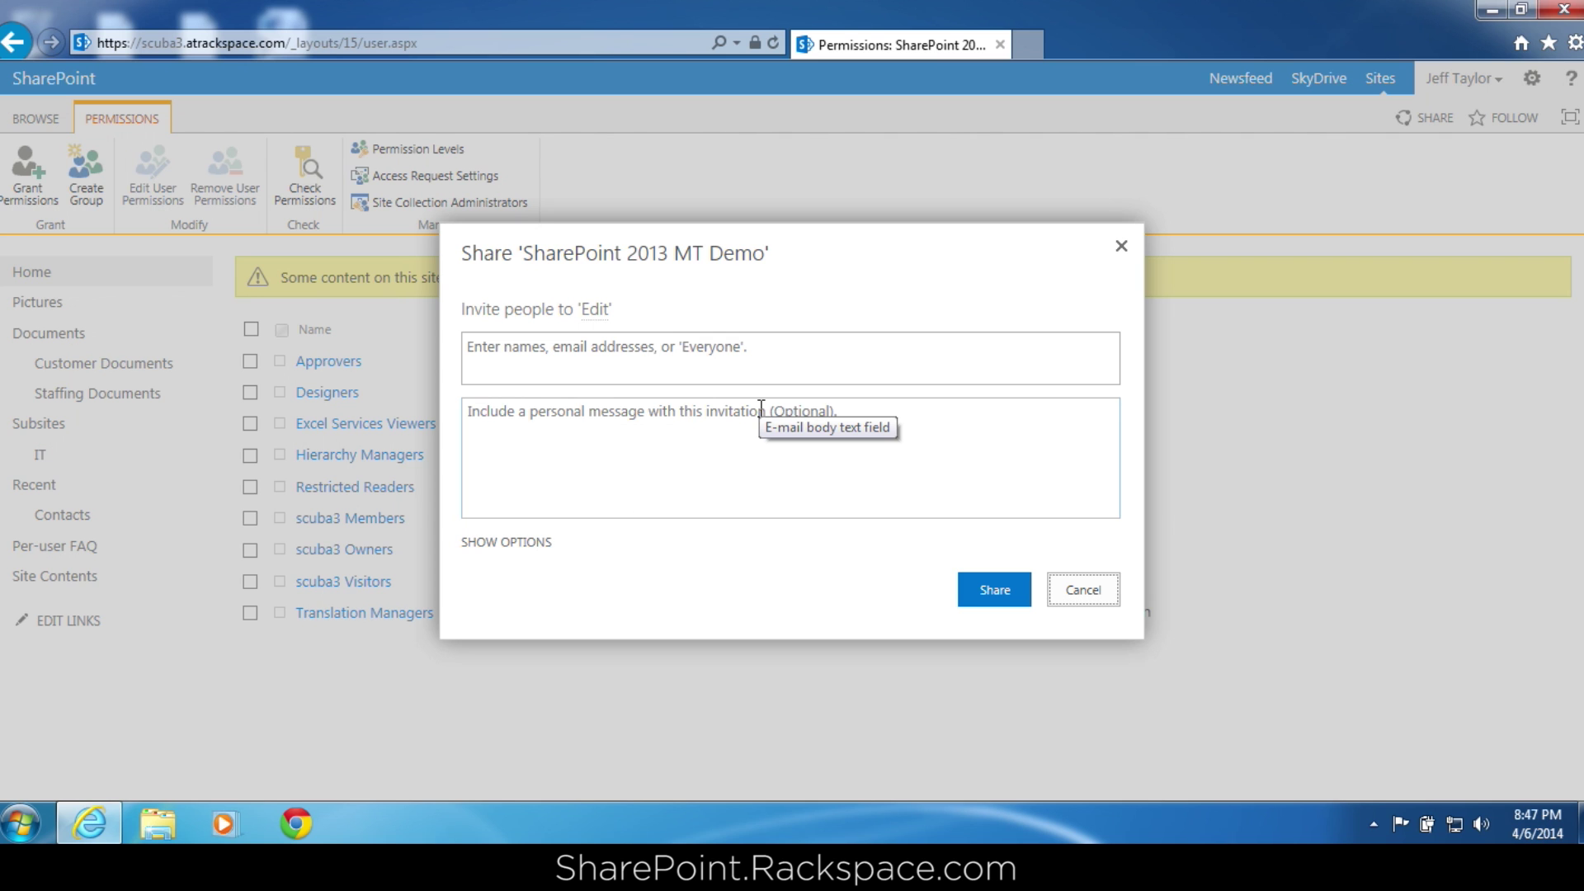
click(1084, 589)
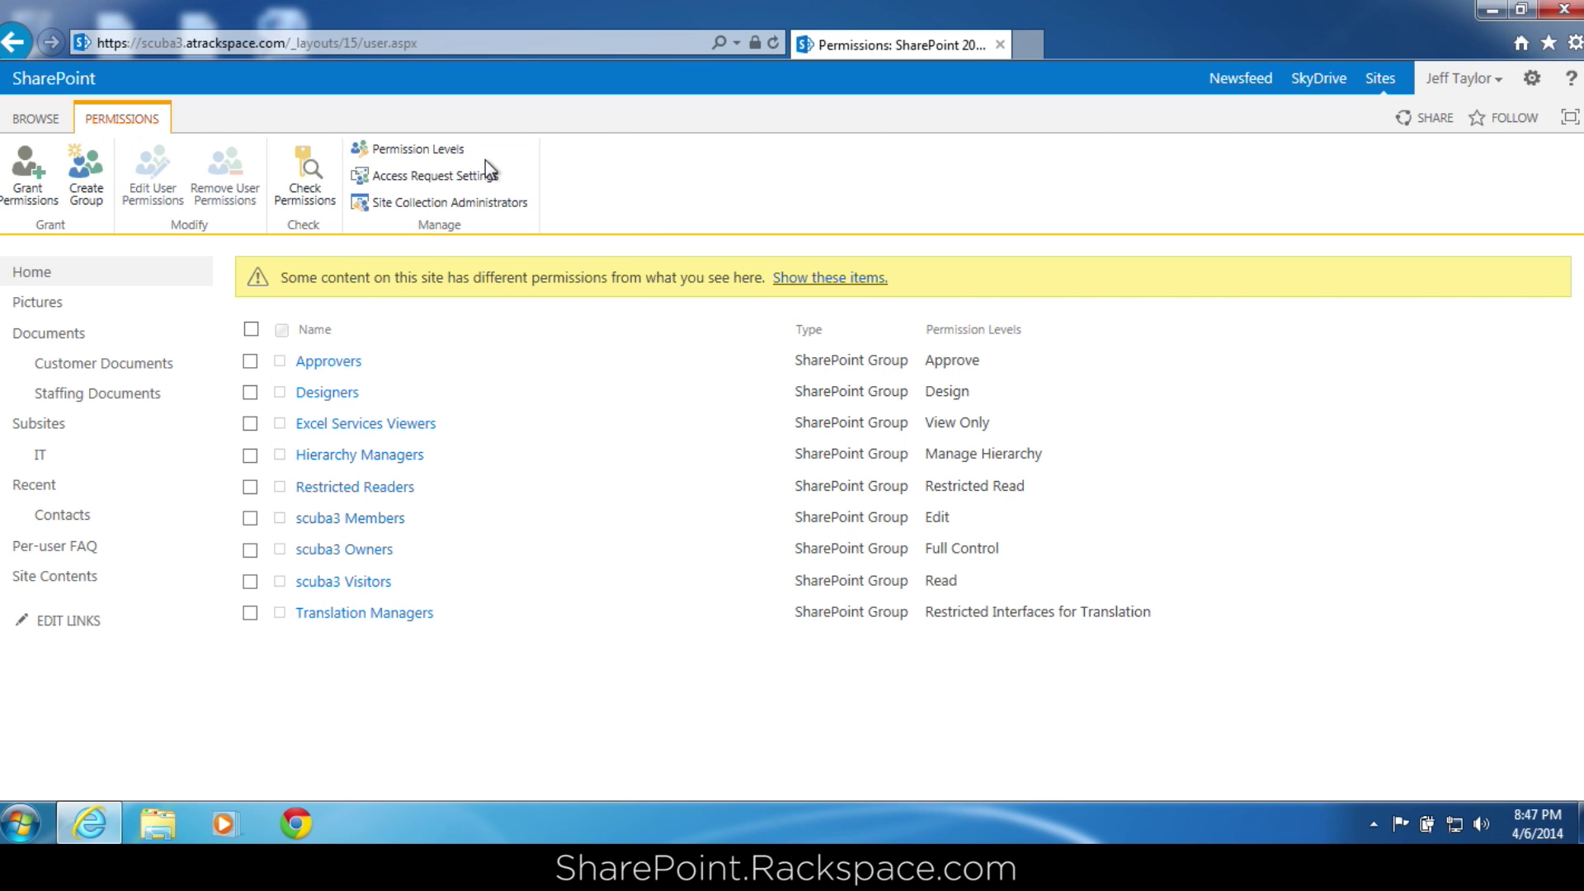
click(510, 201)
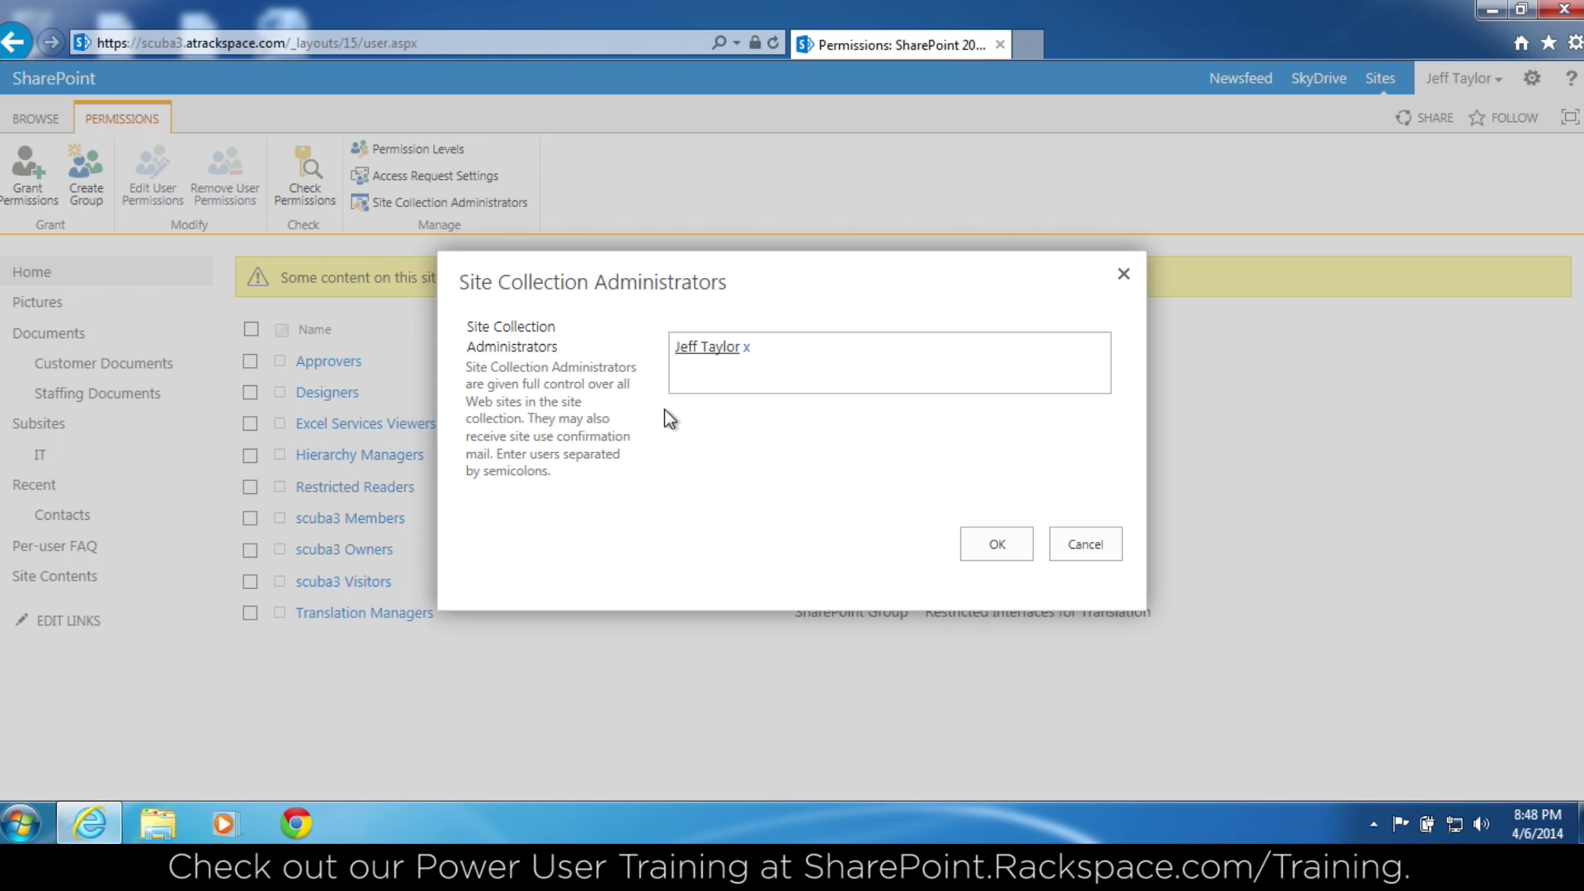
Enter two users as administrators, delete them again, and cancel Site Collection Administrators unchanged.
click(811, 360)
text(shan)
key(BackSpace)
key(BackSpace)
key(BackSpace)
key(BackSpace)
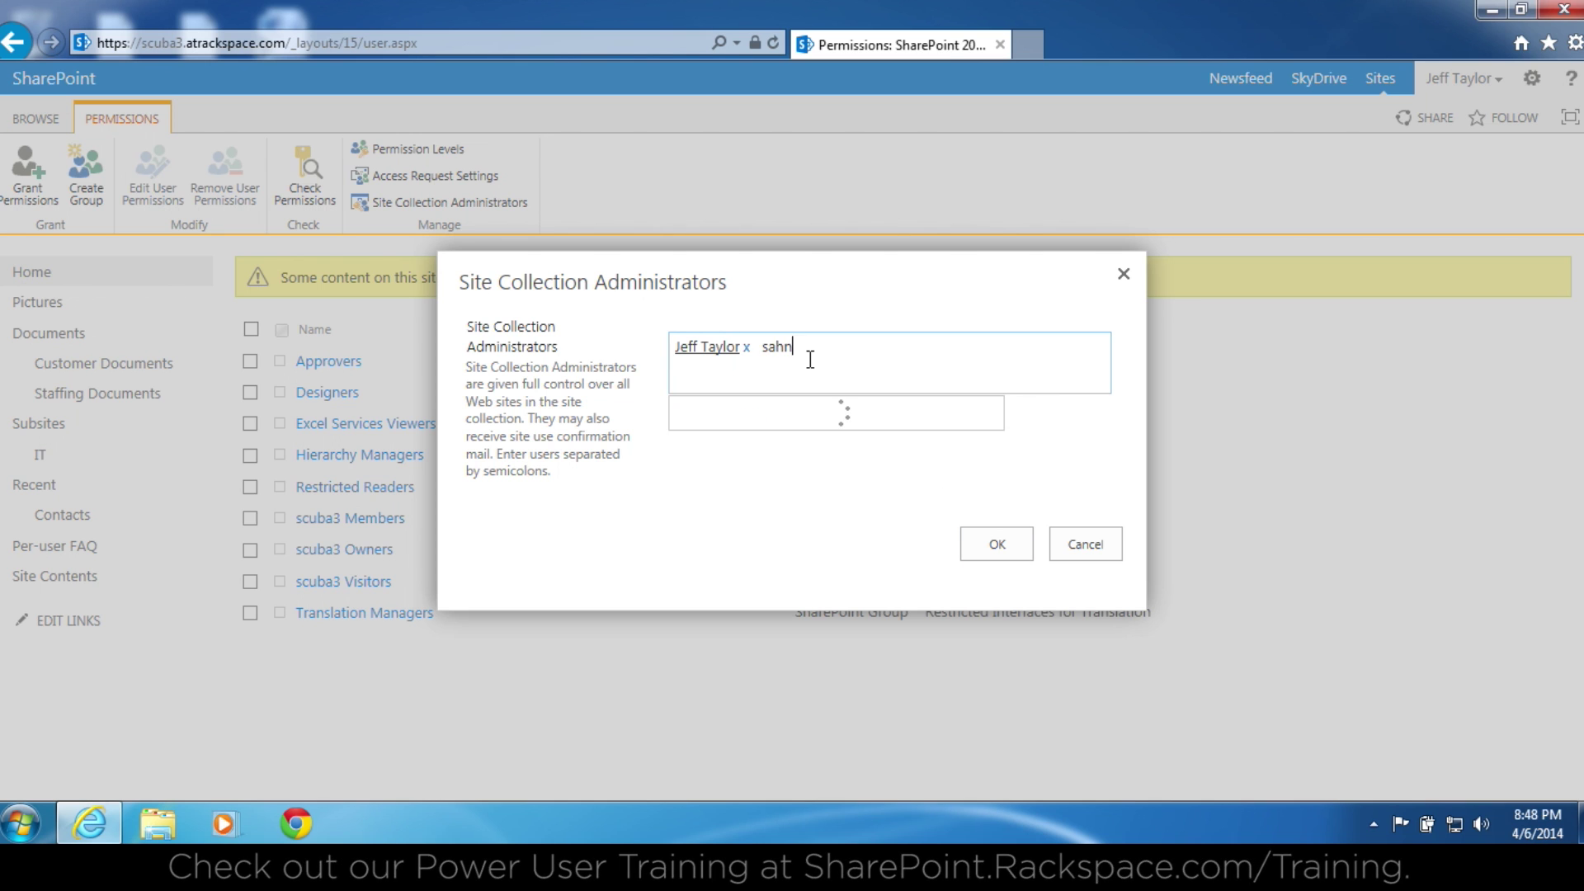
text(shane)
key(Return)
text(justin)
key(Return)
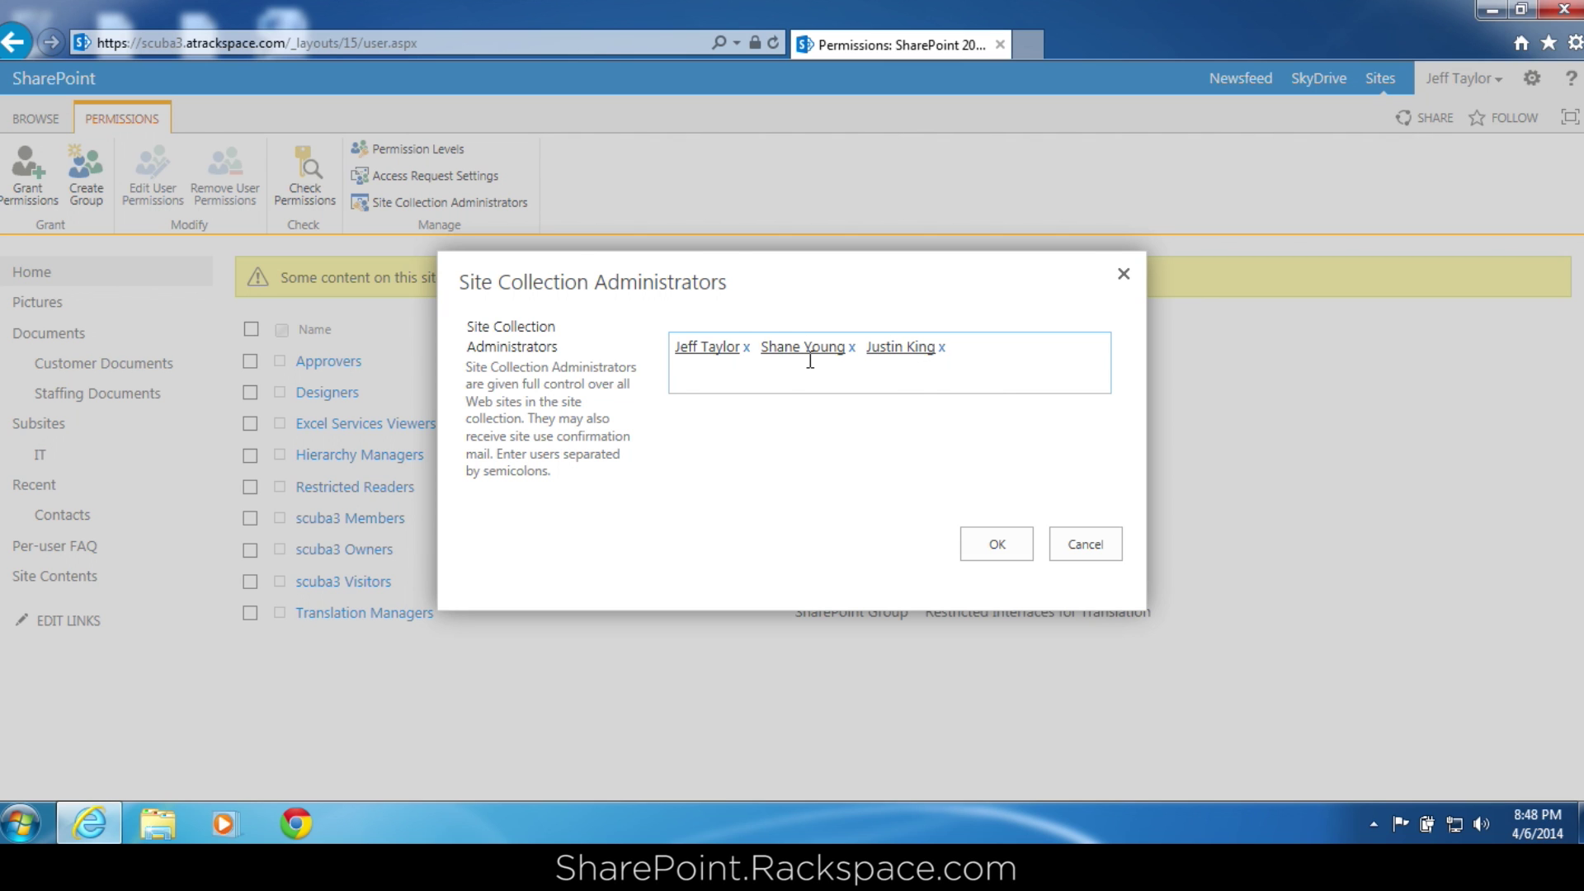
key(BackSpace)
key(BackSpace)
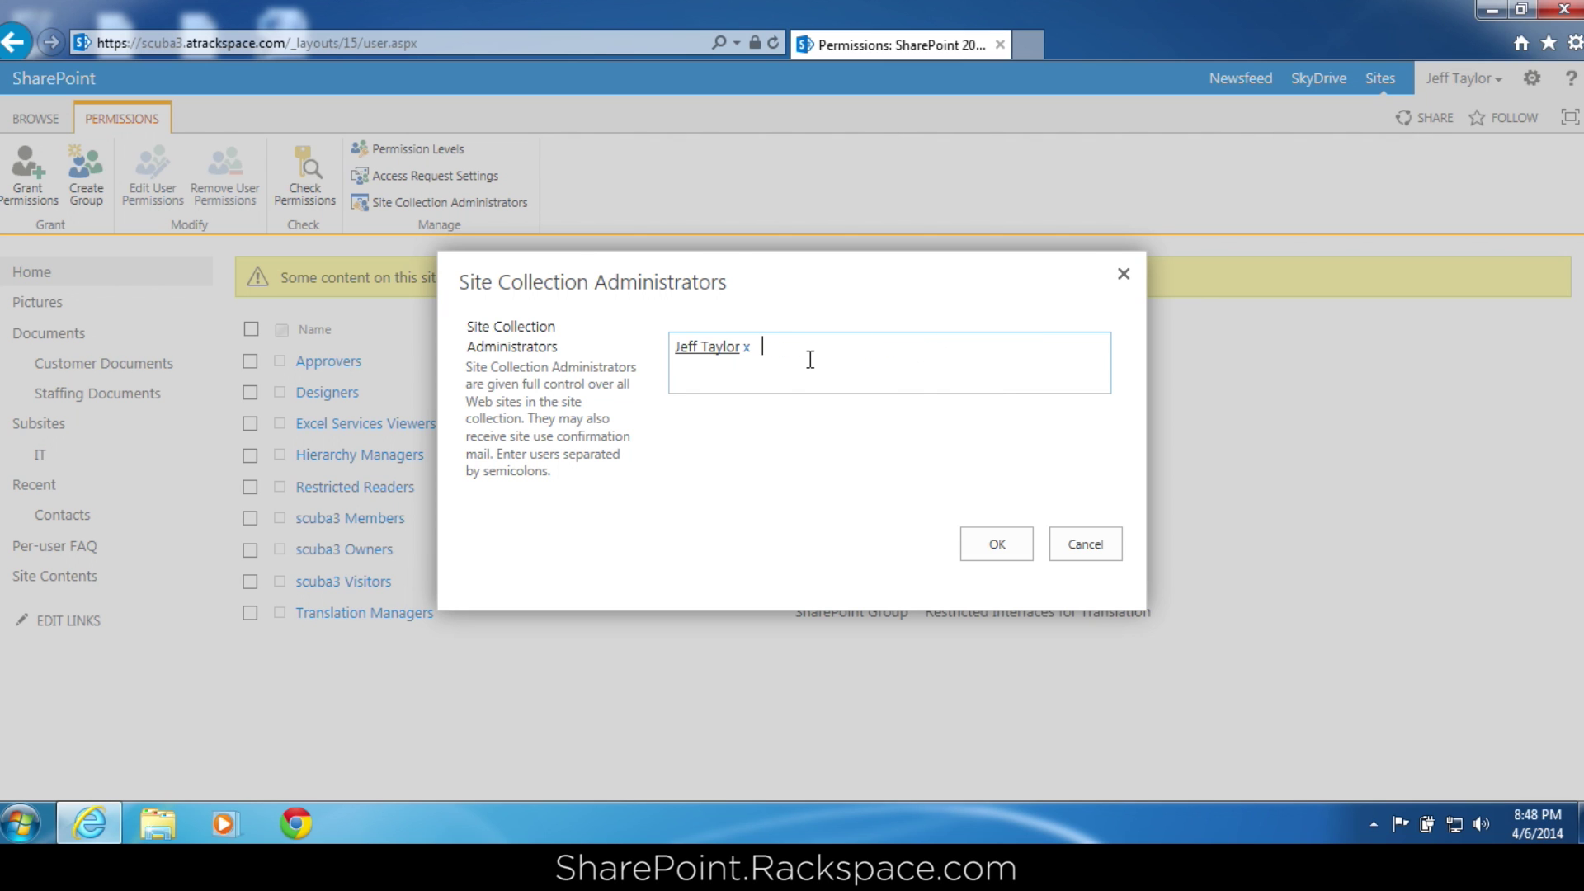
click(1077, 549)
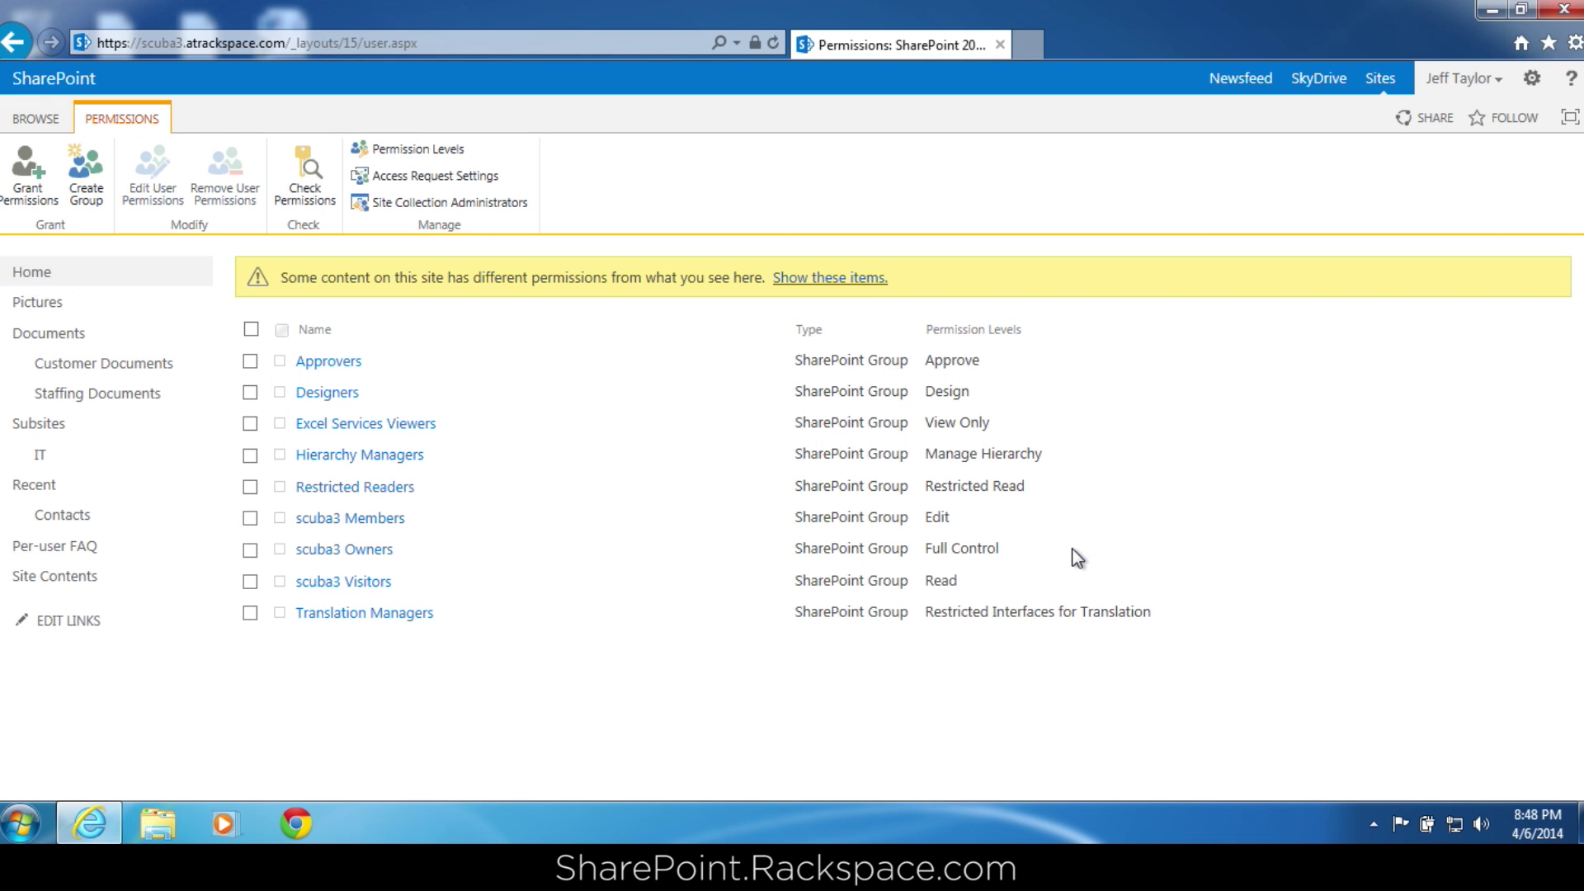
Go to Permission Levels and bring up the Edit level's settings page.
click(453, 152)
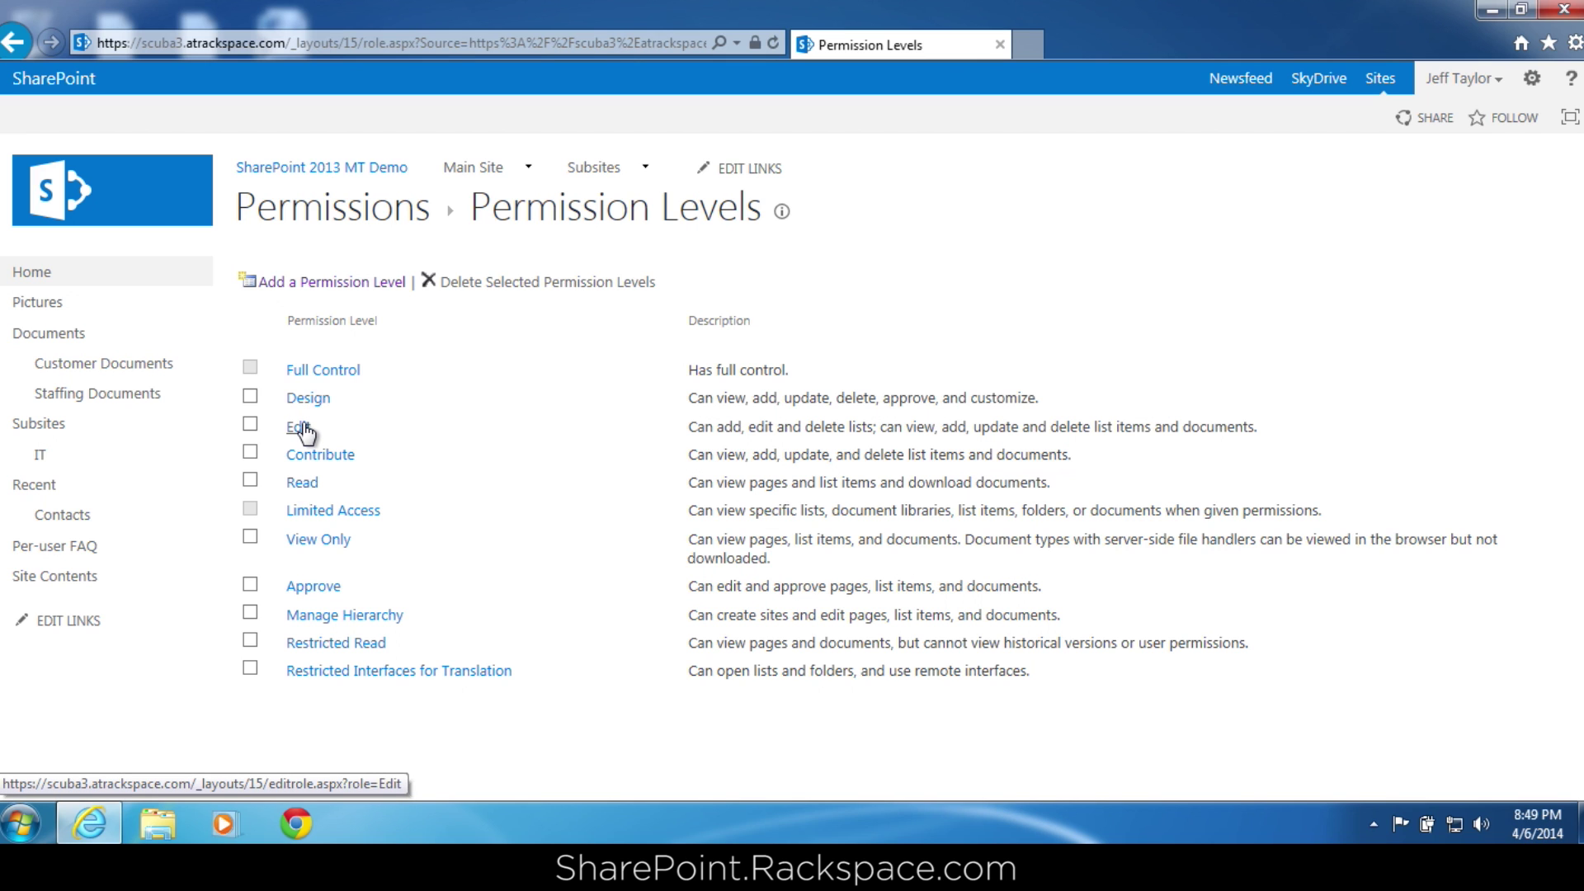
click(297, 427)
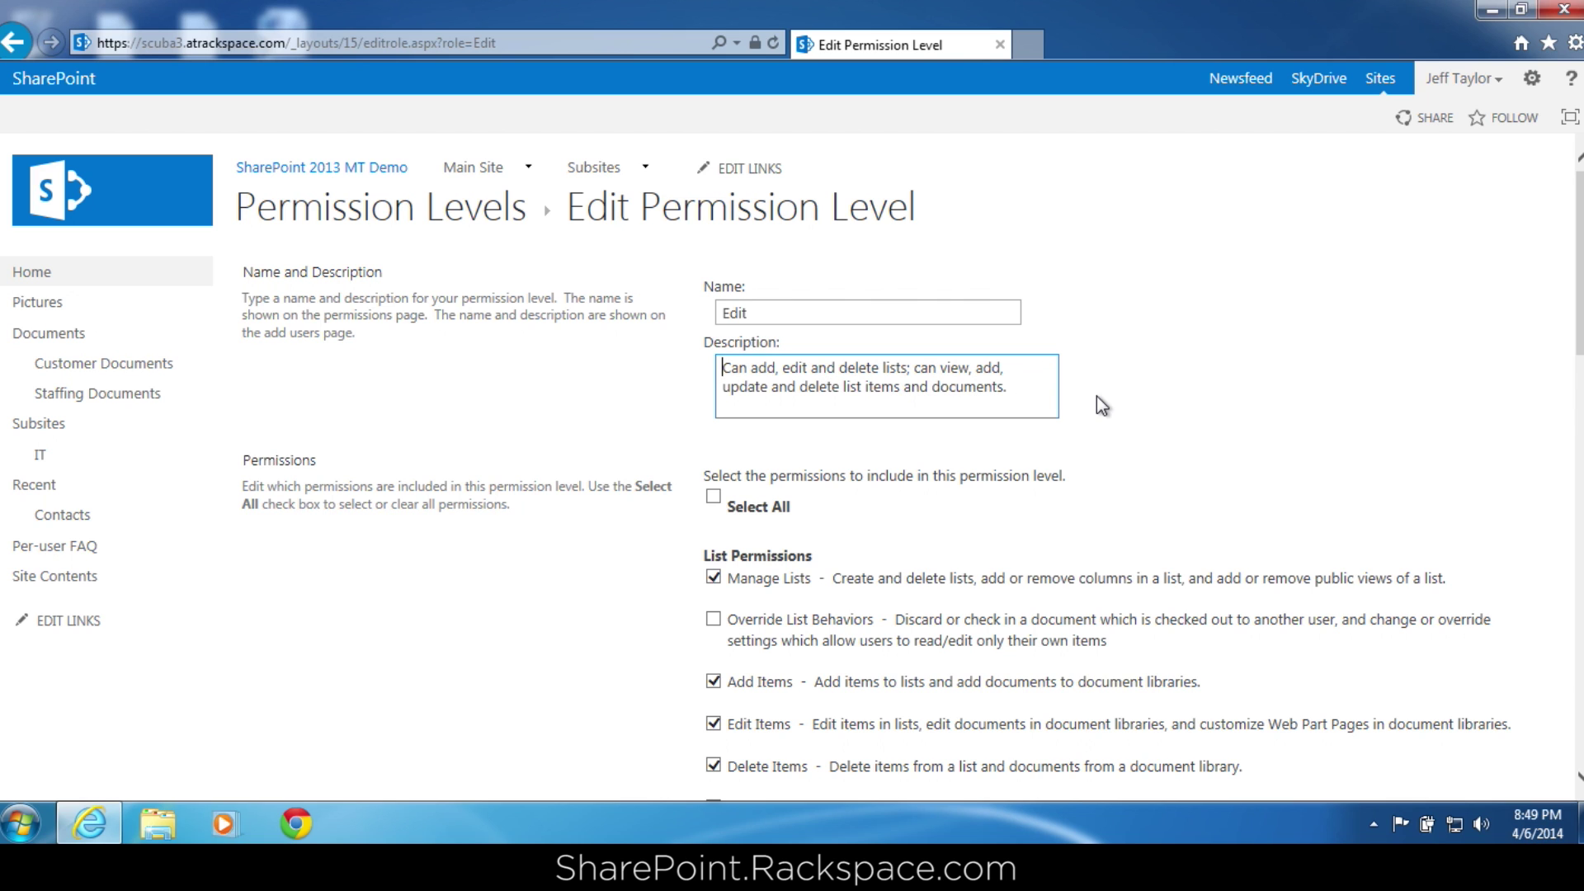
Scroll through the Edit level's permissions and choose Copy Permission Level.
click(980, 389)
drag(1579, 202, 1579, 302)
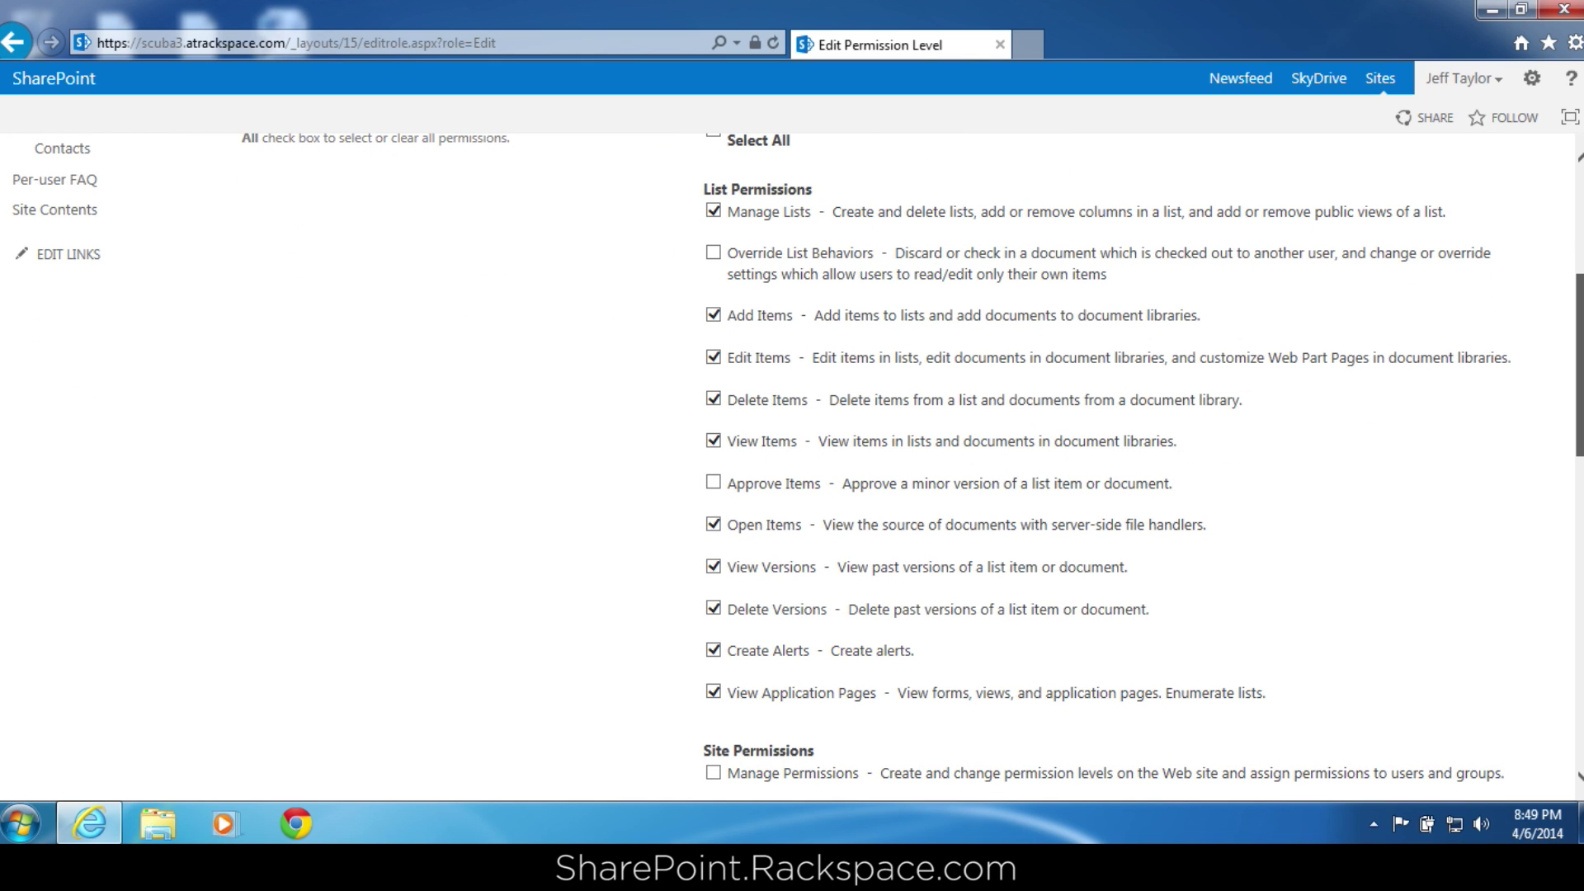
drag(1579, 302, 1579, 474)
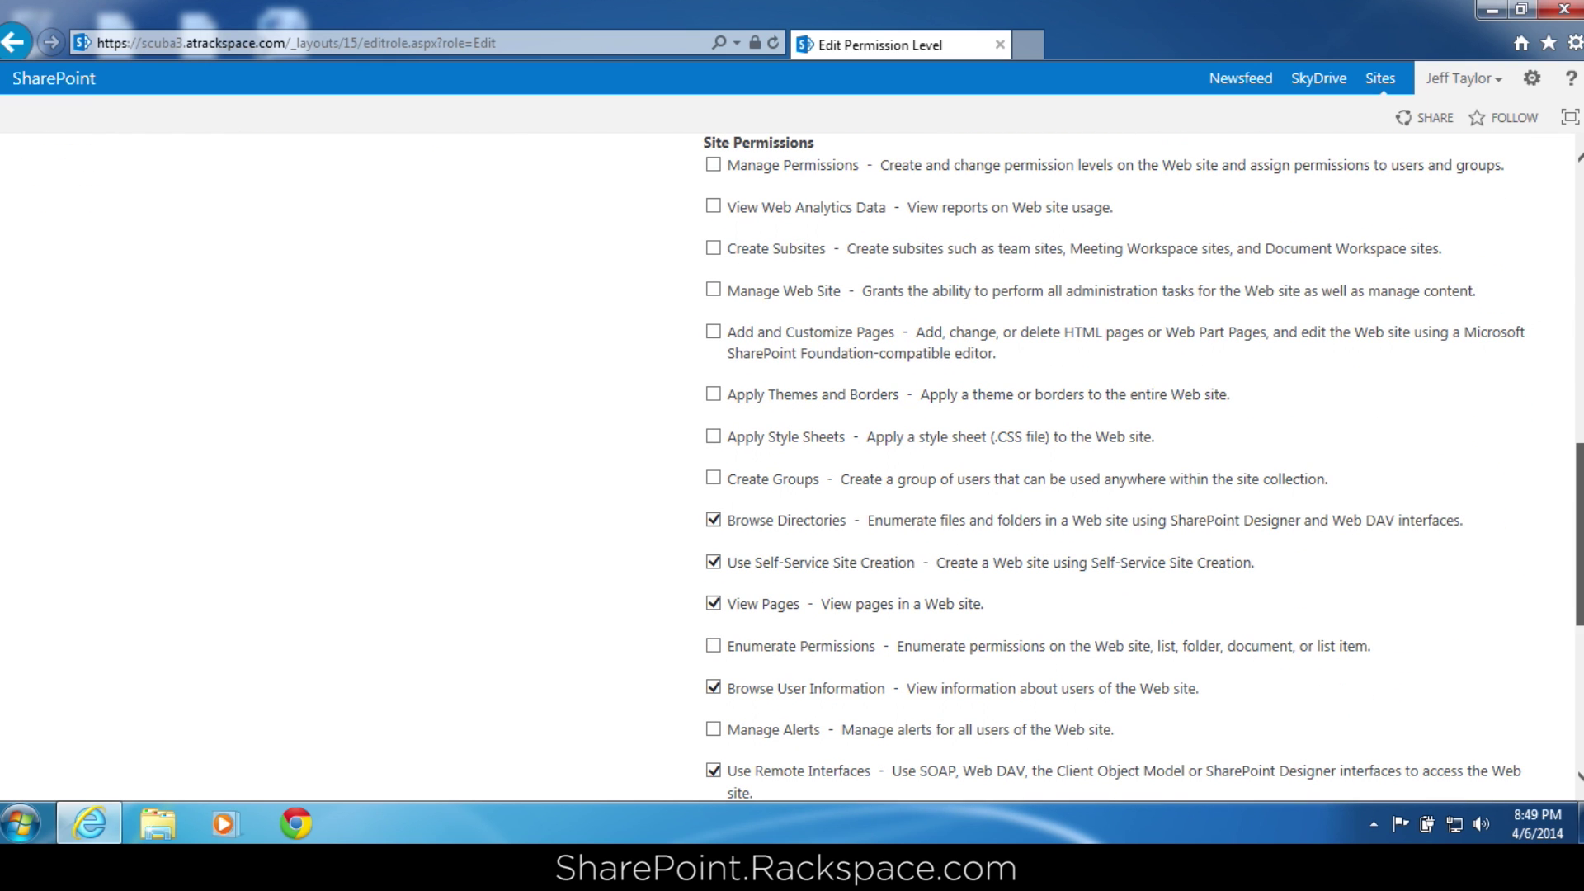
drag(1579, 535, 1579, 670)
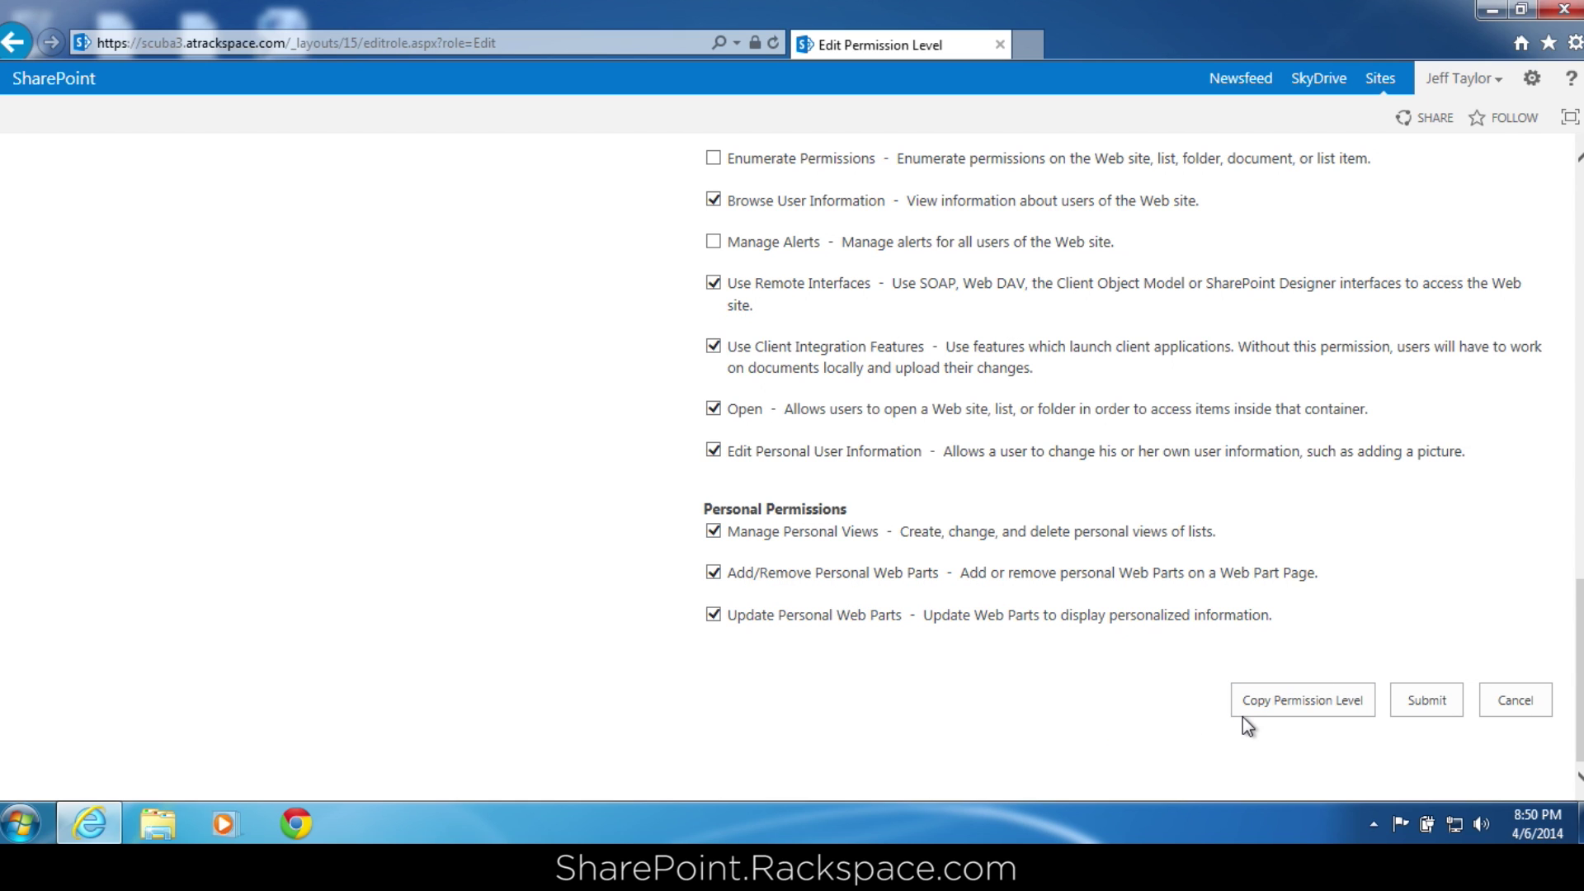
click(1292, 702)
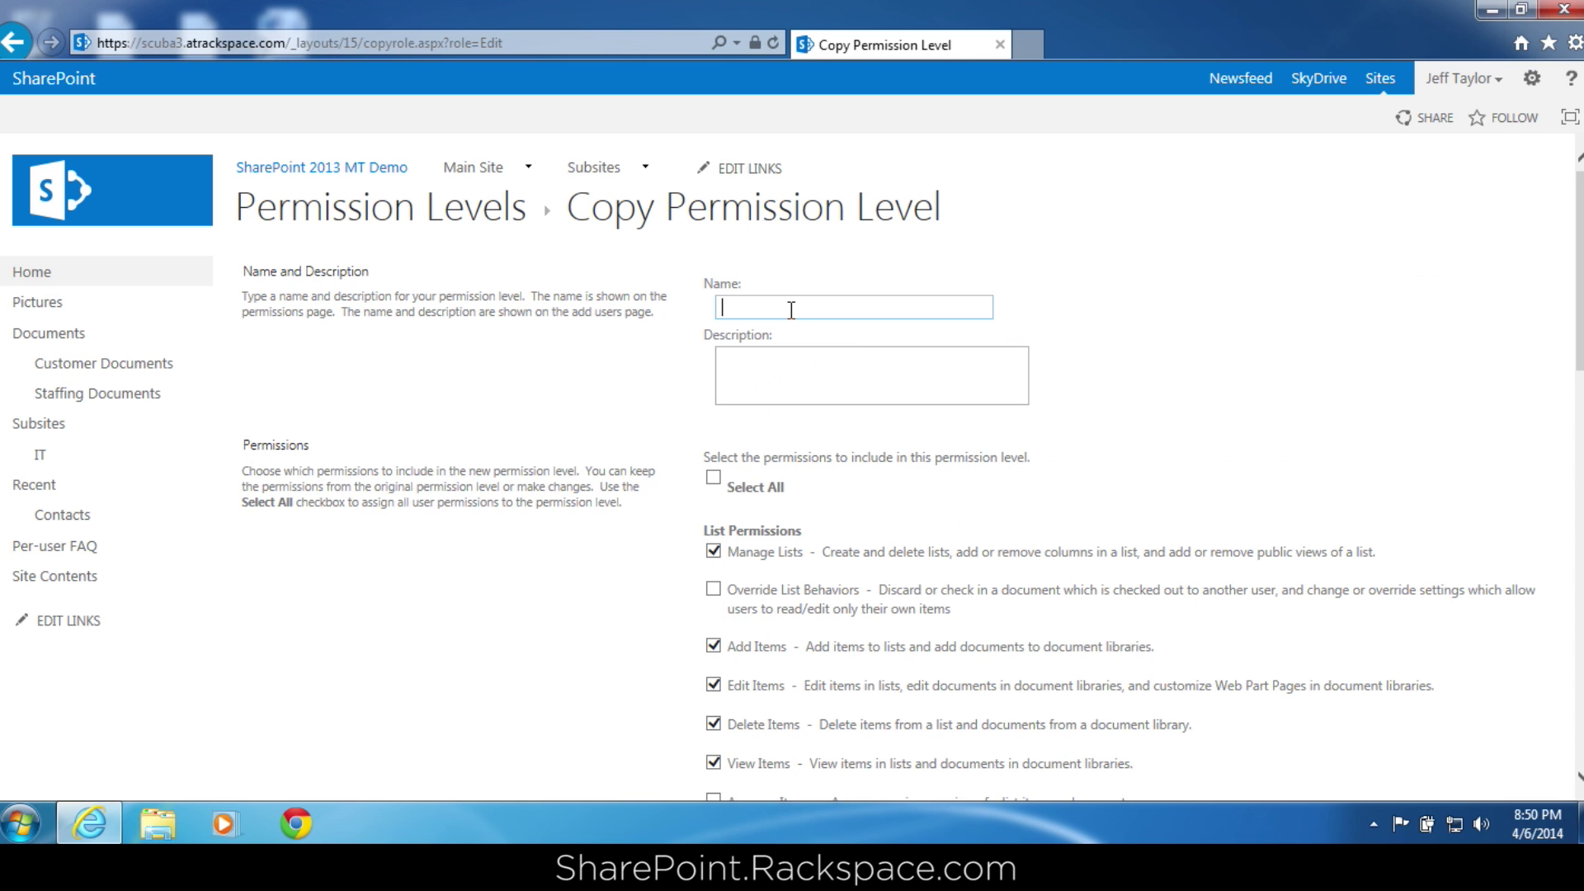
Name the copy 'Edit - no delete', uncheck Delete Items, and create it.
text(Edit)
text(- no delete)
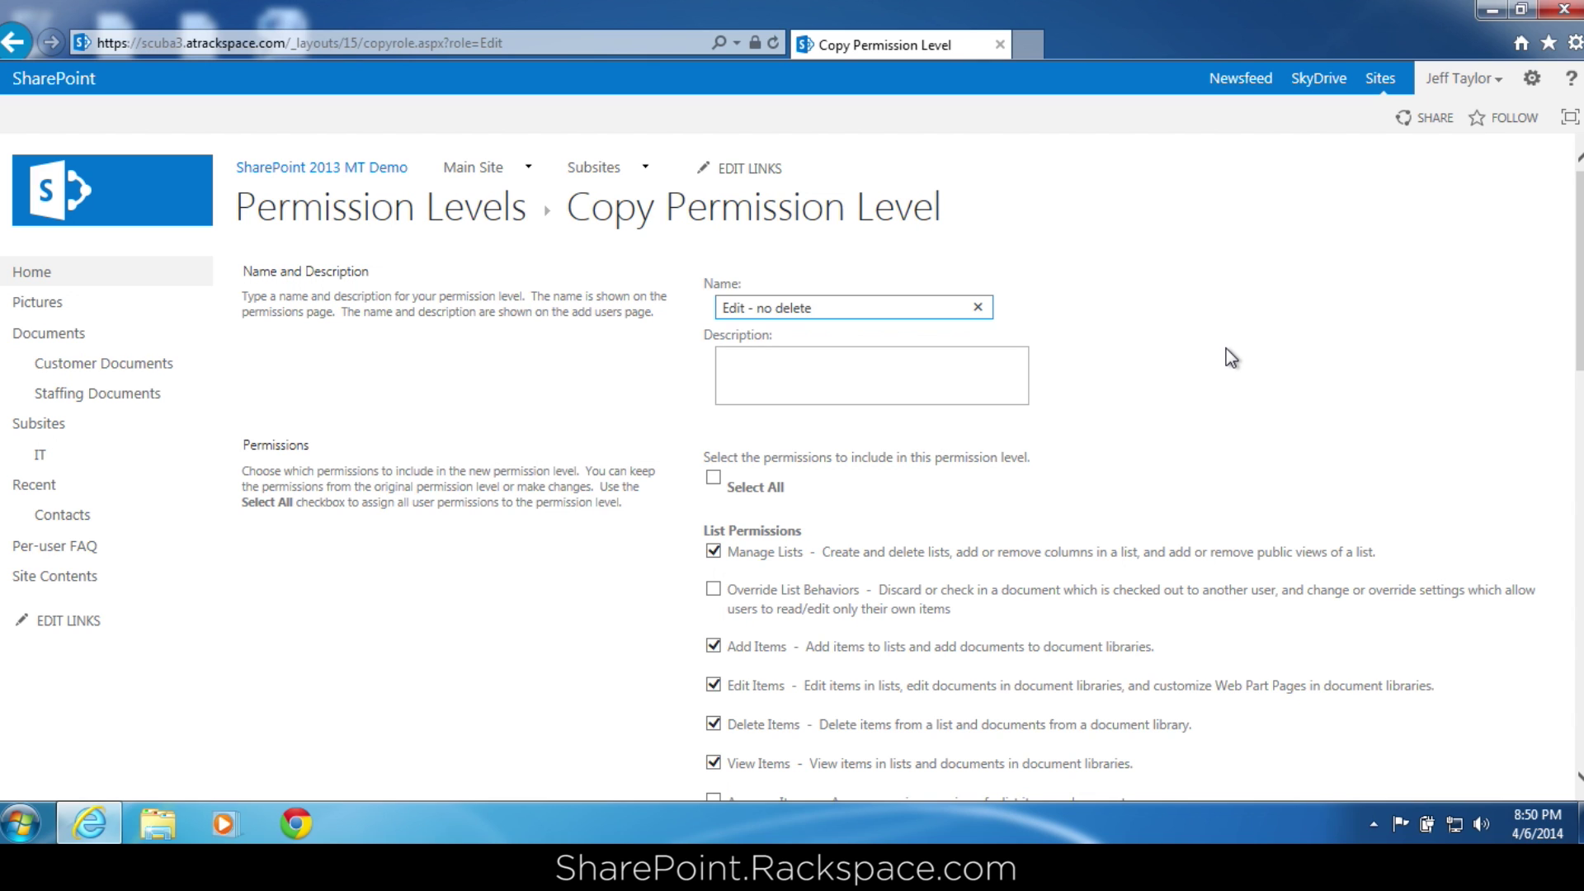
click(714, 724)
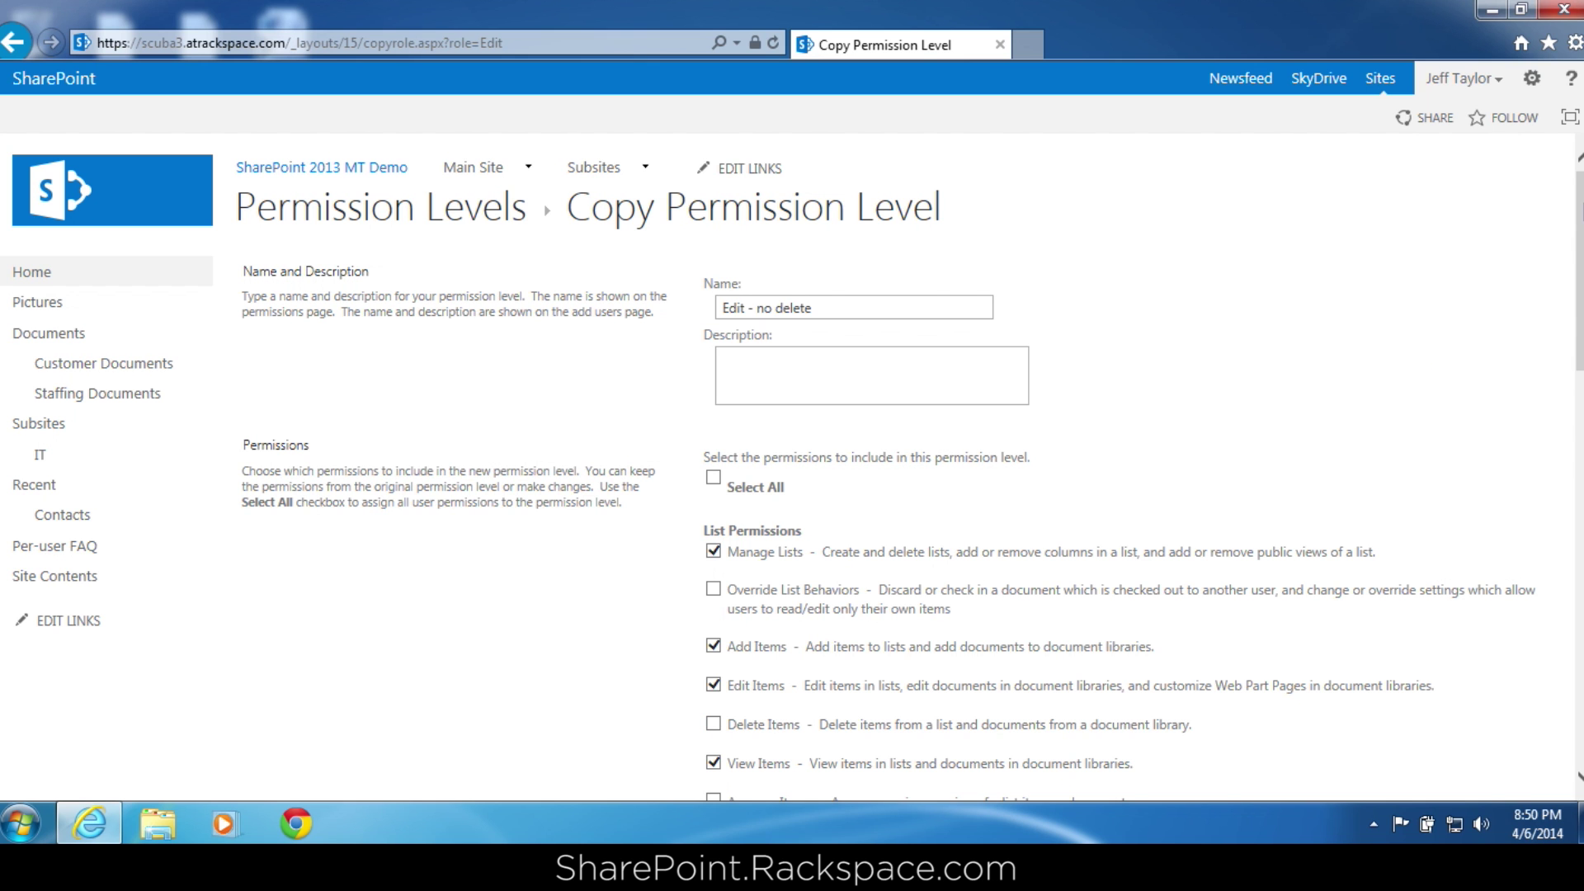
scroll(1259, 322, down, 5)
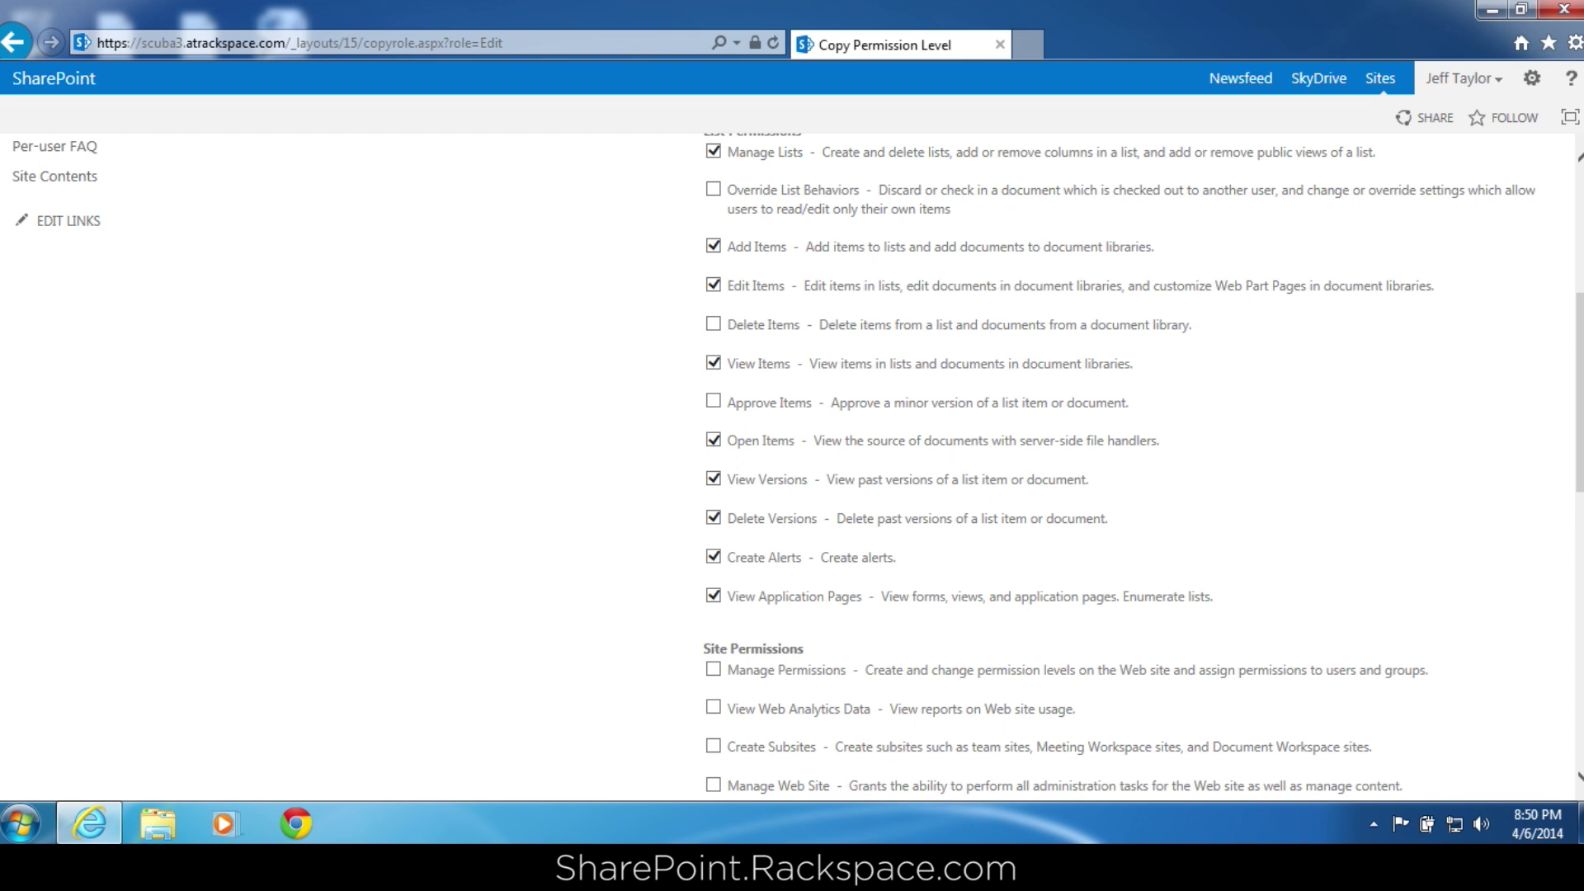
scroll(1578, 322, down, 2)
scroll(1144, 462, down, 4)
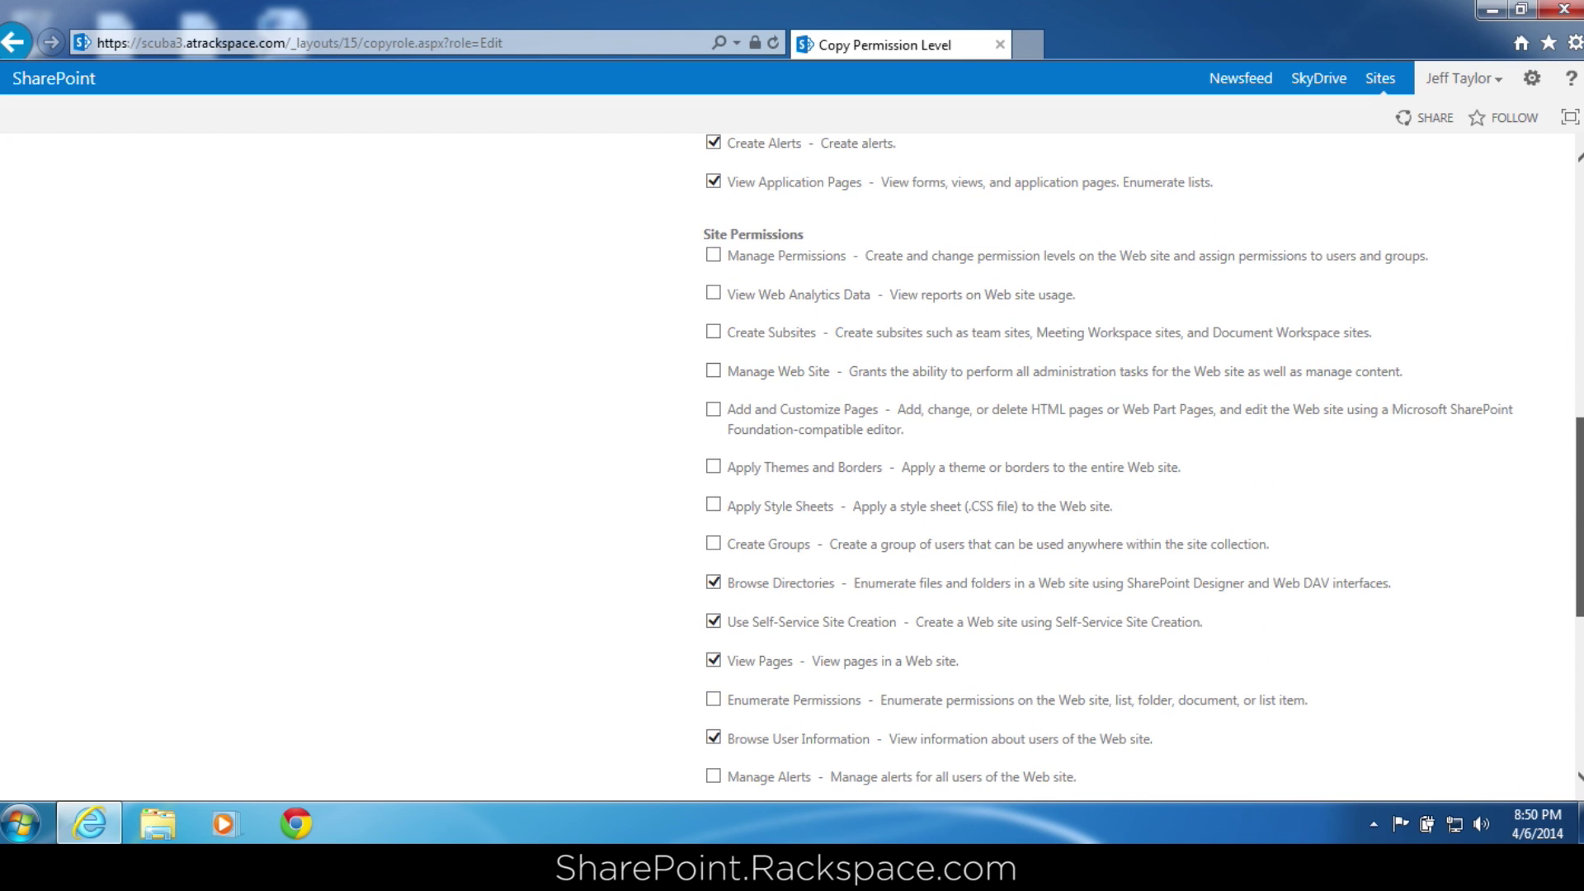
scroll(1143, 463, down, 3)
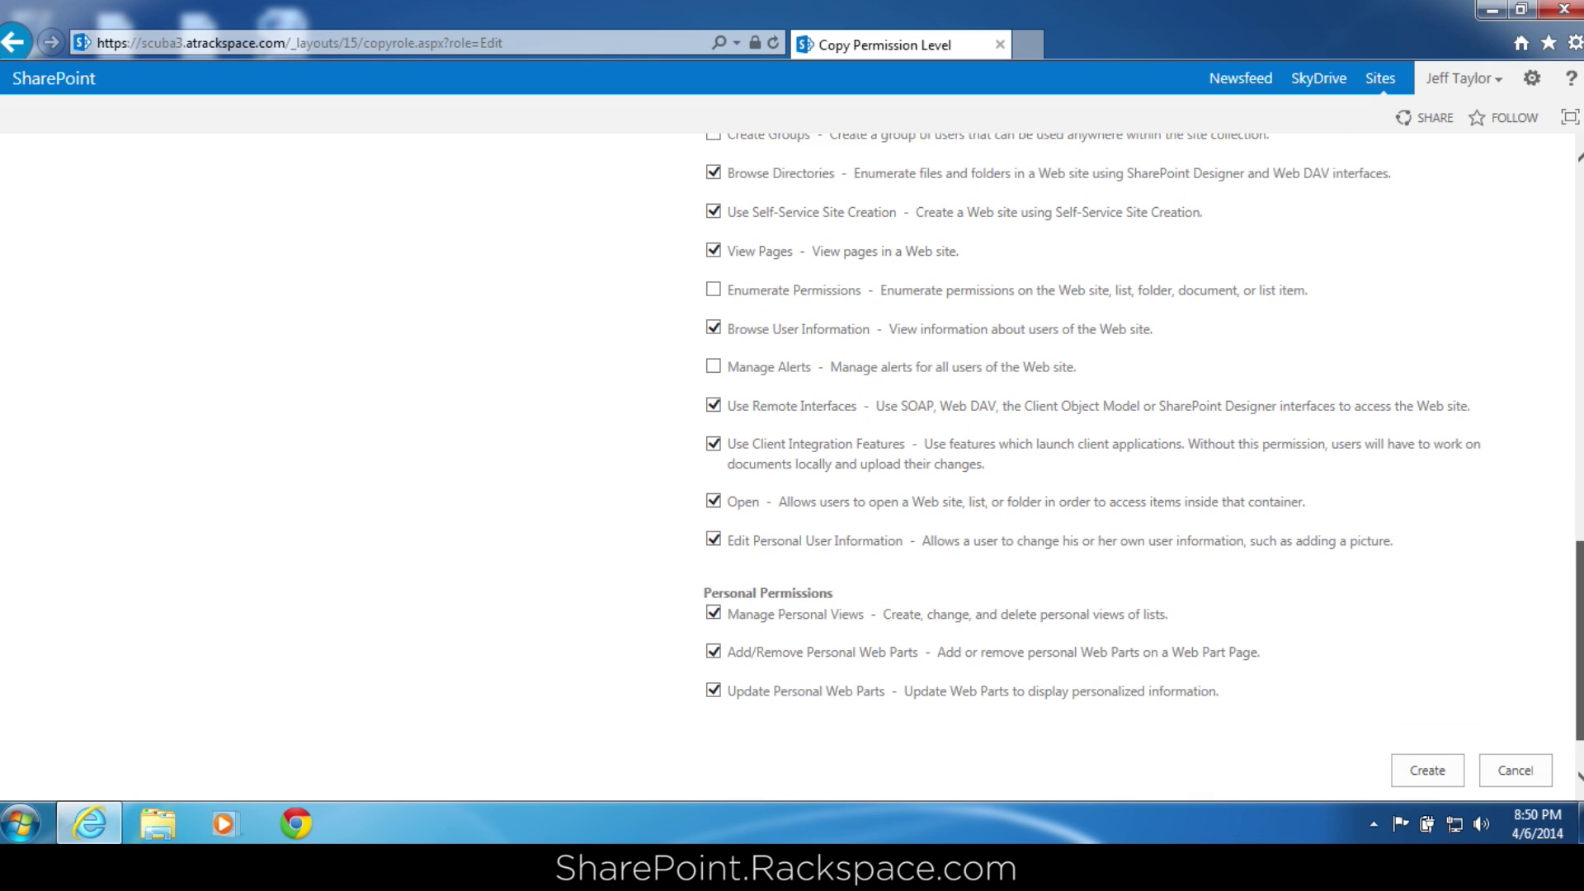
click(1443, 698)
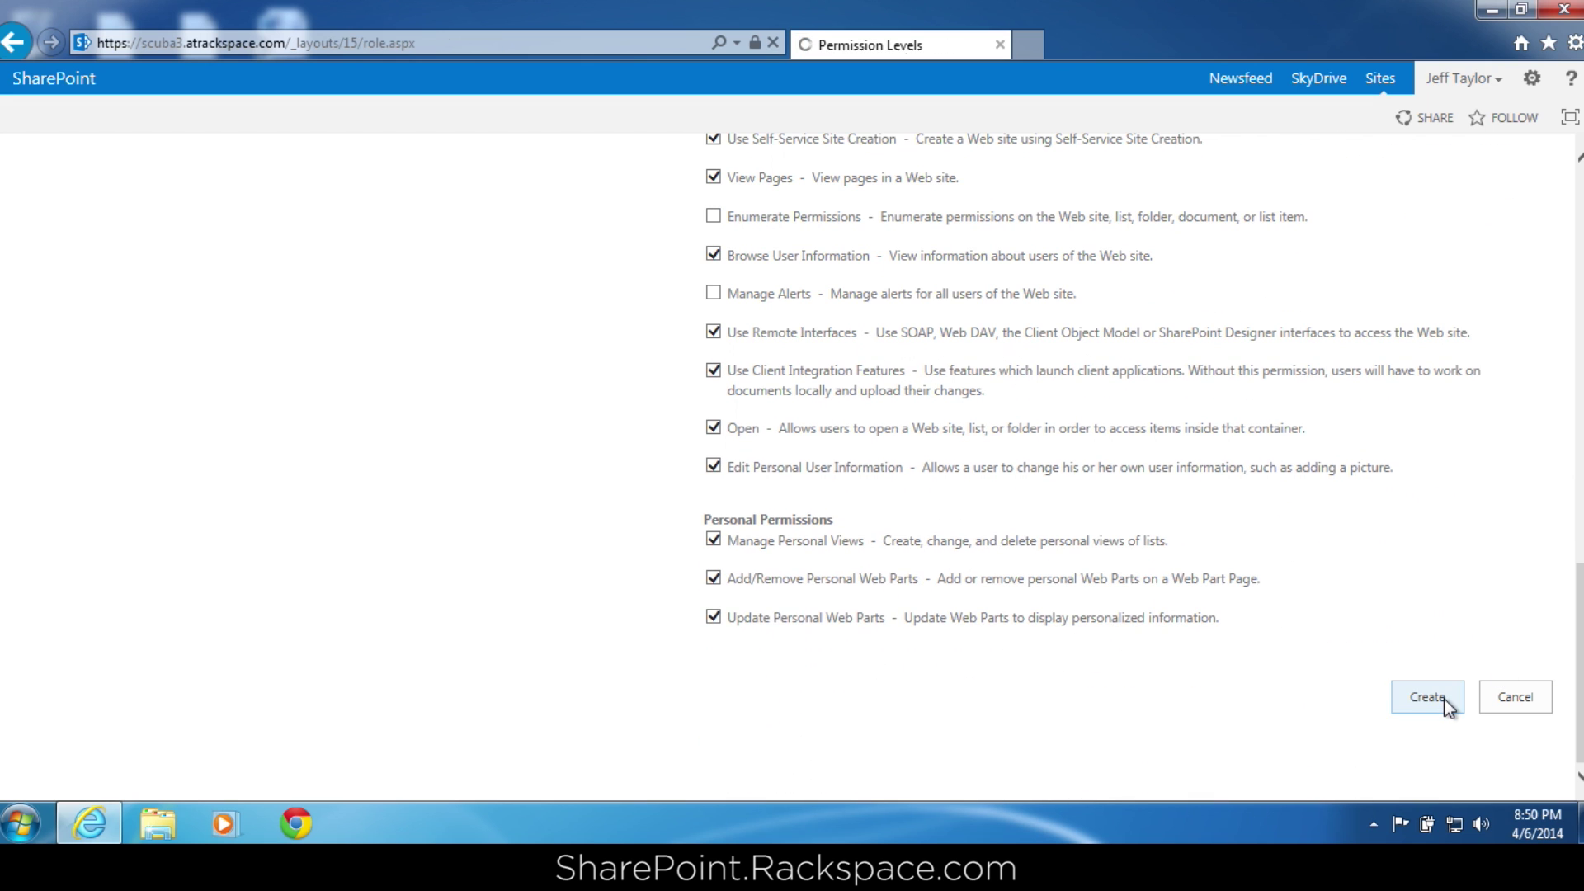
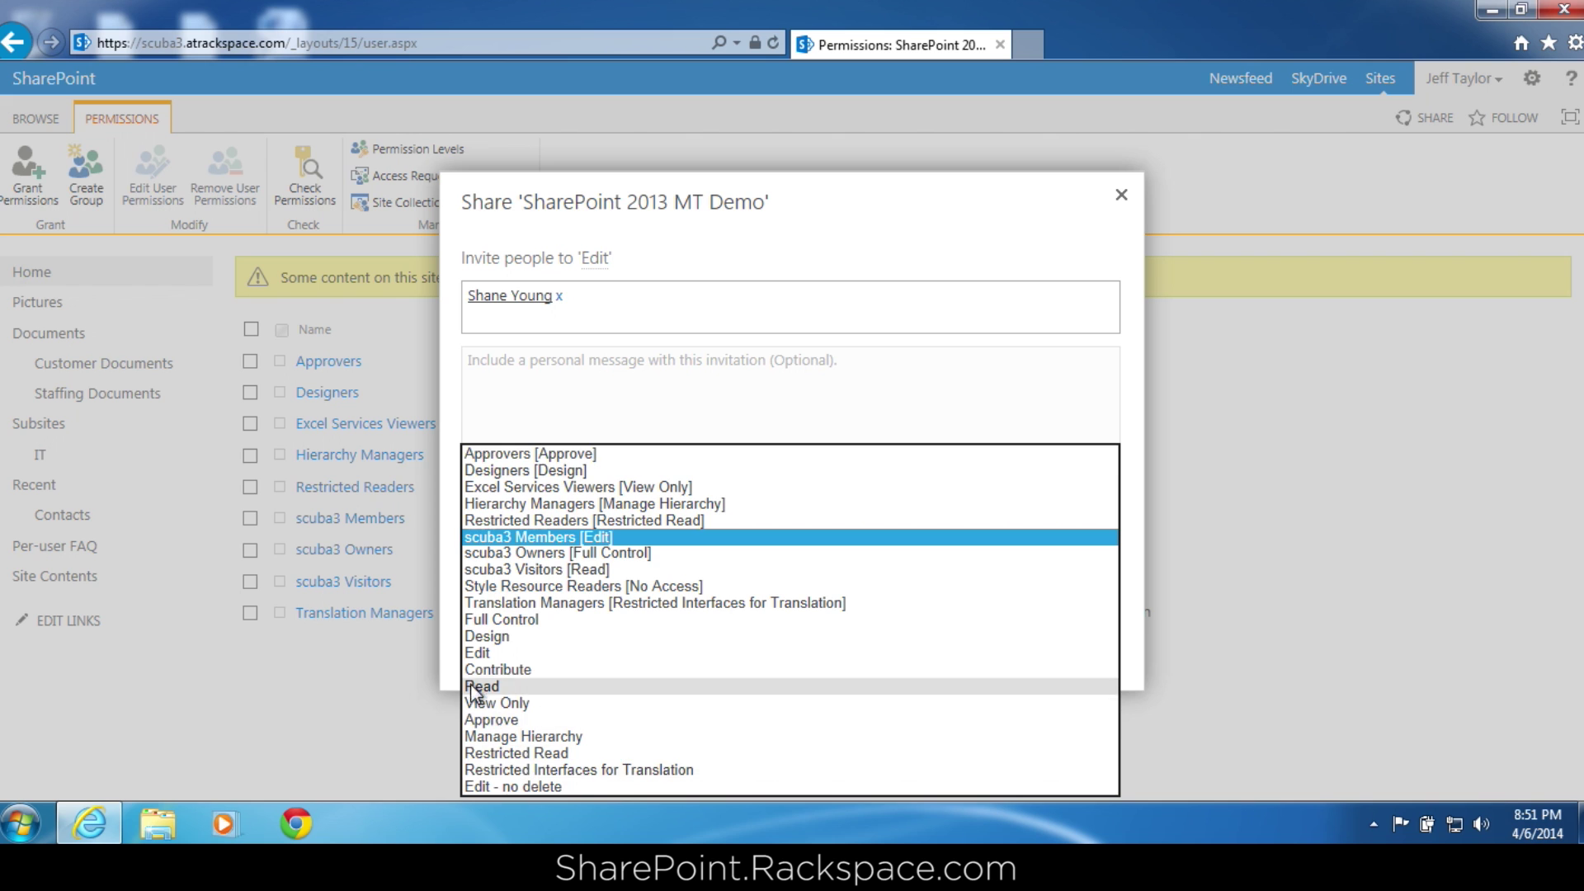
Cancel the Share dialog without inviting anyone and start a new SharePoint group.
click(442, 652)
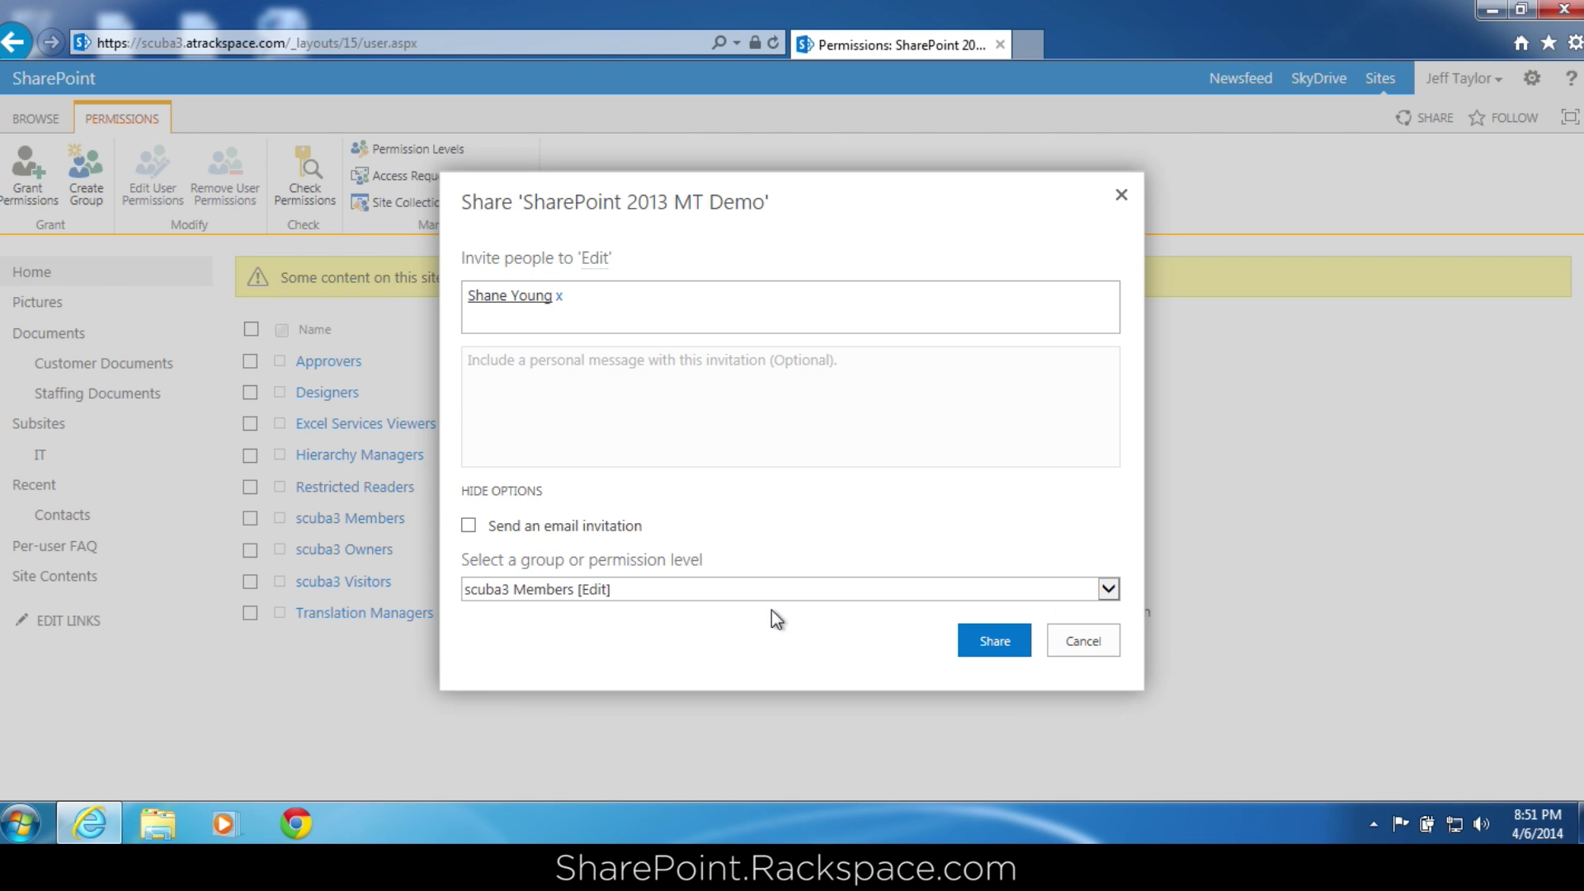
click(1077, 641)
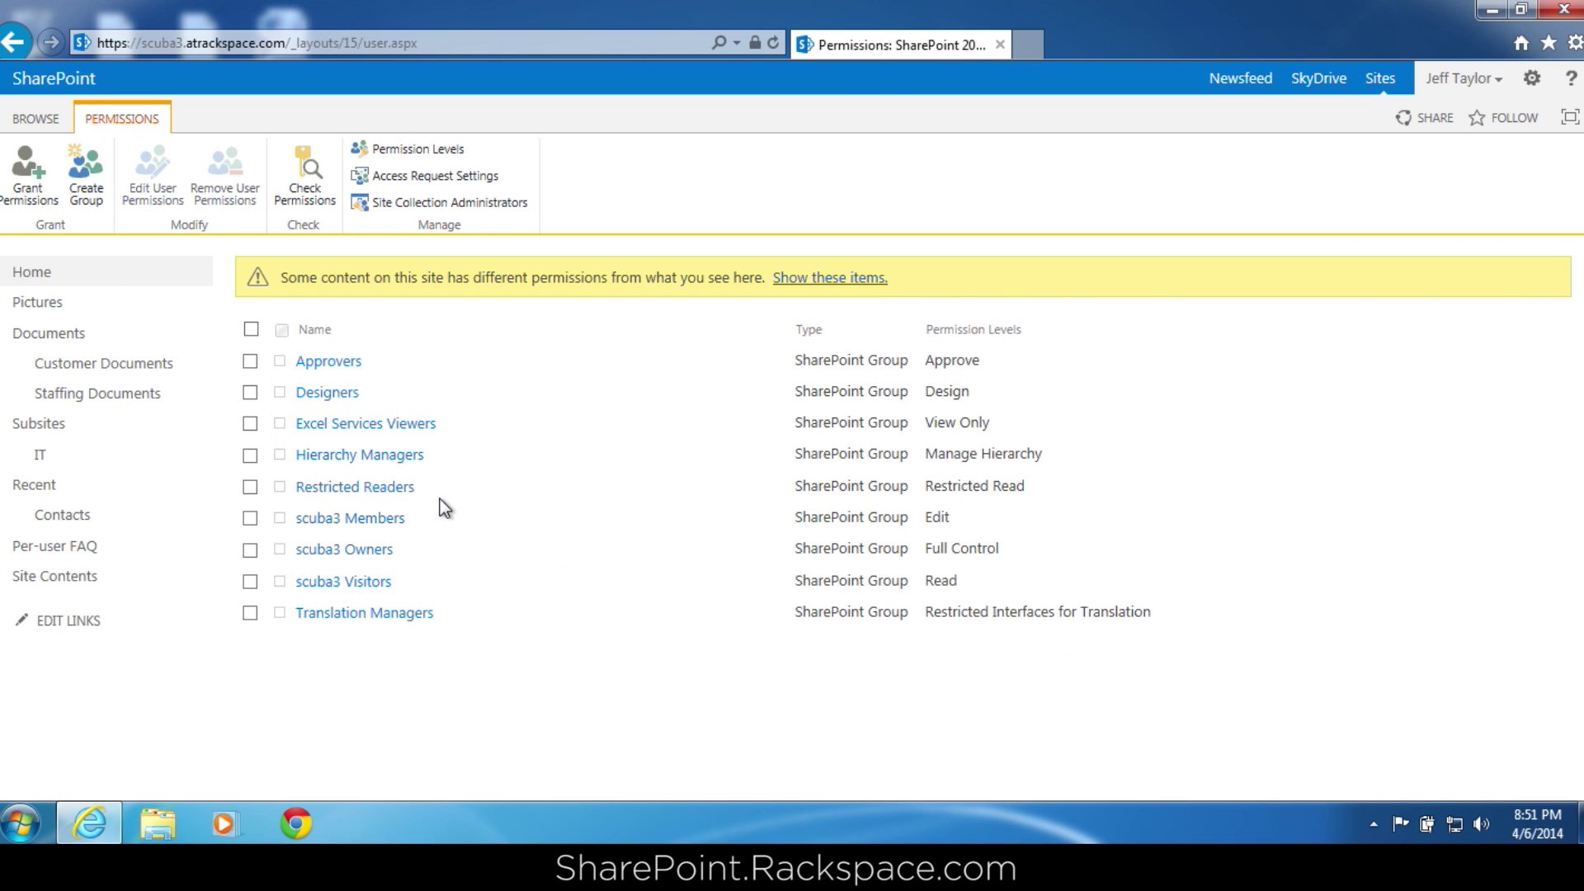
click(87, 191)
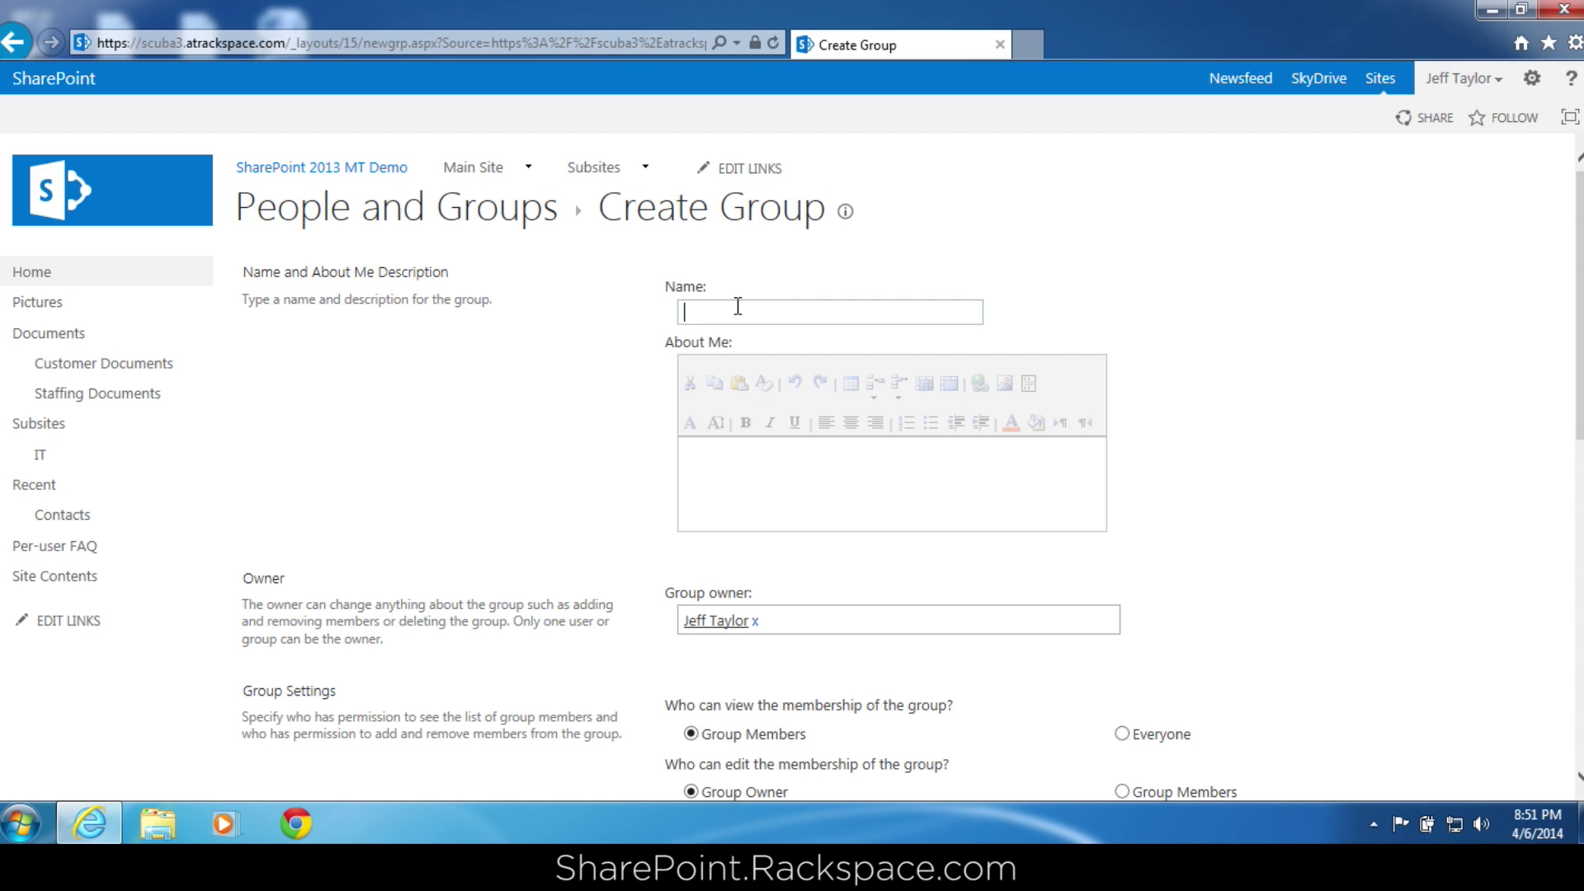
Create a group named 'Edit - no delete' with the Edit - no delete permission level.
text(Edit-)
key(BackSpace)
key(BackSpace)
text(- ne)
text( delete)
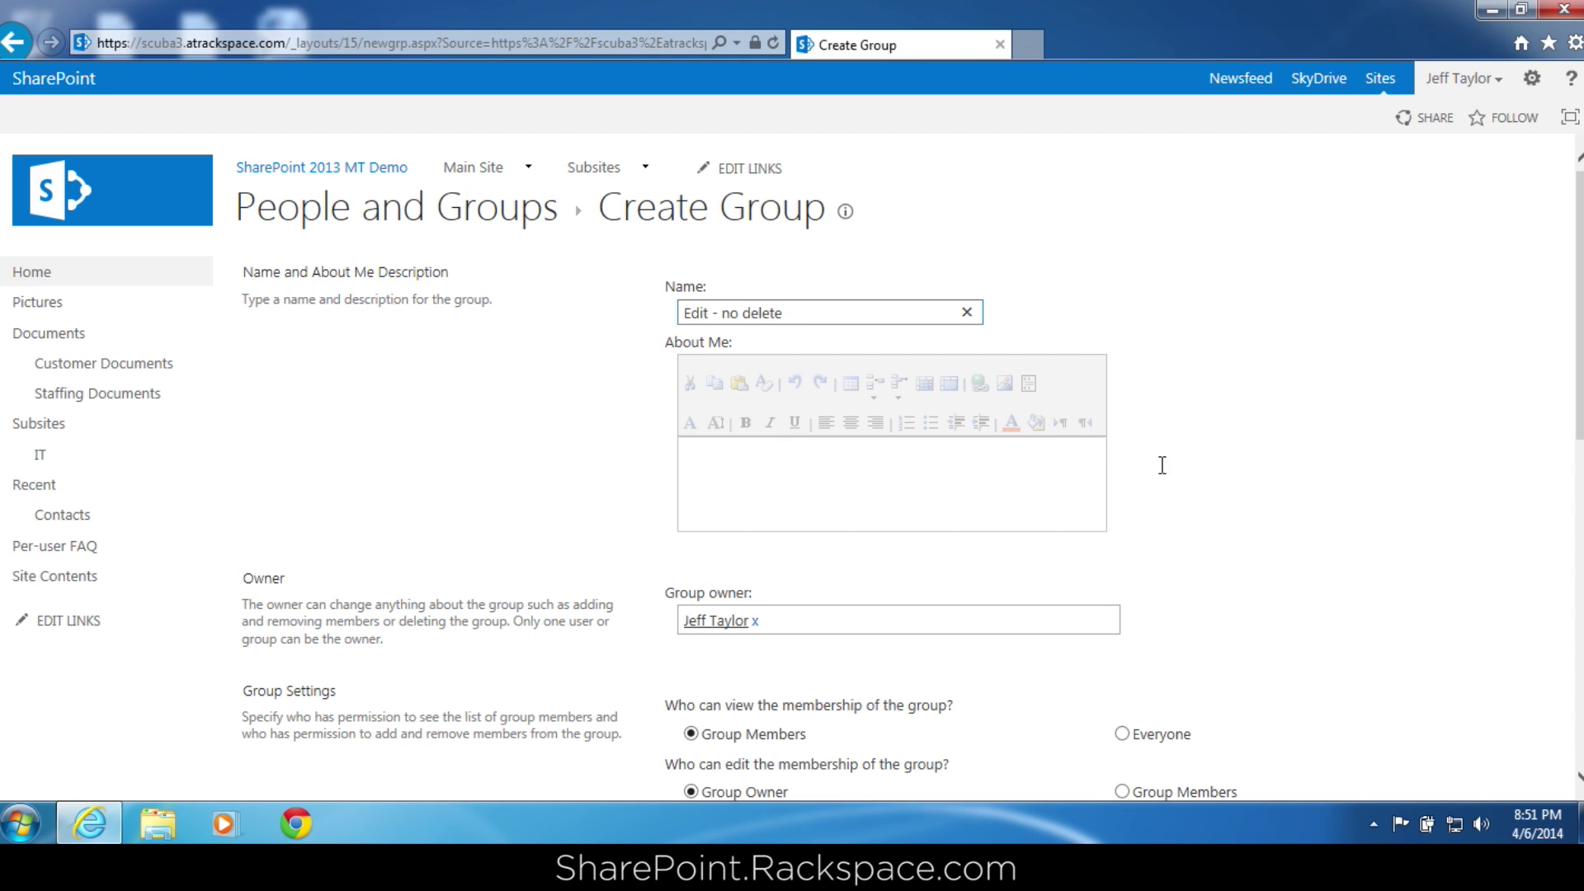
click(1004, 471)
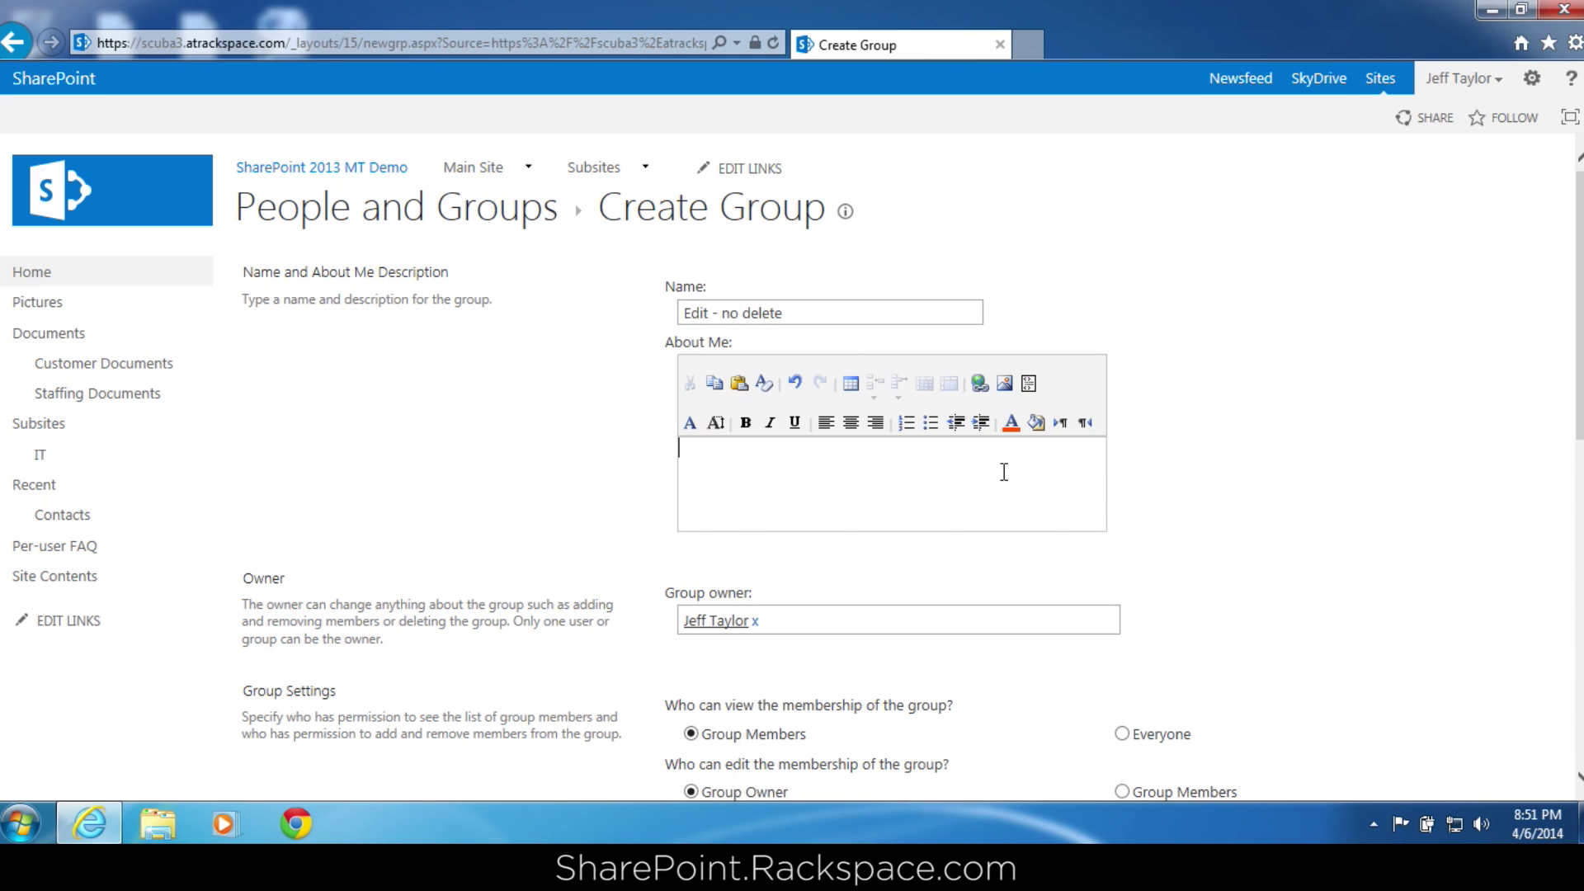
drag(1580, 396, 1579, 576)
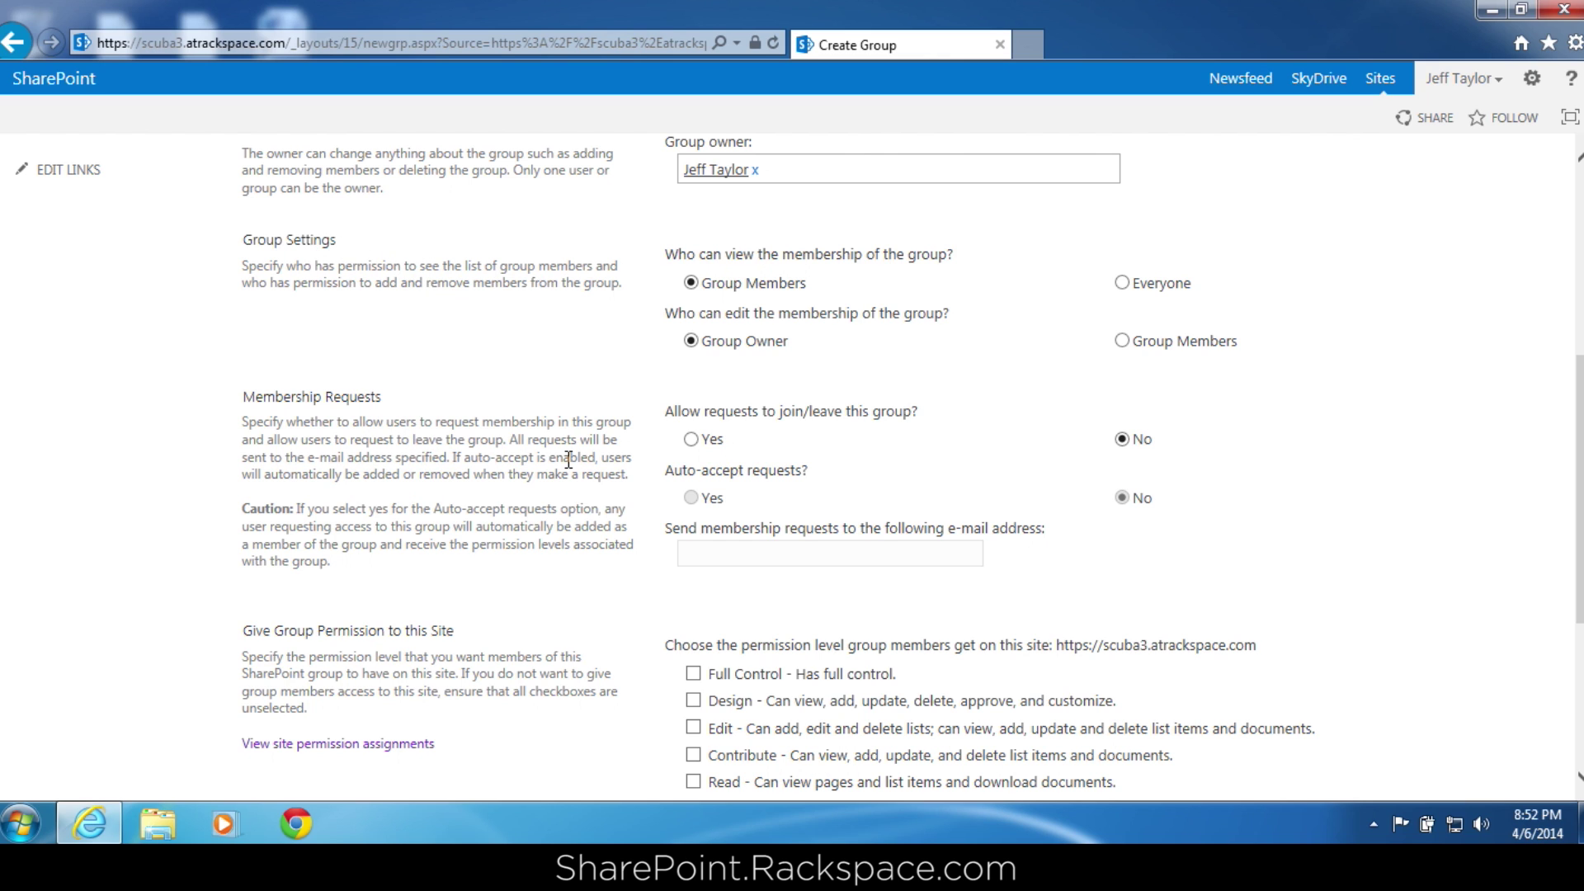
drag(1578, 405, 1579, 403)
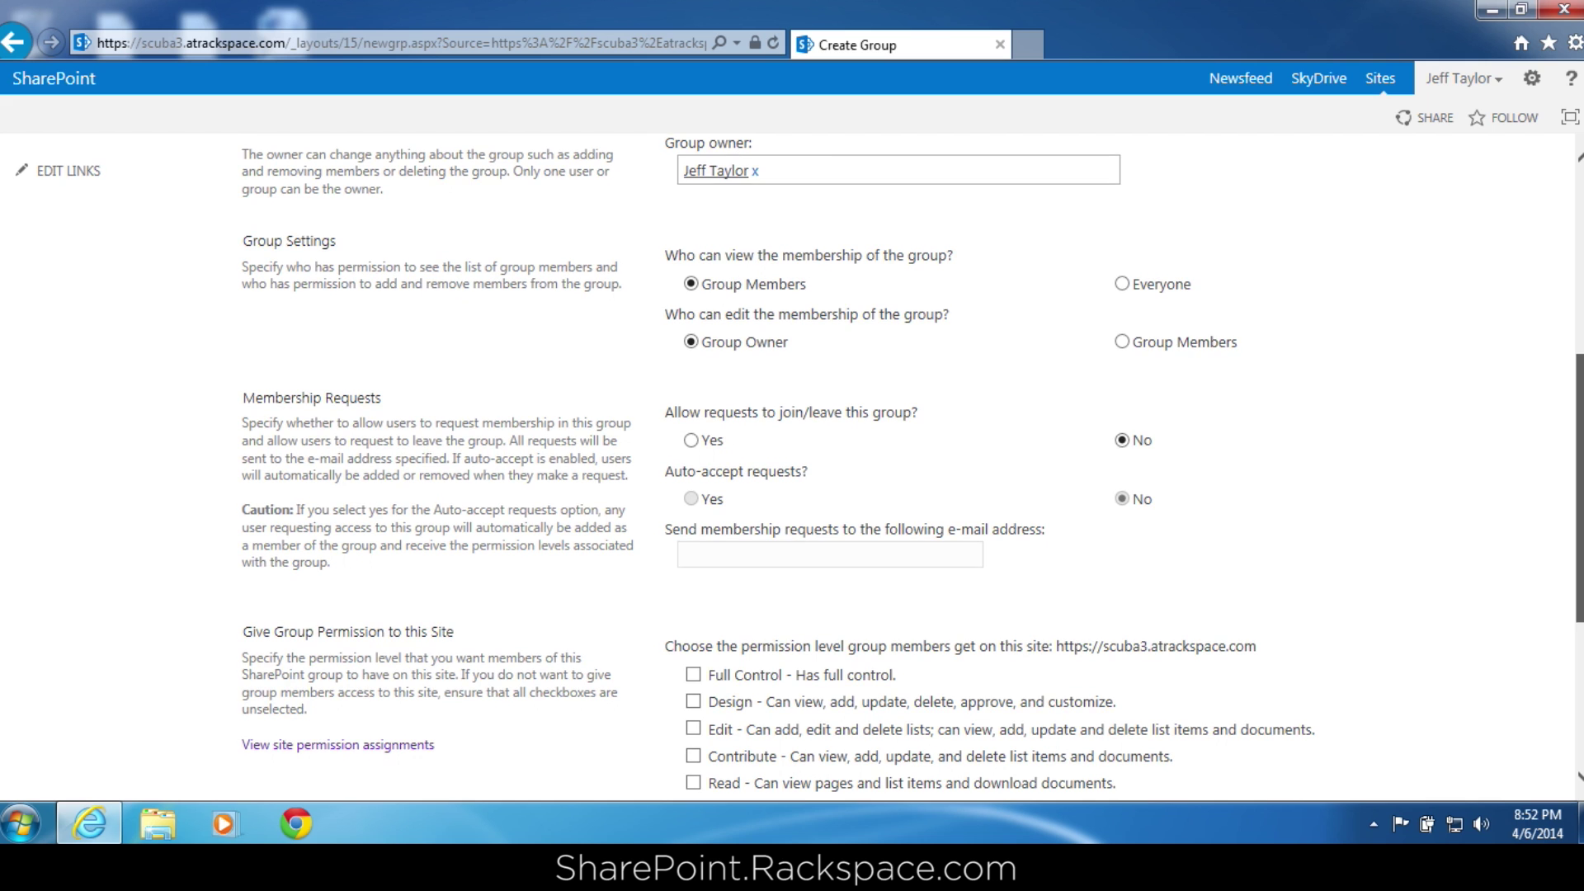
scroll(1578, 404, down, 3)
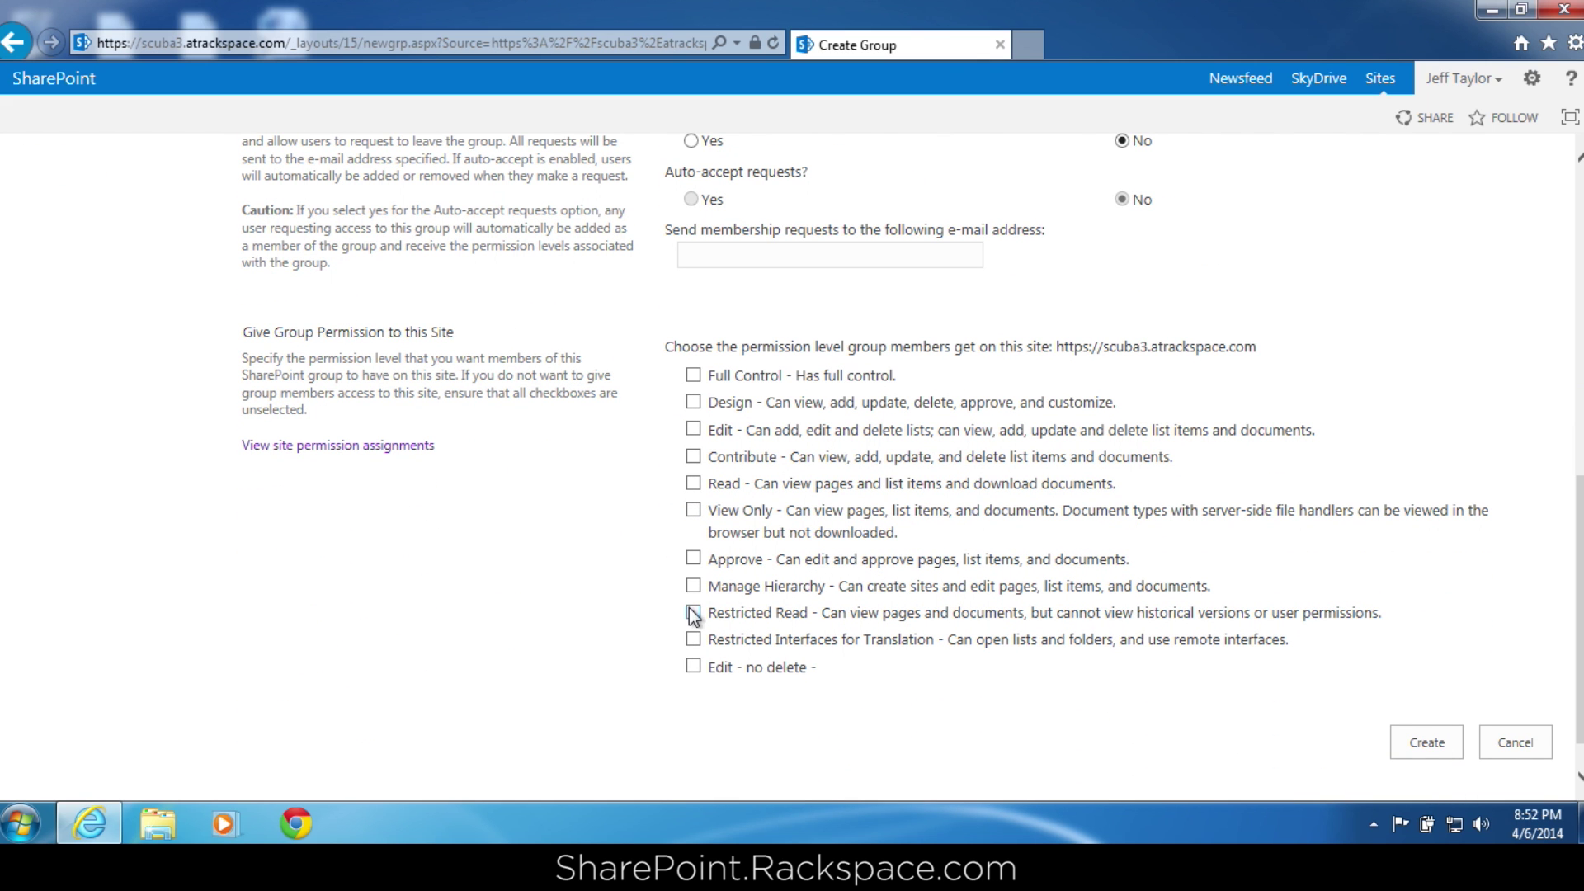
click(693, 667)
click(1419, 745)
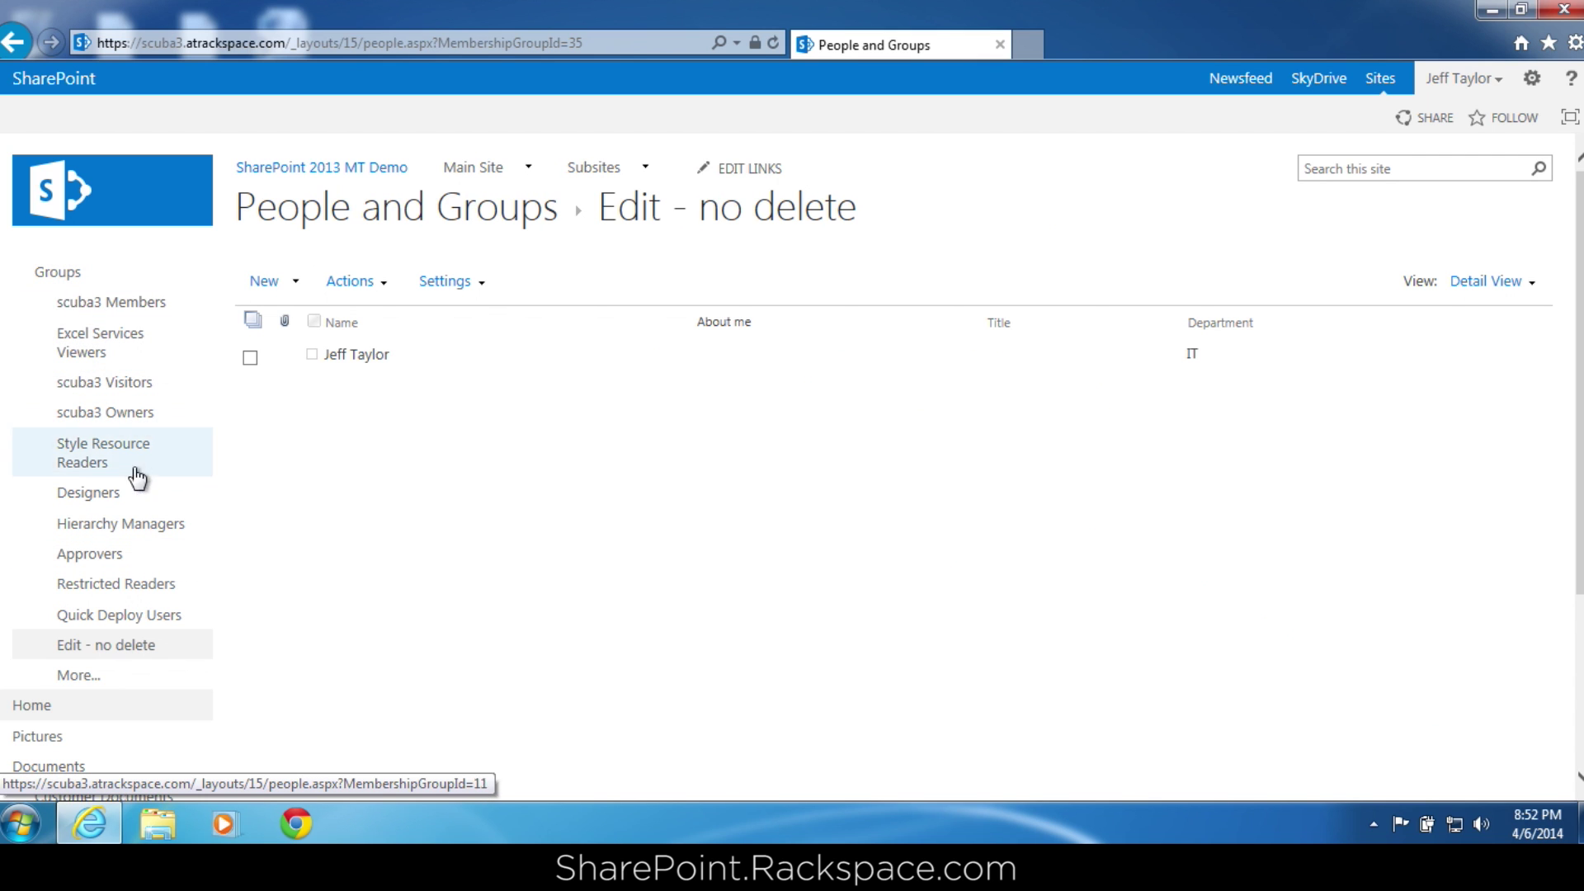
View the new group's page, then go to the Documents library.
click(121, 646)
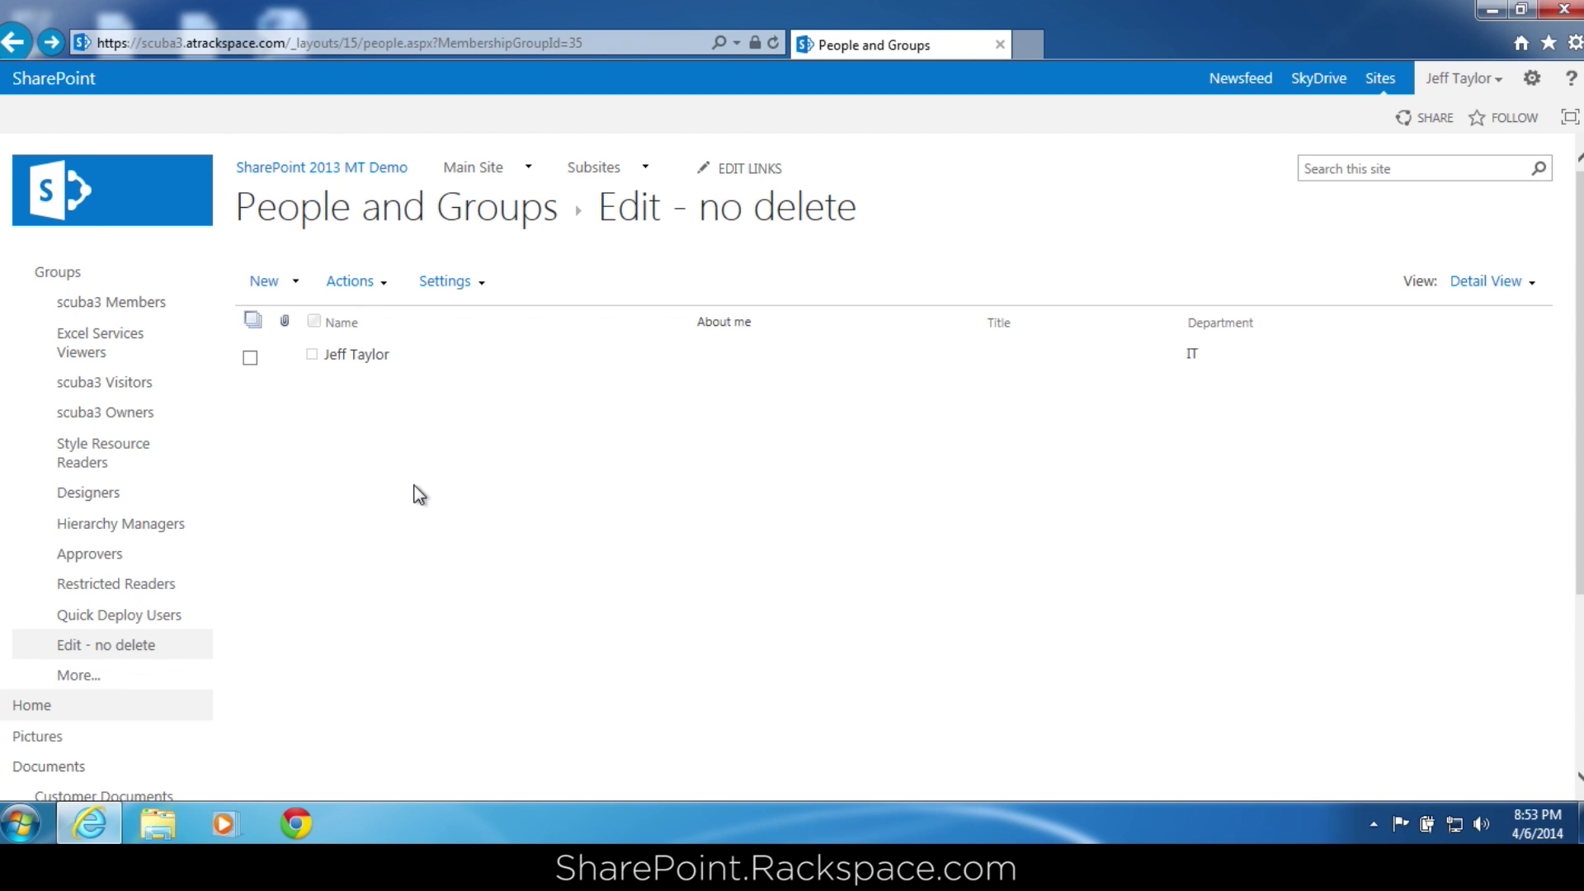
scroll(420, 494, down, 1)
click(74, 695)
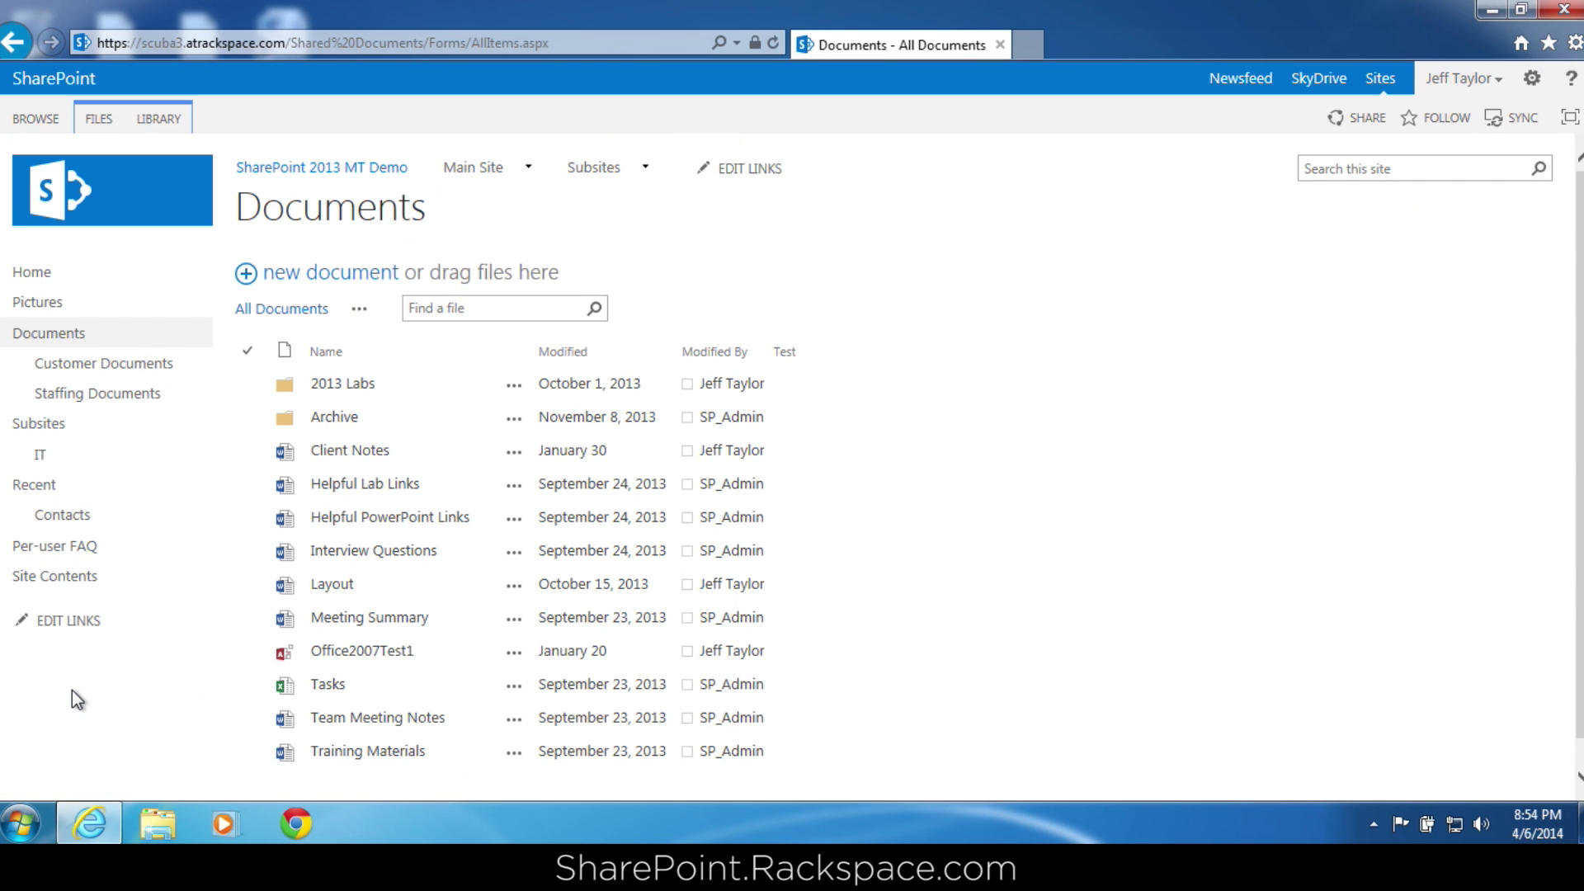
click(174, 123)
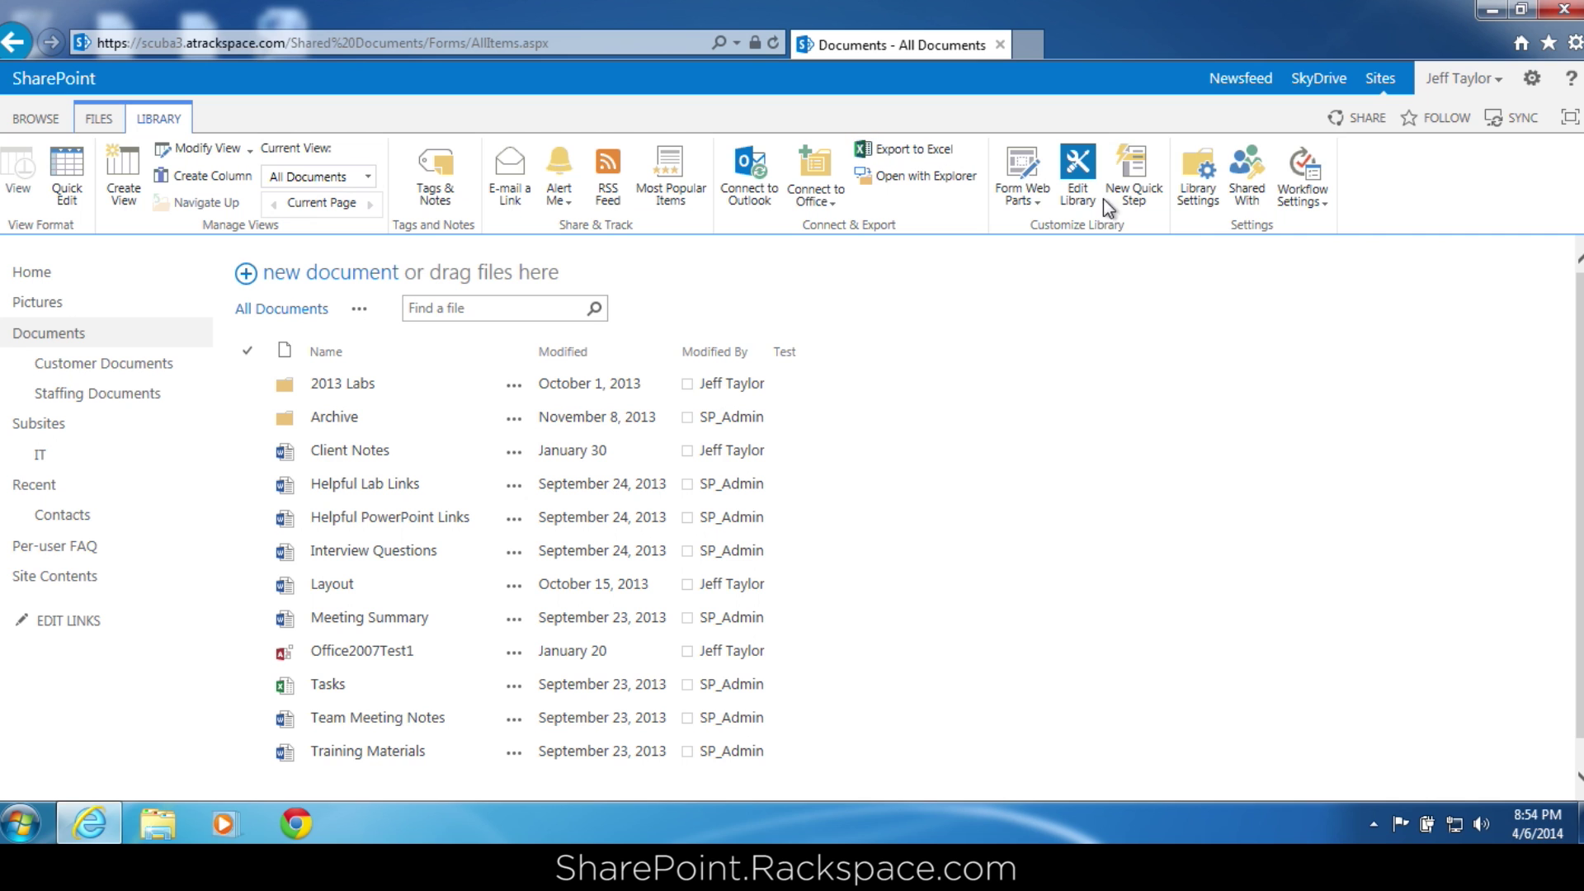
click(1254, 185)
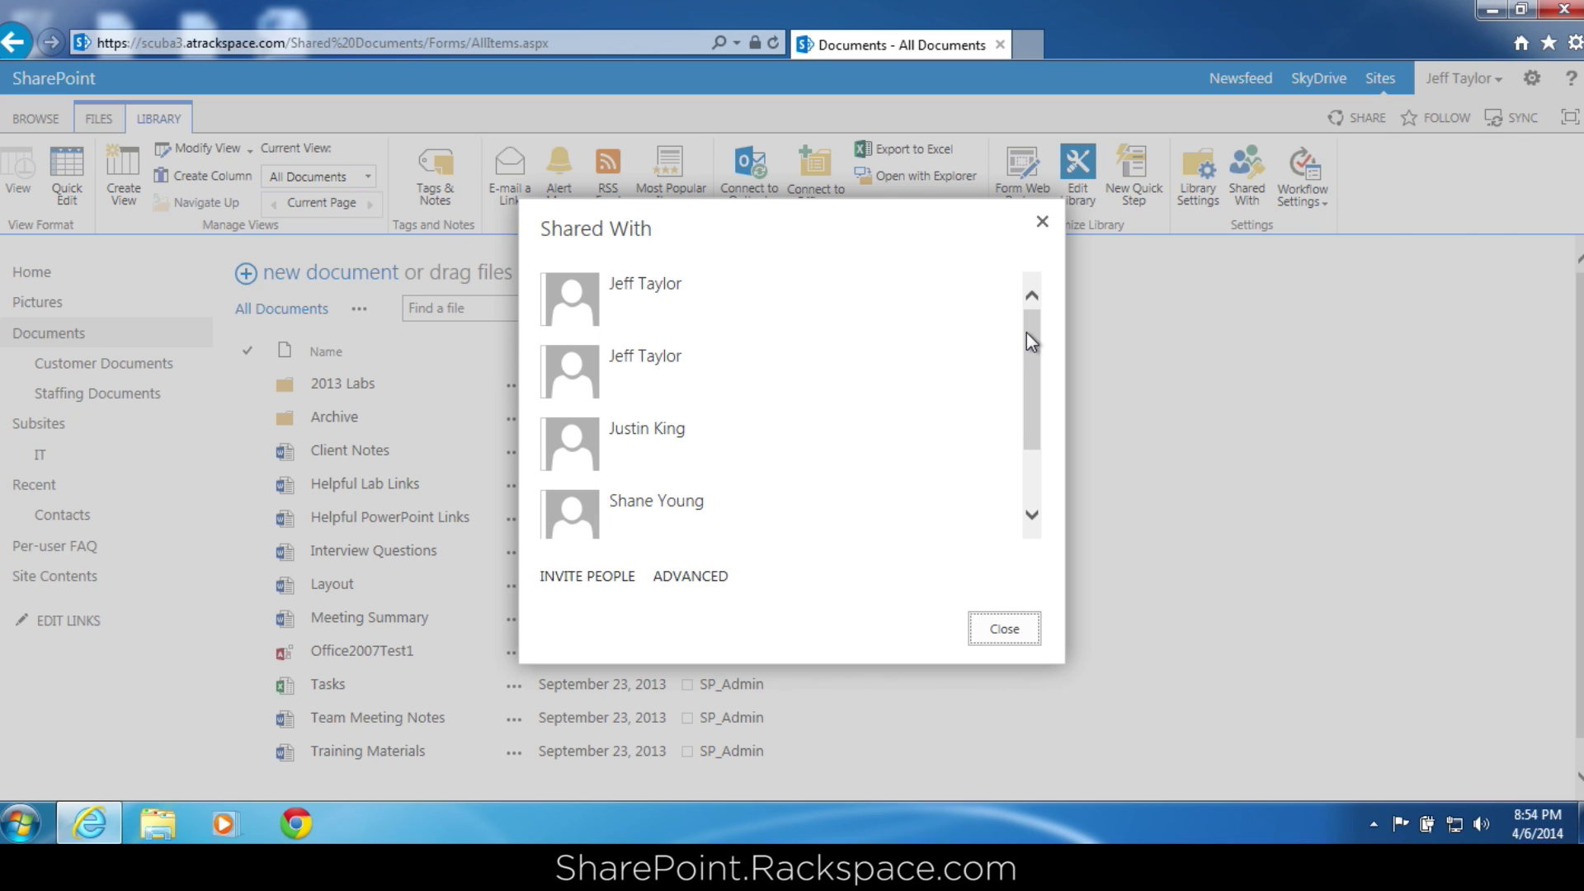
drag(1031, 341, 1036, 424)
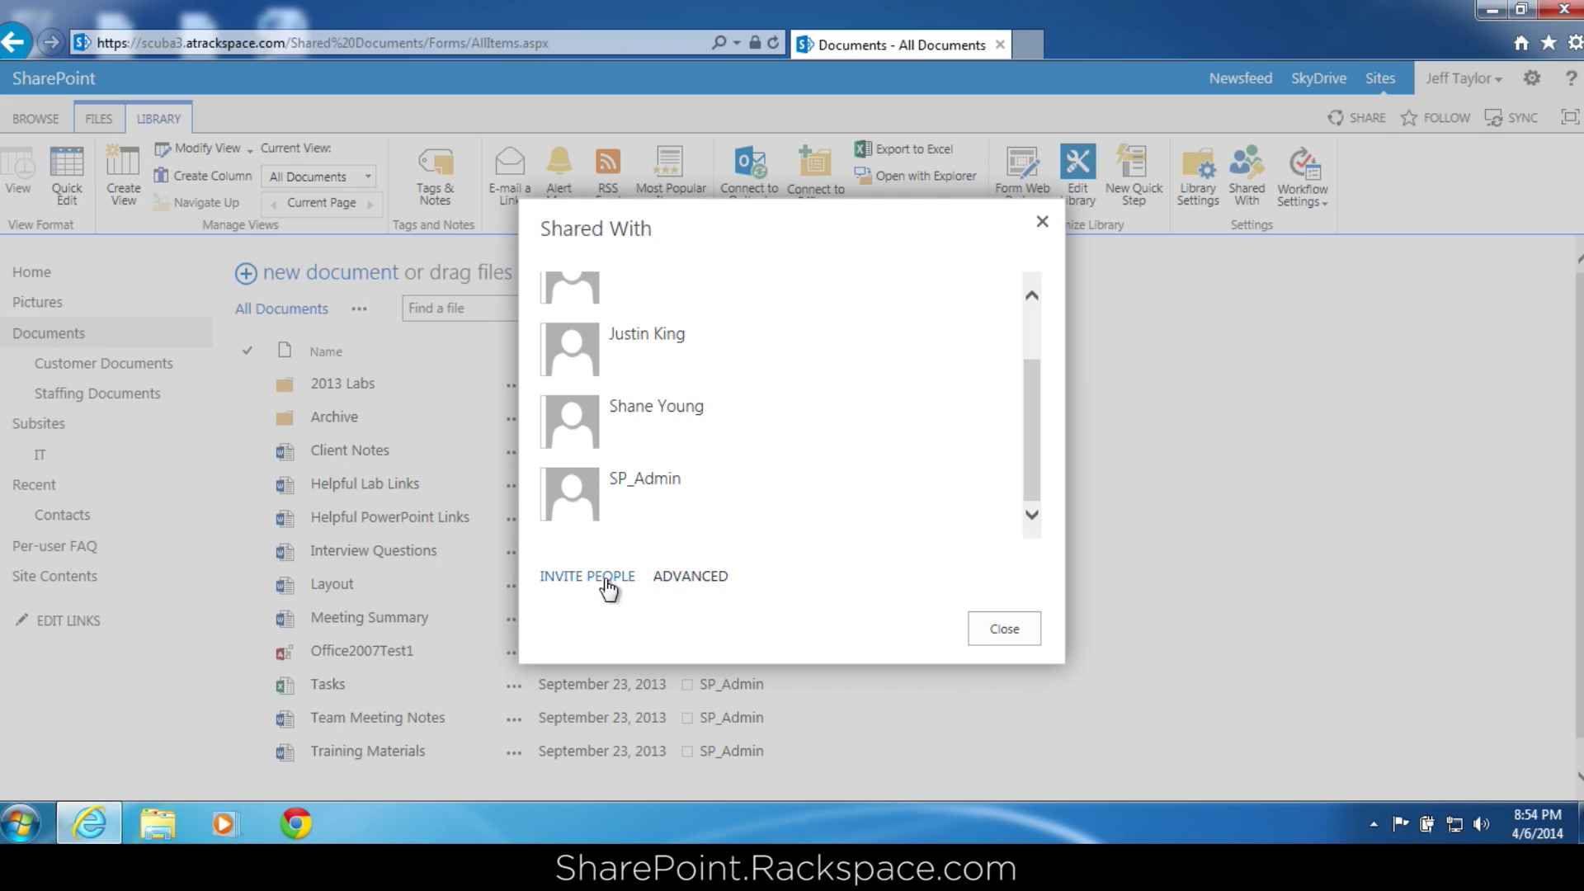
click(604, 578)
click(627, 353)
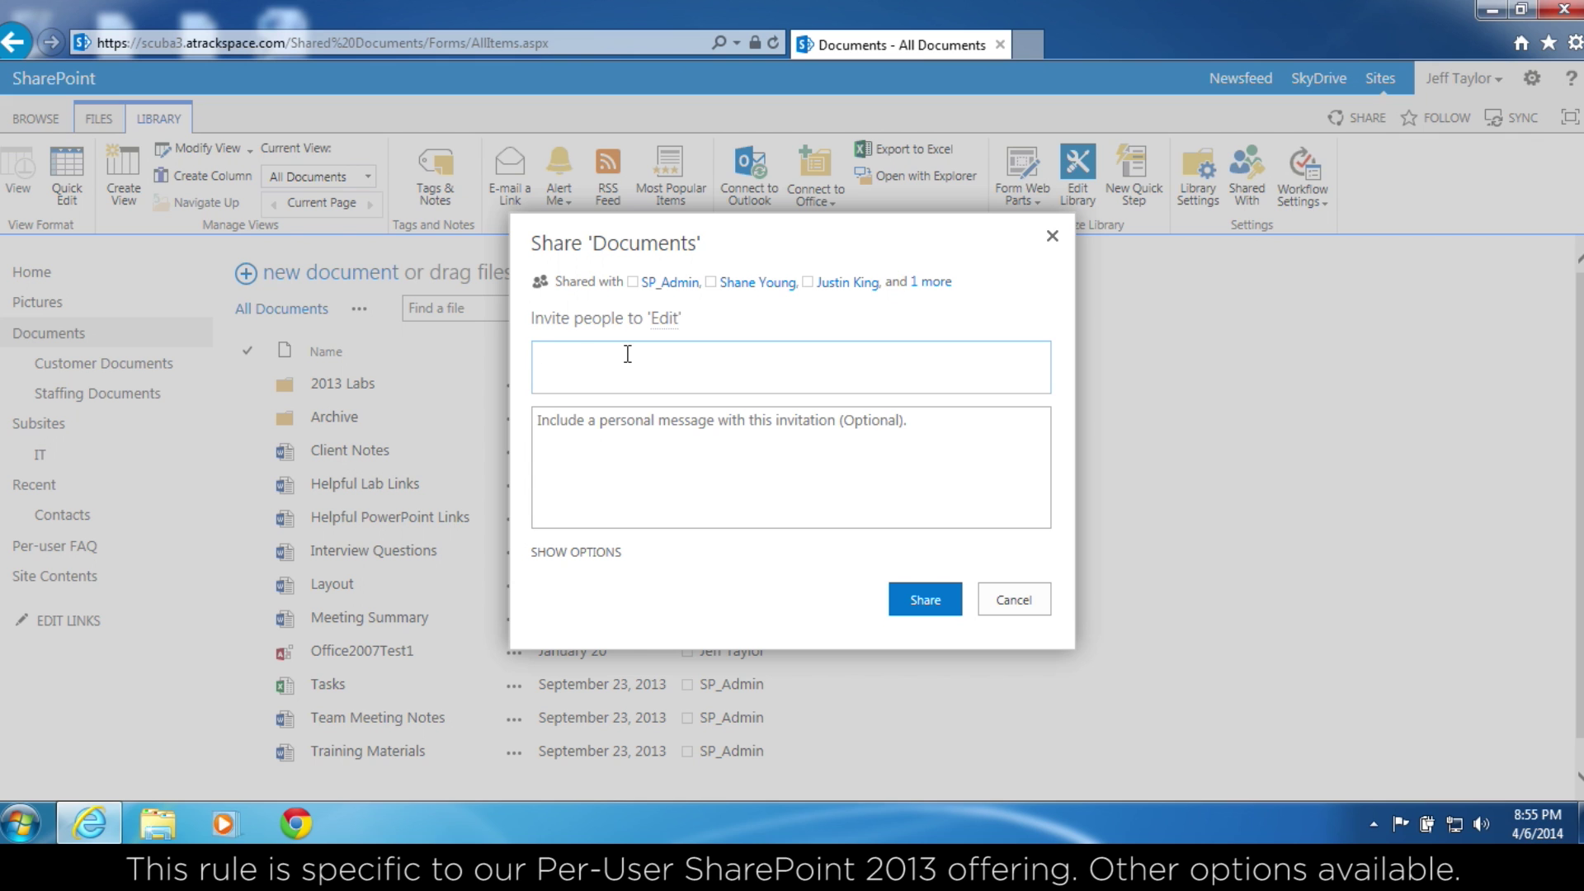
click(592, 554)
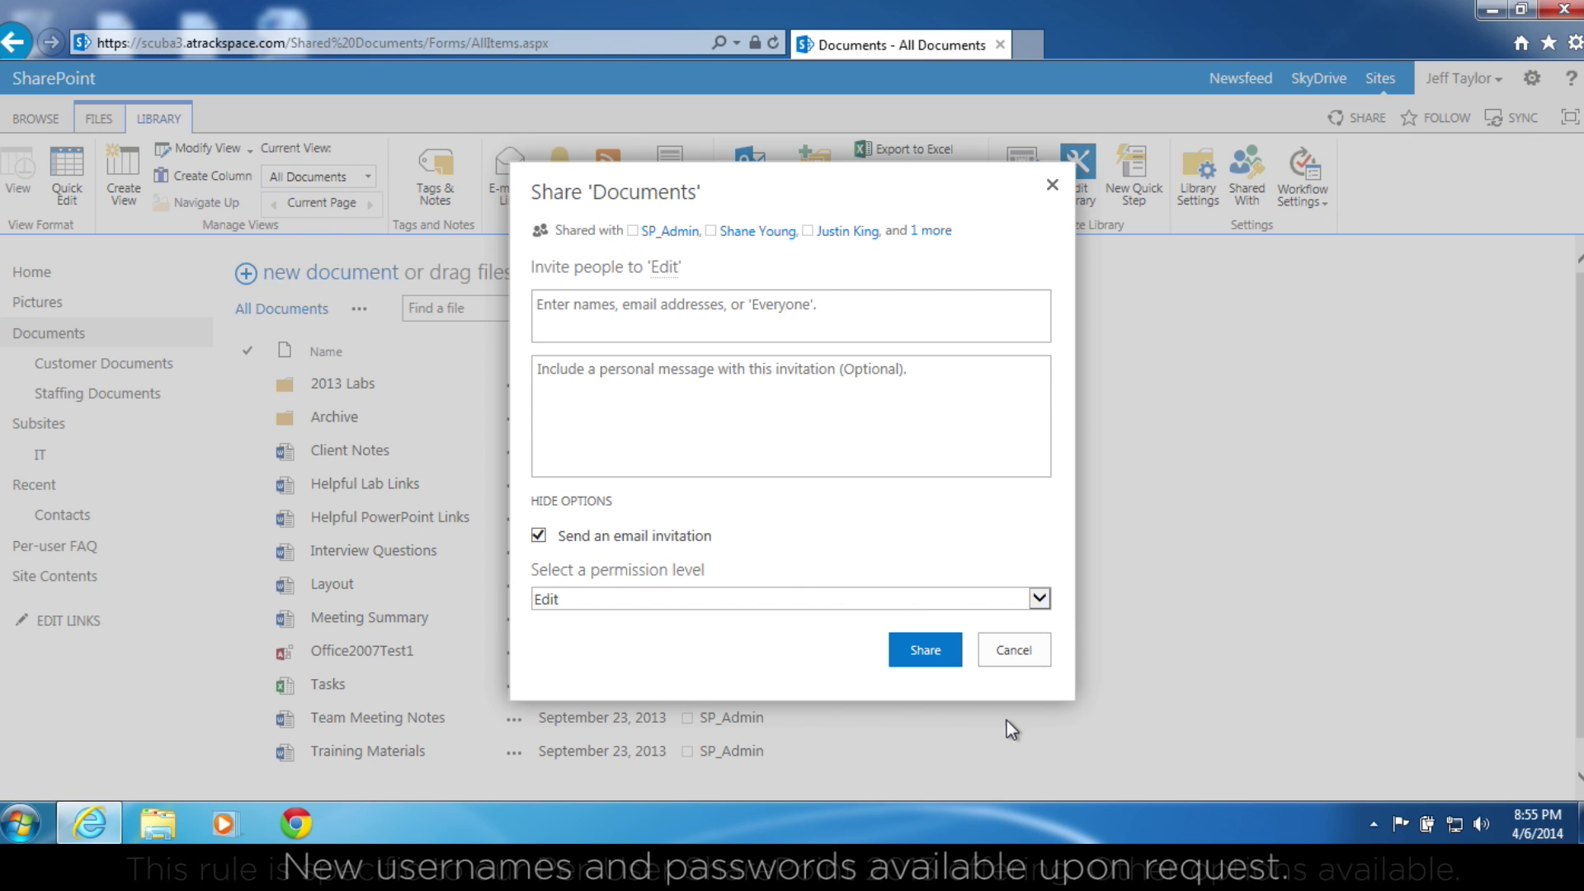
click(1014, 650)
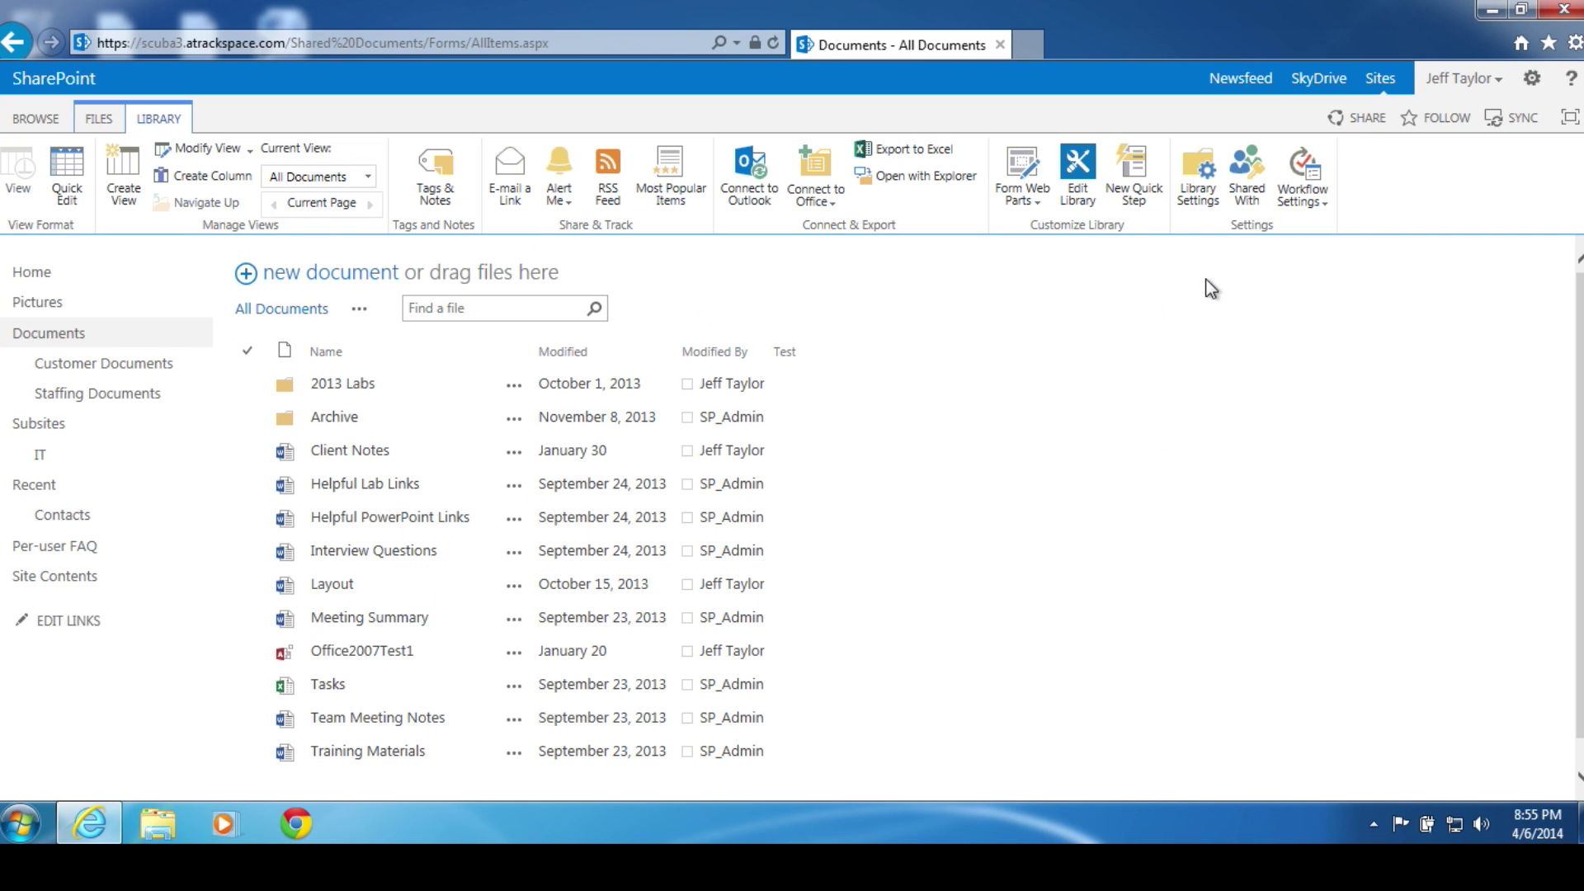
Open the Documents library settings and its 'Permissions for this document library' page.
click(1211, 197)
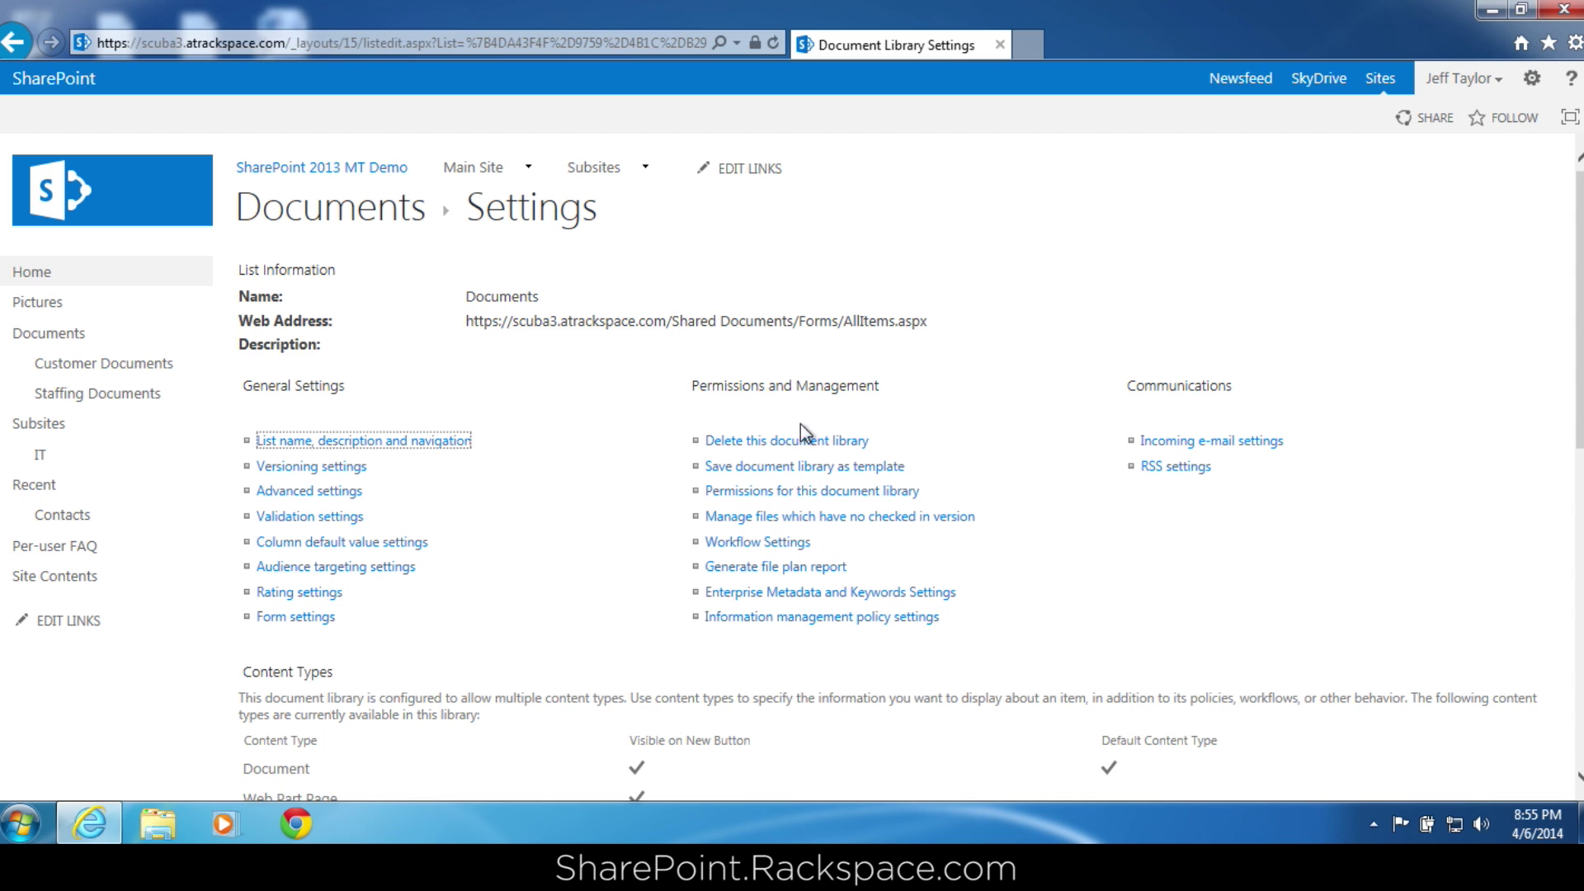
click(817, 495)
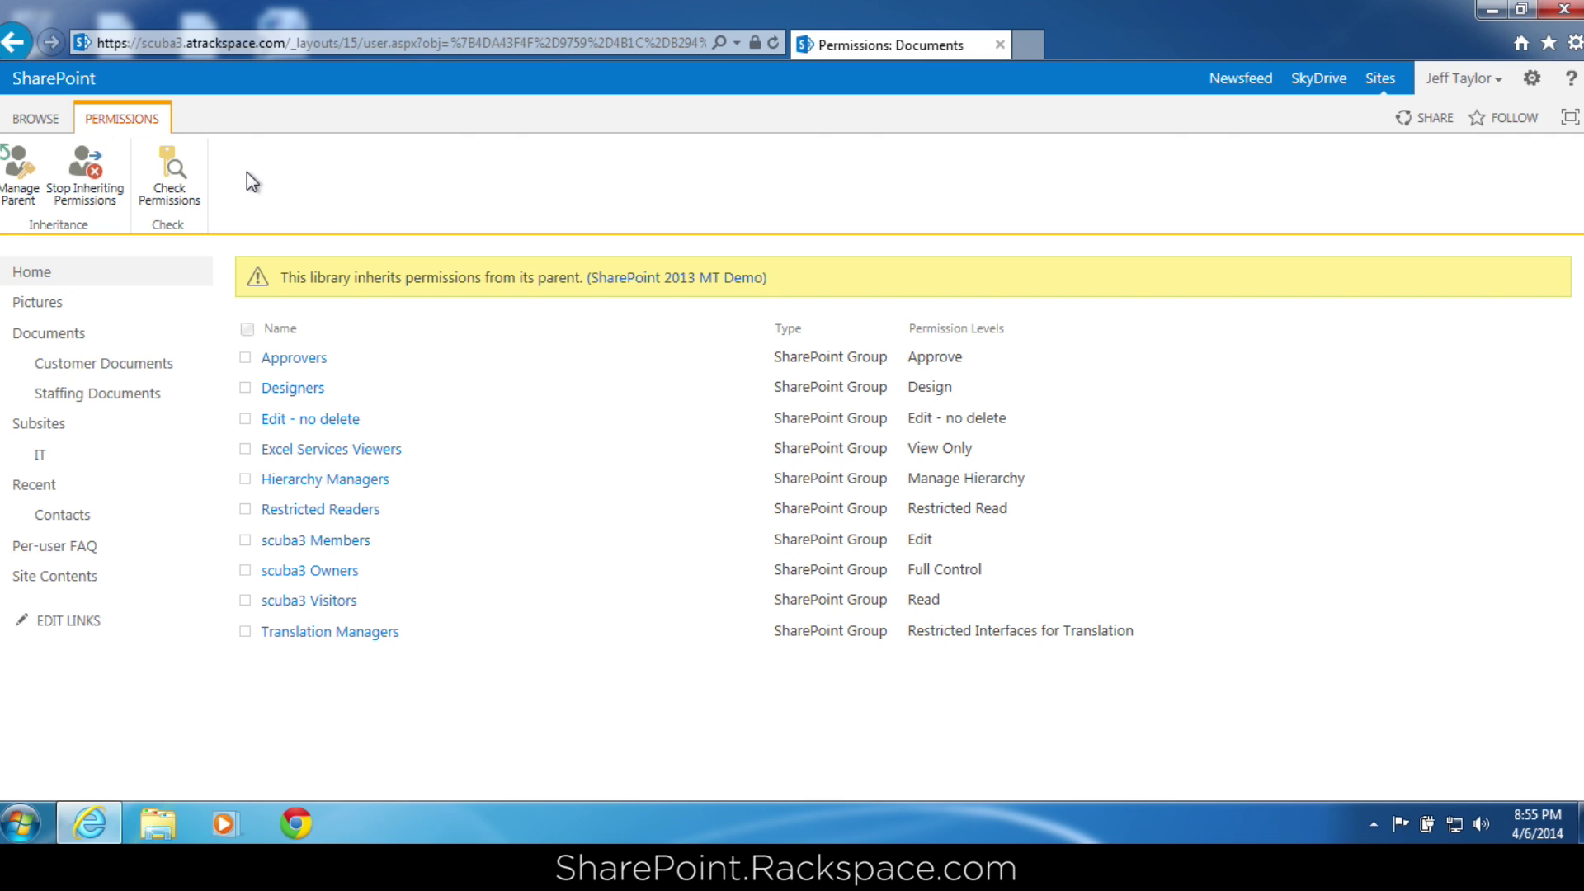
Stop inheriting permissions on Documents and remove all ten groups from the list.
click(88, 172)
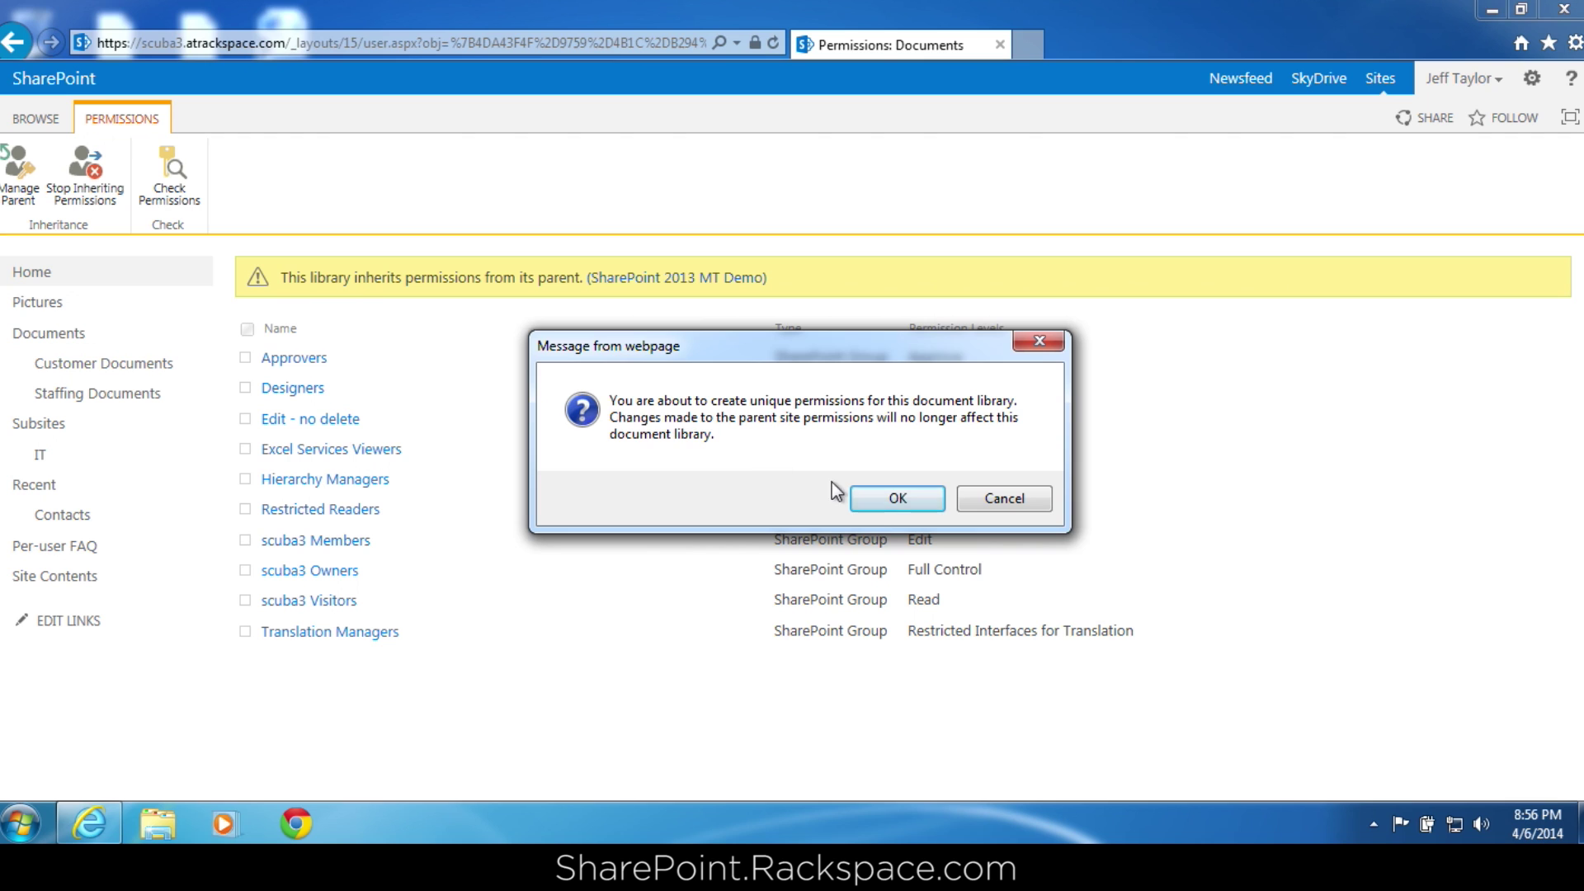
click(886, 500)
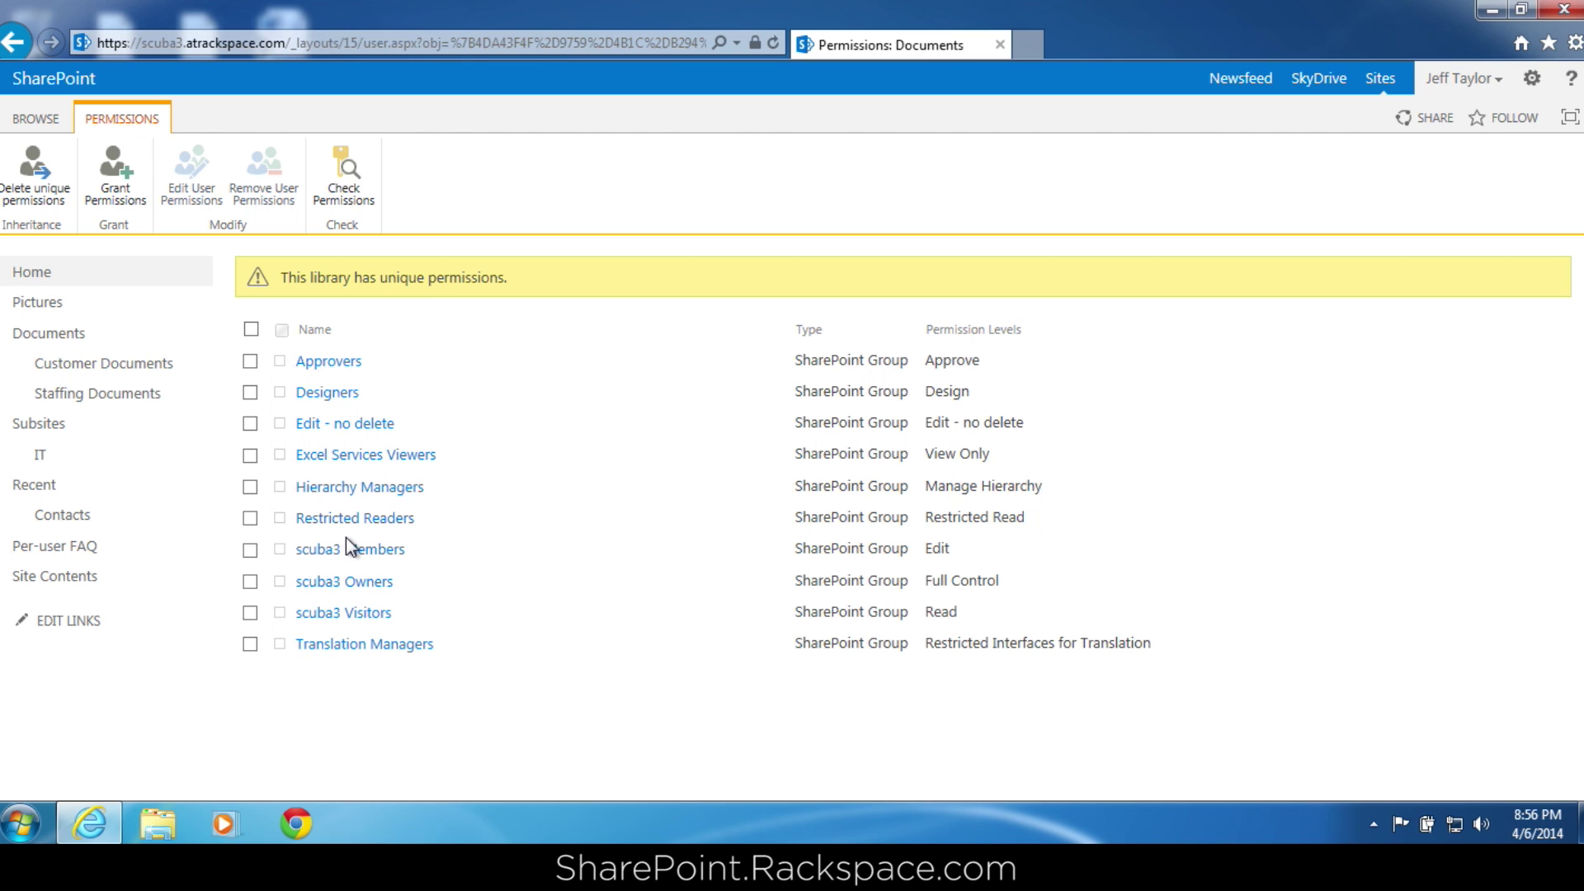
click(251, 330)
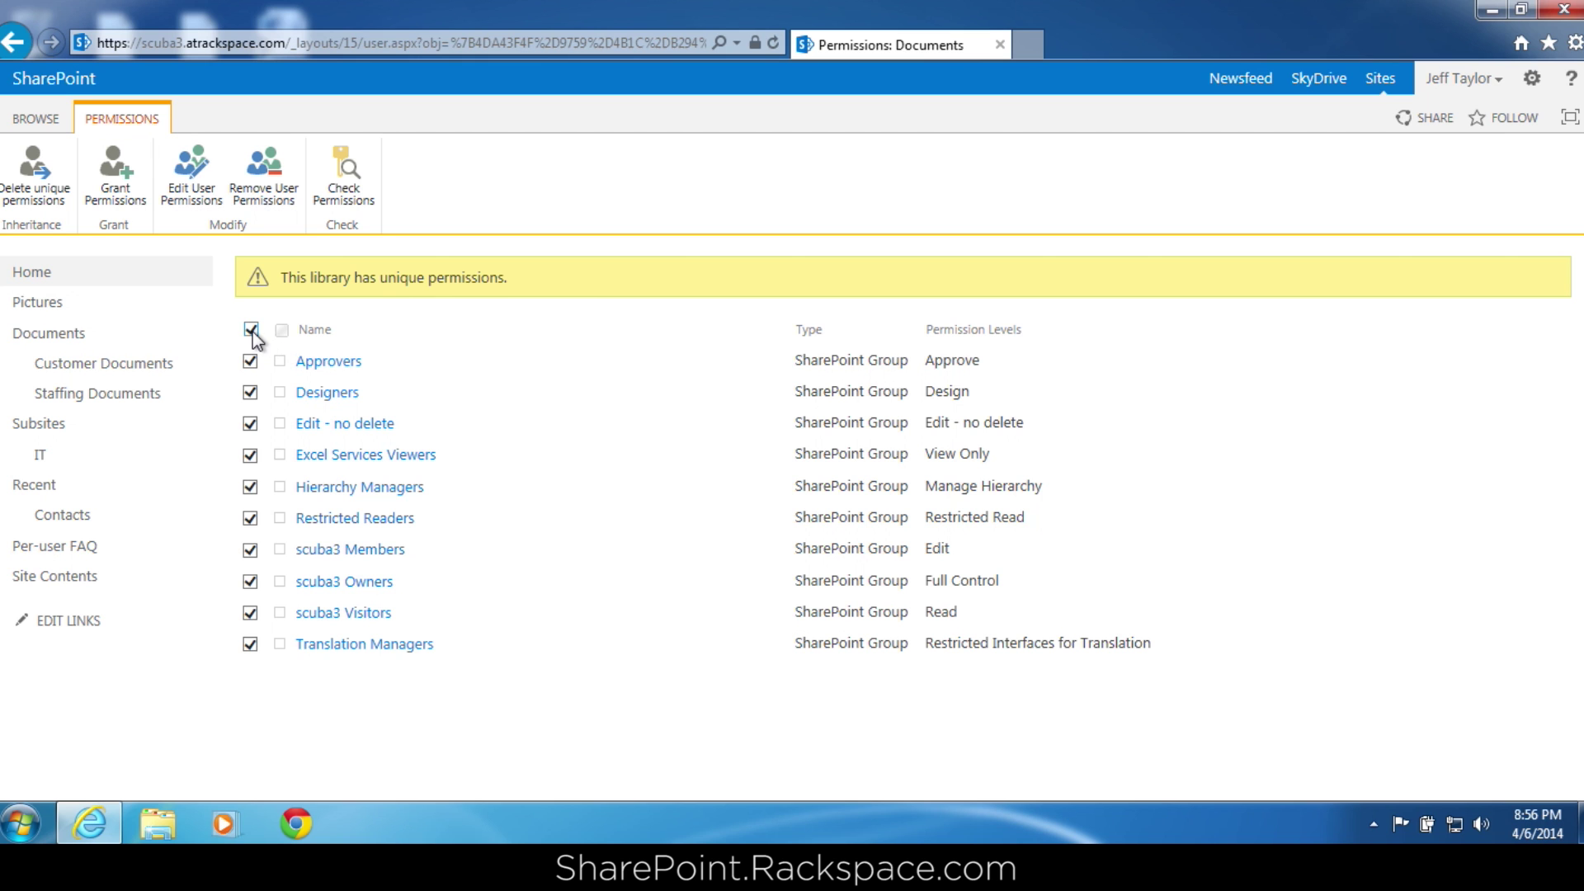
click(262, 196)
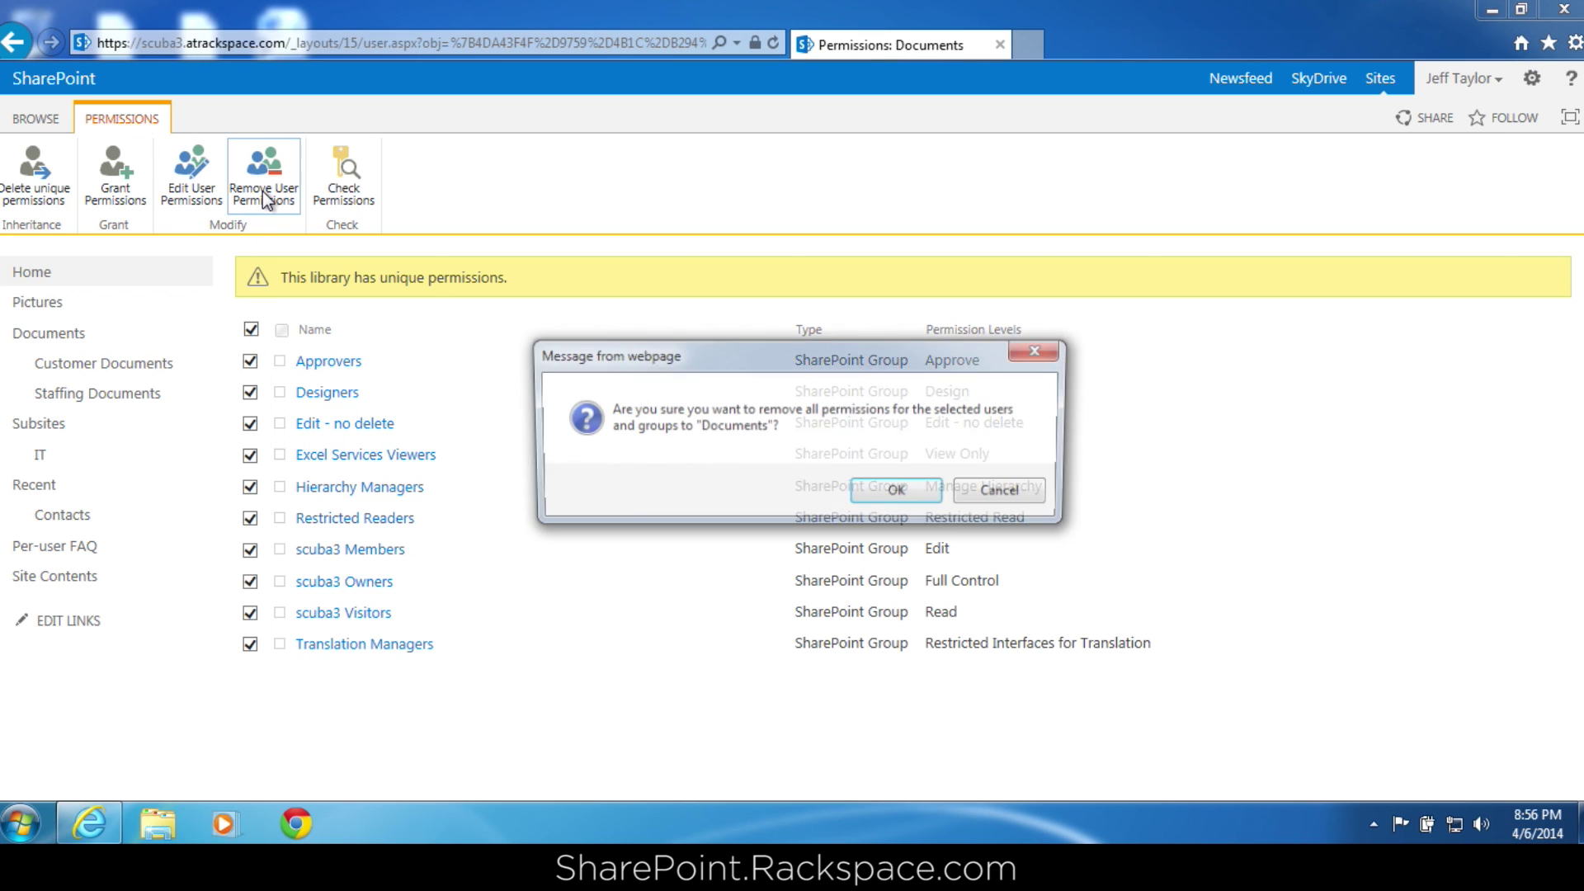
click(883, 492)
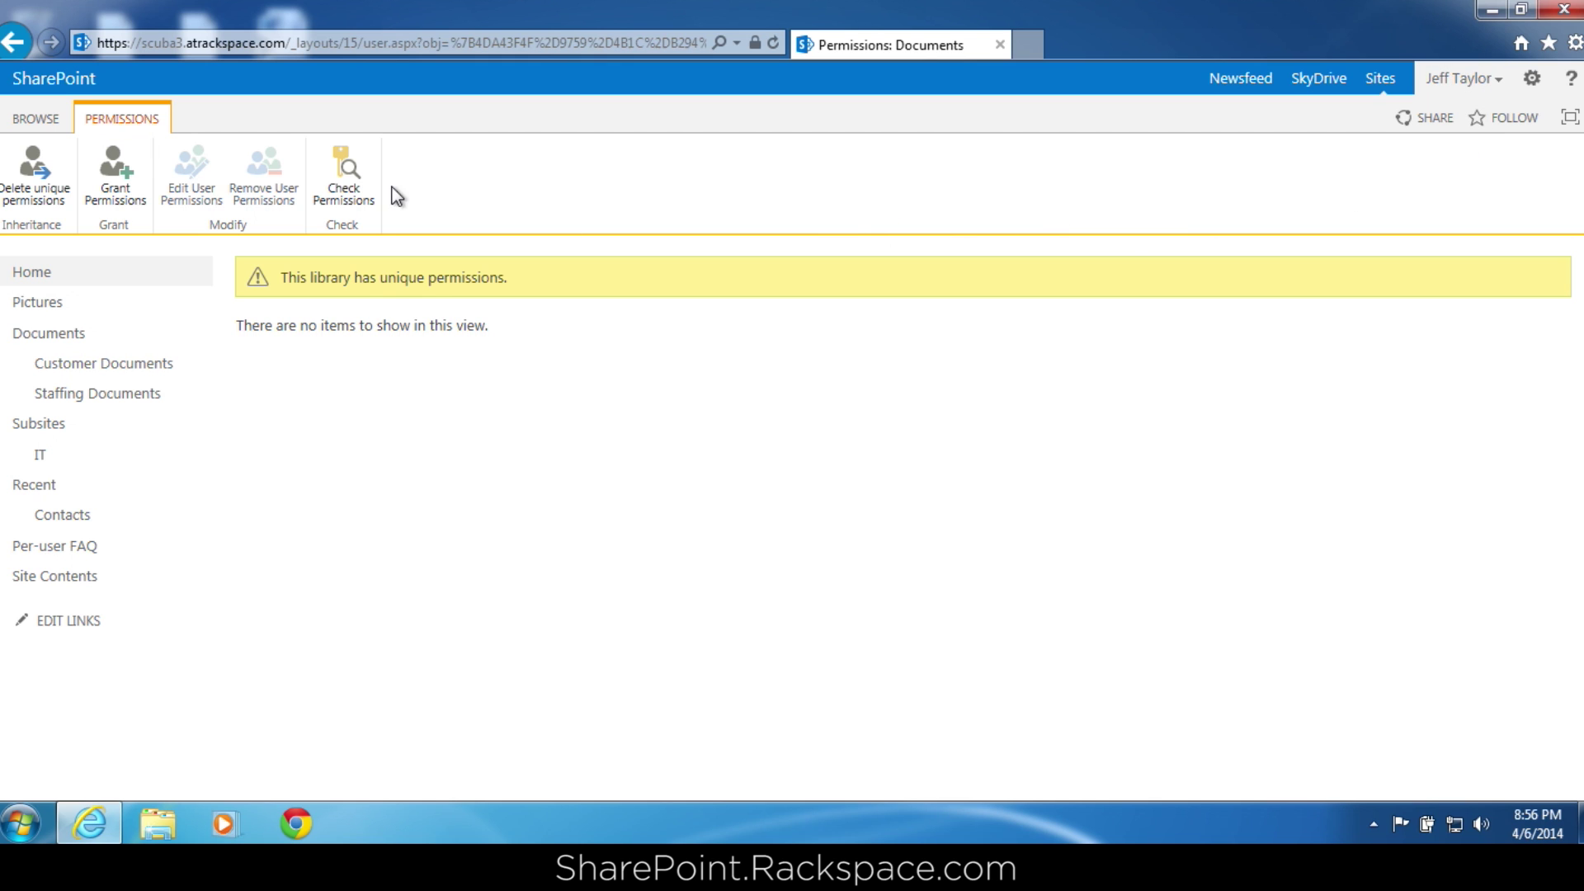
click(345, 175)
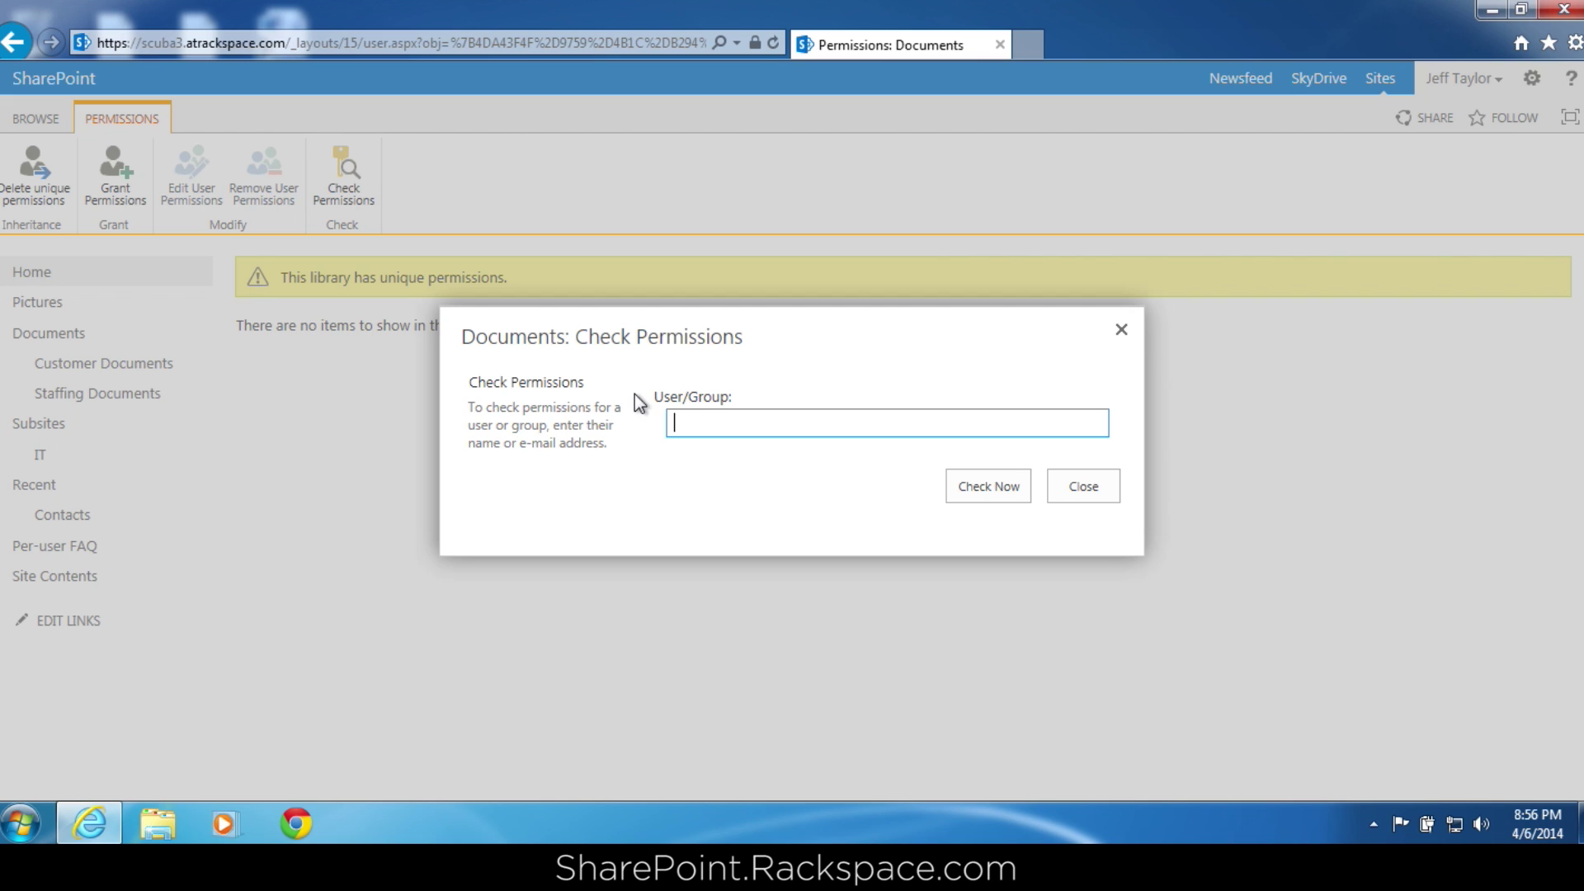
Check two users' permissions on the library, confirming neither has any permission level.
text(shane)
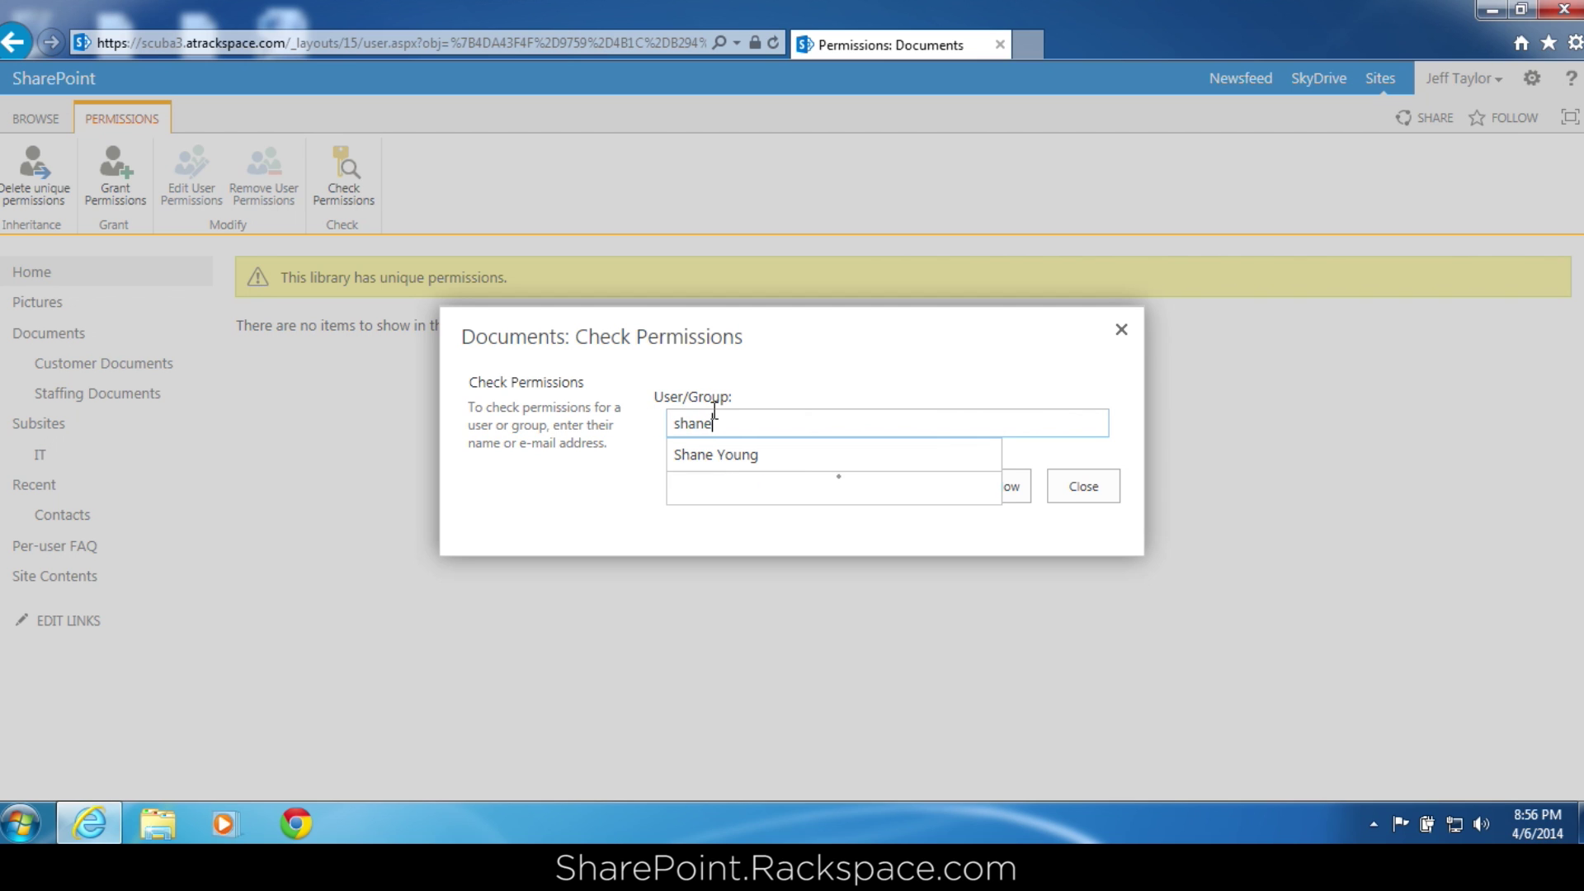
key(Return)
click(998, 487)
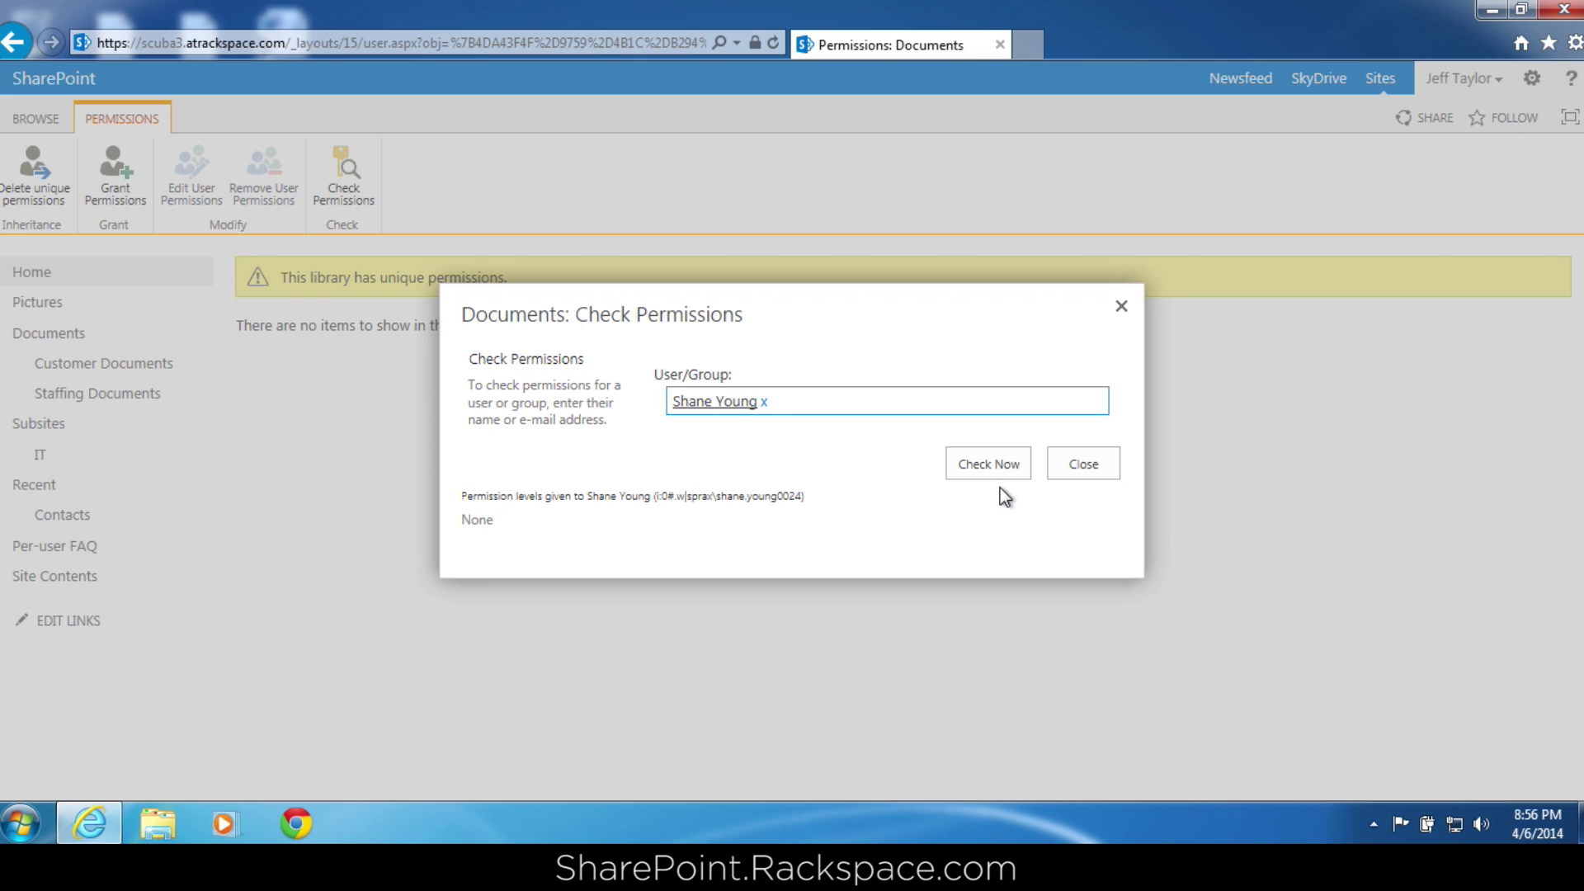
key(BackSpace)
text(justin)
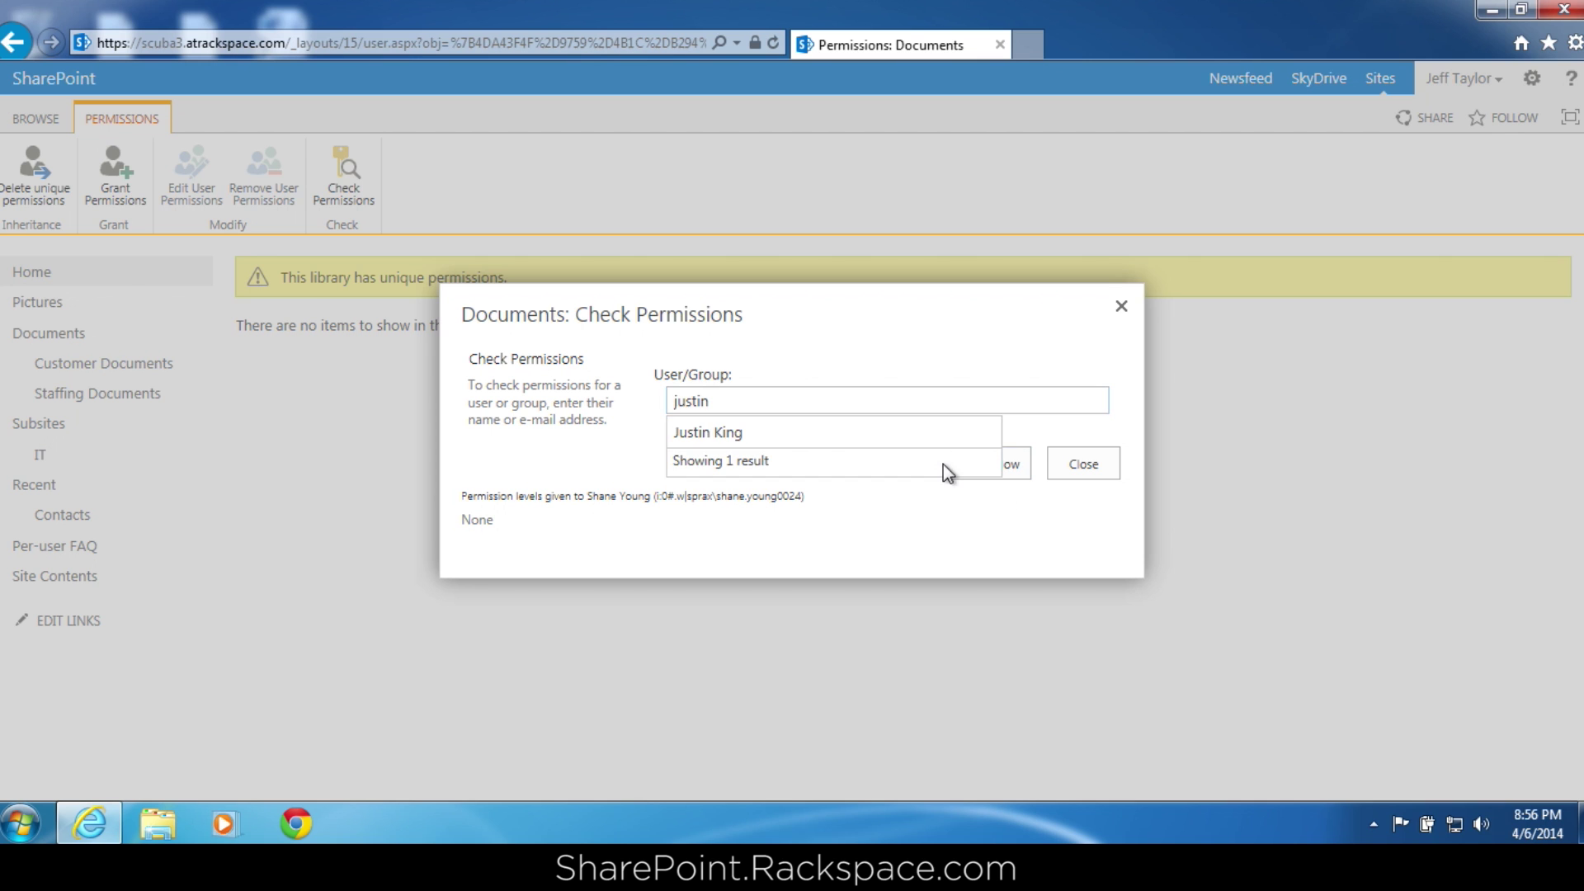
click(838, 432)
click(1016, 462)
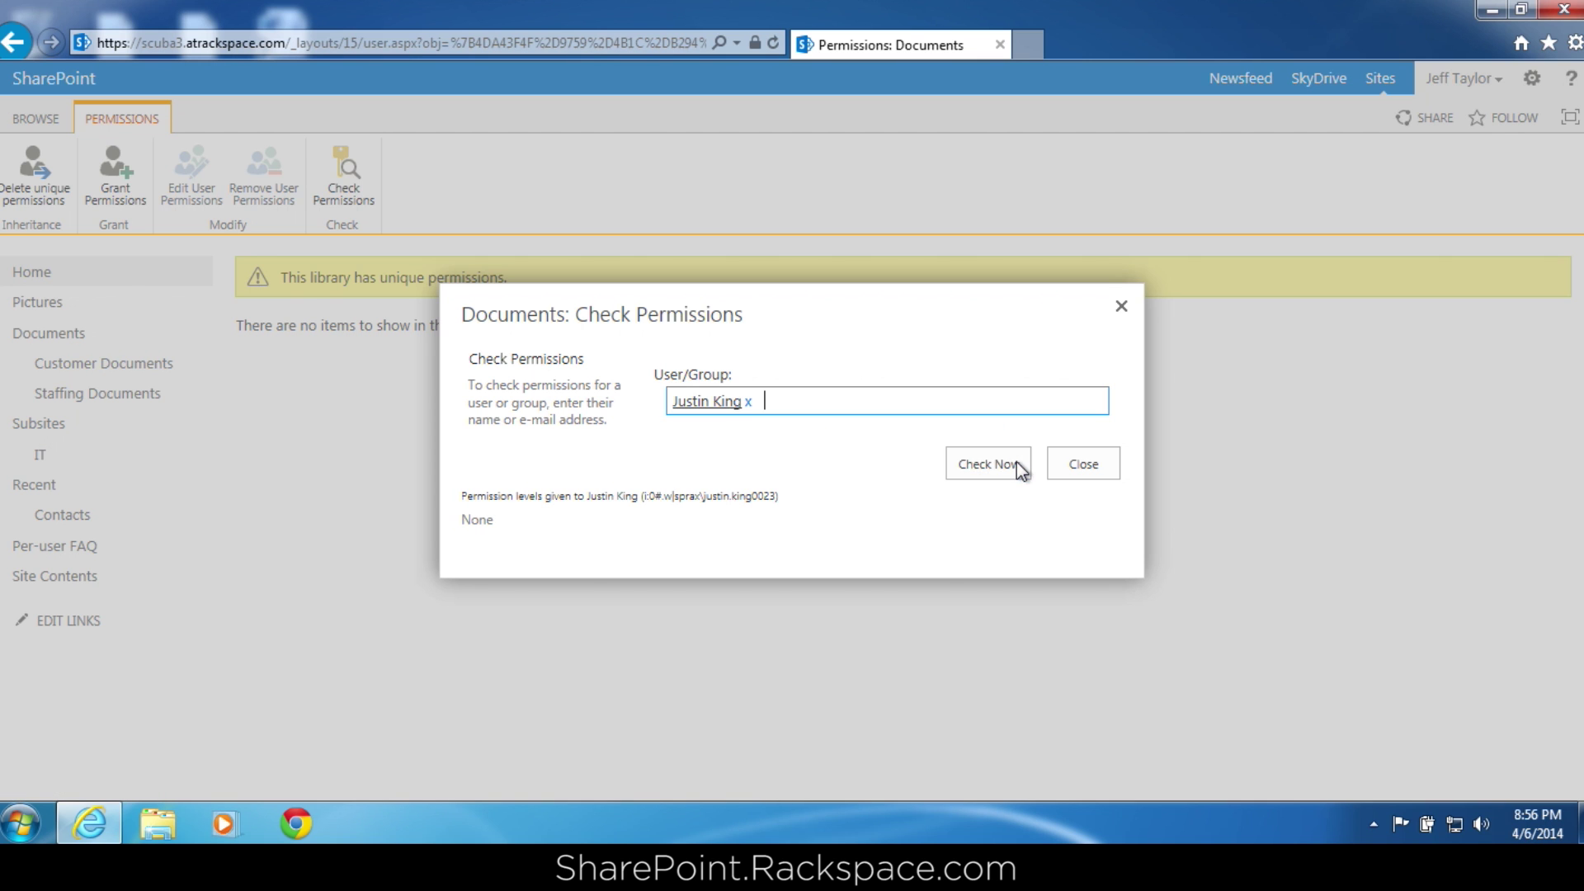
click(1076, 470)
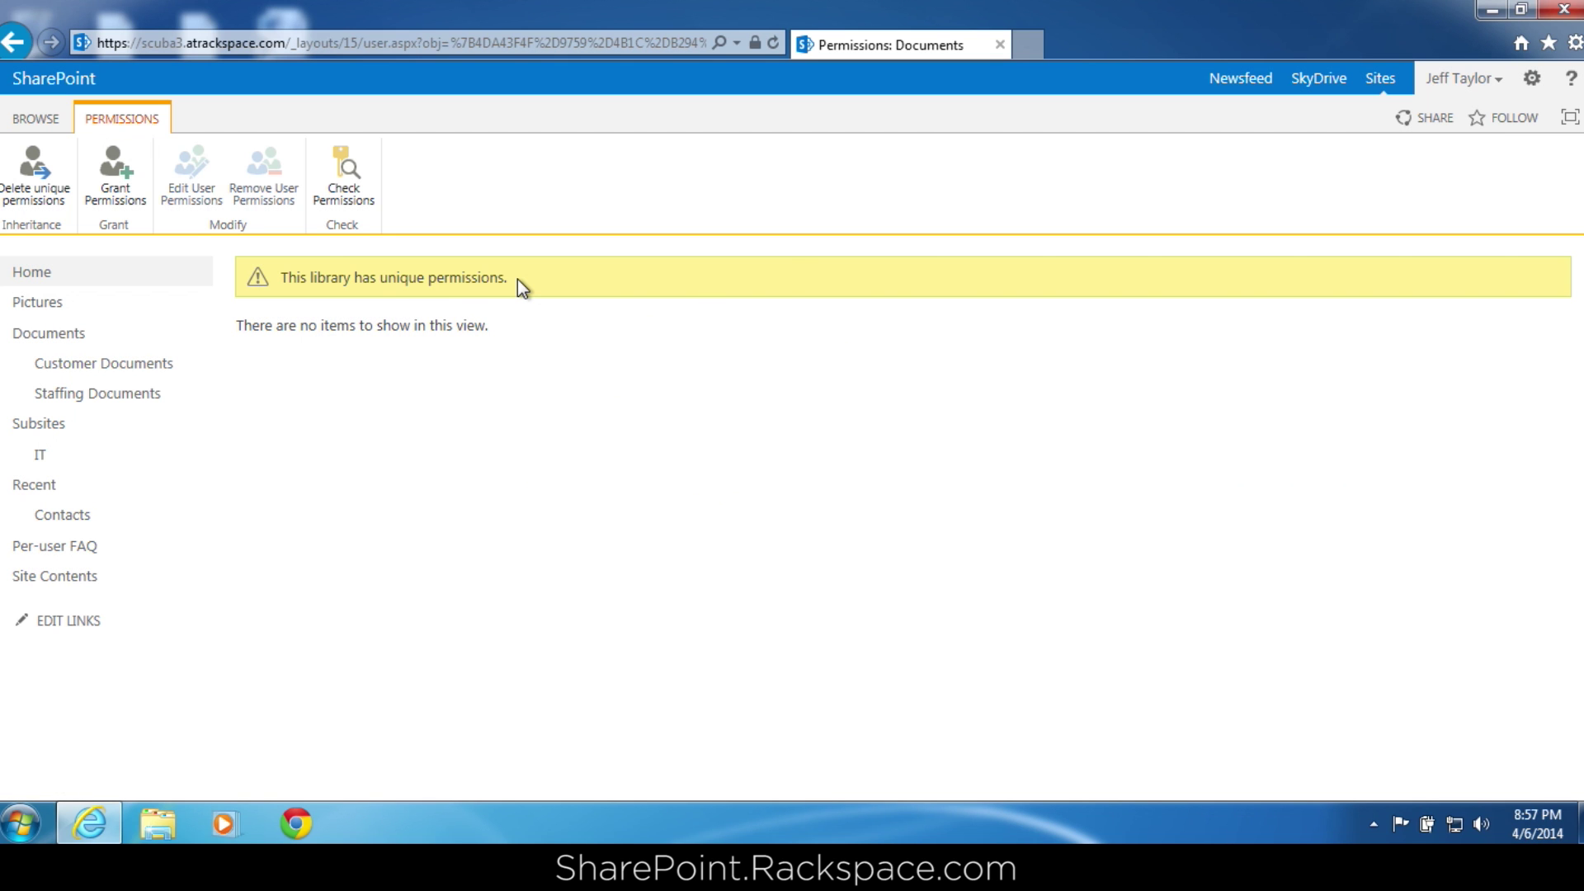
Grant the chosen user Full Control on Documents, with the email invitation unchecked.
click(132, 191)
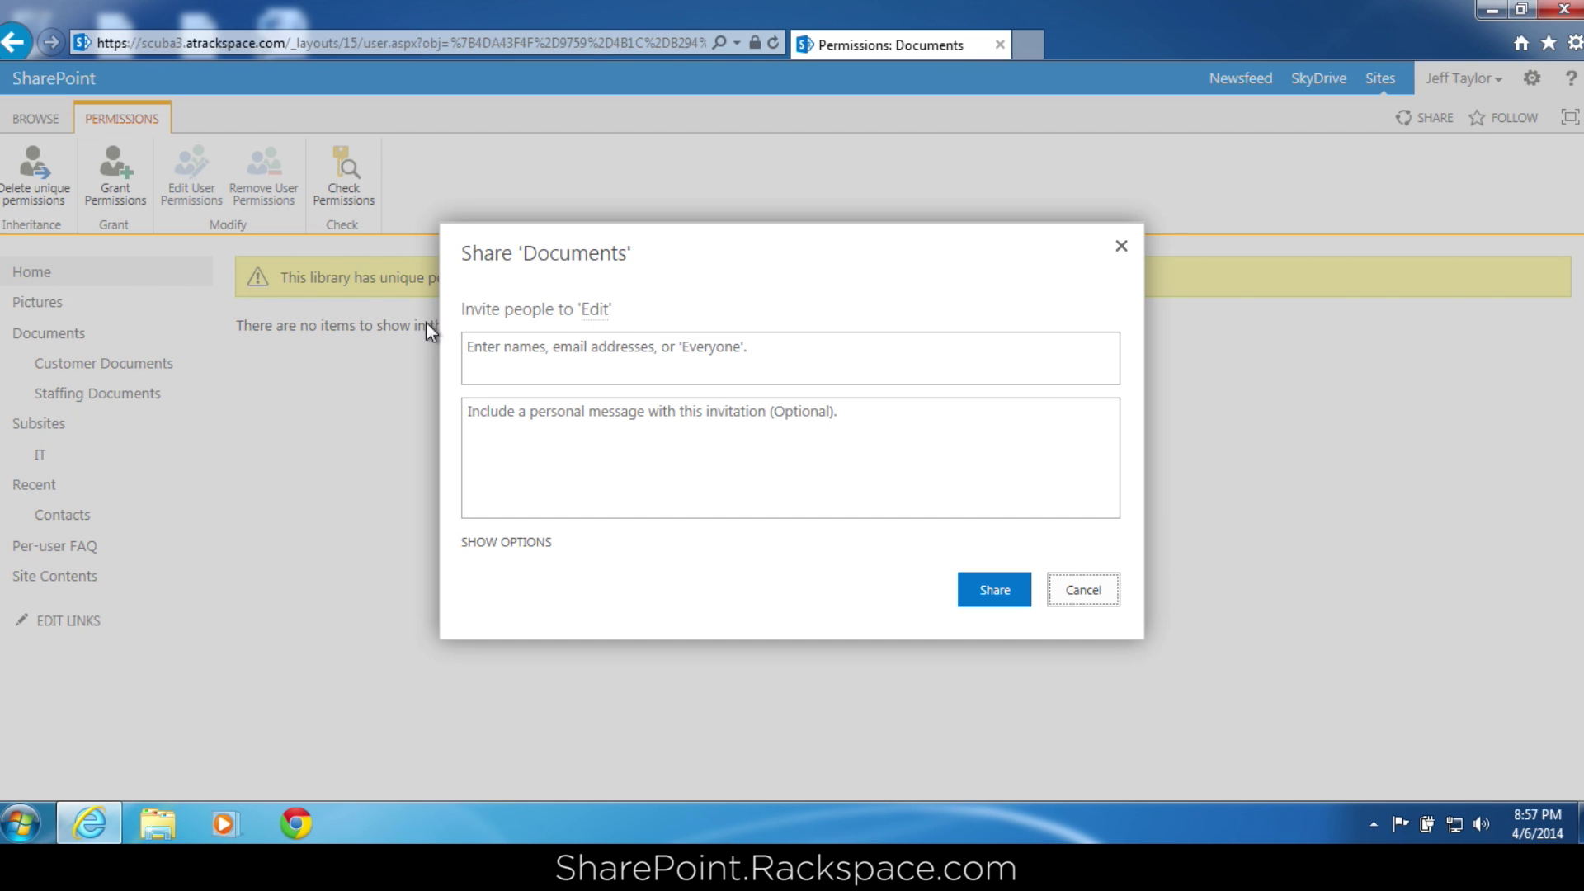
click(548, 352)
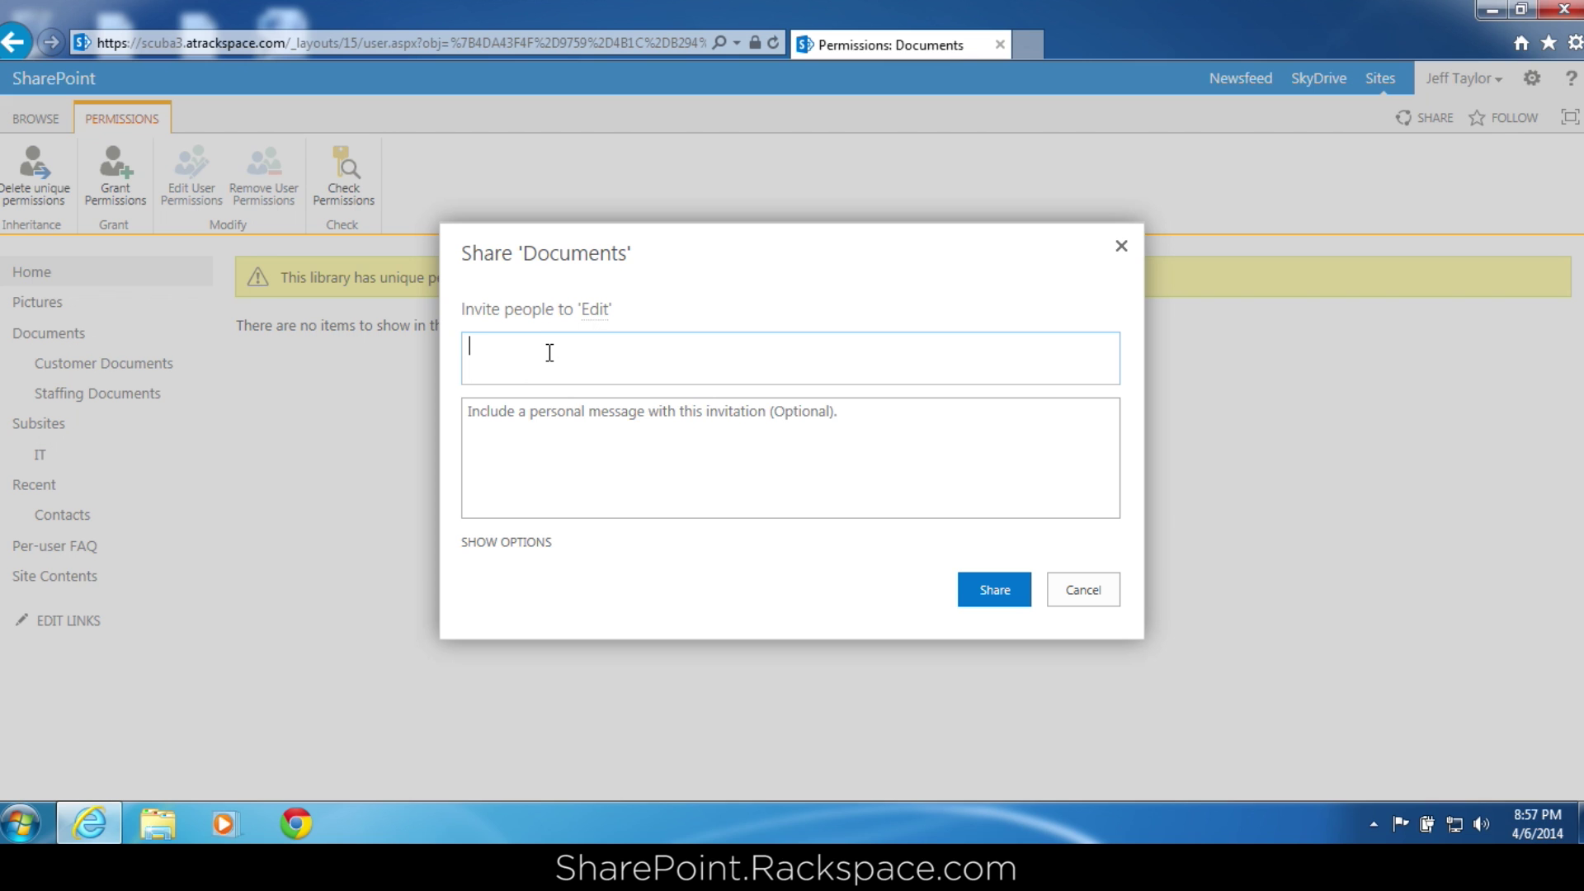
text(shane)
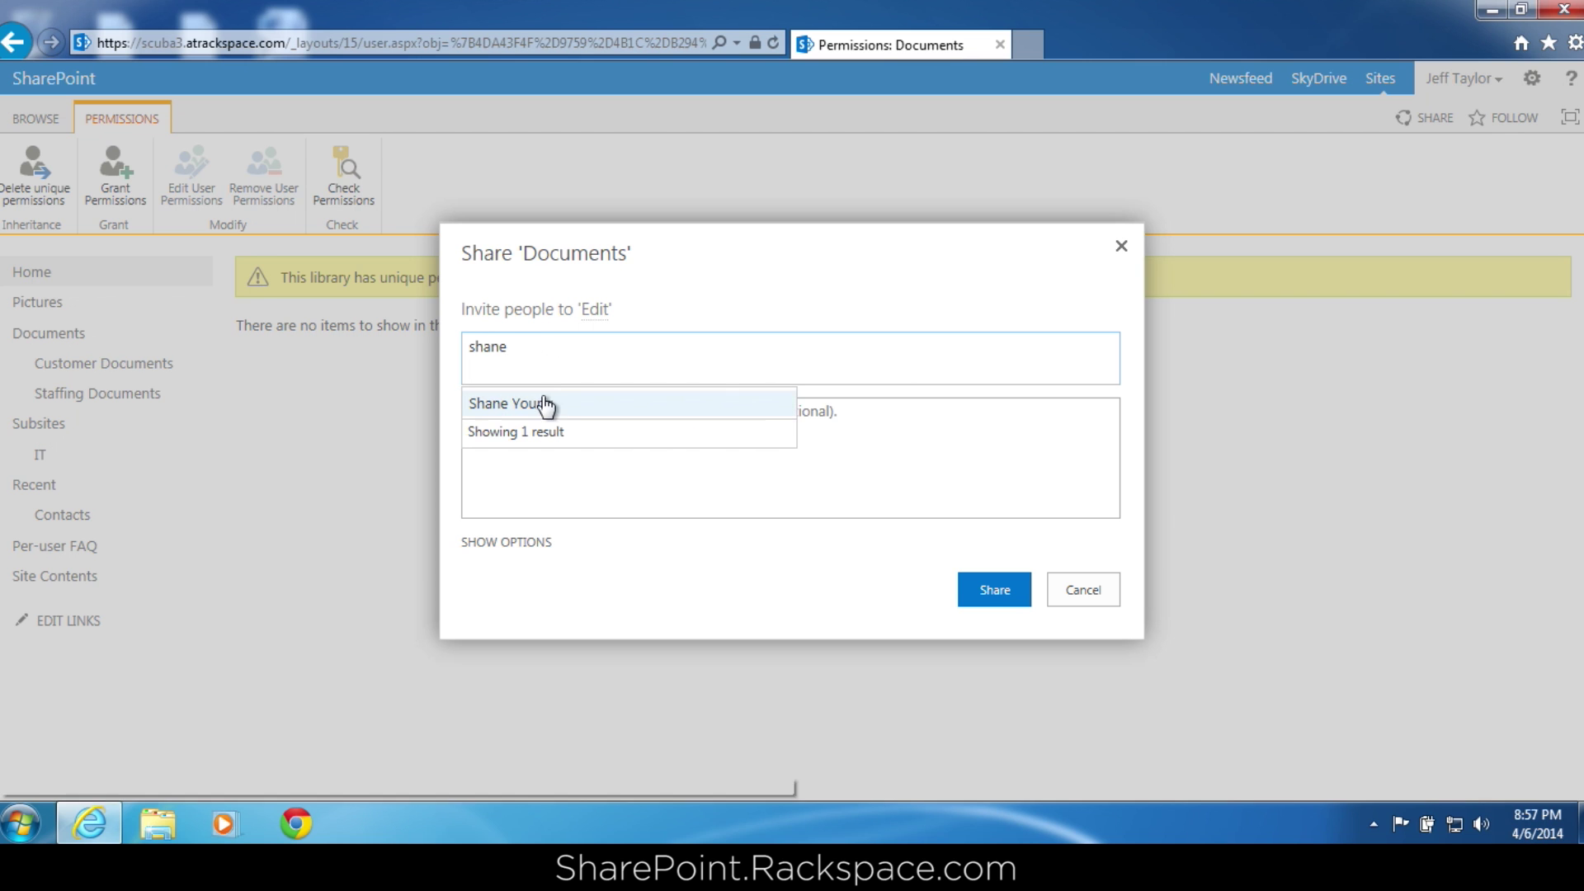
click(543, 403)
click(539, 545)
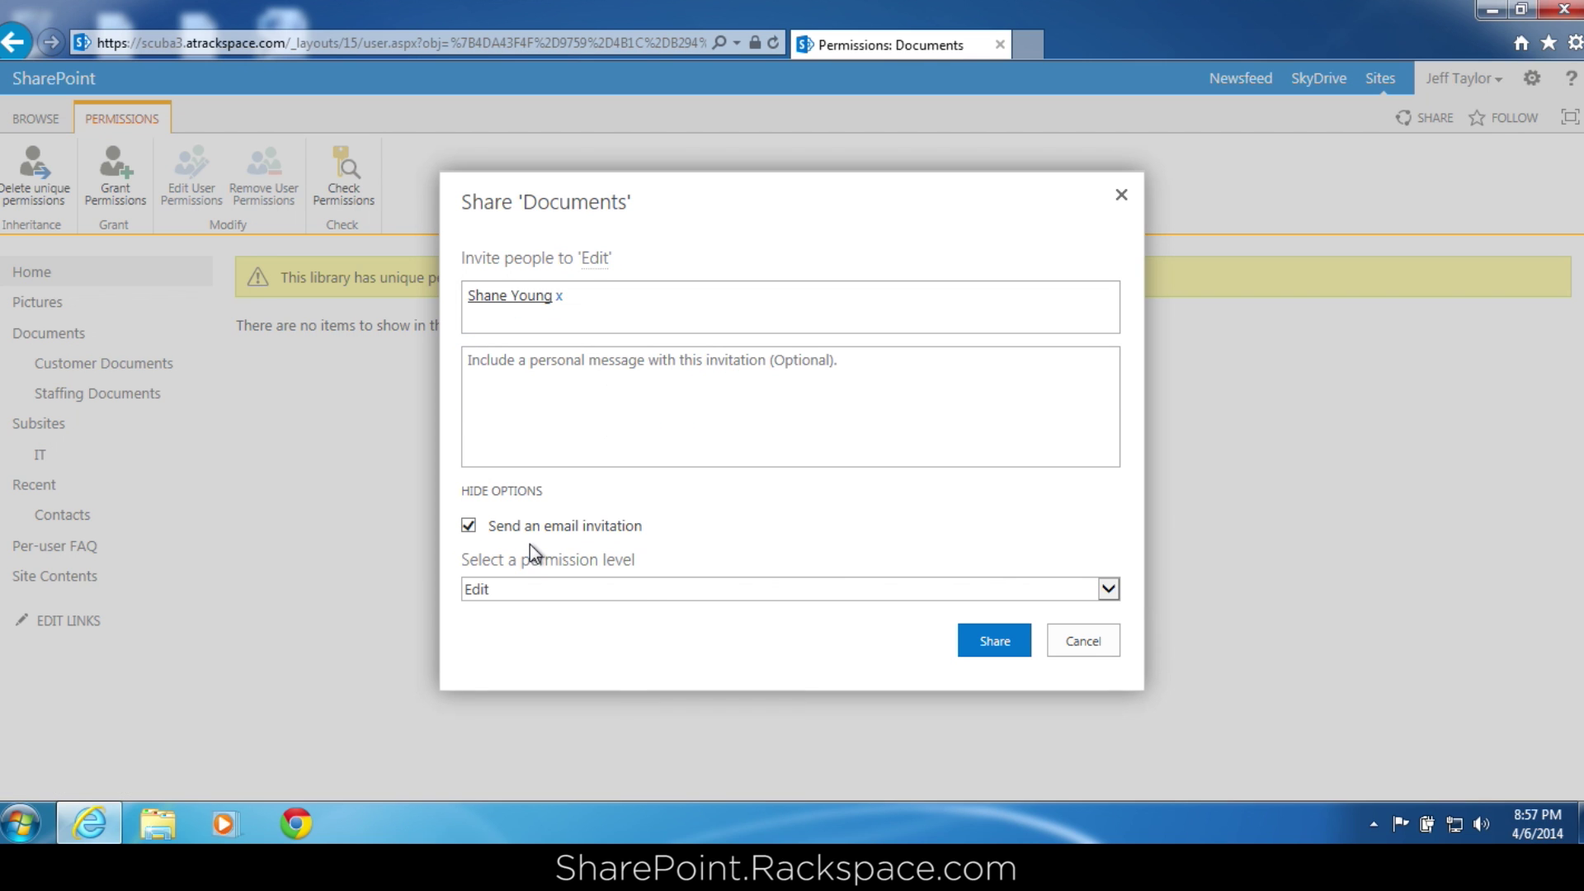
click(479, 526)
click(504, 591)
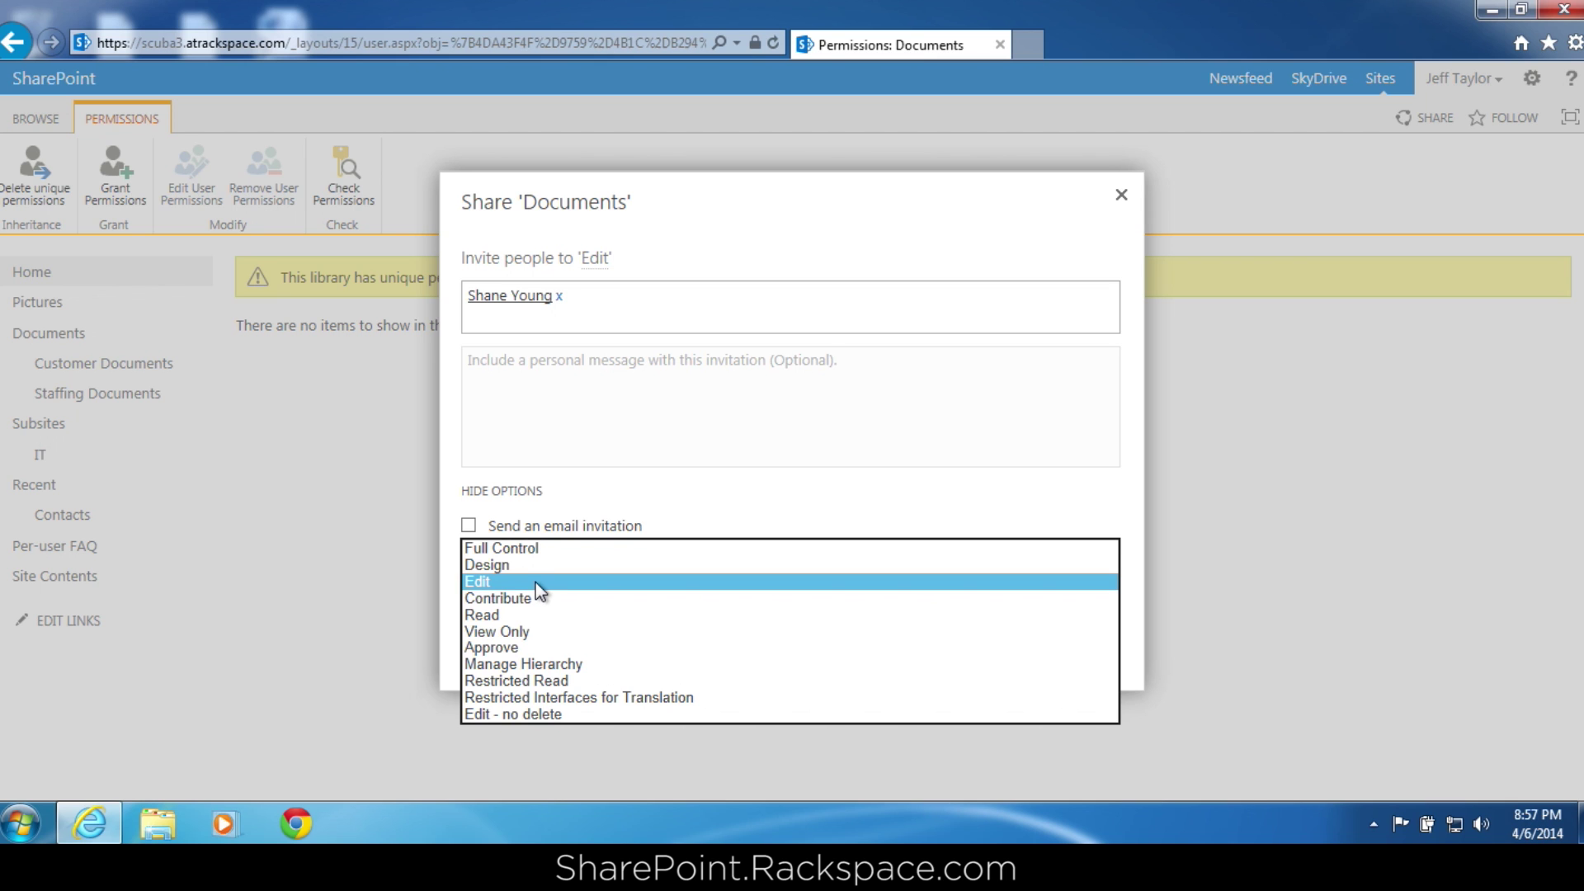
click(524, 549)
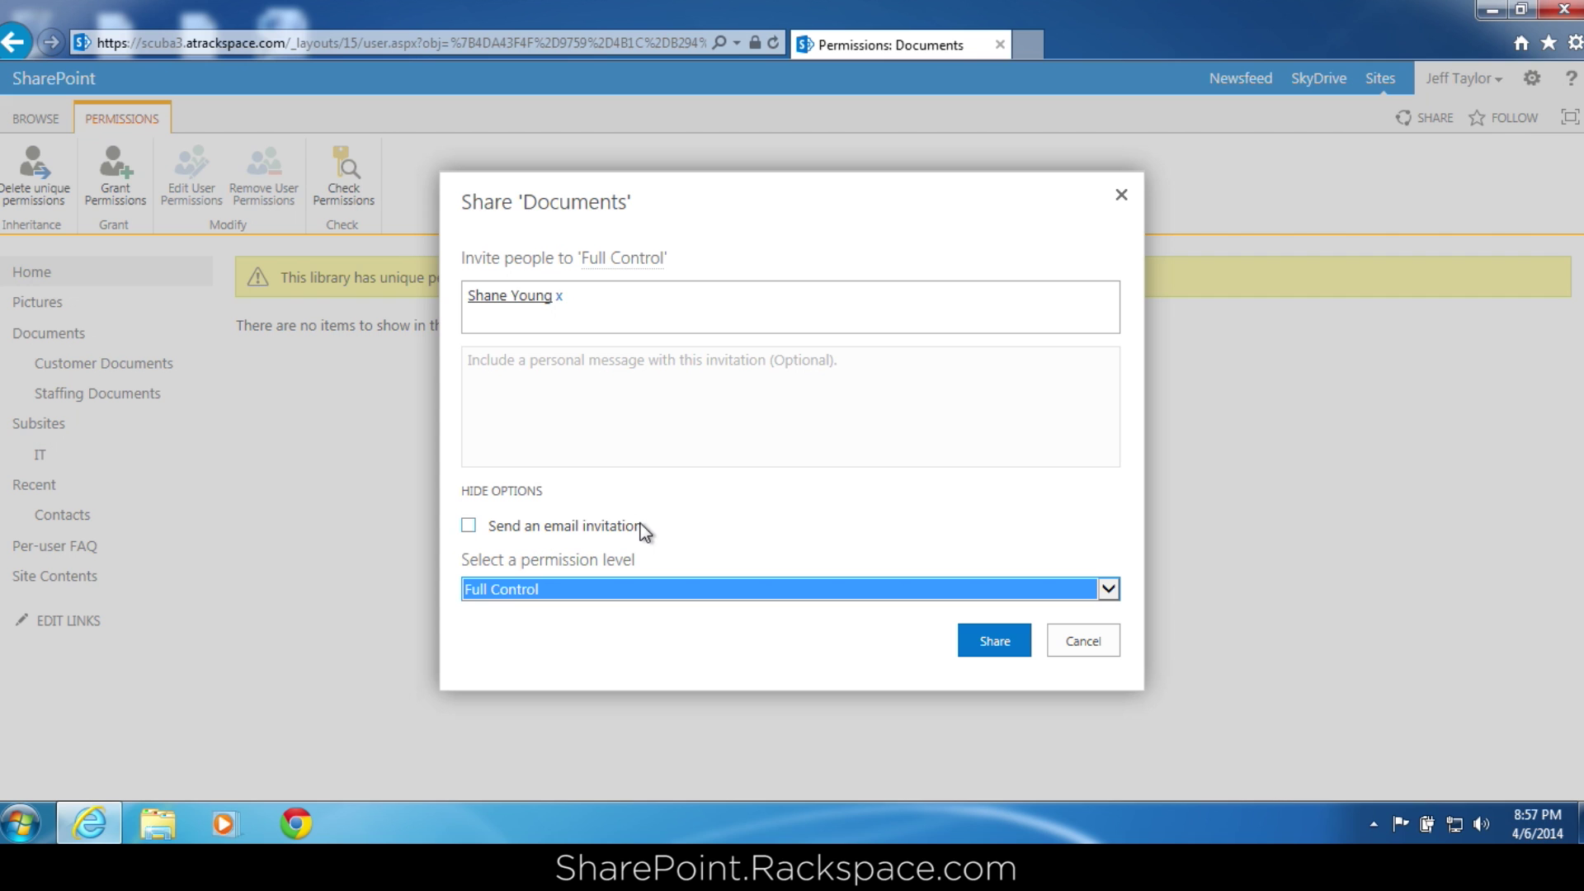
click(995, 640)
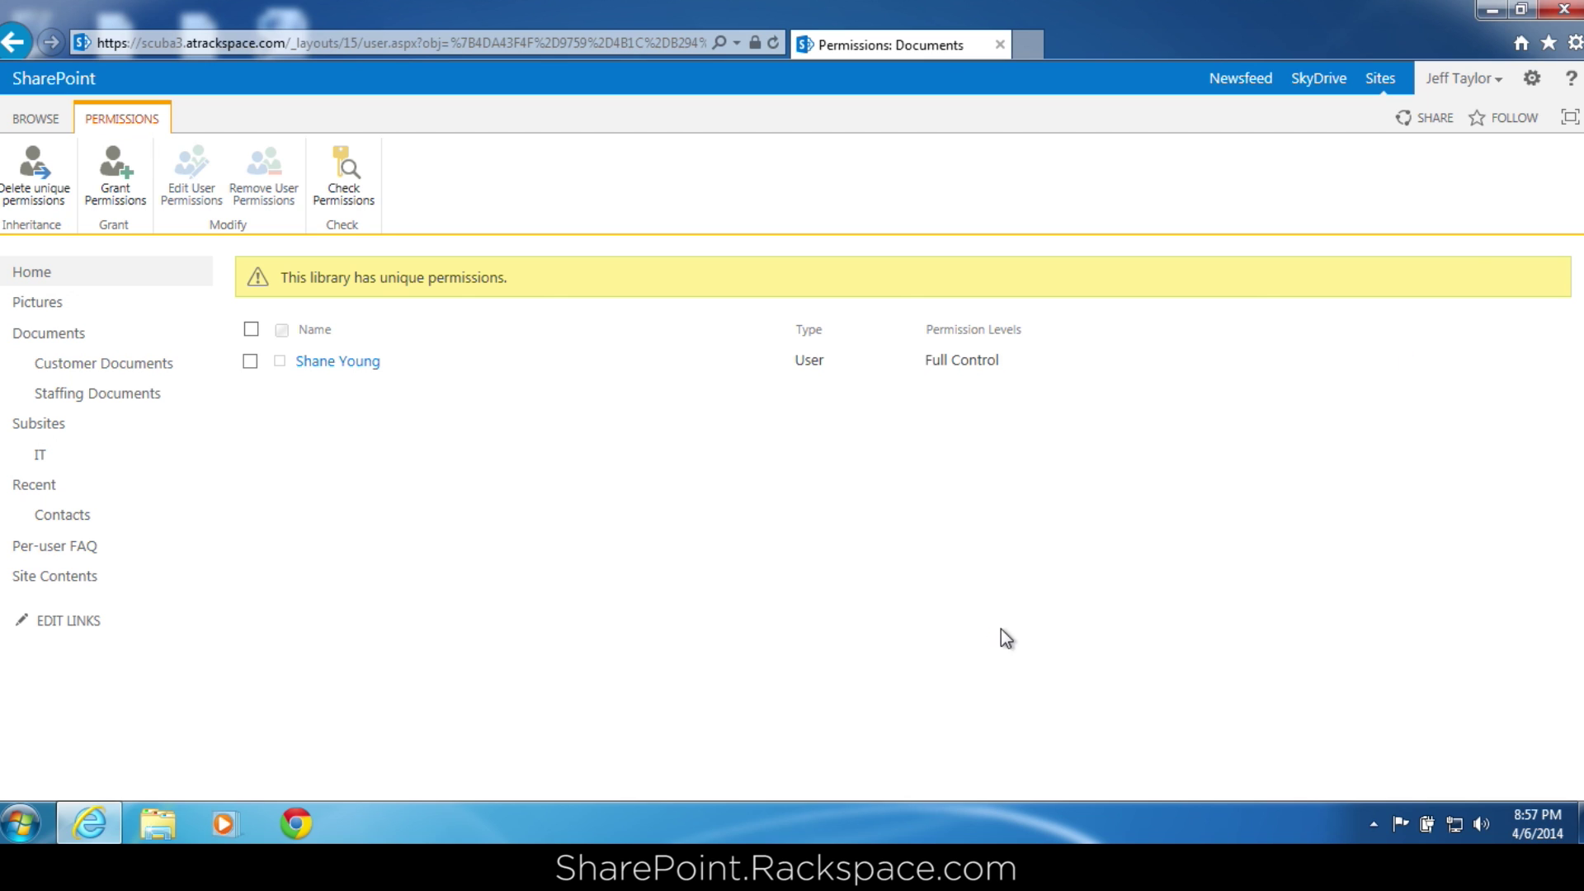
Sign out of the current account and relaunch the browser to the SharePoint site.
click(1493, 81)
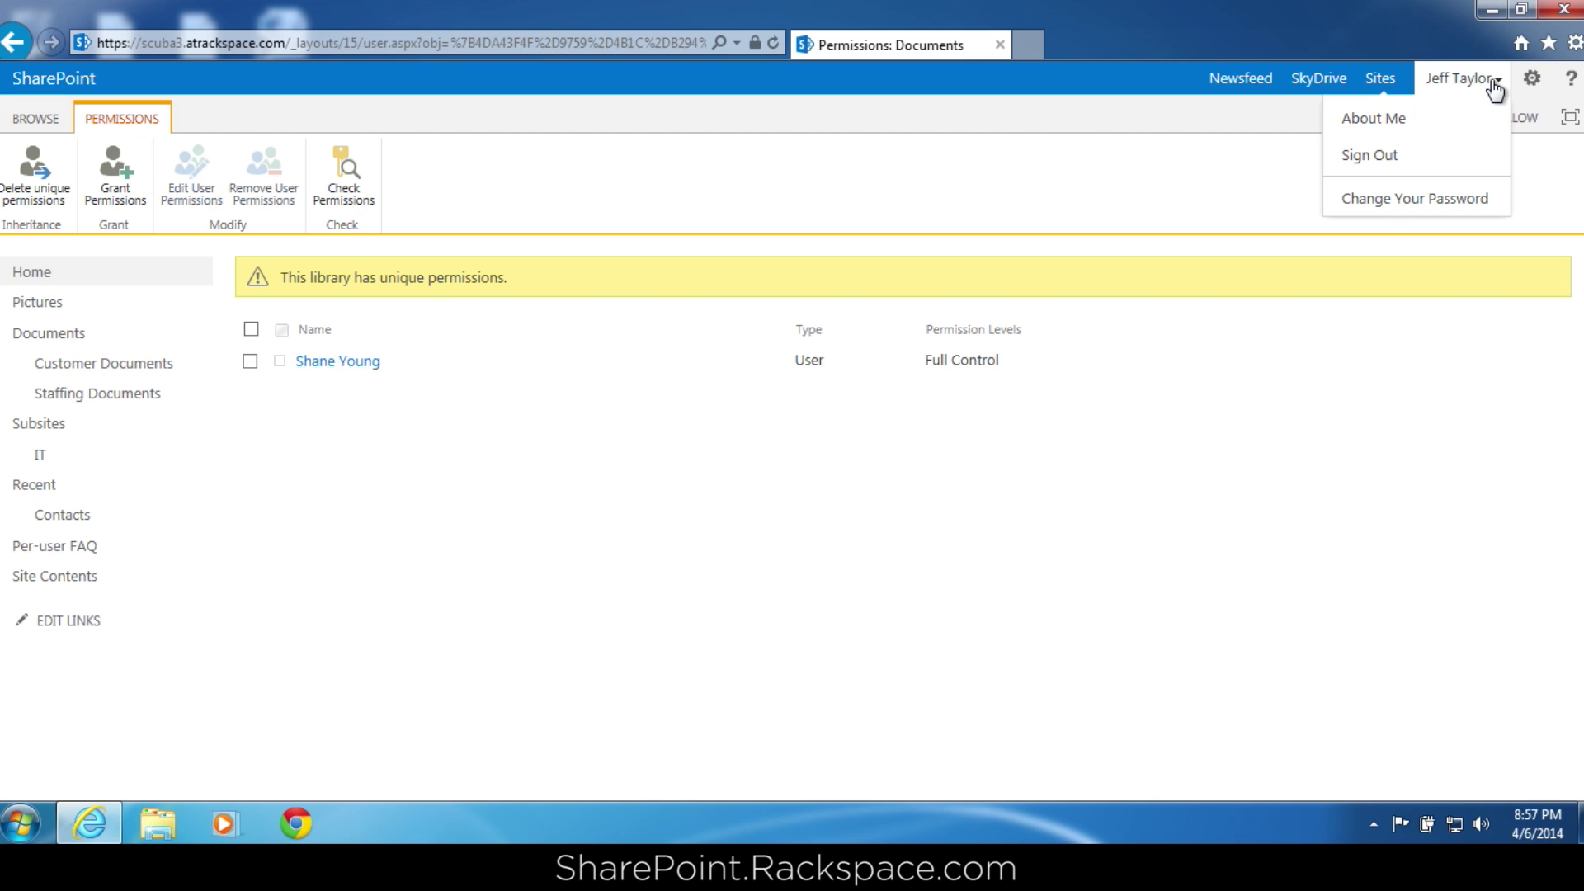
click(1403, 155)
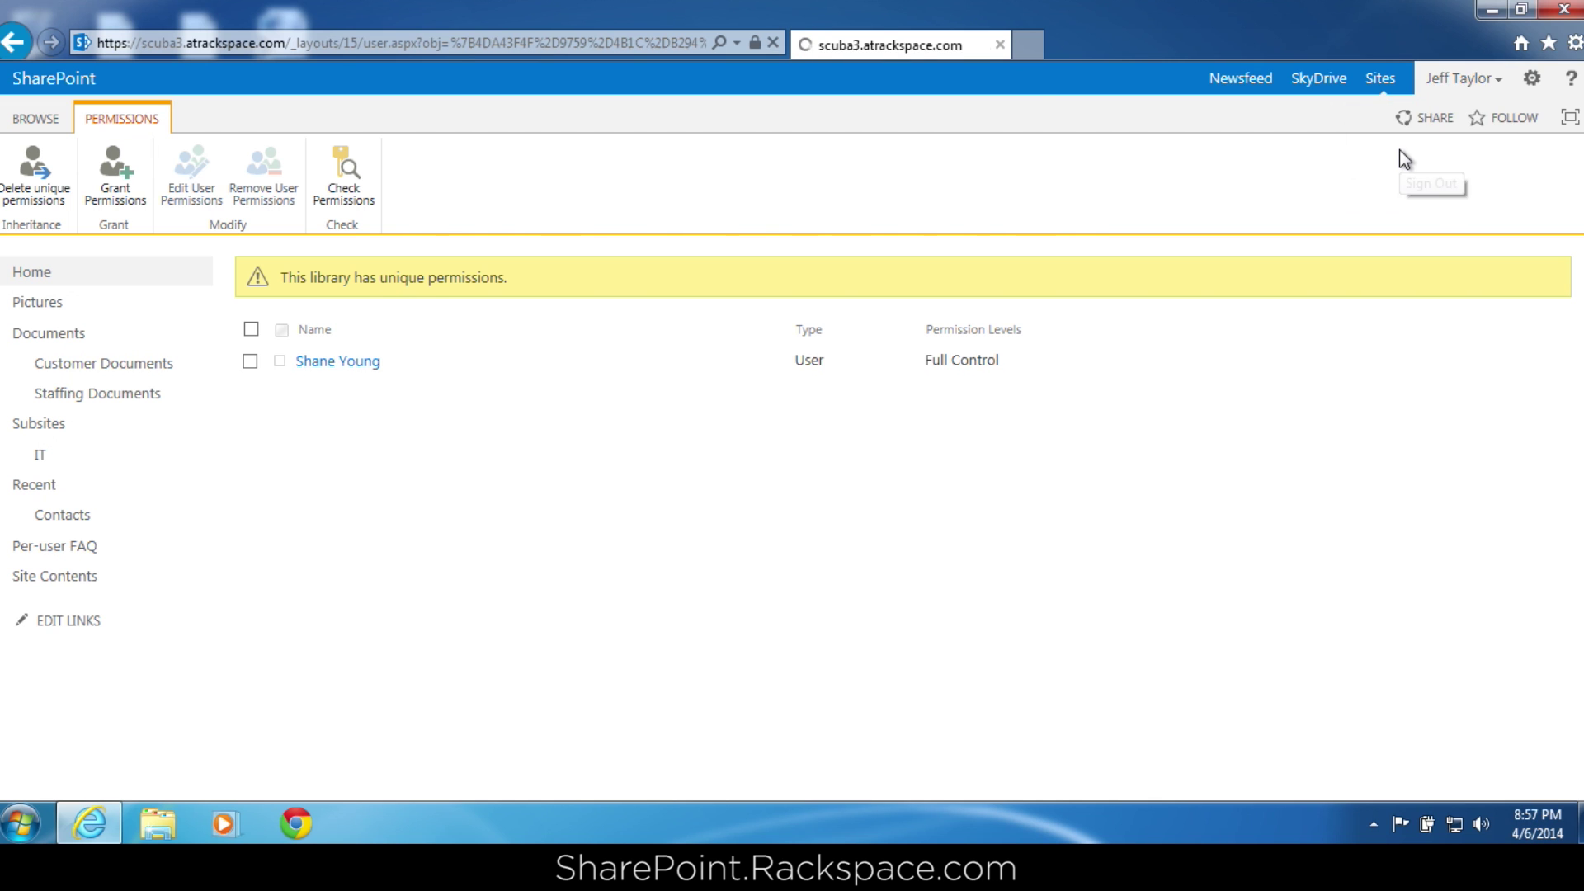
click(841, 500)
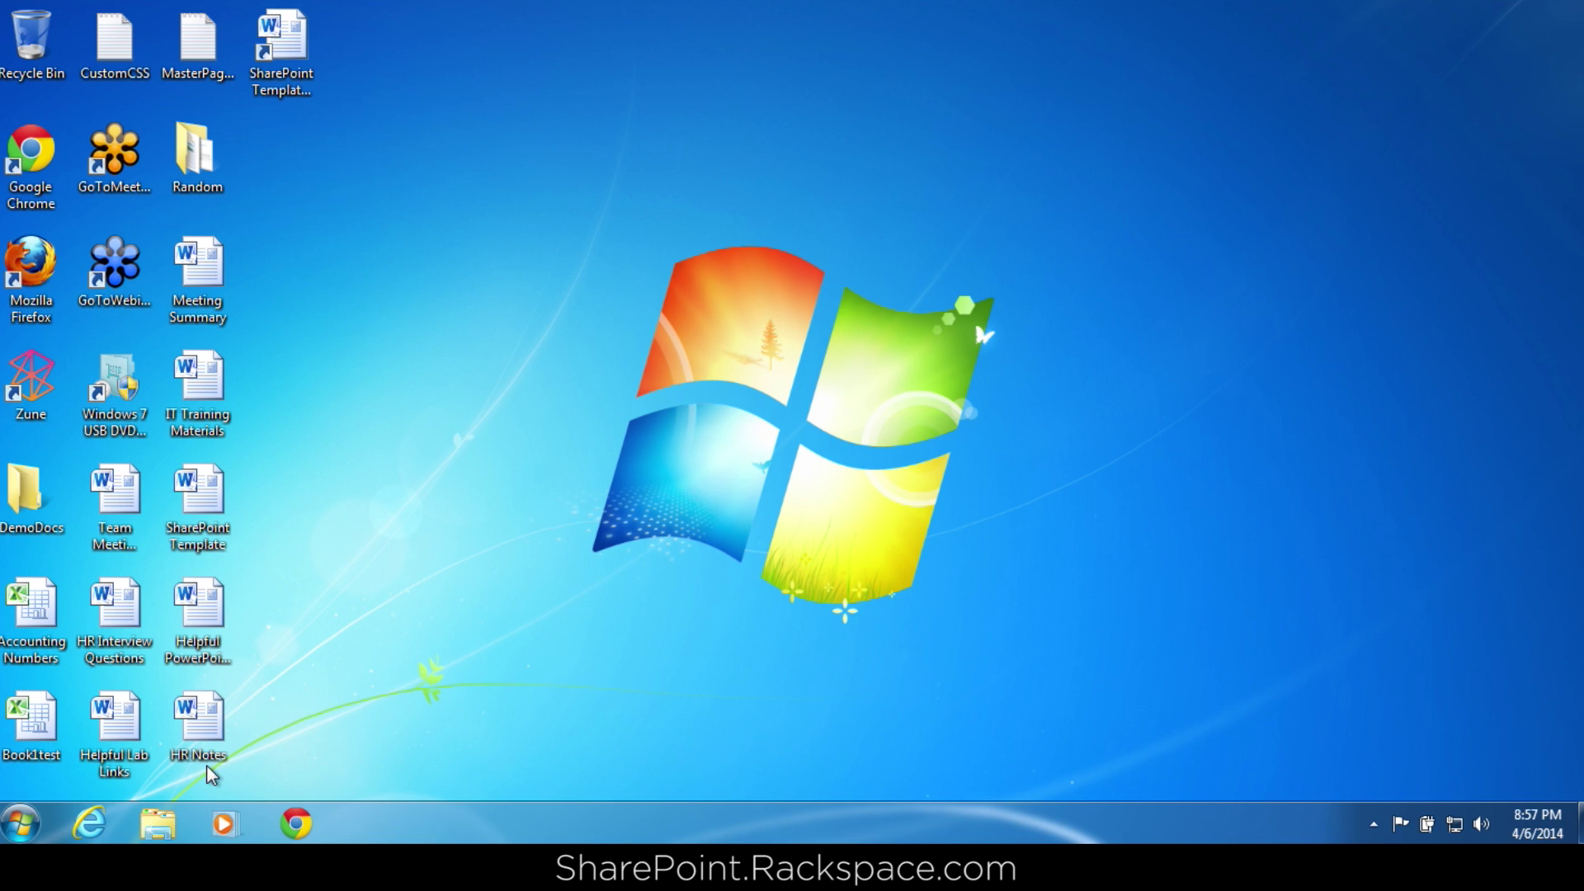
click(89, 823)
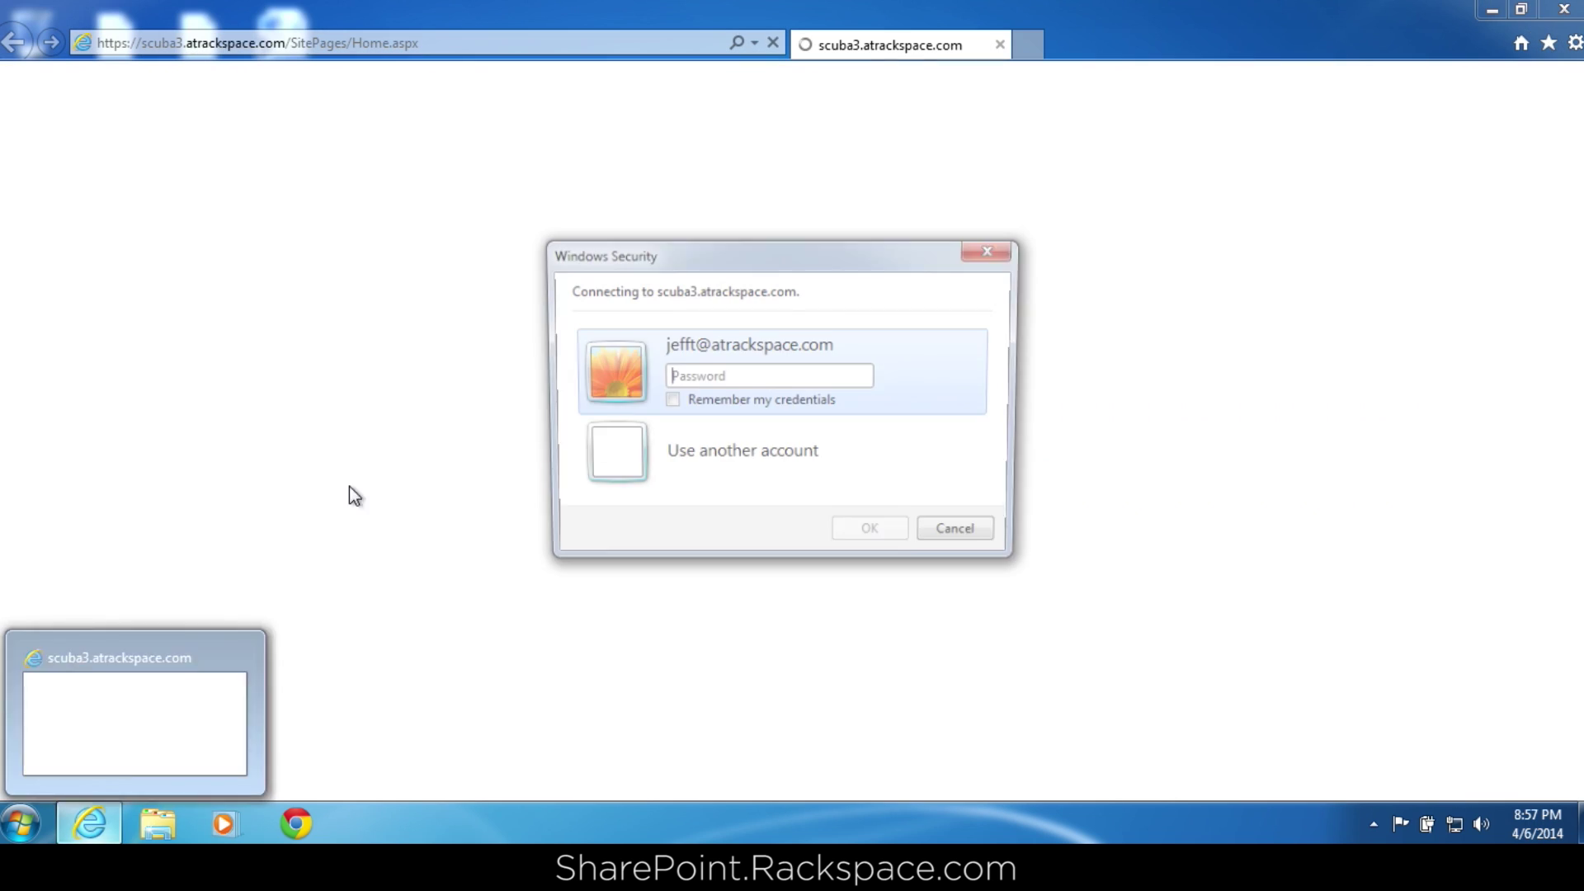
Sign in using another account, entering the test user's e-mail and password.
click(617, 452)
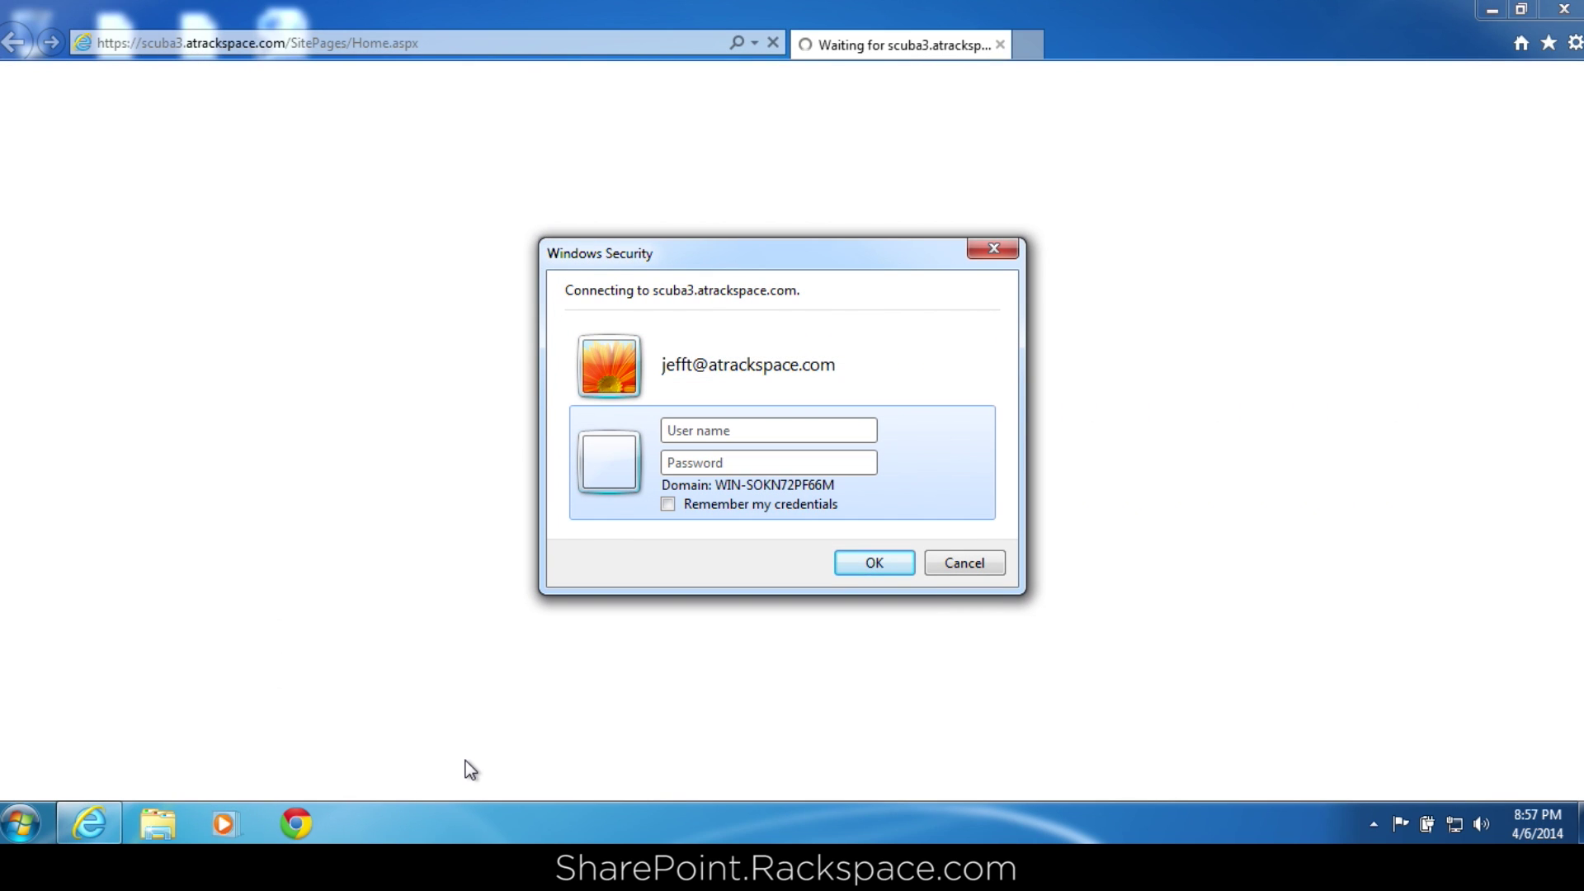
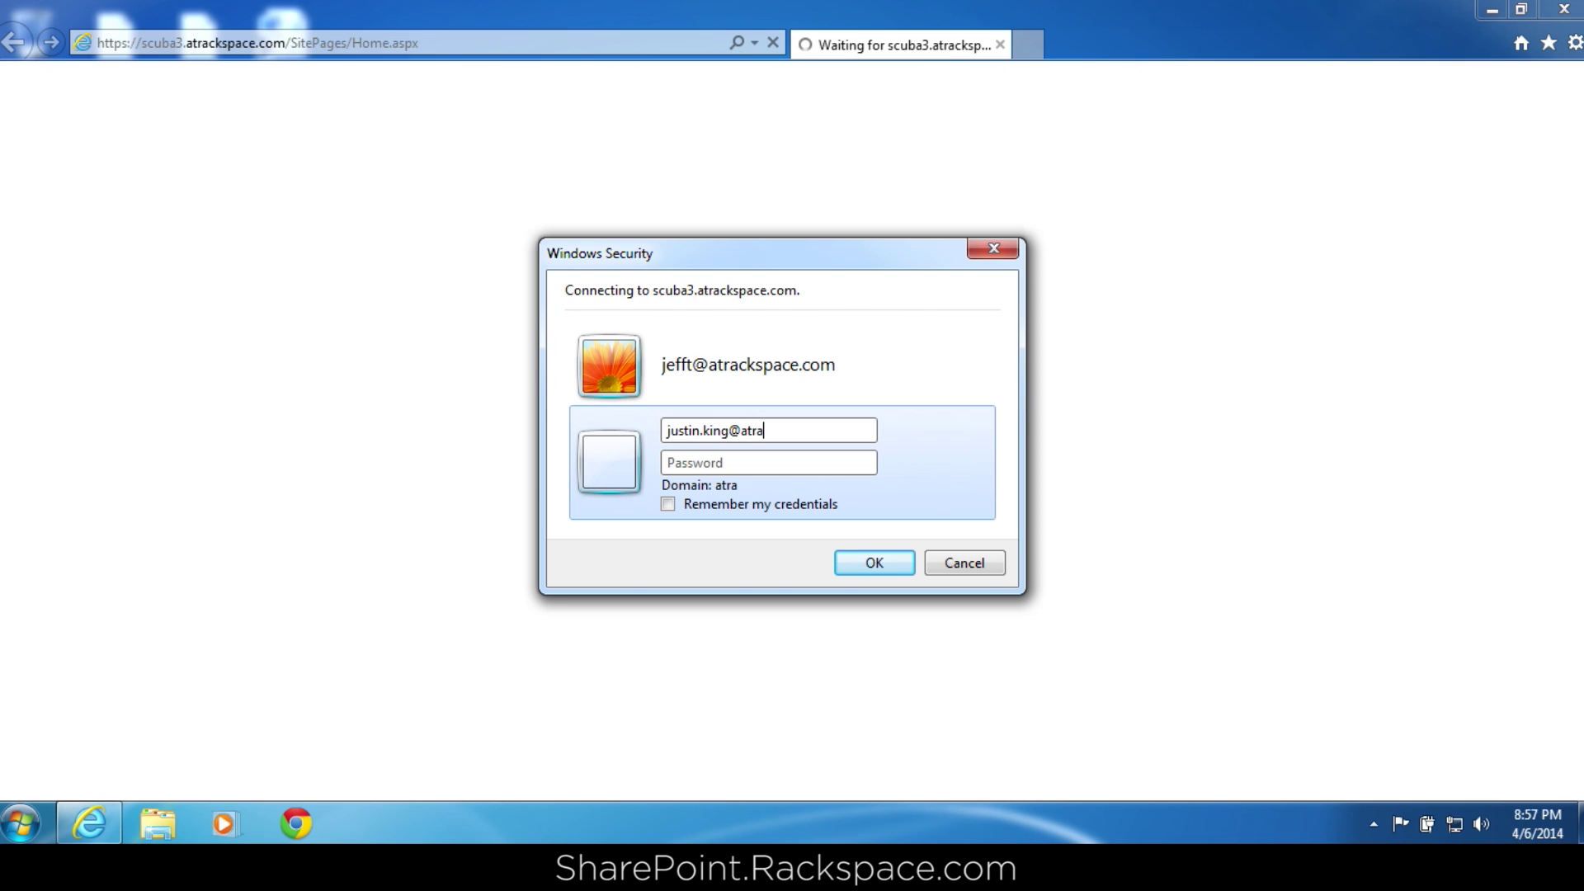
key(Tab)
text(***********)
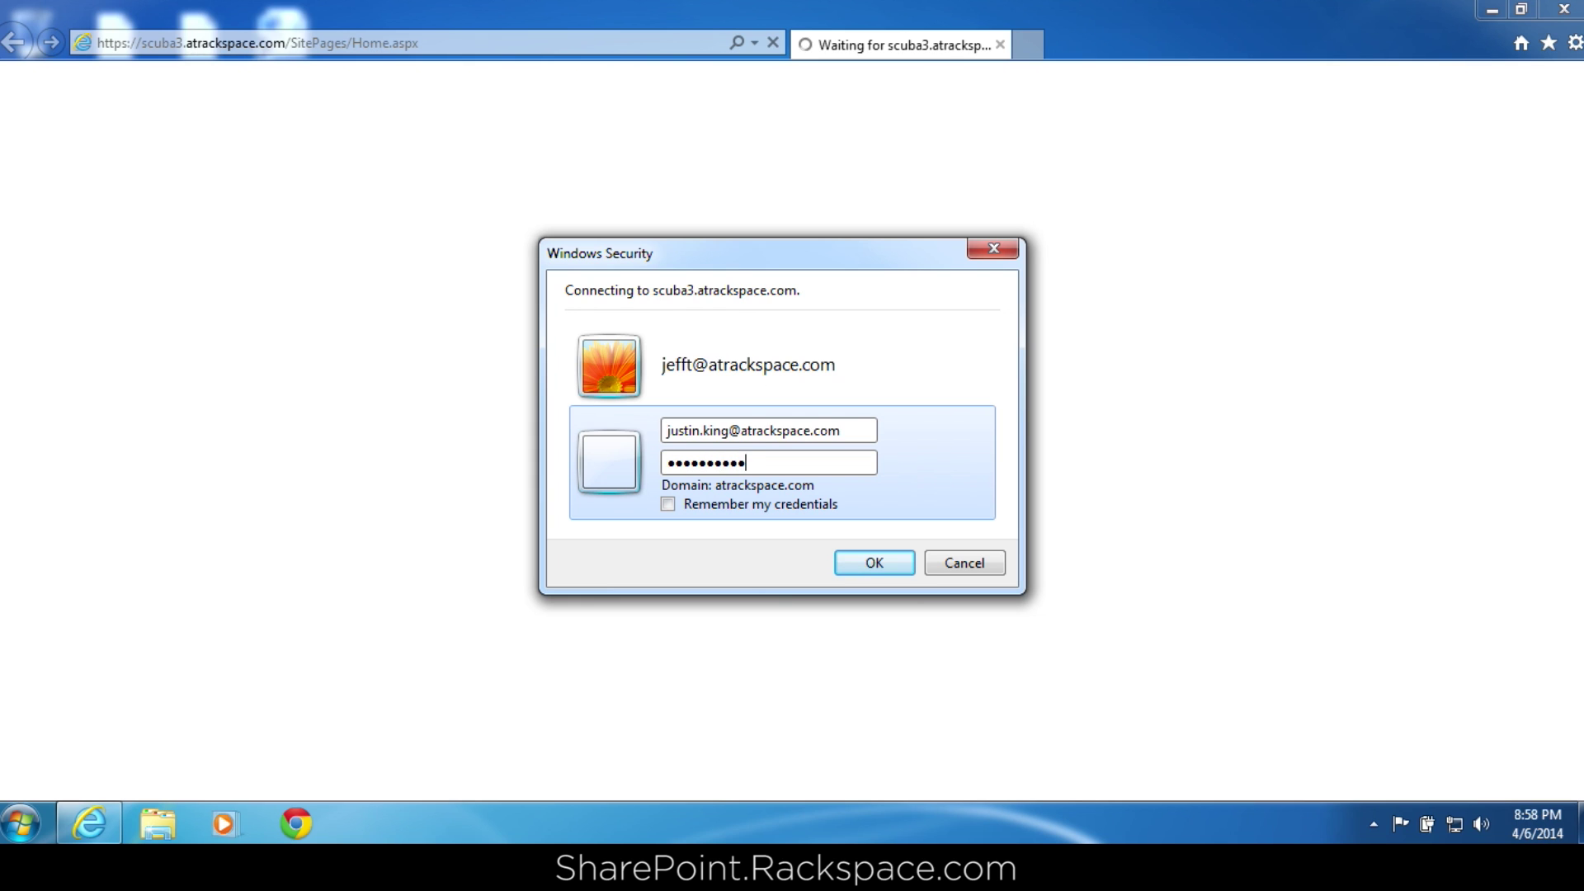
key(Return)
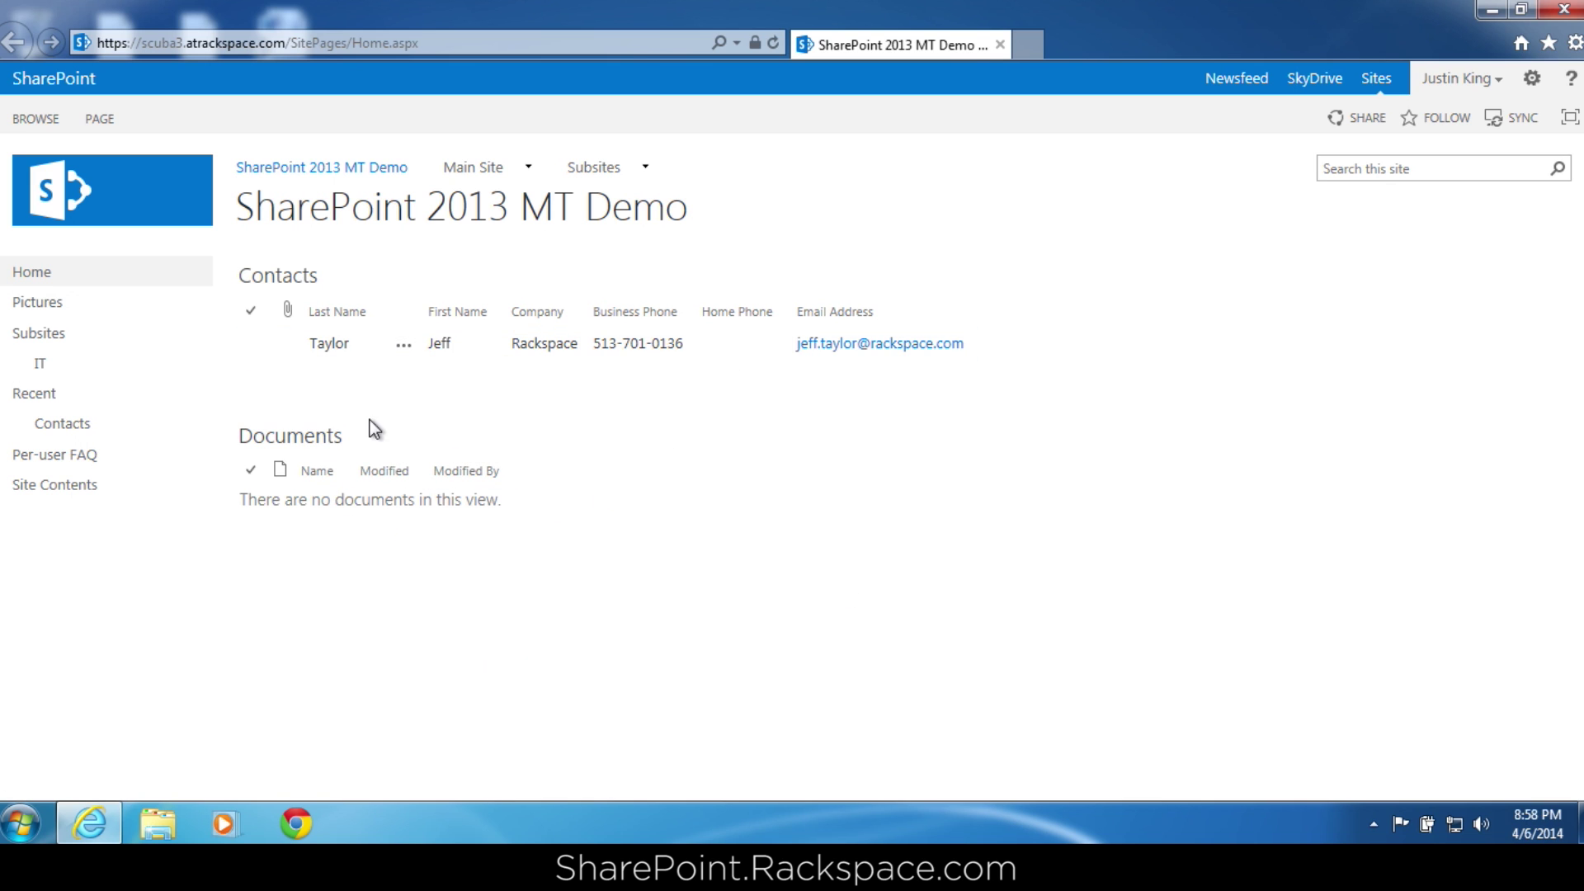
click(302, 440)
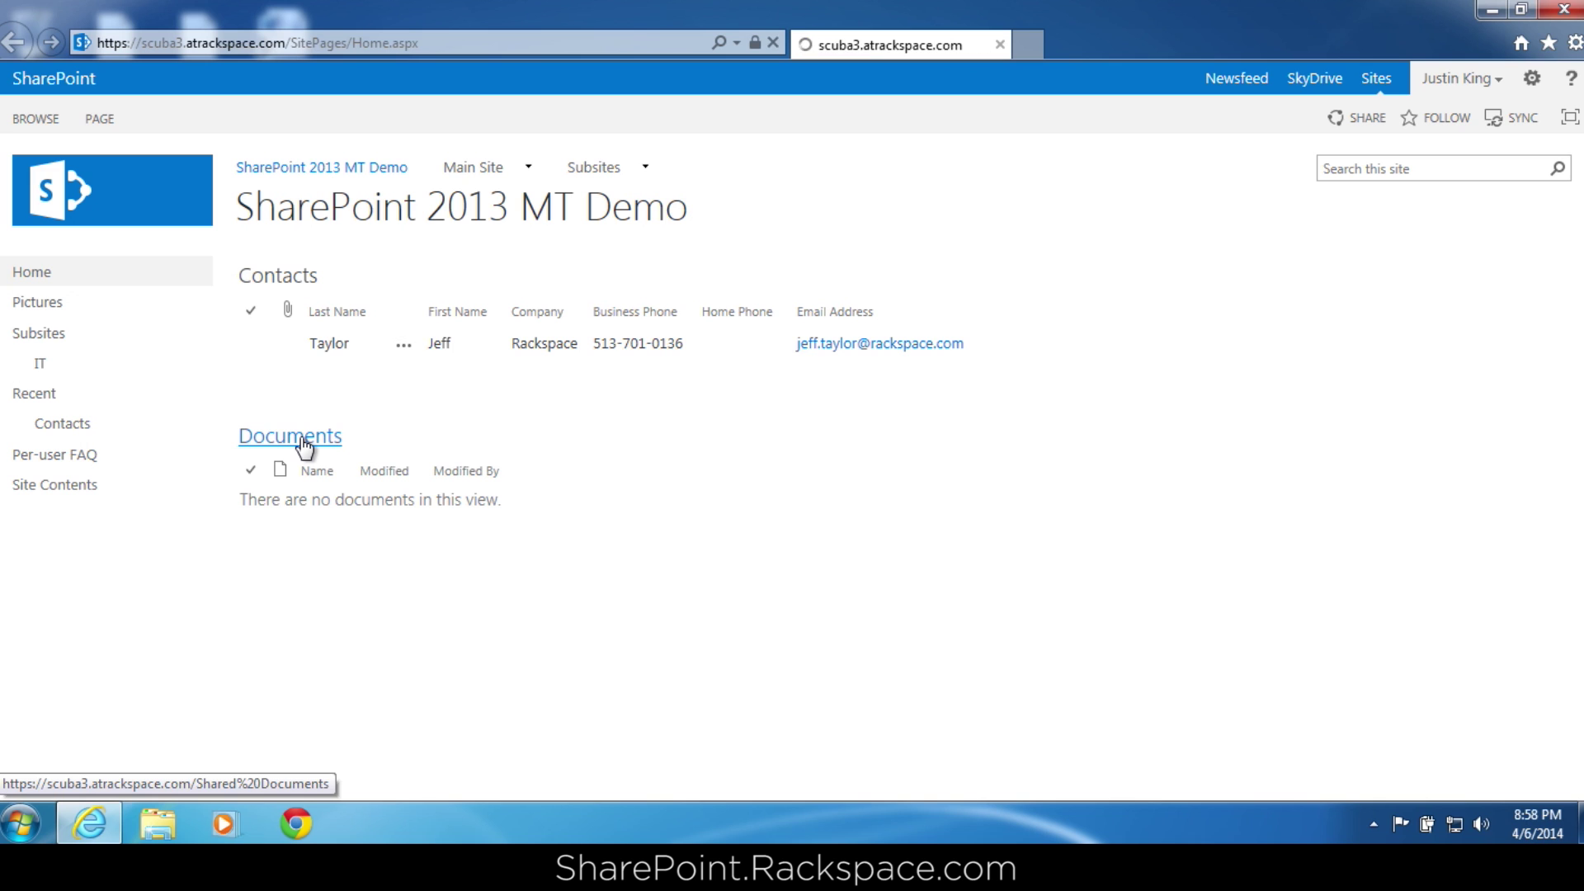
click(15, 41)
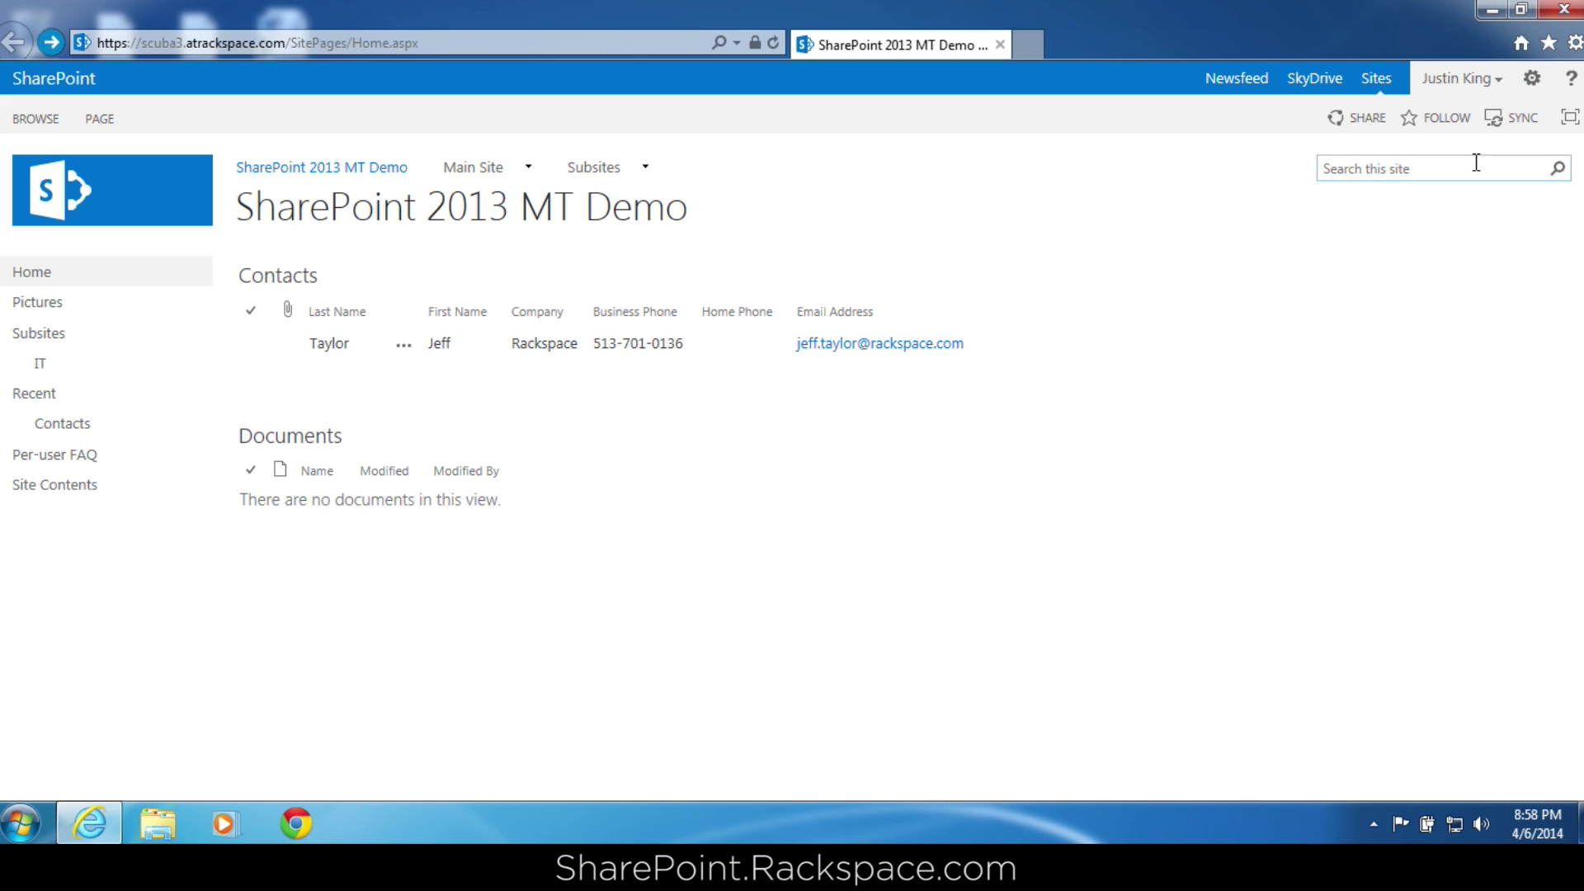
Sign out of the test account and relaunch the browser to the site.
click(1491, 83)
click(1376, 156)
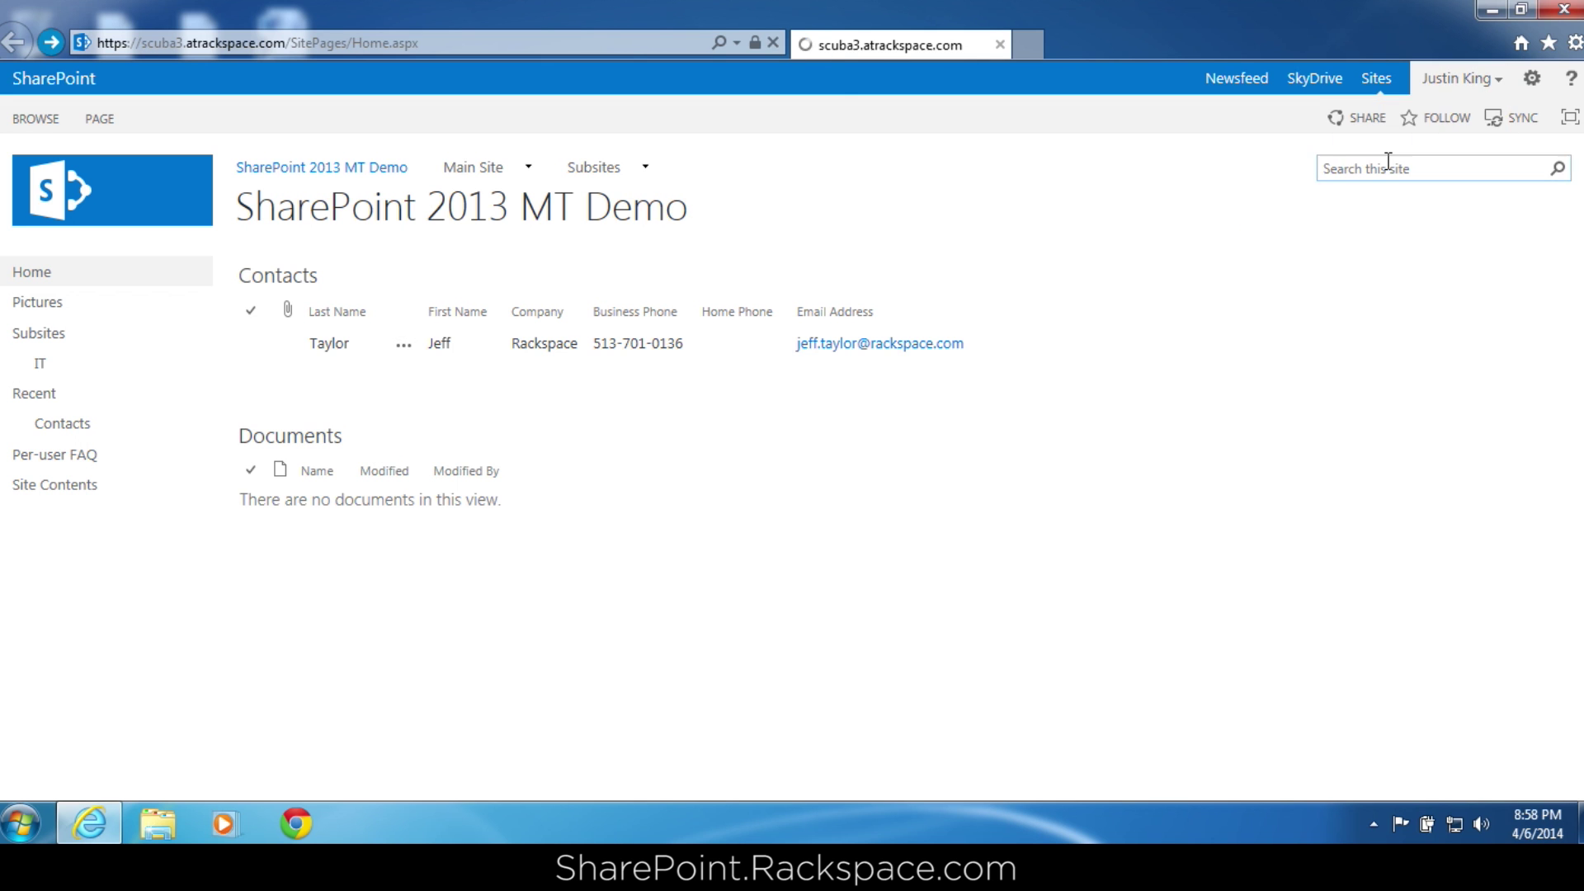
click(871, 495)
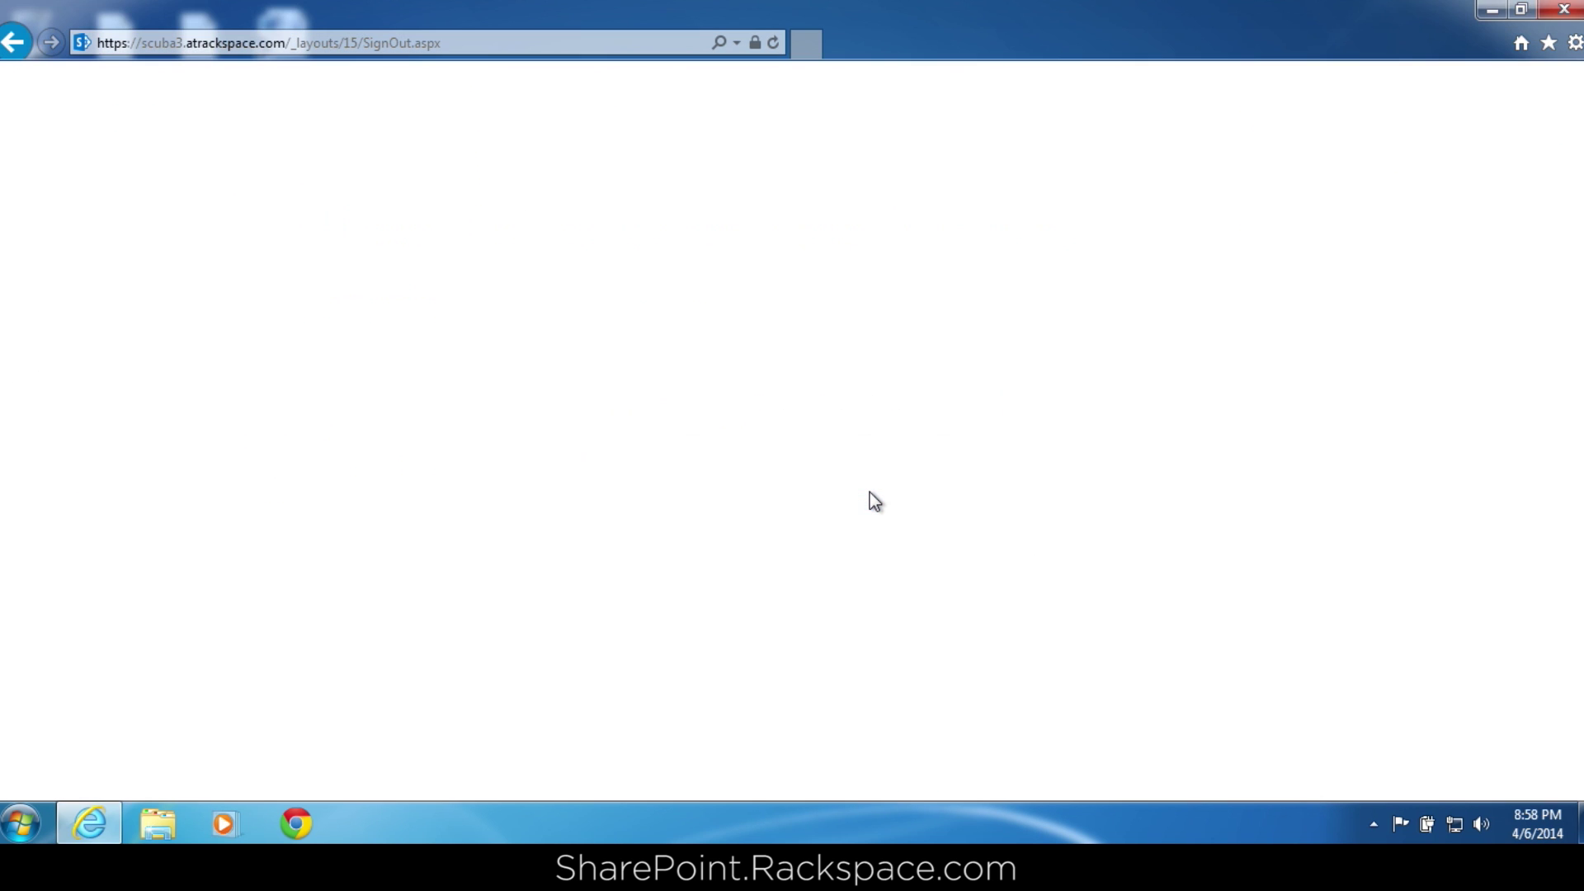
click(89, 823)
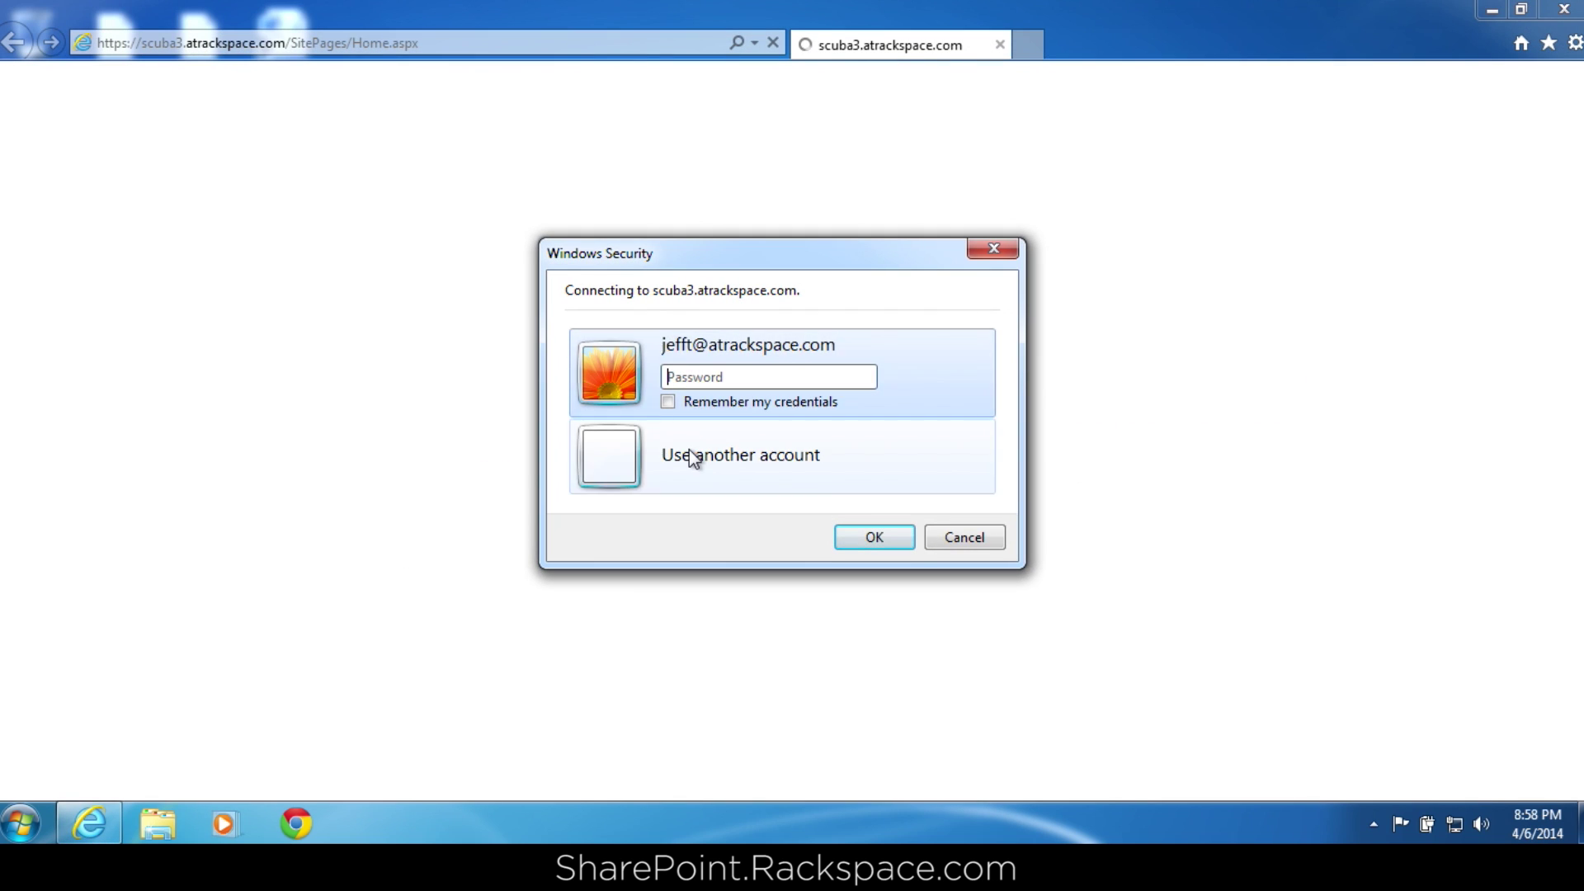
Sign in using another account with the site owner's domain user name and password.
click(689, 452)
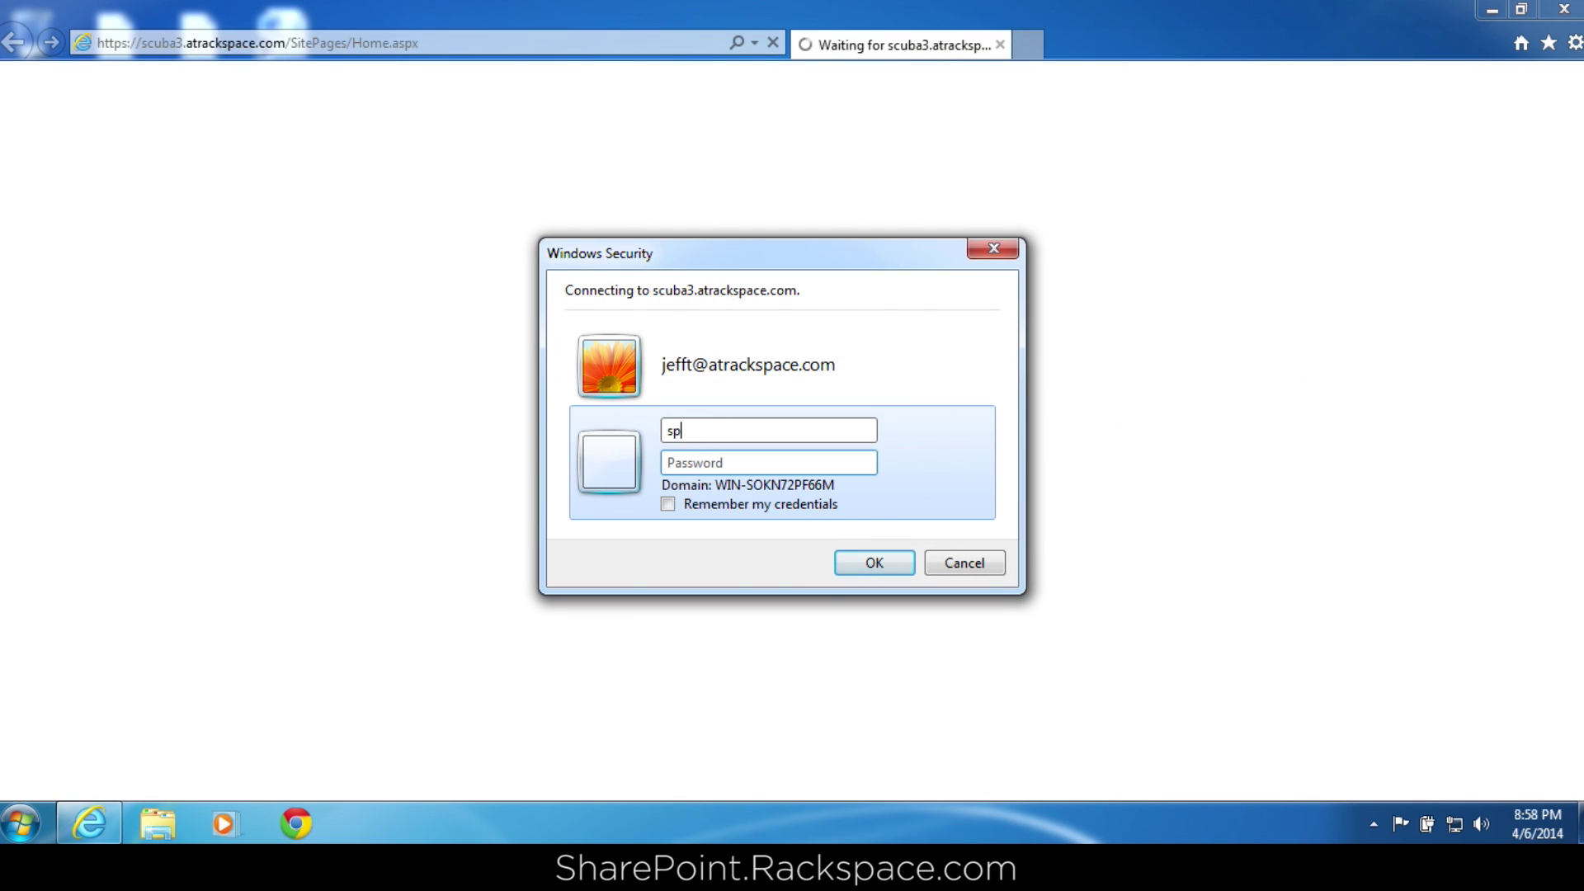
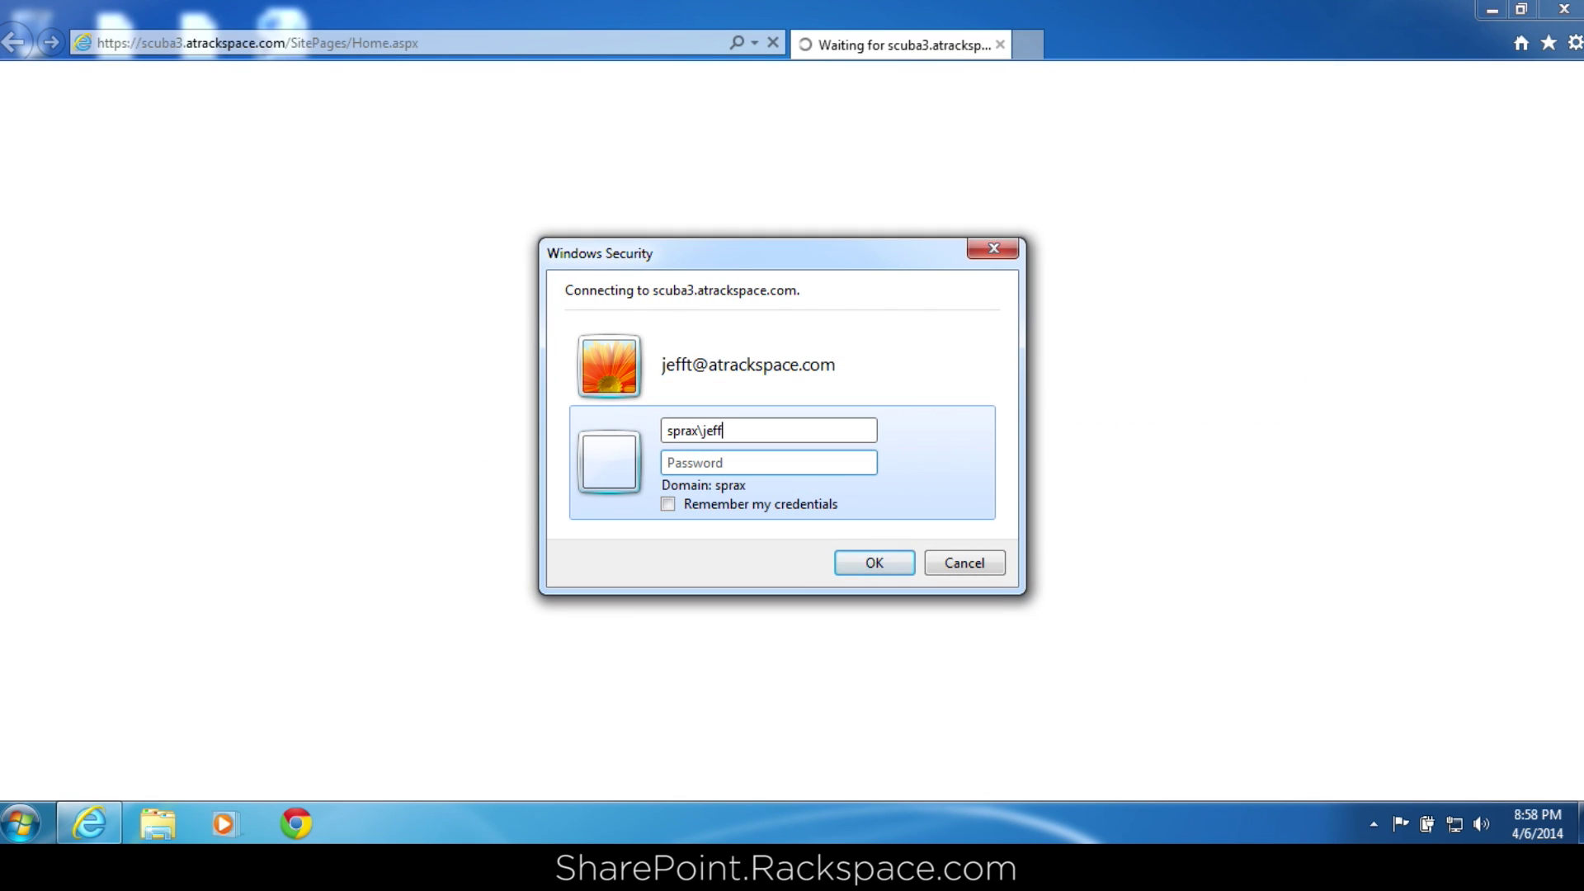
key(Tab)
text(•••••••••••••)
key(Return)
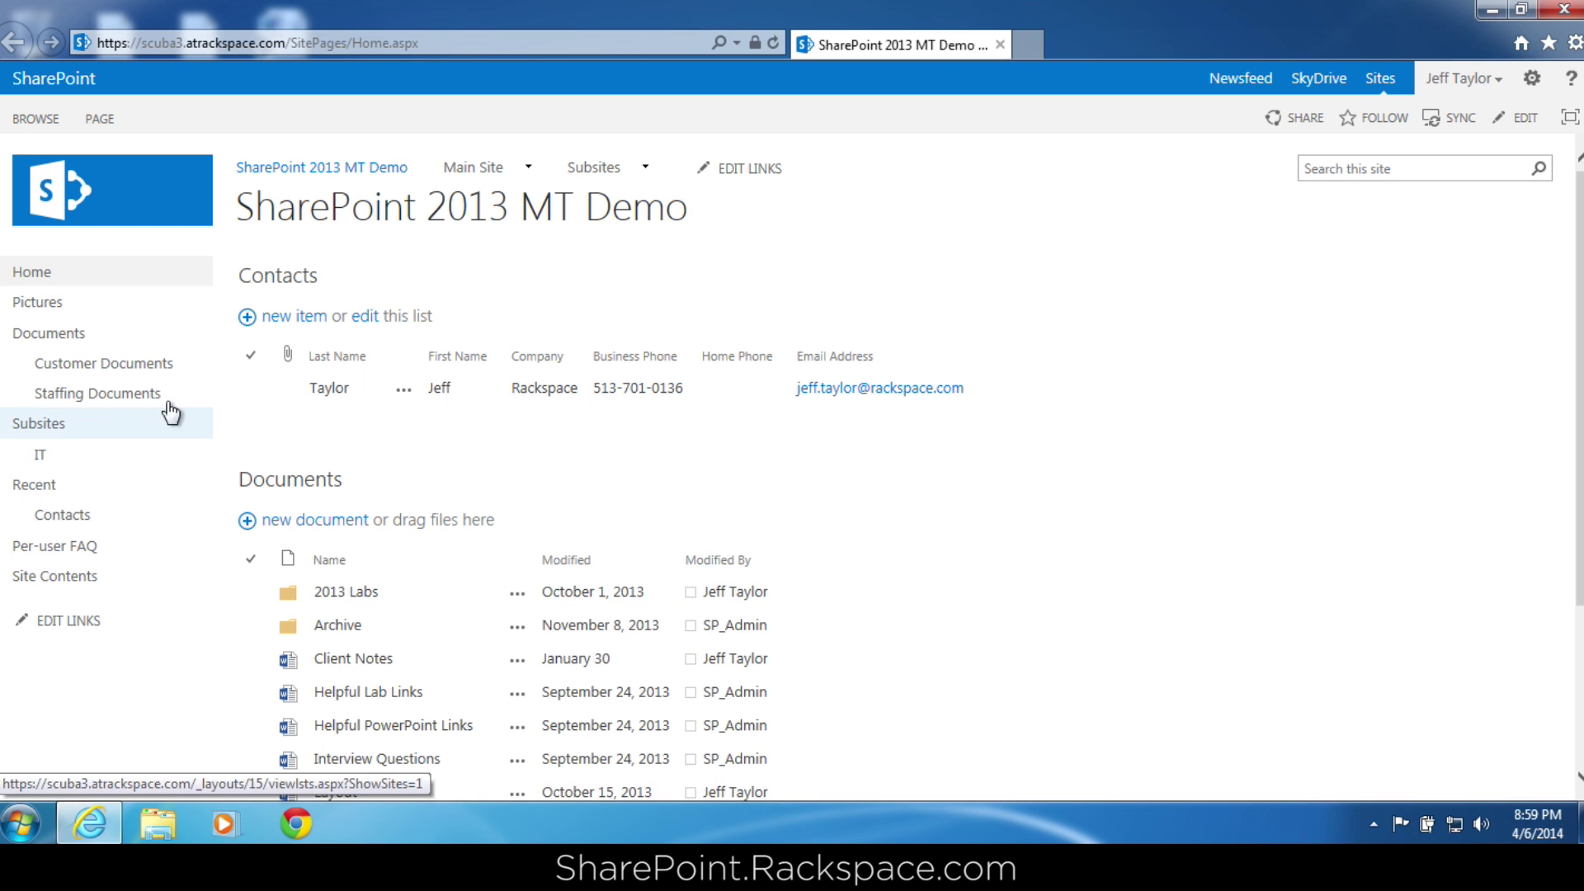
Go from the Documents library's settings to its permission page.
click(86, 335)
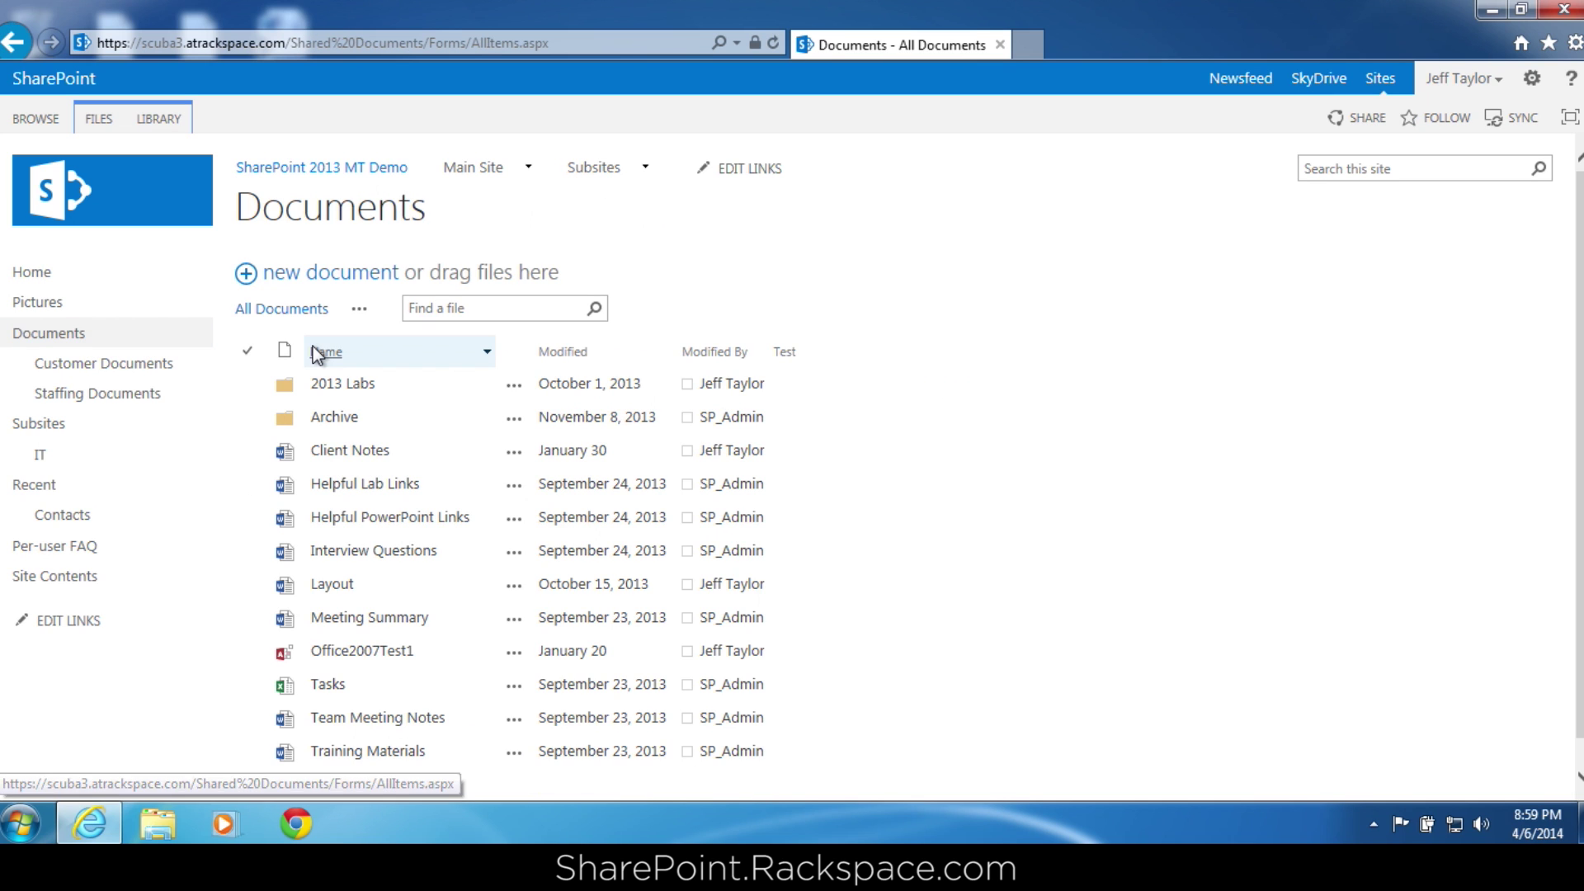
click(180, 126)
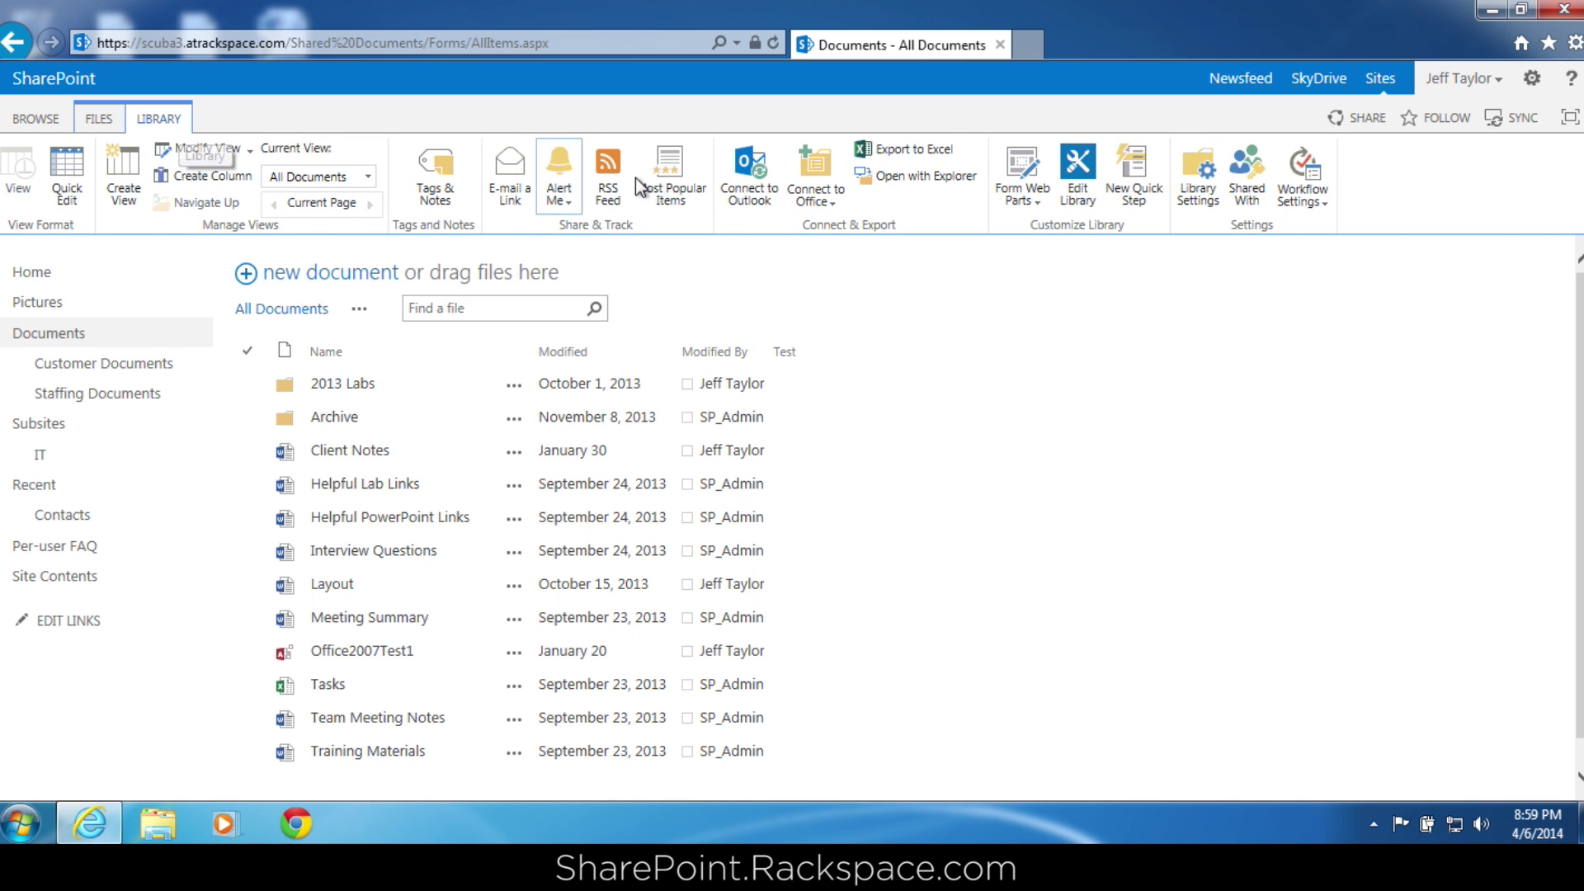
click(1198, 196)
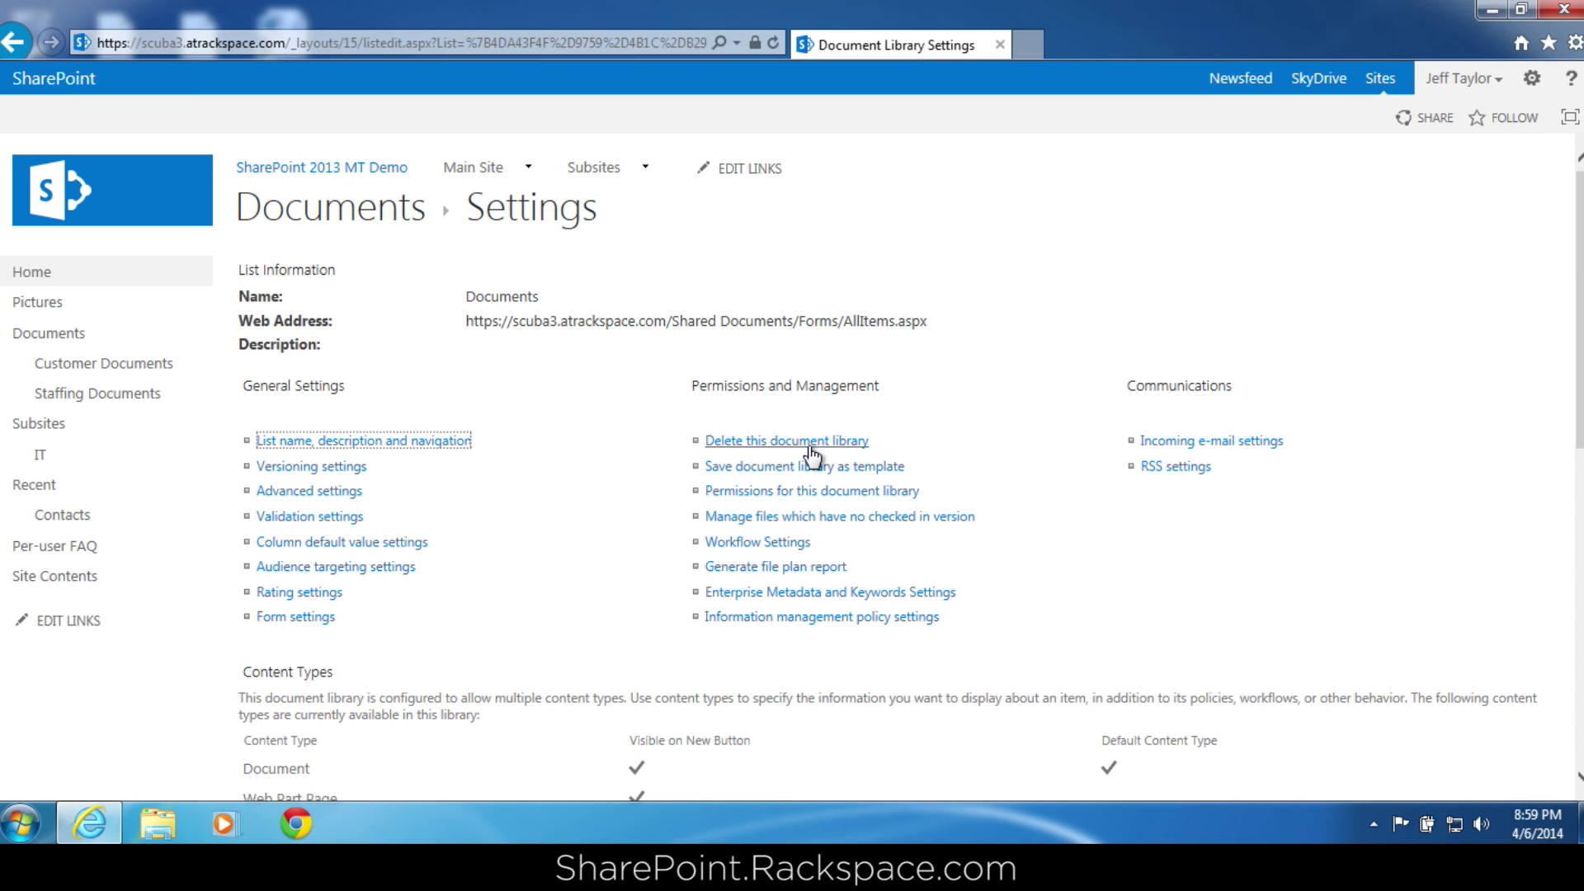
click(795, 494)
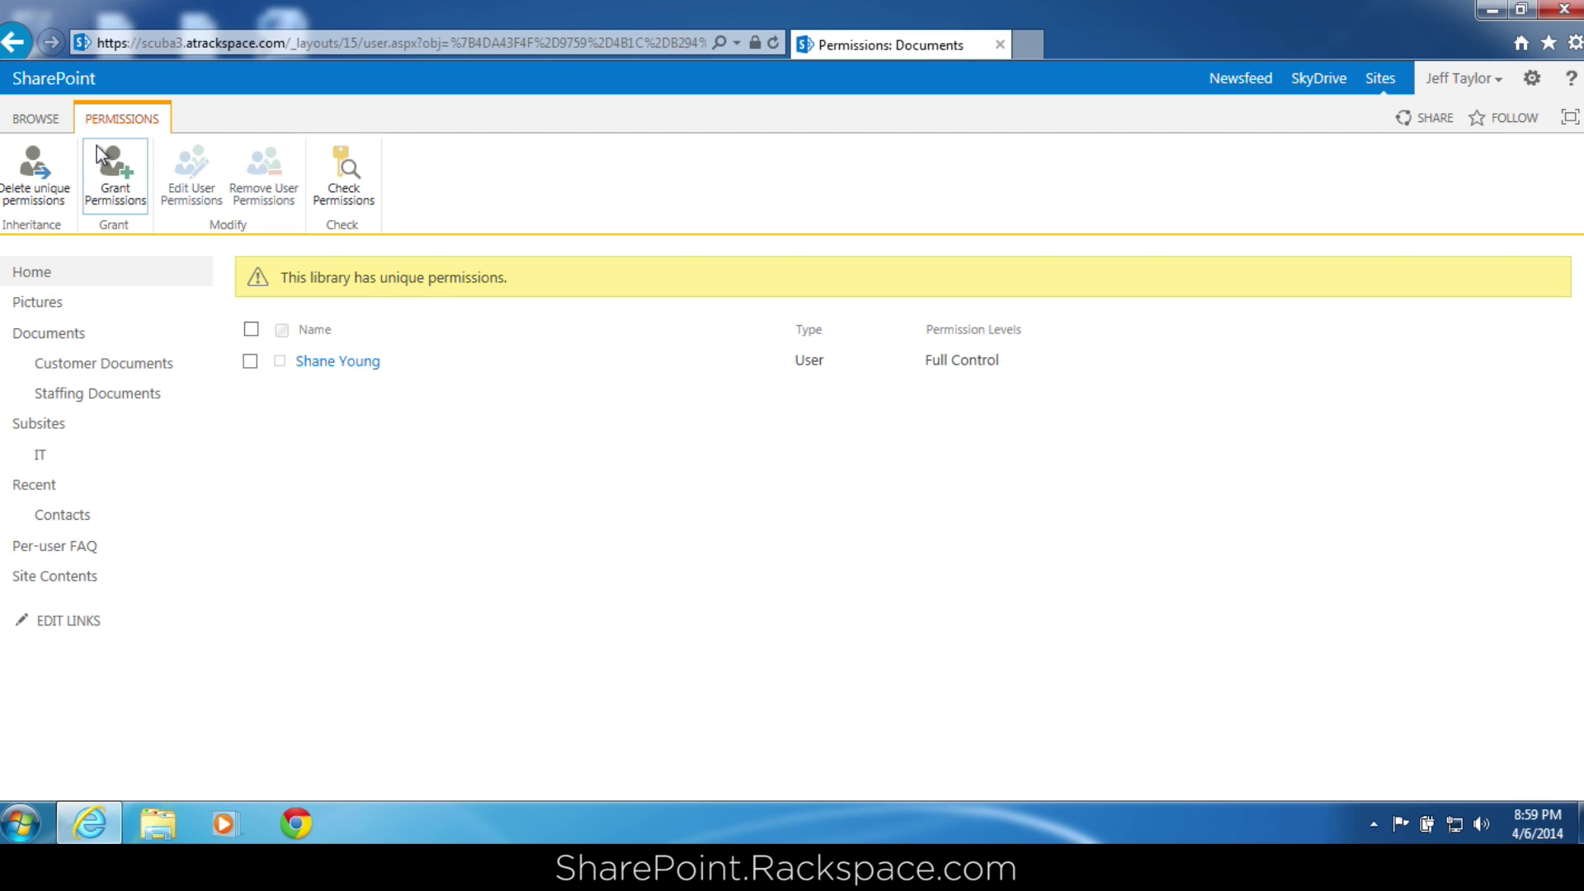
Delete the library's unique permissions and confirm, restoring inheritance from the parent site.
click(39, 165)
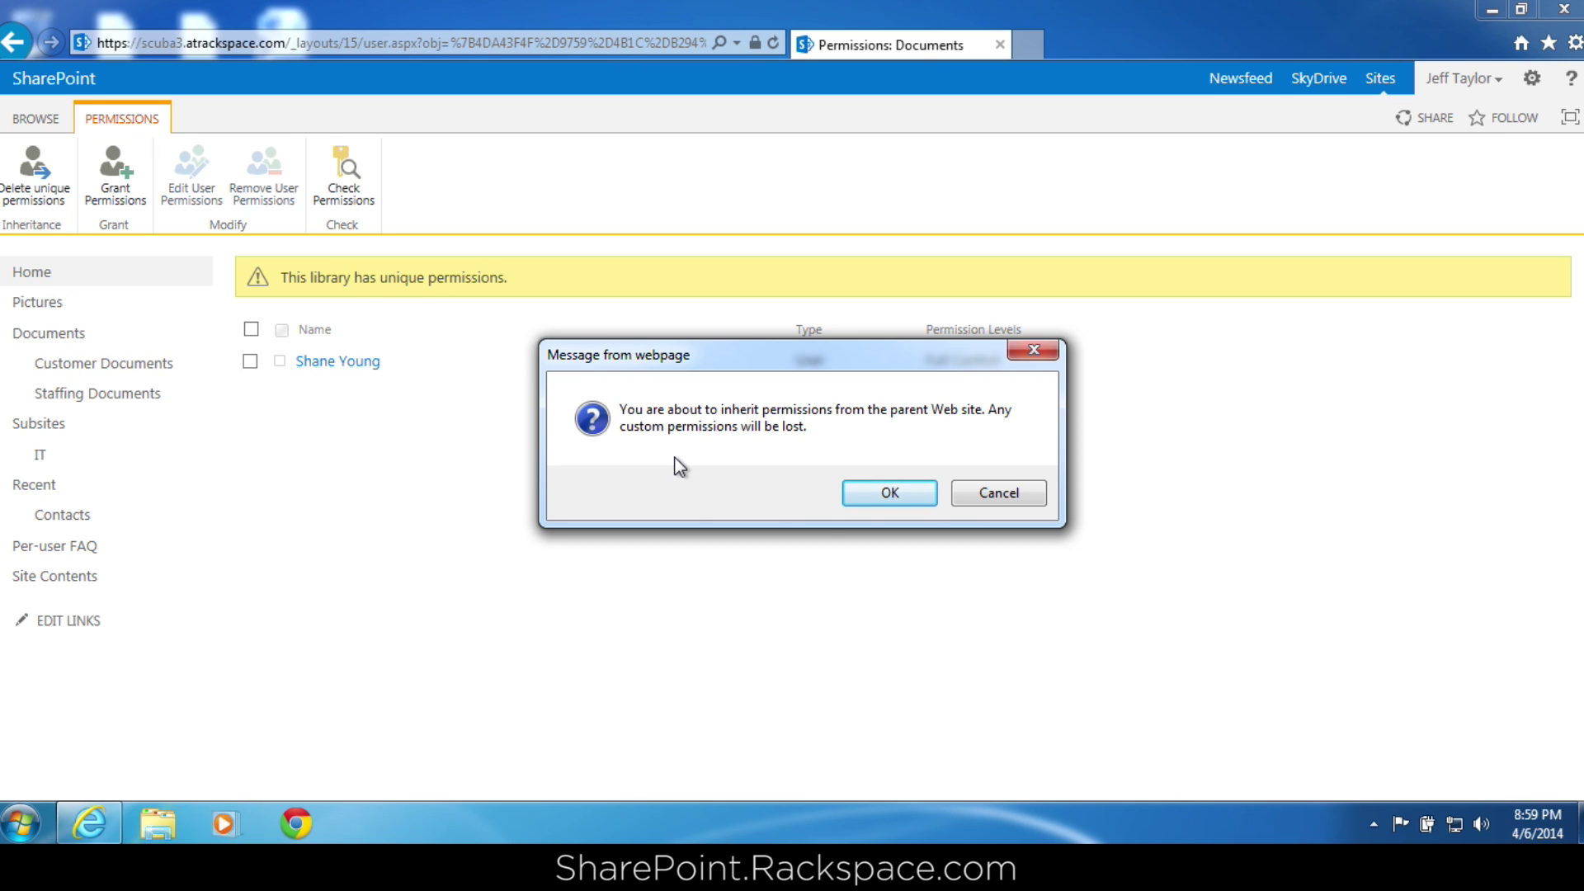
click(860, 496)
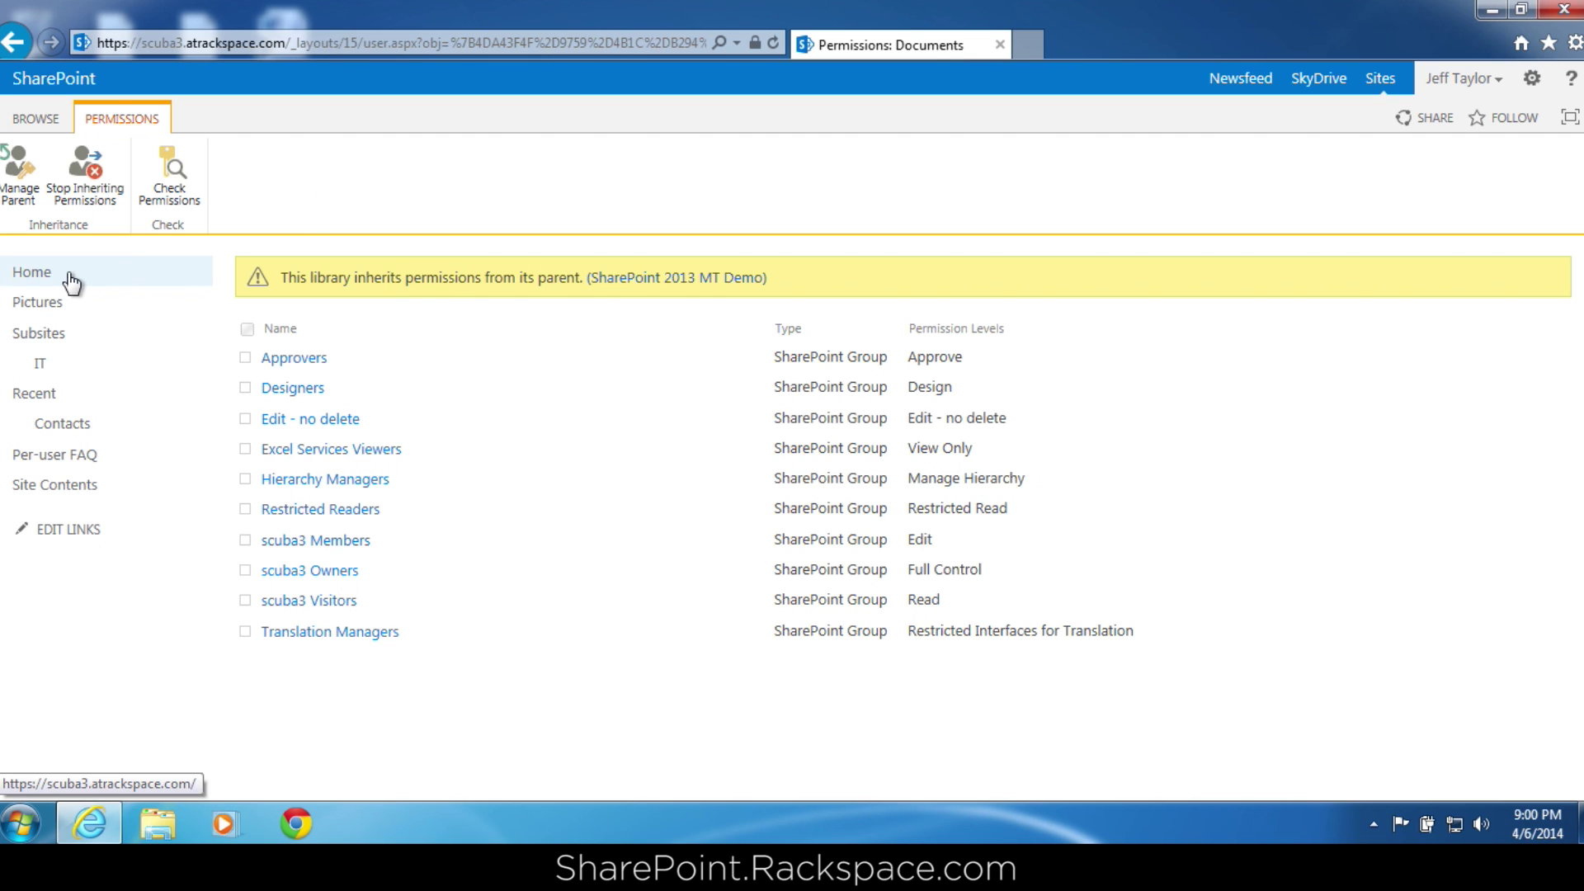
From Documents, open the 2013 Labs folder's Shared With dialog and its advanced permission settings.
click(43, 280)
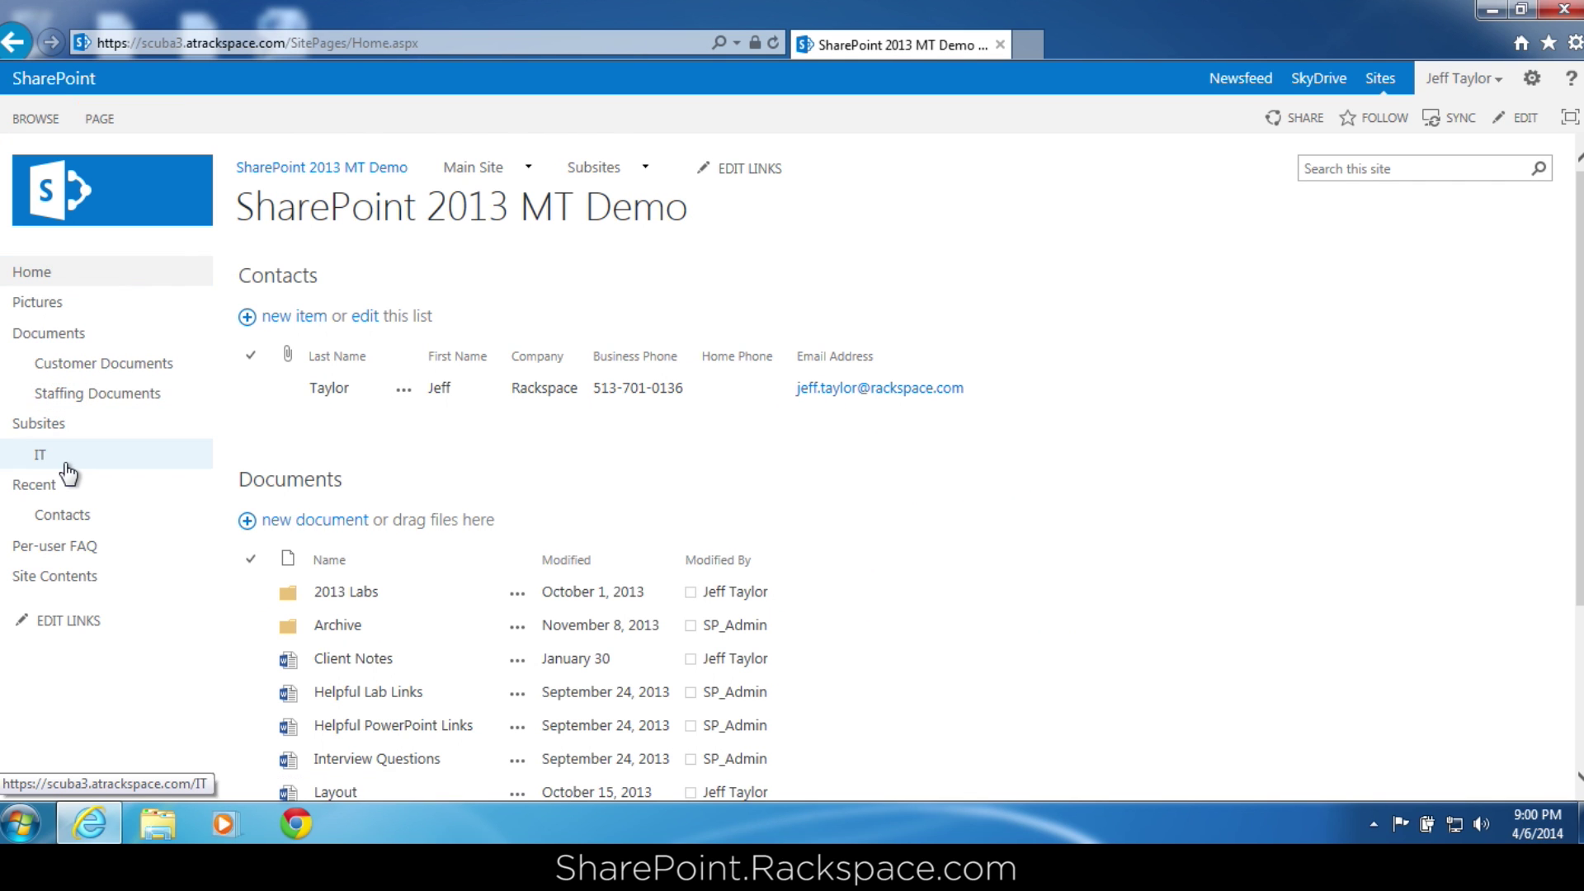
click(316, 483)
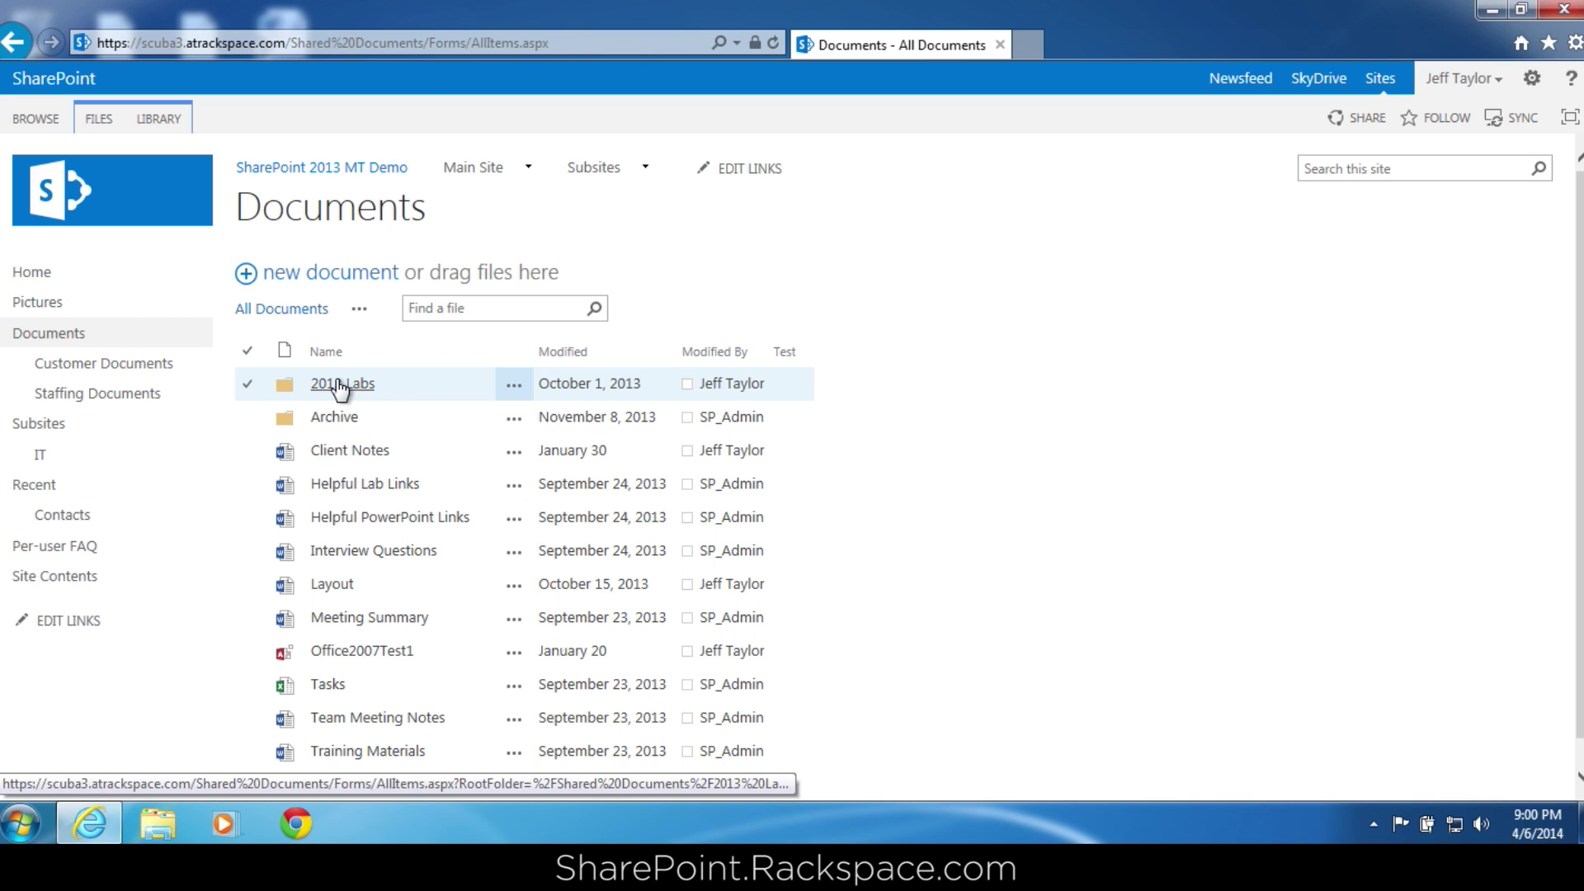
click(515, 389)
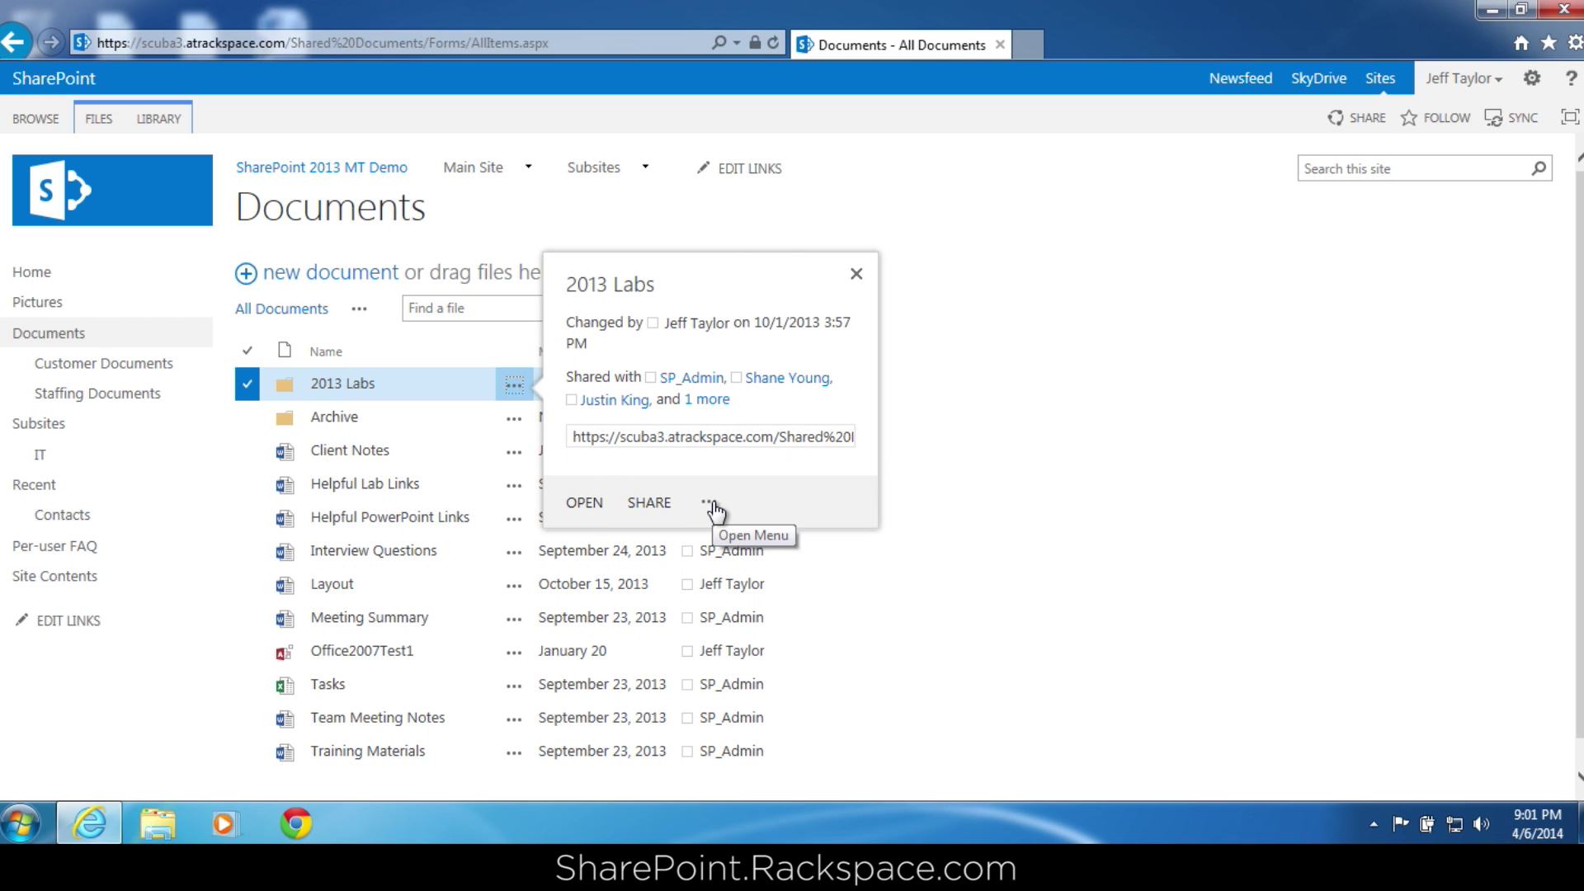
click(709, 504)
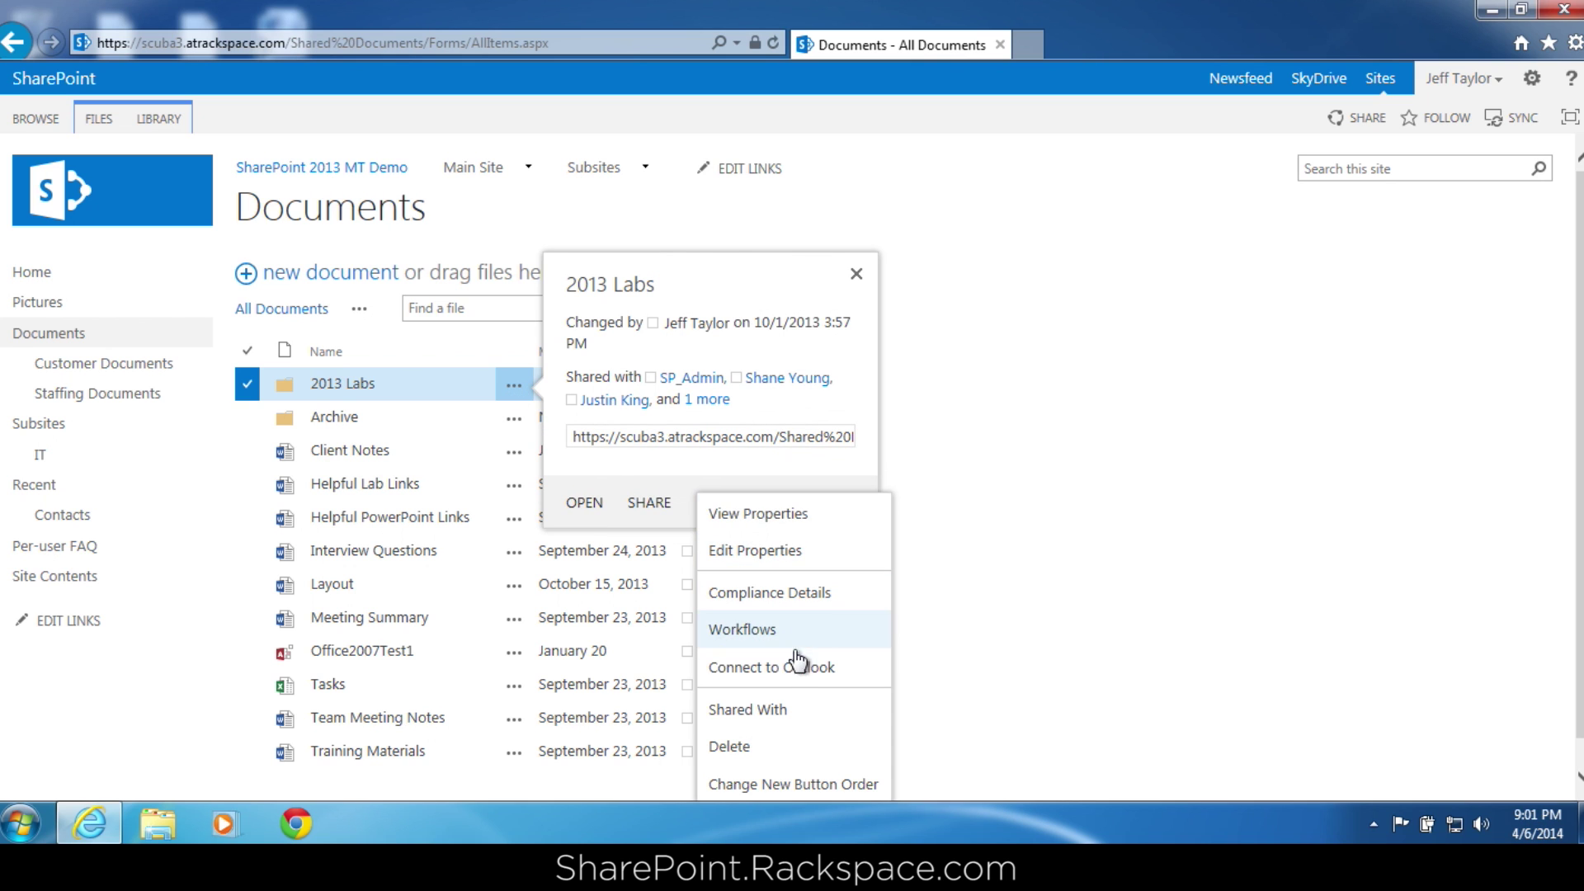
click(788, 710)
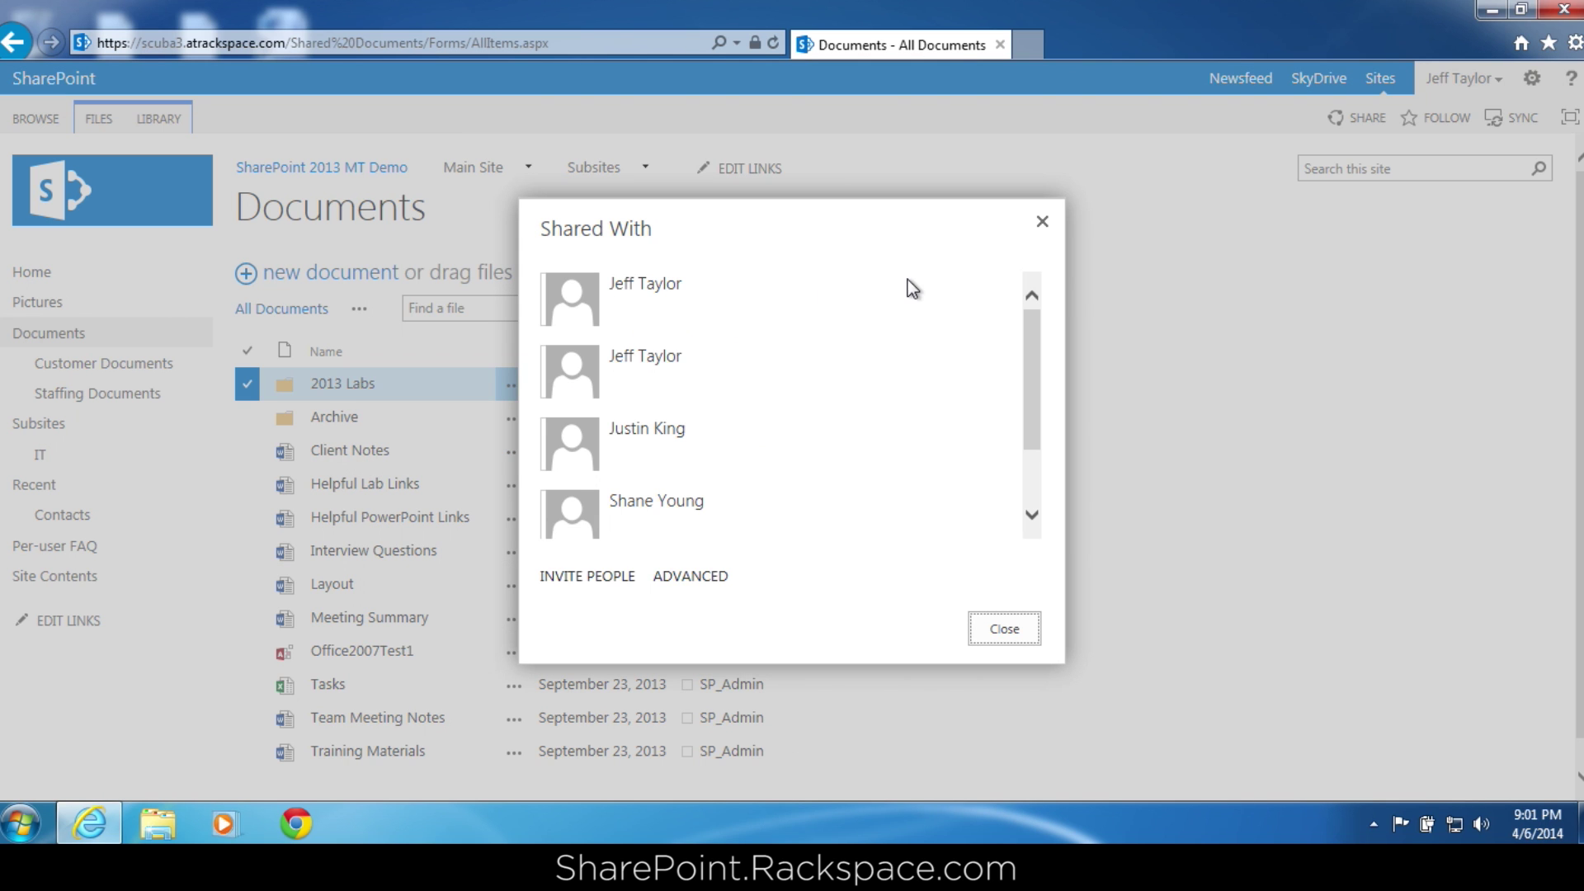
drag(1027, 362, 1038, 459)
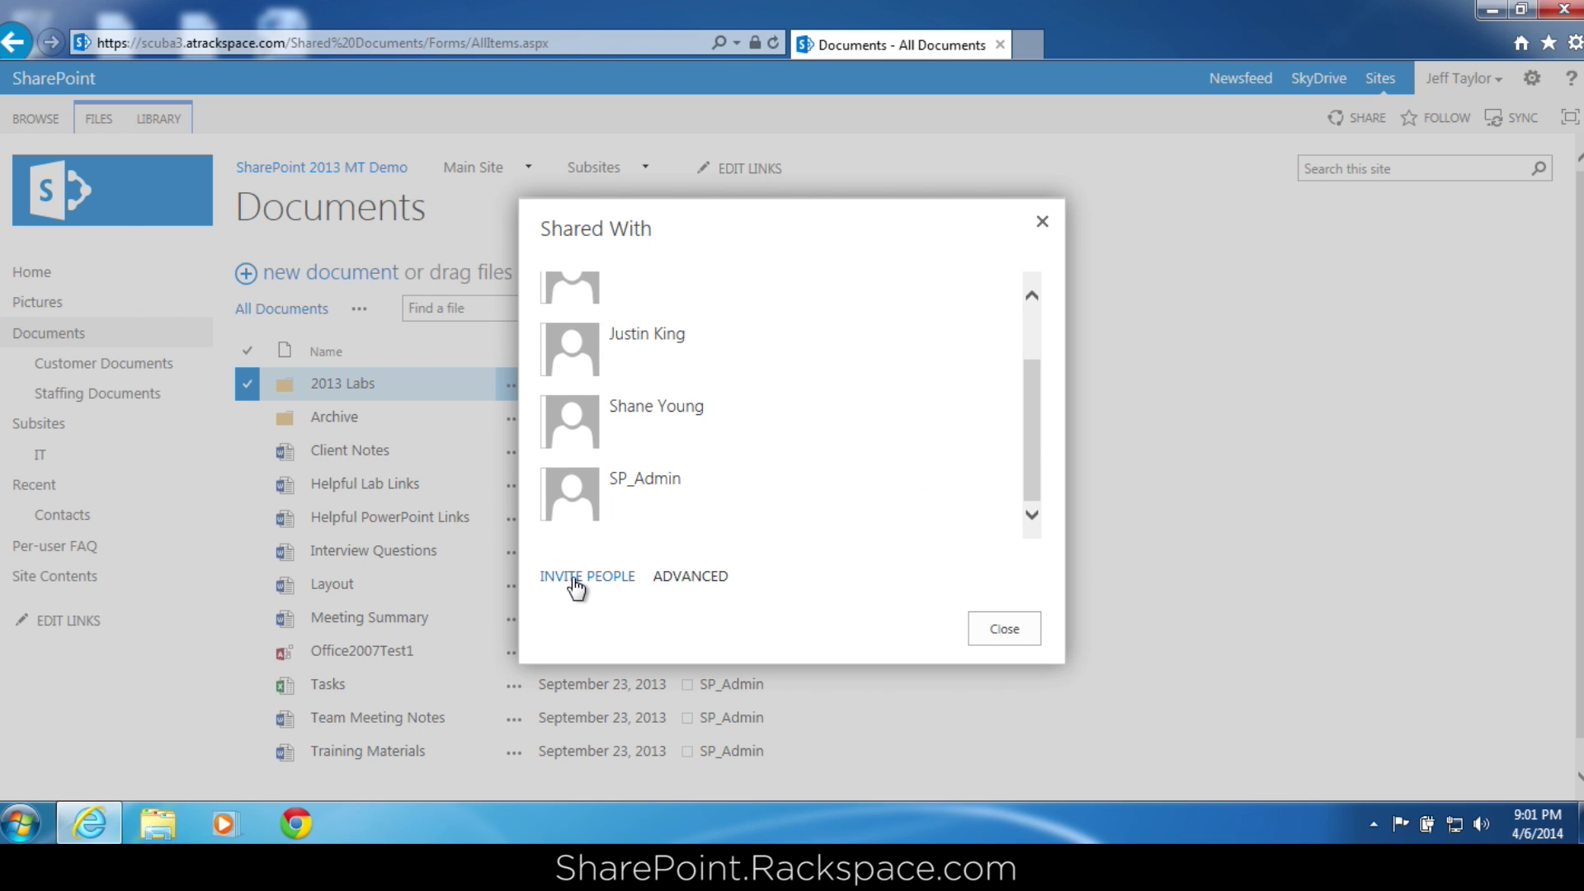
click(689, 577)
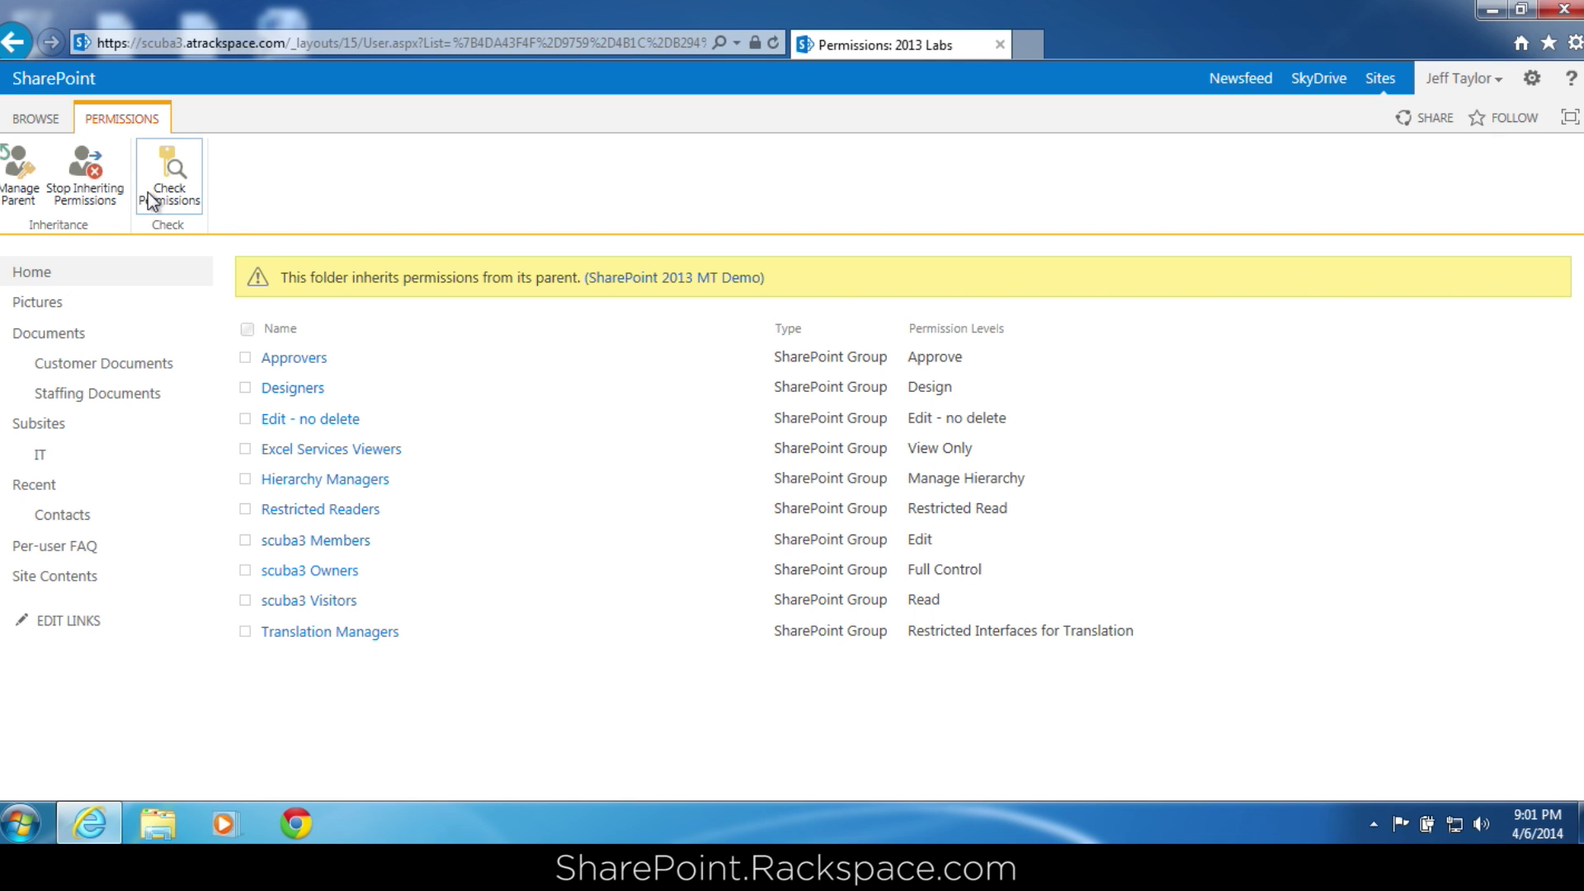
Stop 2013 Labs inheriting permissions, confirm, and select all ten listed groups.
click(107, 195)
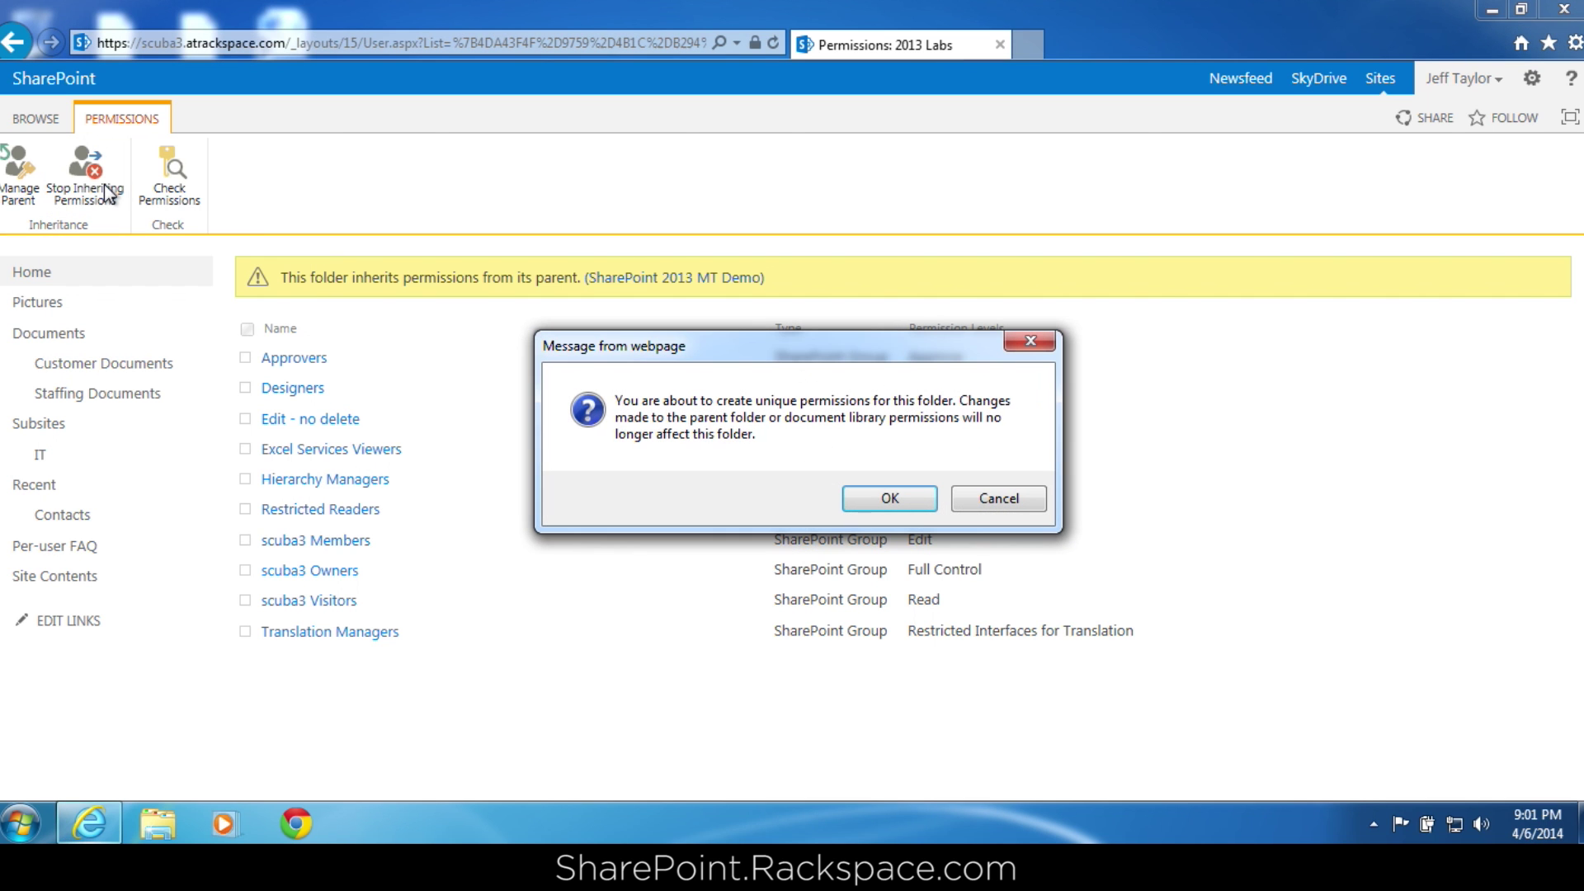
click(891, 500)
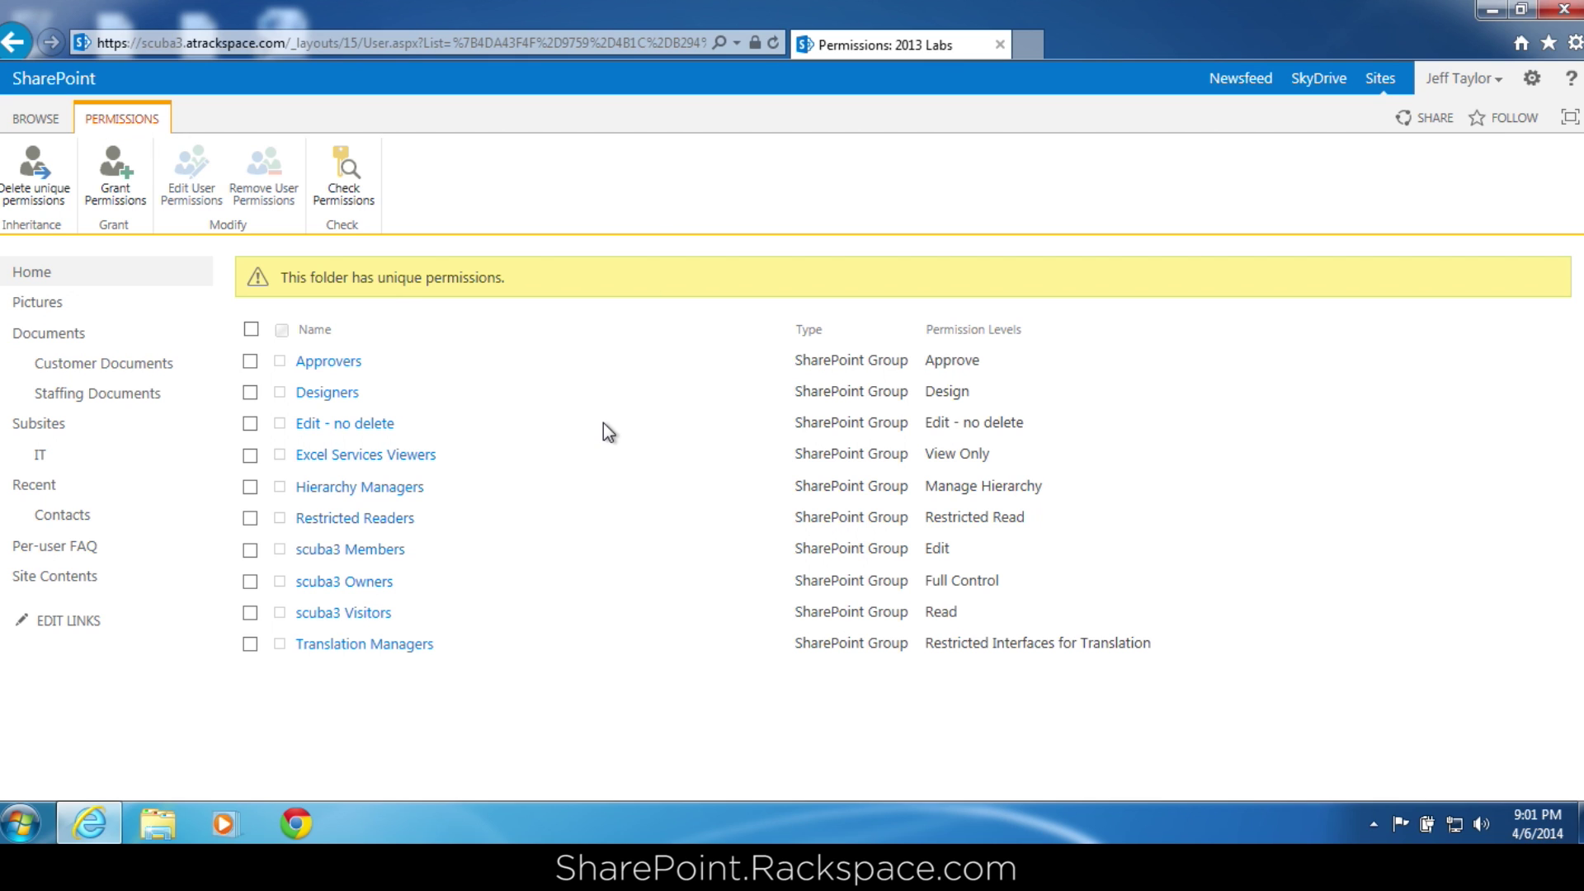
click(256, 334)
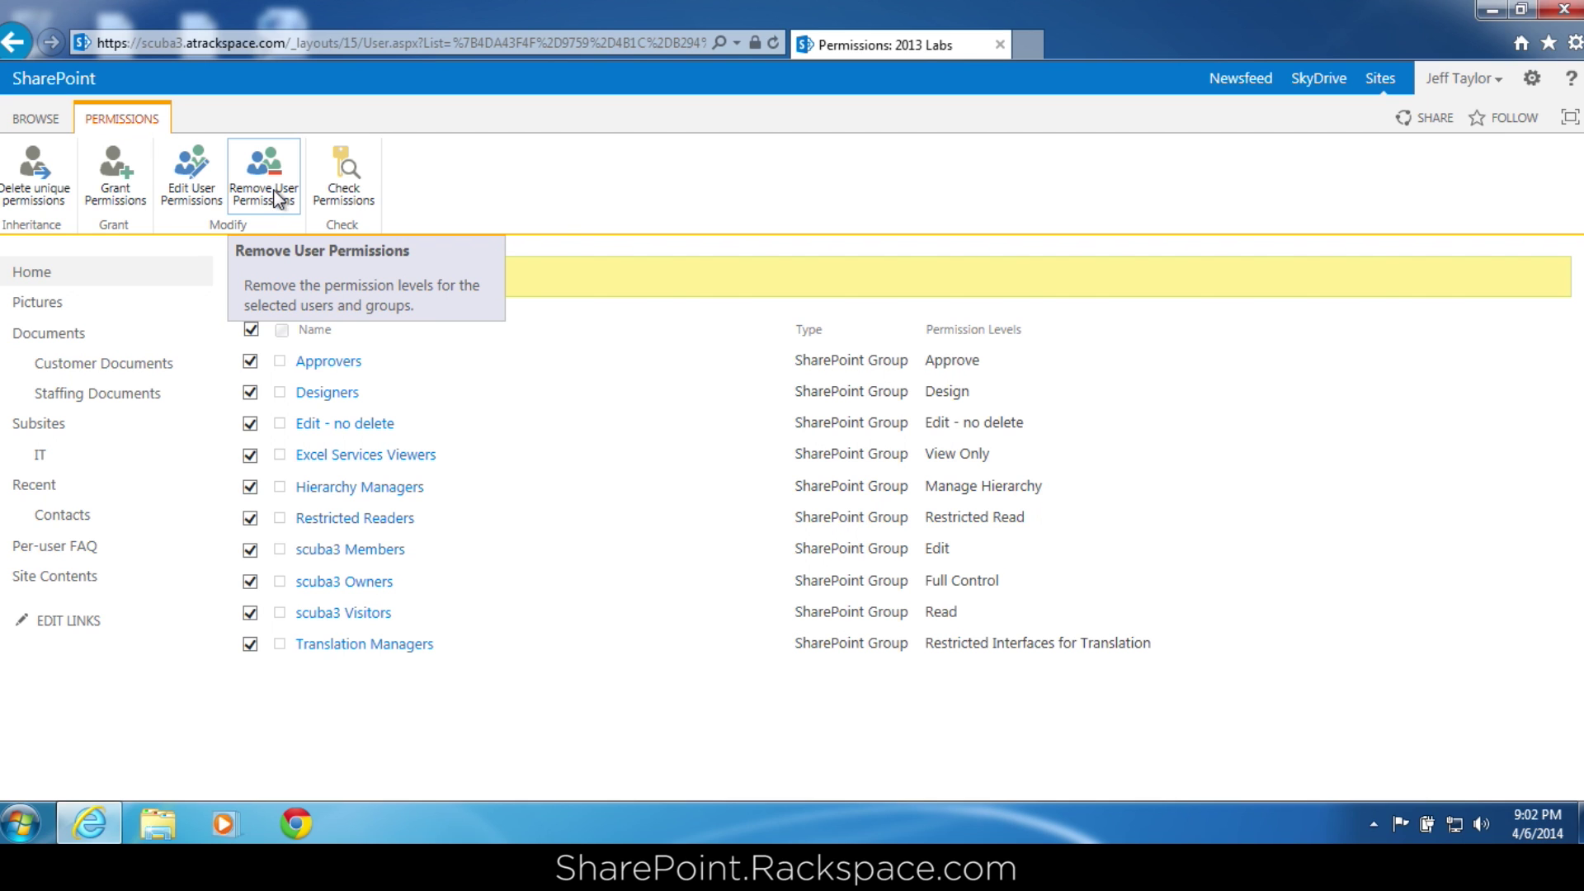
Revert 2013 Labs to inherited permissions, then break inheritance again with unique permissions.
click(39, 195)
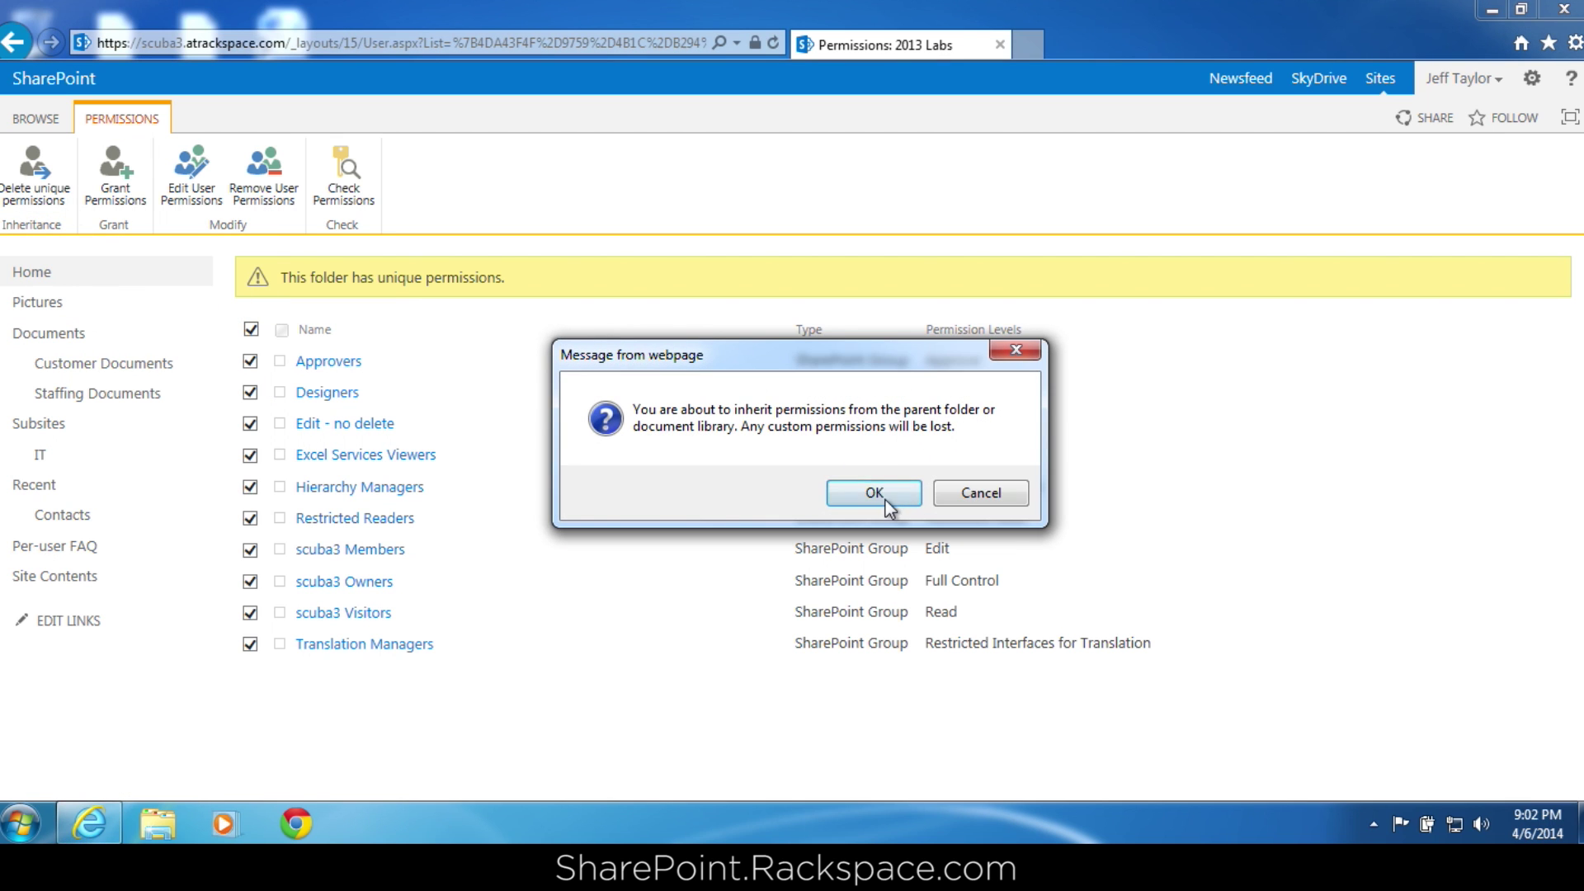
click(884, 500)
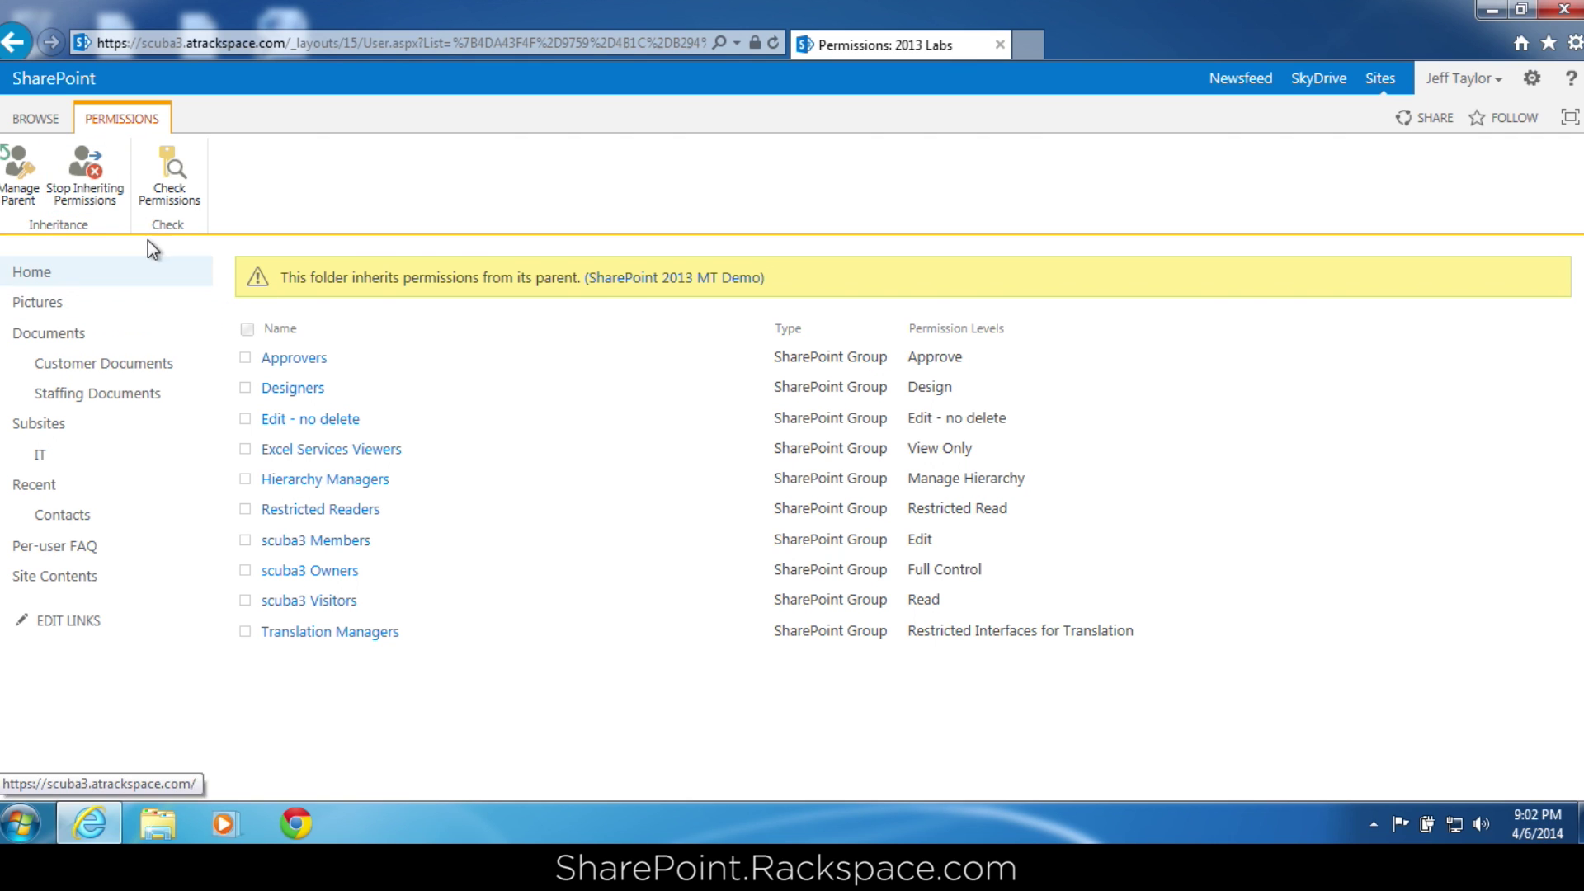
click(109, 198)
click(908, 500)
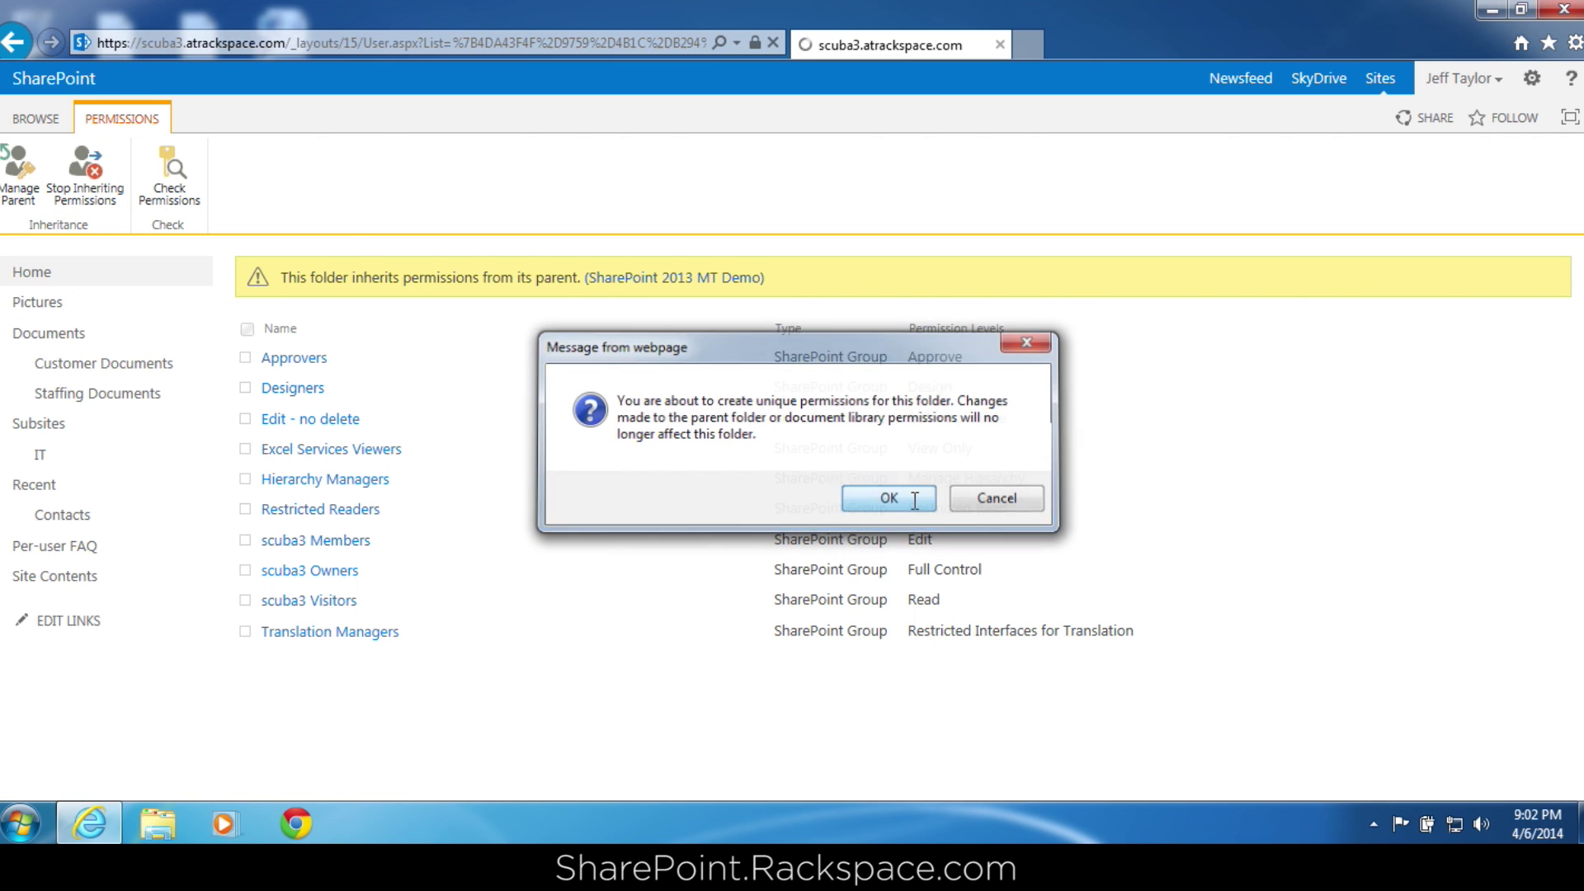
Remove permissions for all selected groups, then start granting new access to the folder.
click(251, 331)
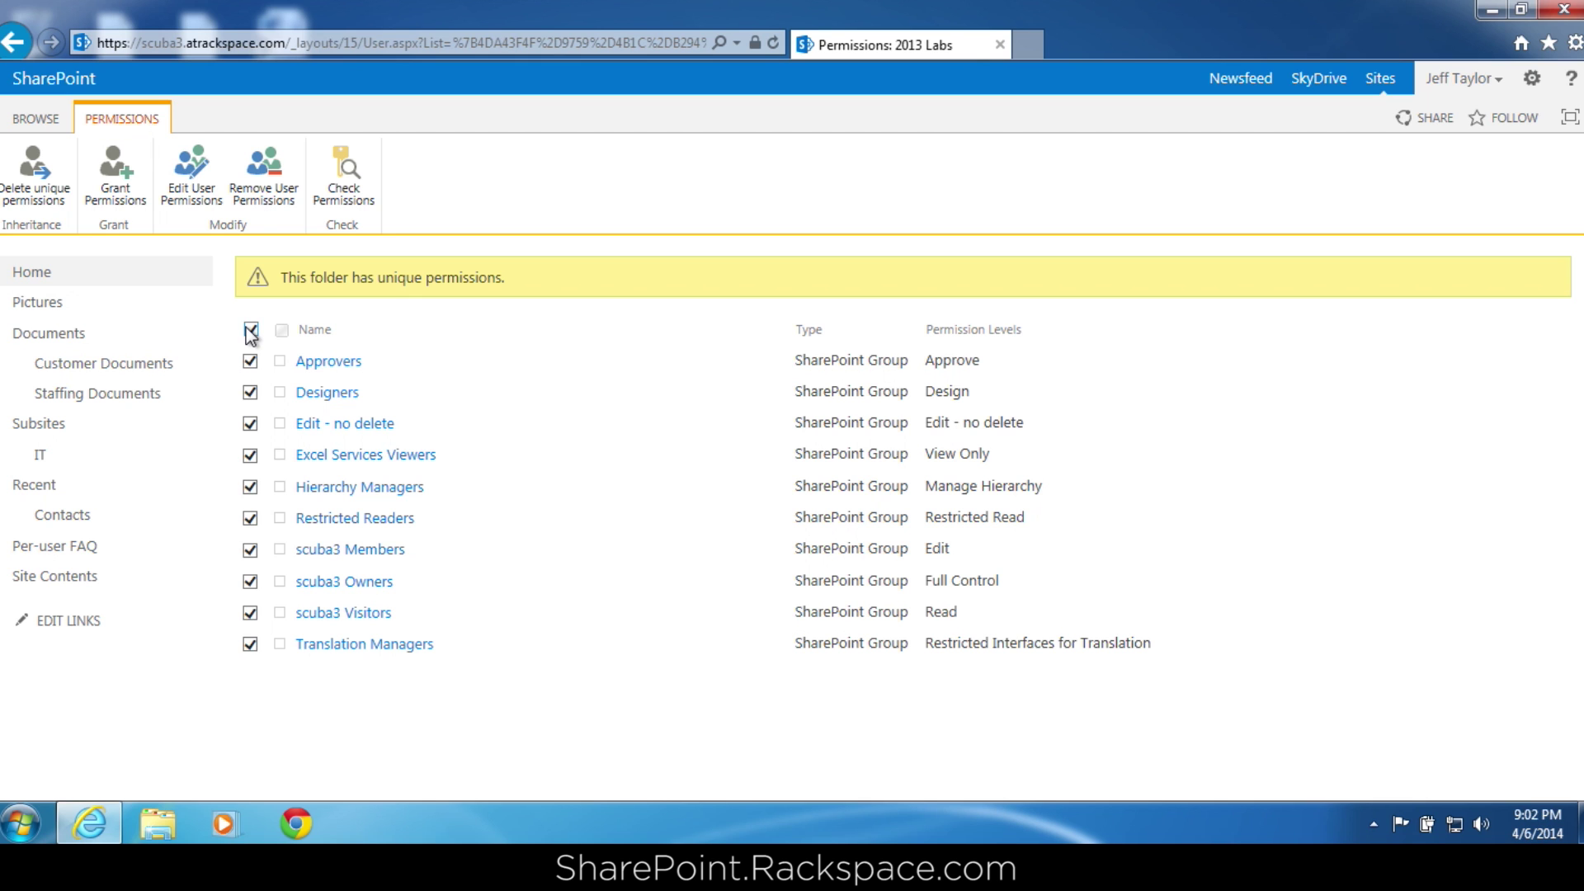
click(276, 181)
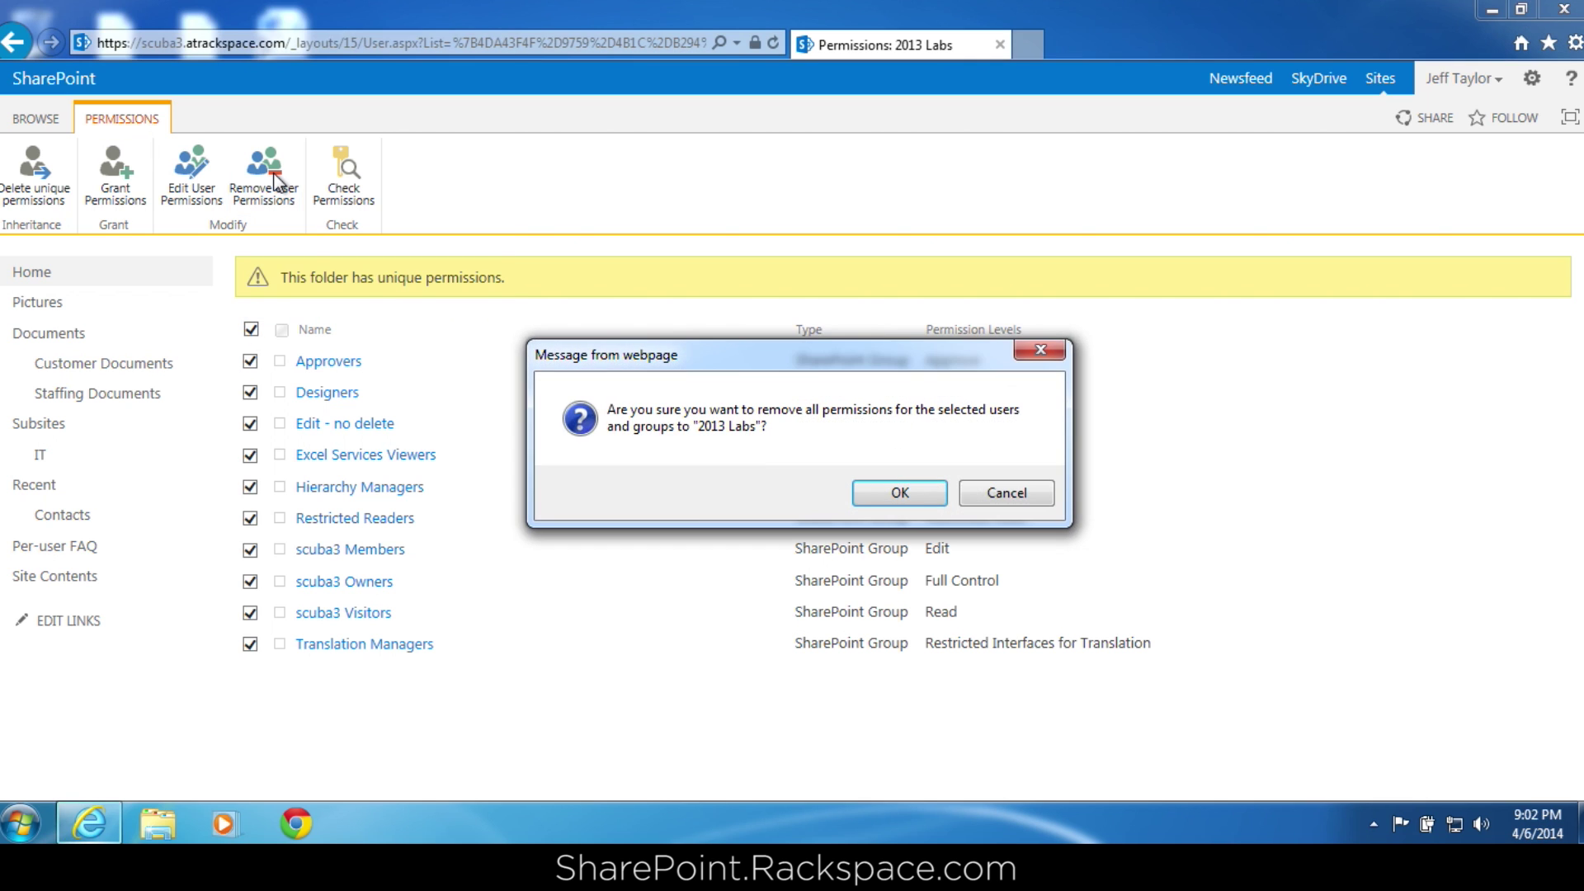
click(895, 494)
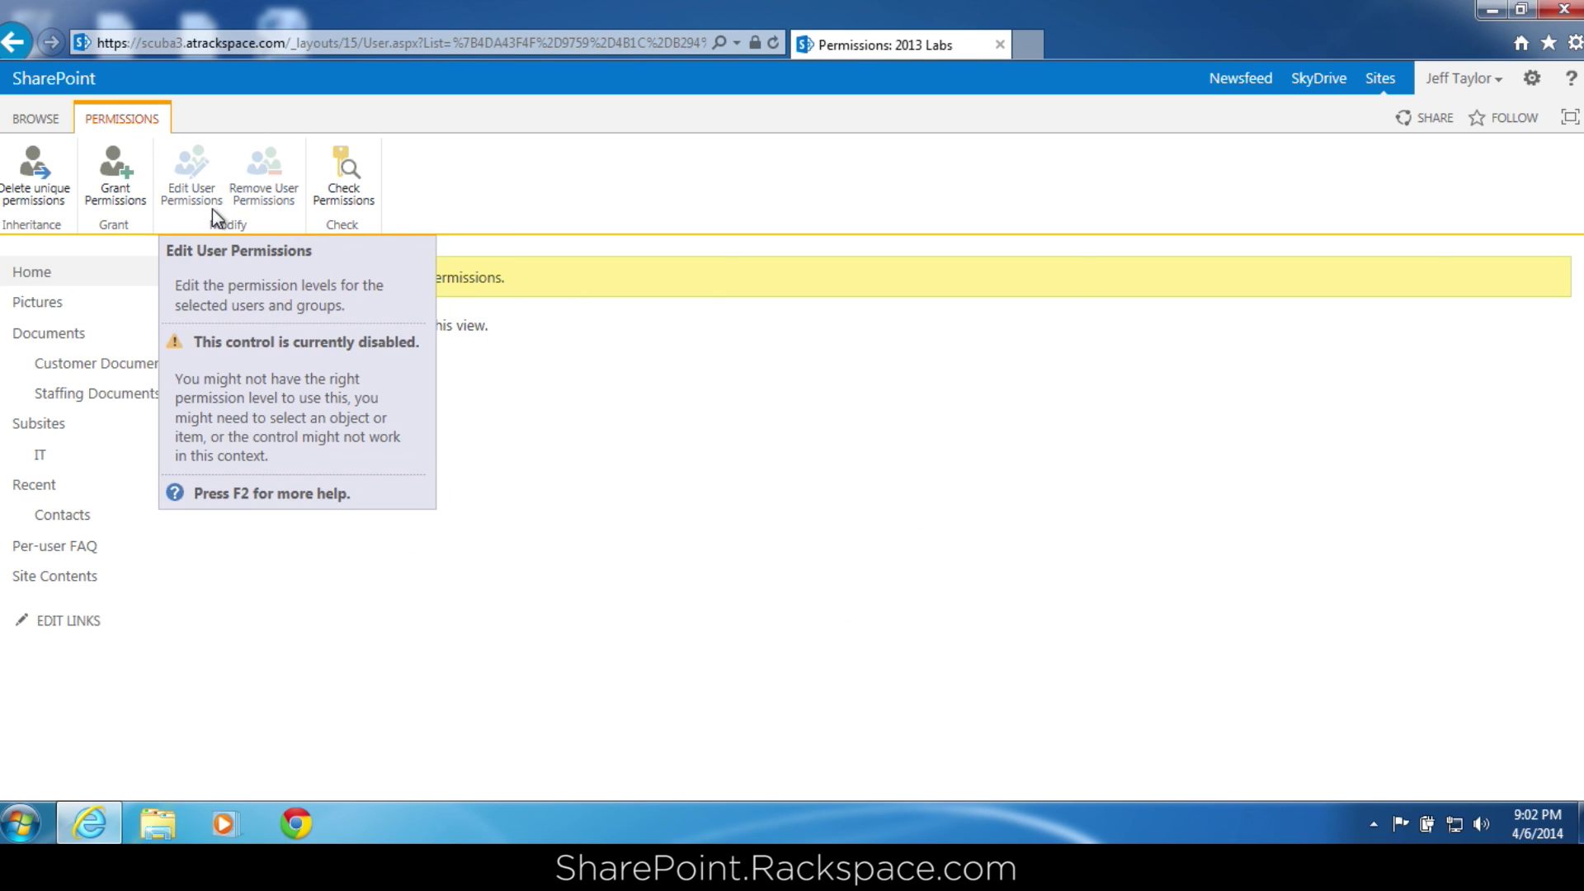
click(126, 175)
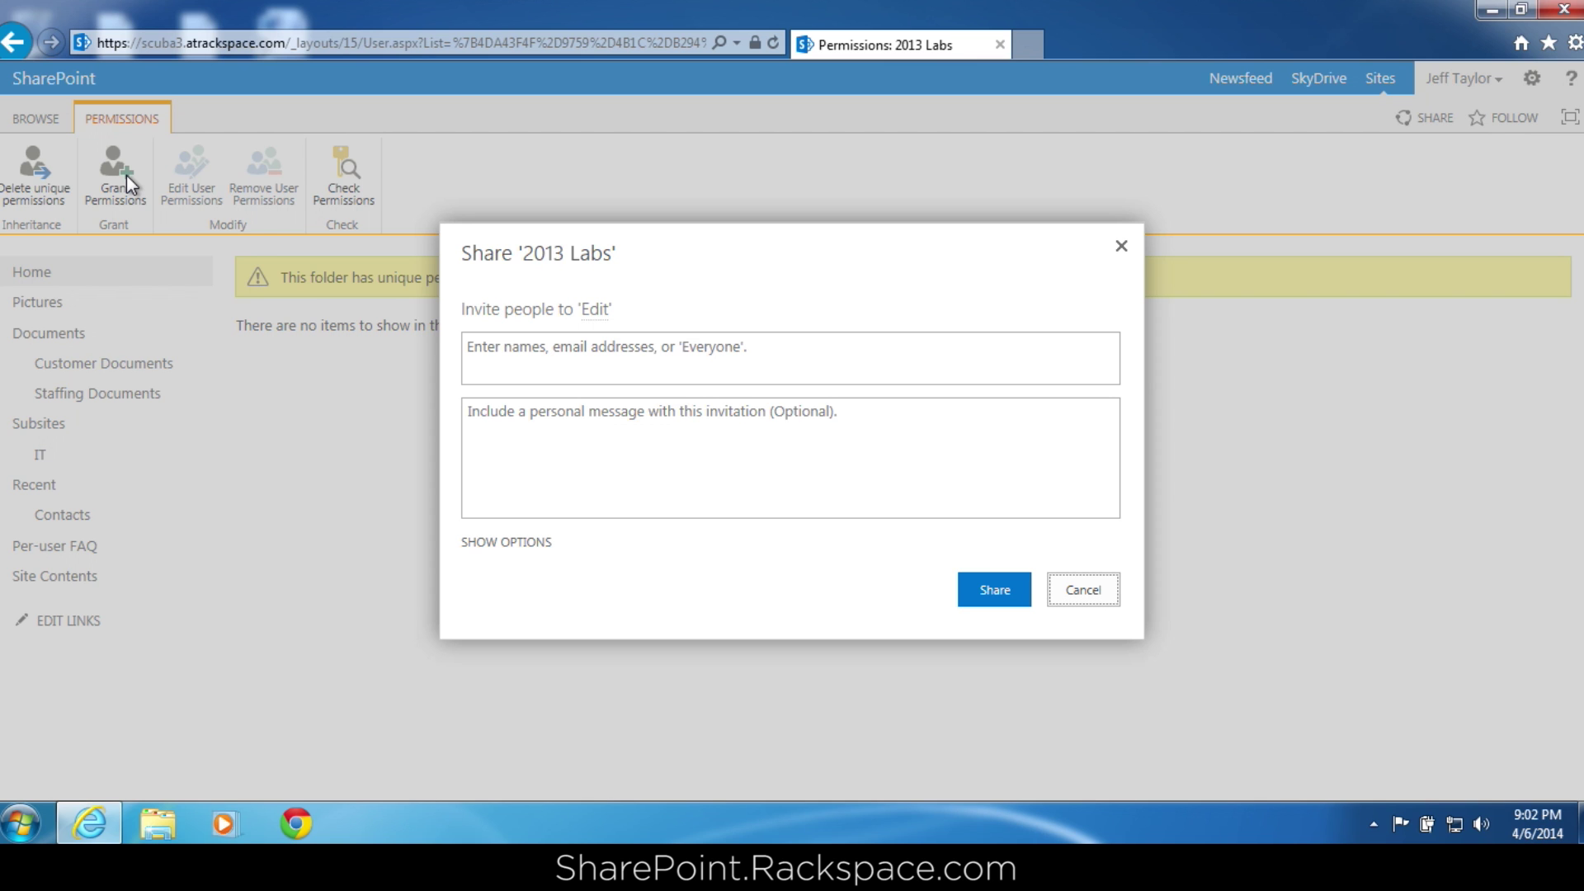
Share 2013 Labs with the looked-up user at Full Control, with no email invitation.
click(580, 365)
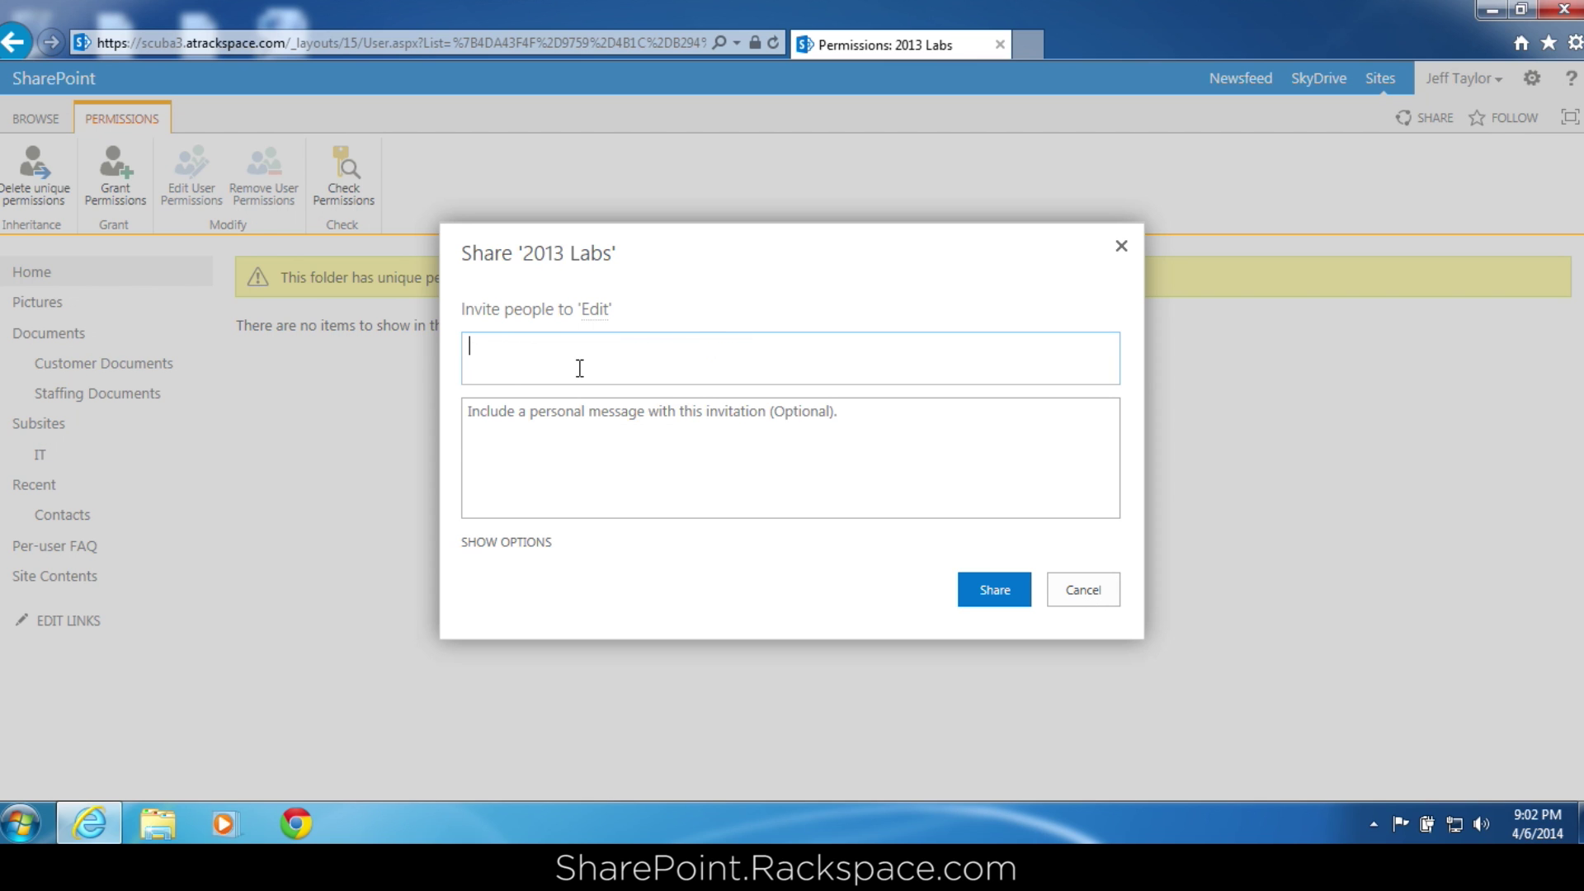
text(shane)
click(548, 406)
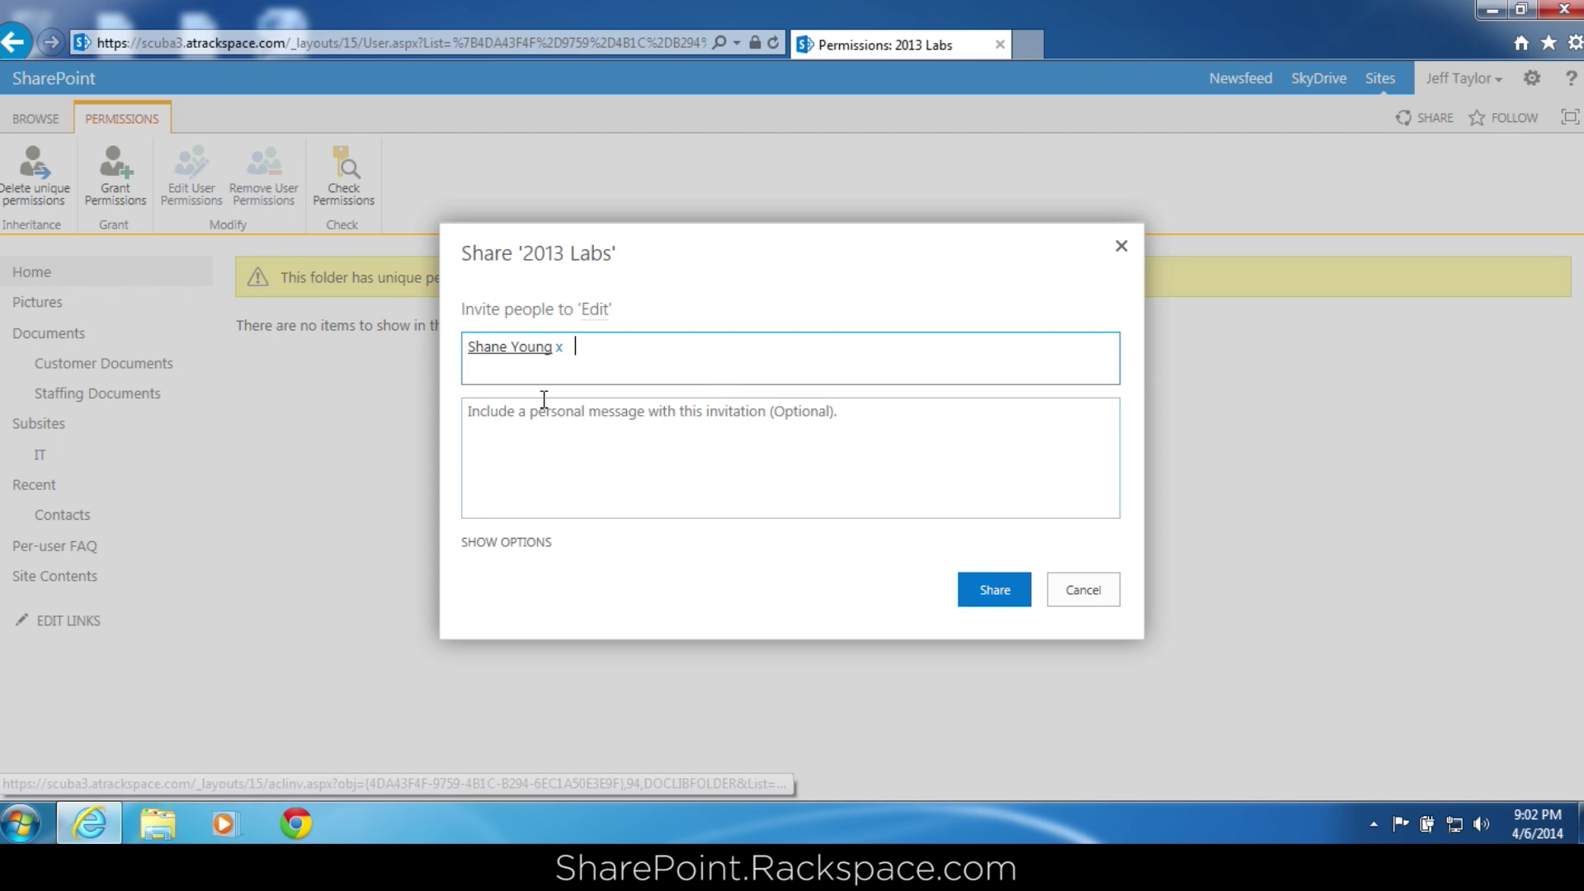
click(525, 541)
click(468, 526)
click(486, 587)
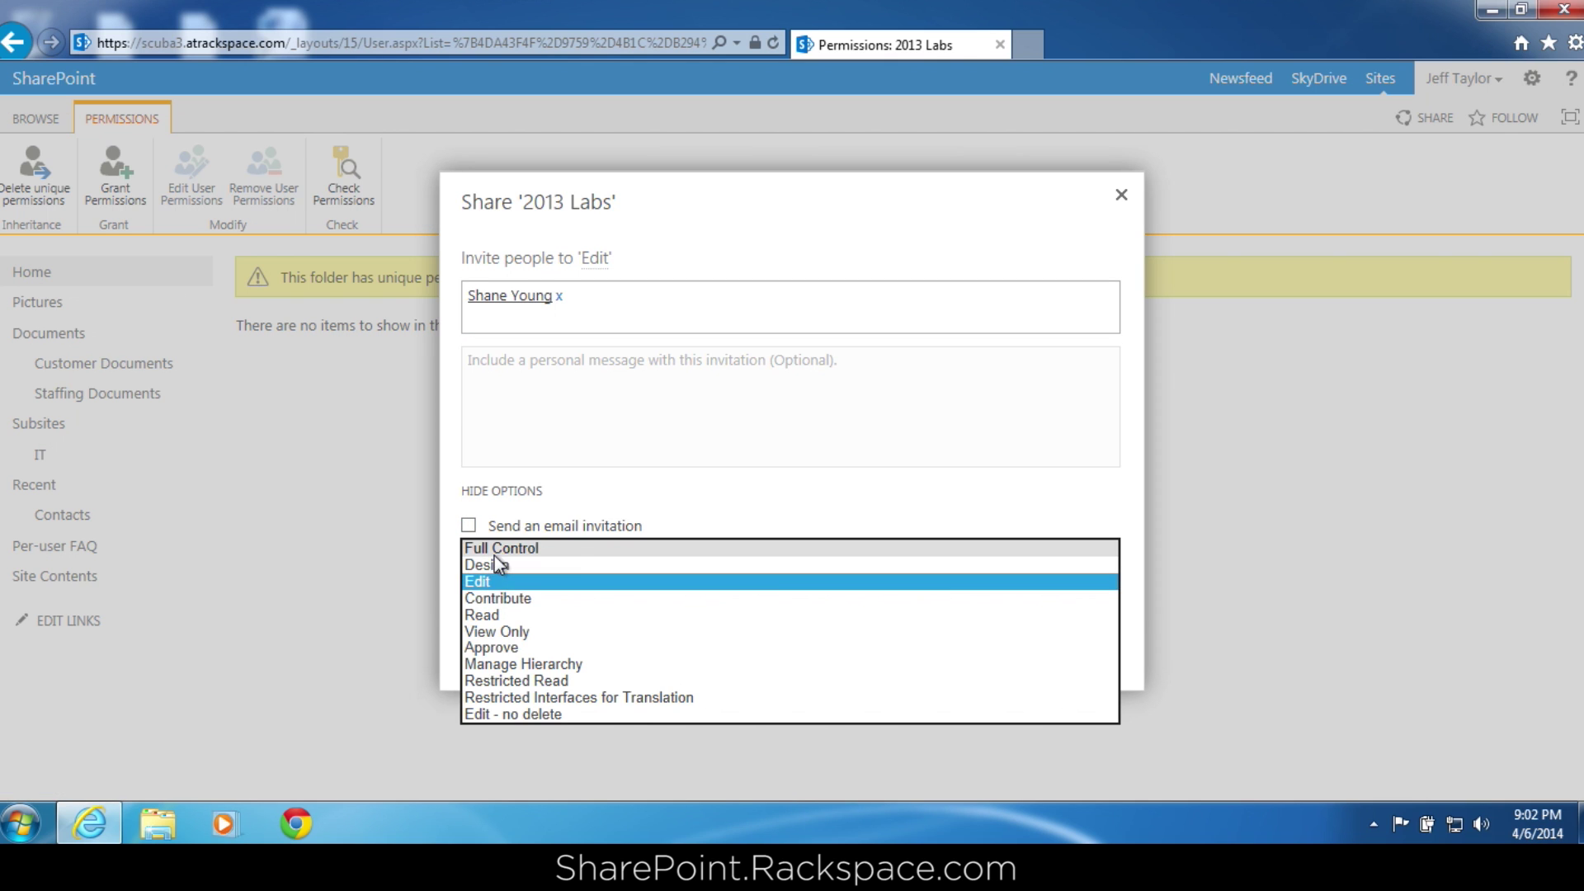
click(494, 551)
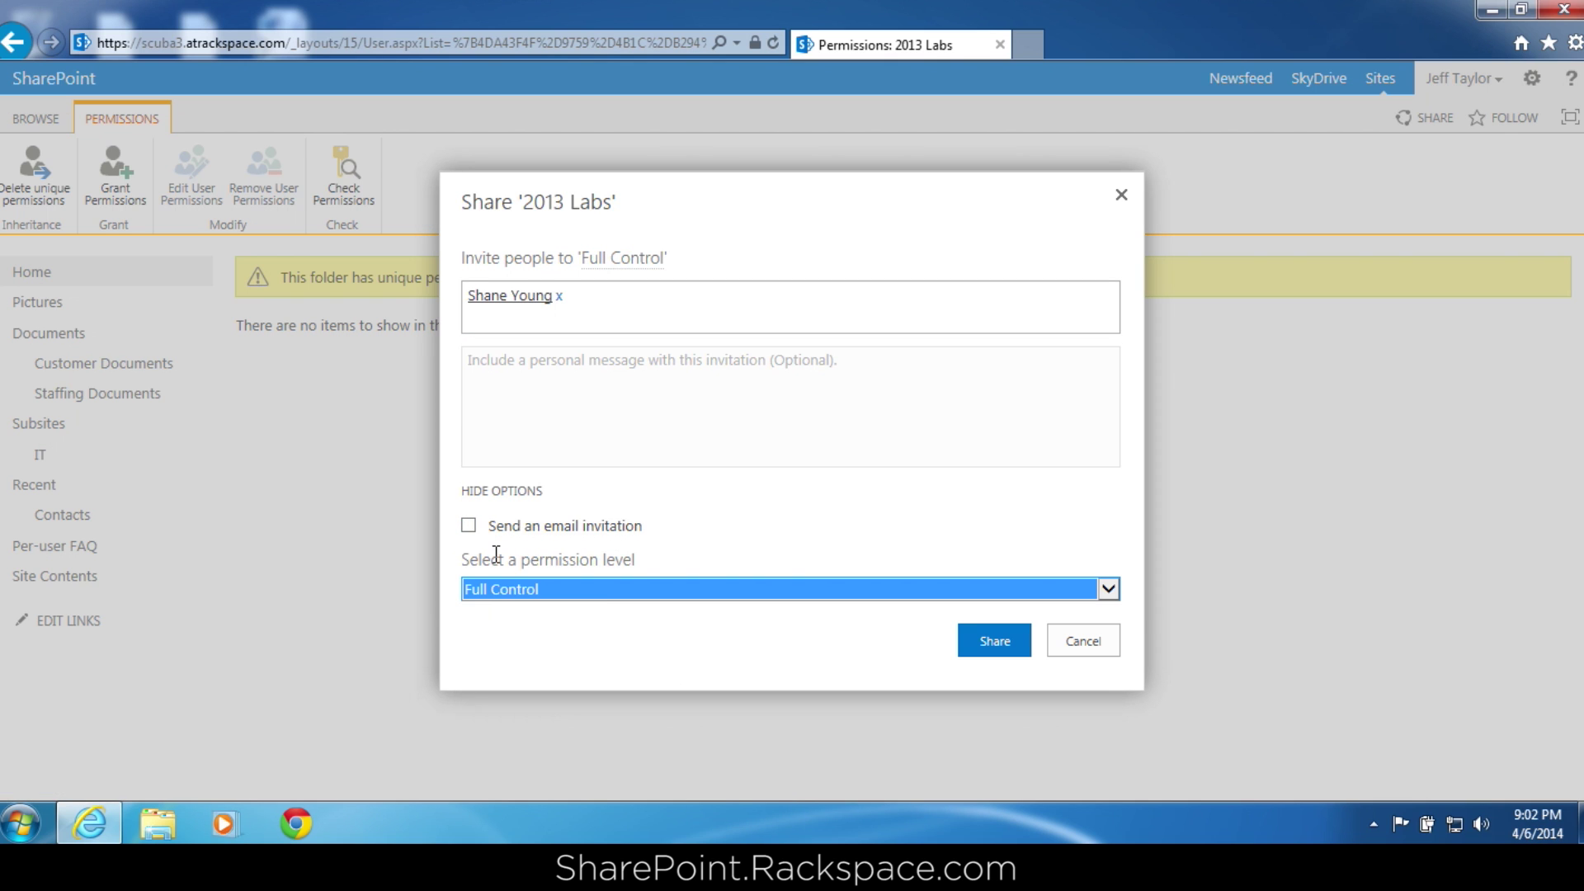
click(991, 651)
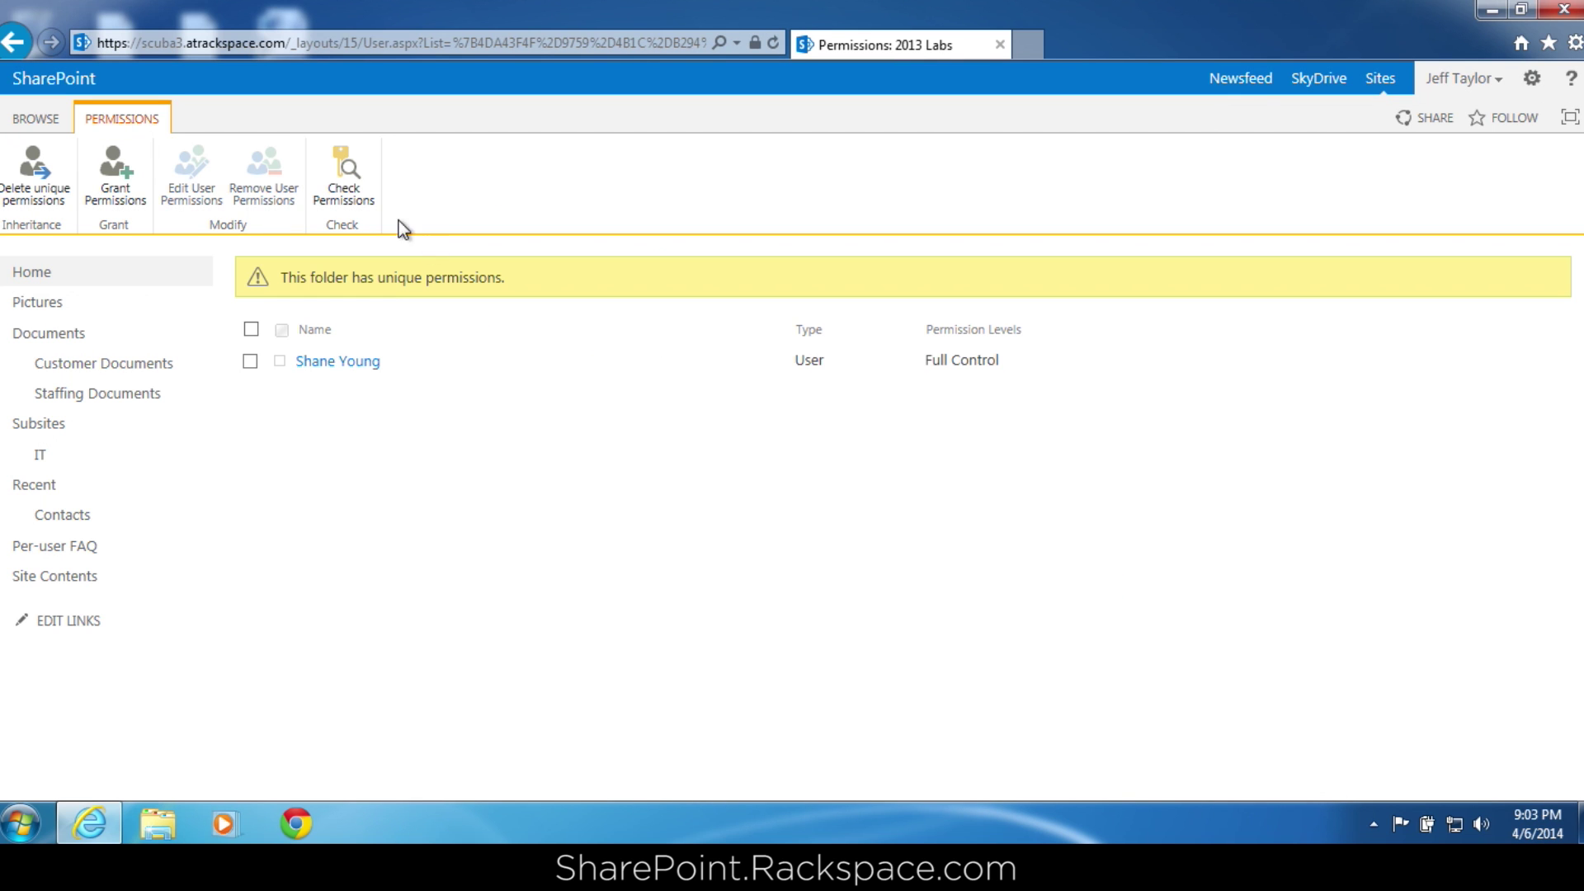
Check a second user's permissions on 2013 Labs, find None, and close the result.
click(354, 191)
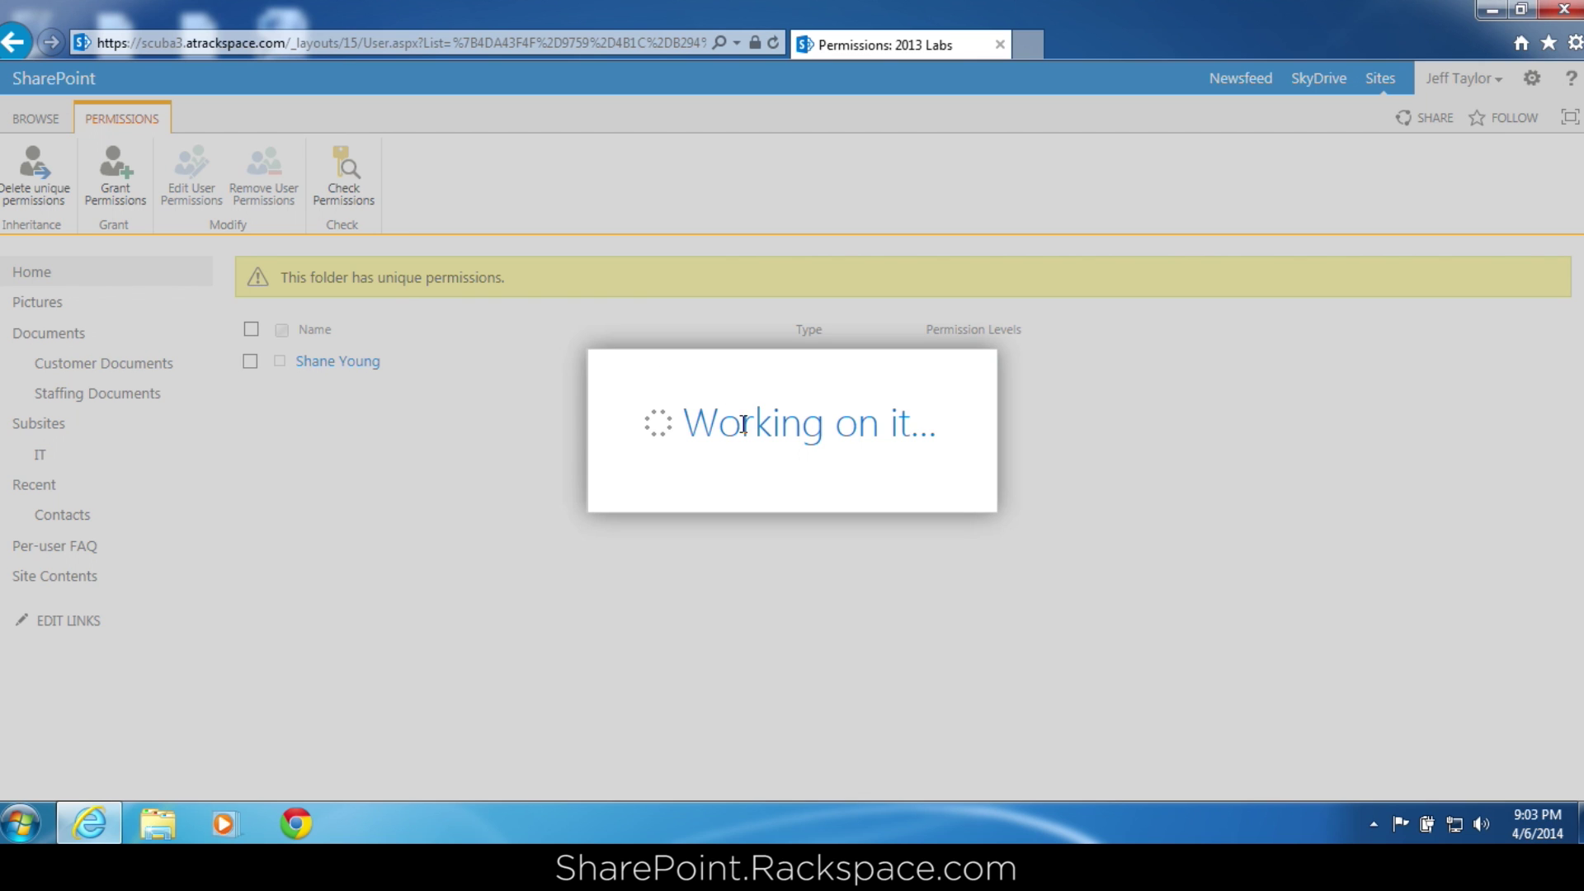
text(justin)
click(707, 454)
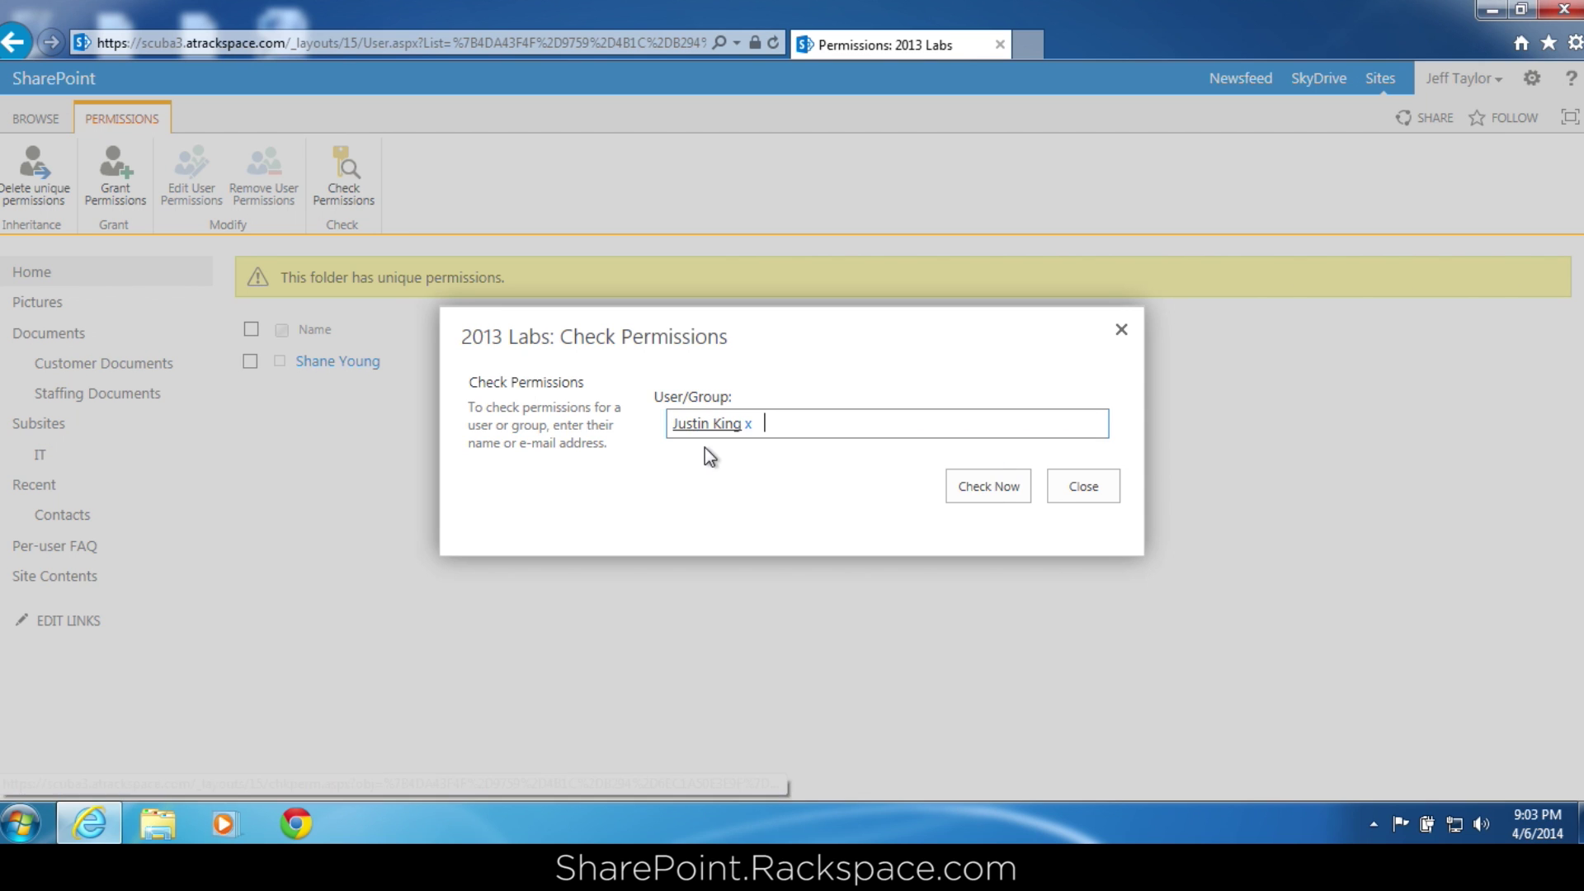
click(996, 483)
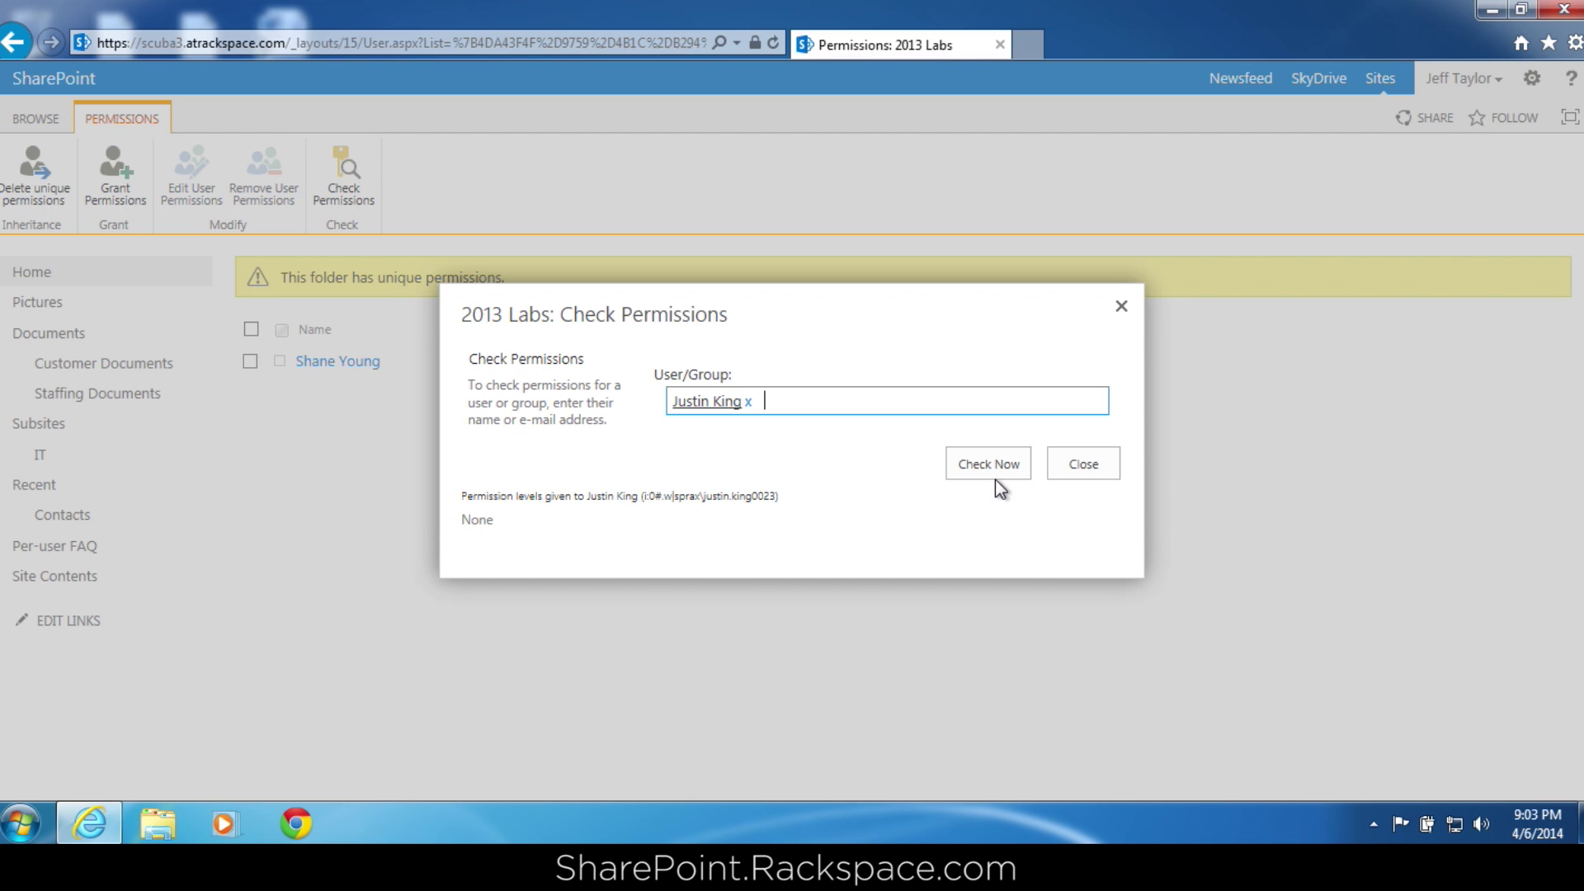
click(1078, 466)
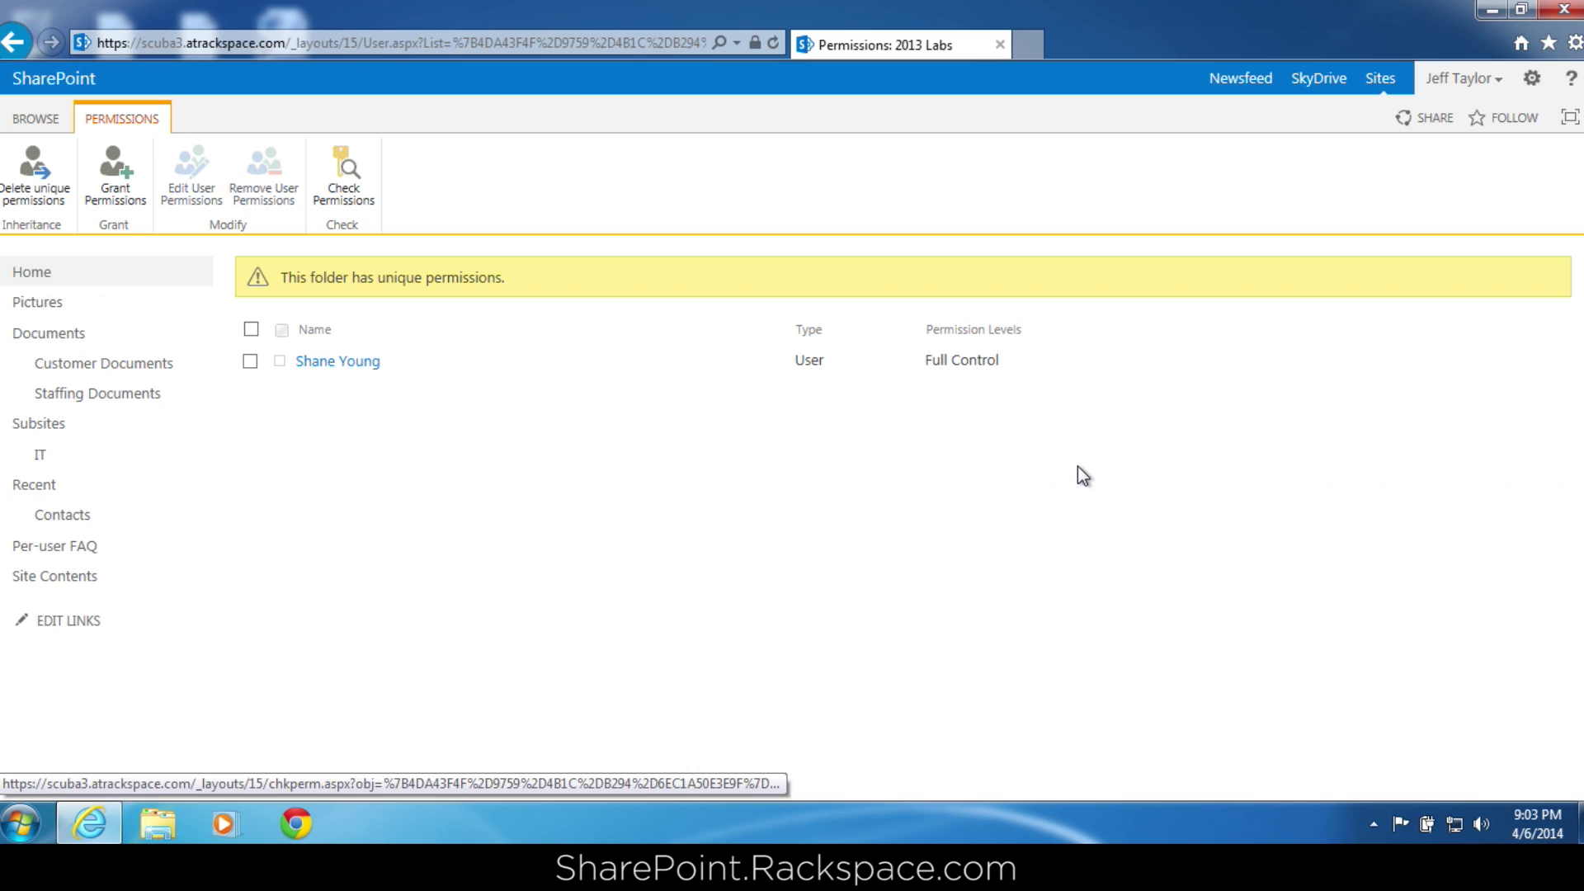
Sign out of the SharePoint site and confirm closing the browser tab.
click(1477, 92)
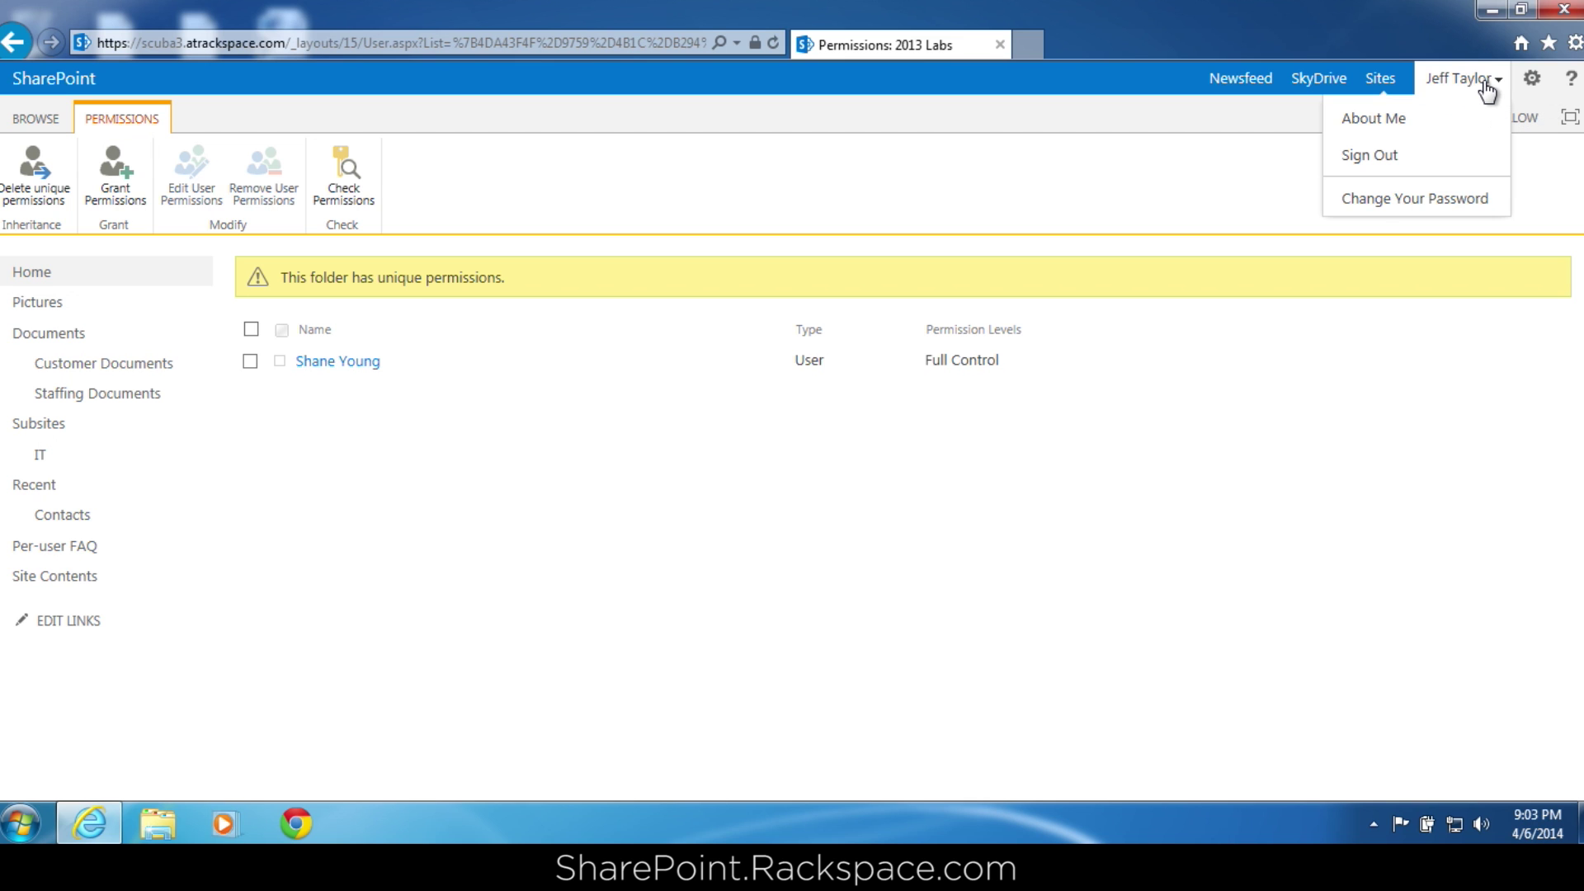
click(1397, 173)
click(880, 501)
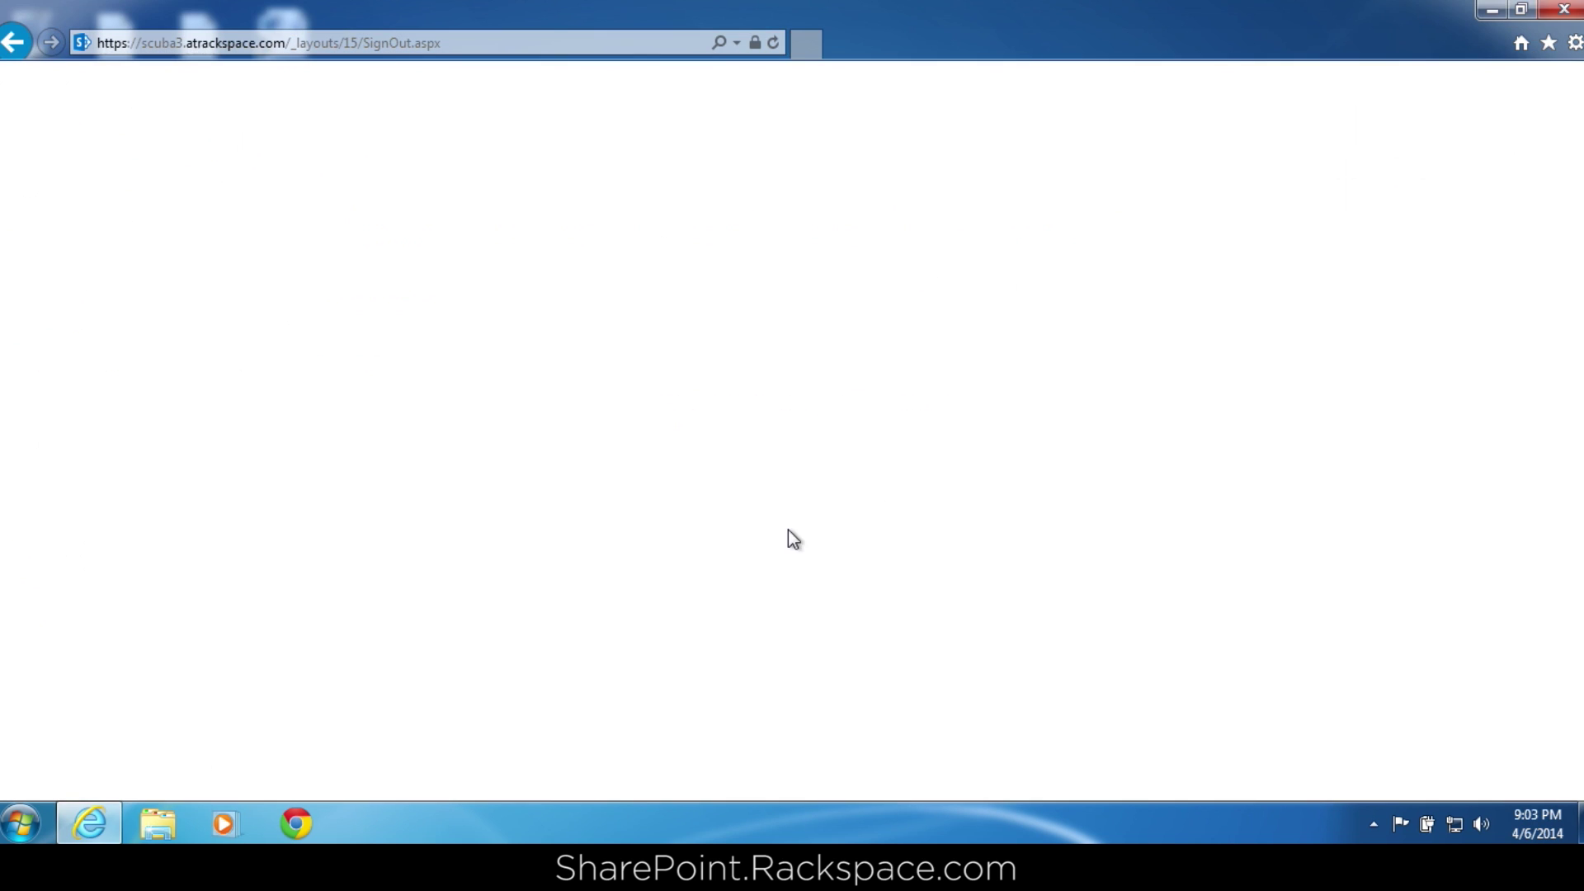
Relaunch the browser and sign in with the second test user's e-mail address and password.
click(88, 822)
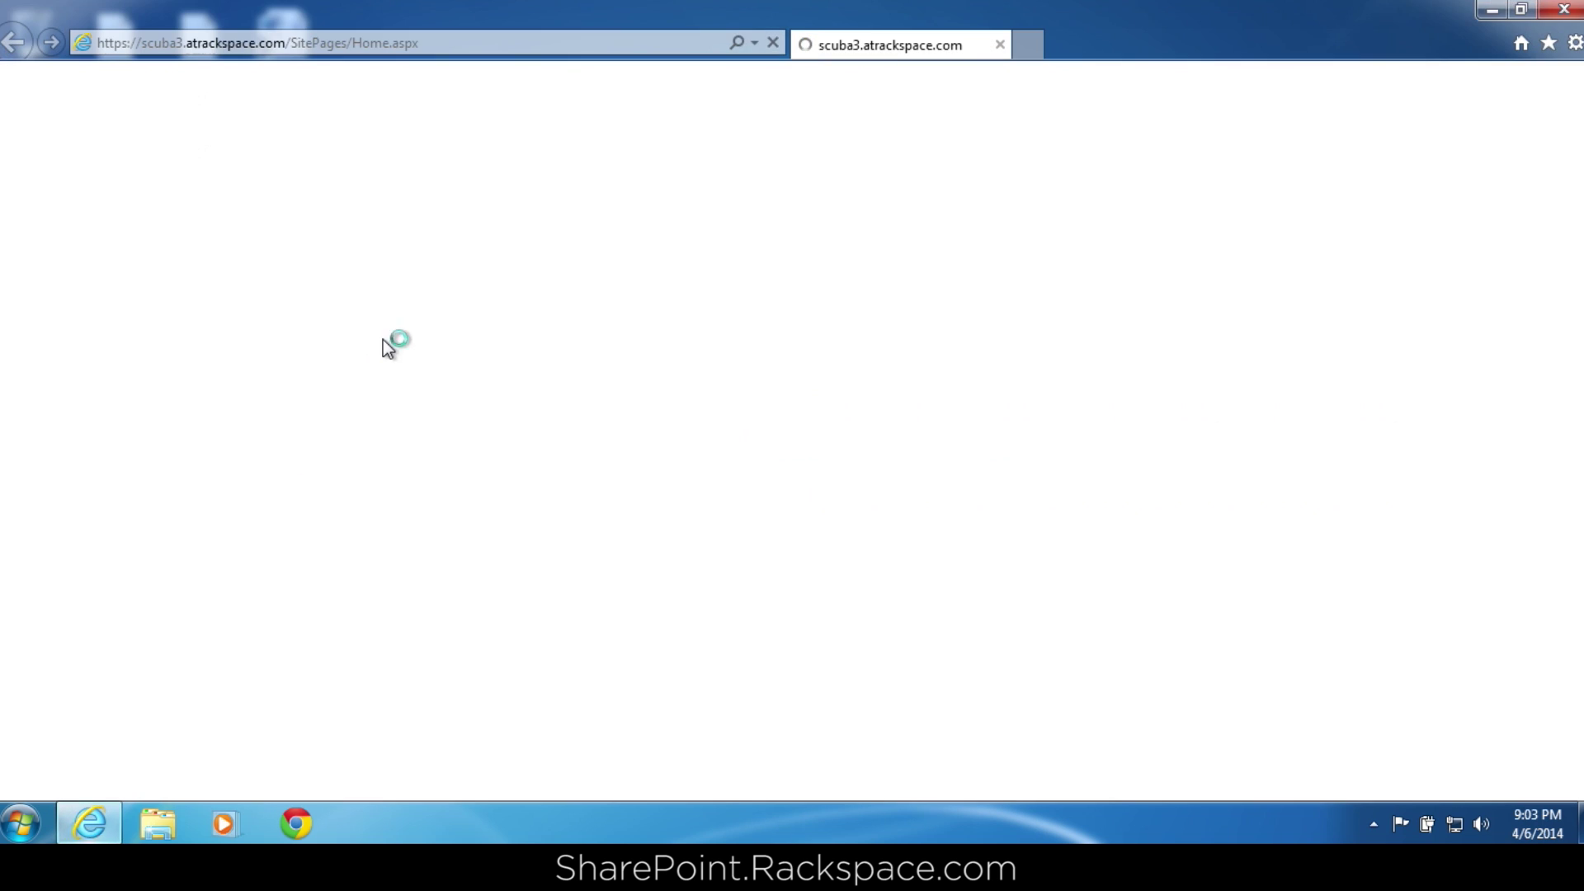
click(747, 536)
click(717, 427)
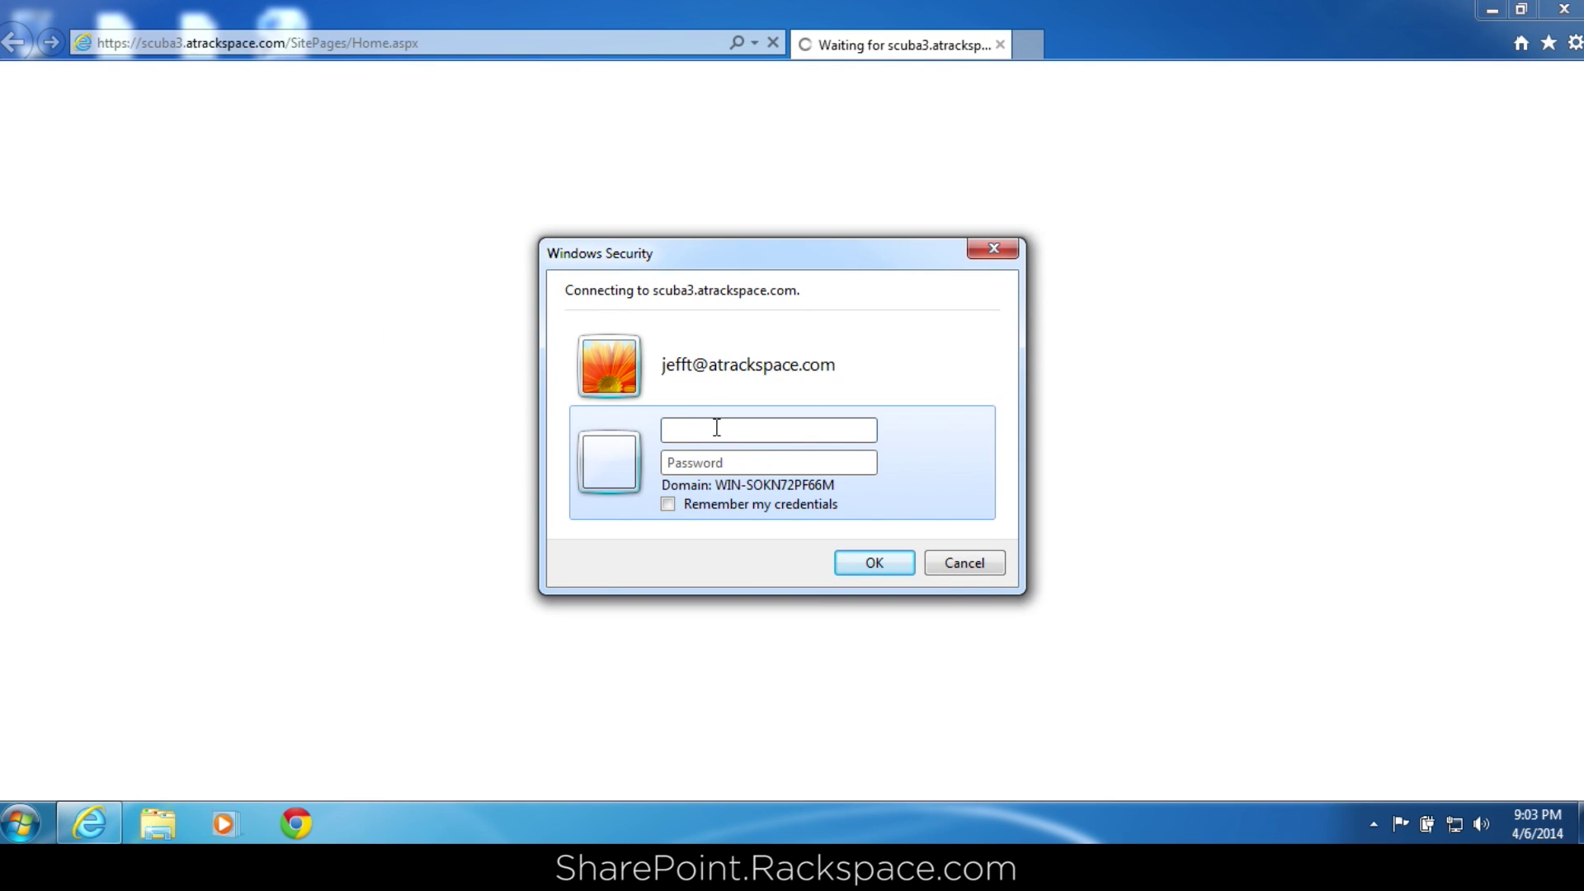
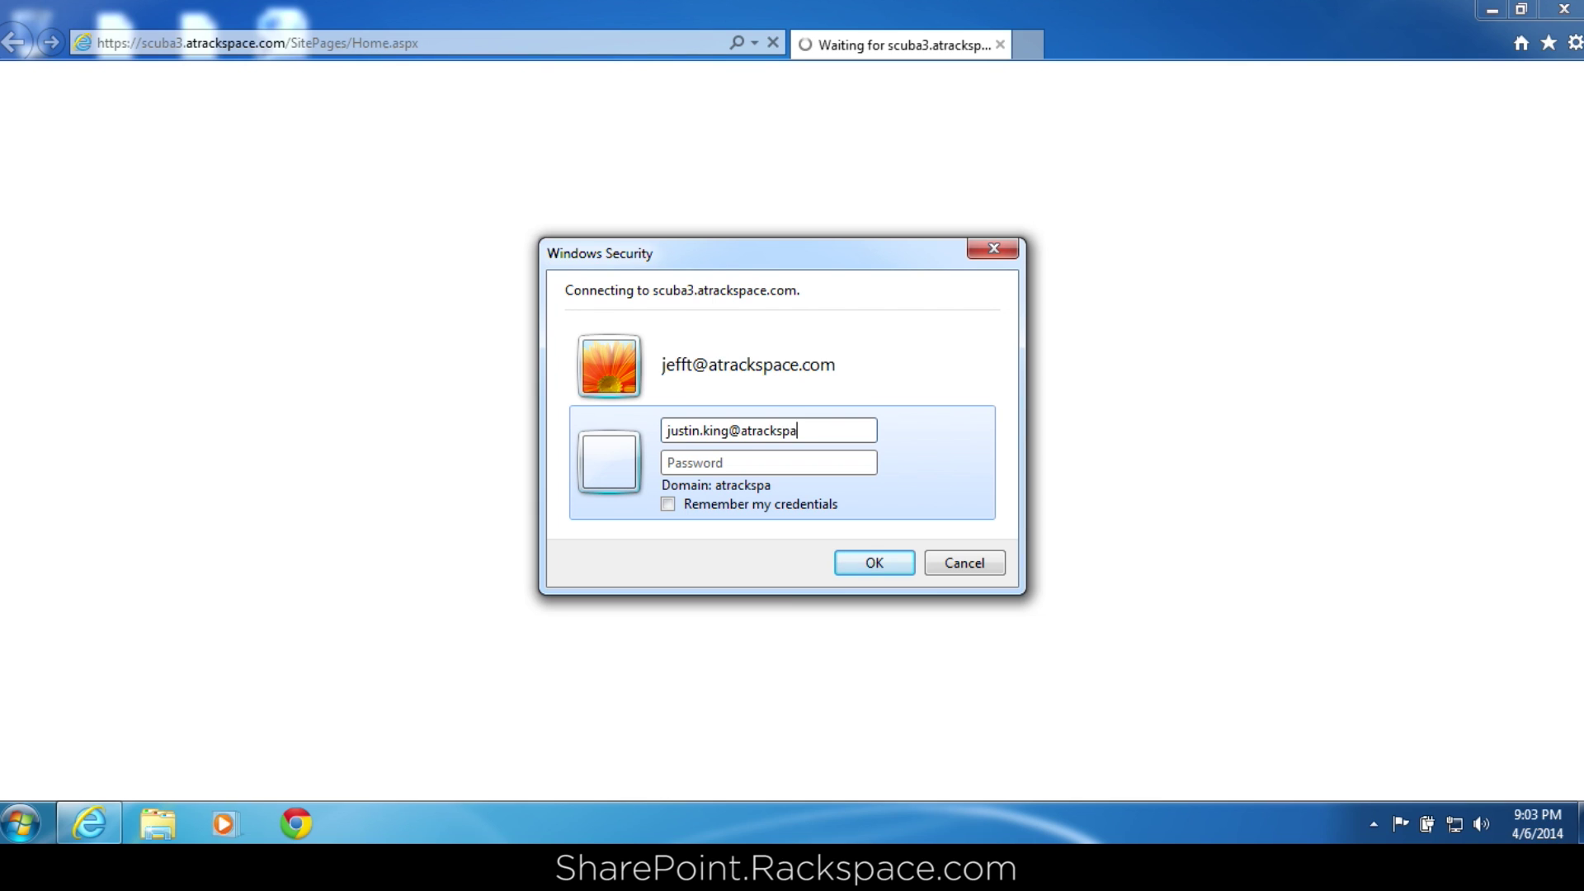
key(Tab)
text(•••••••••)
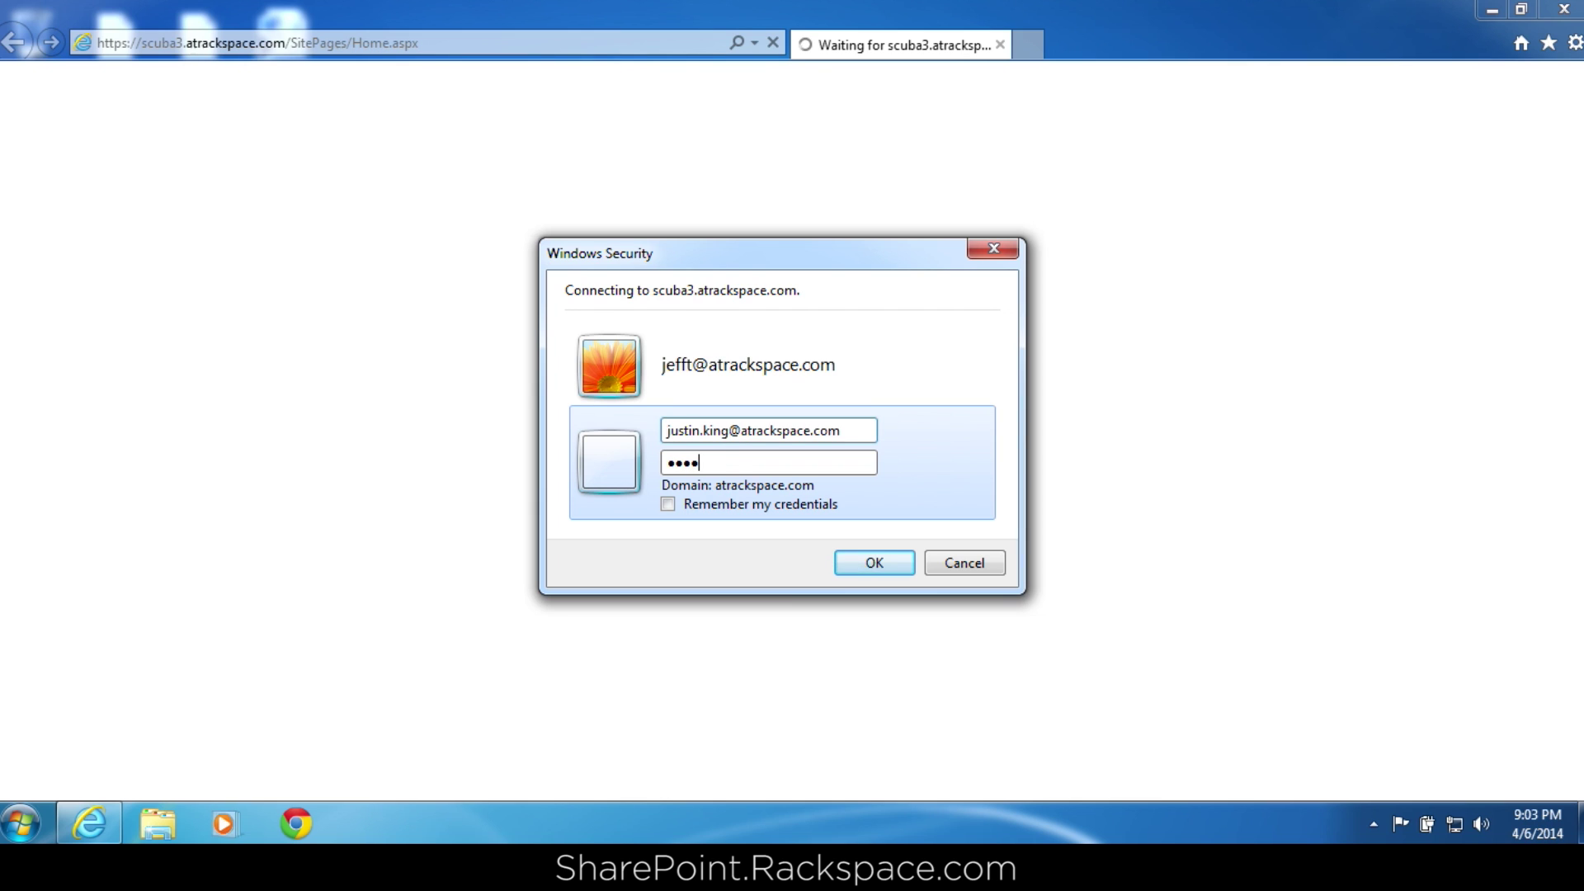
text(•••)
click(848, 561)
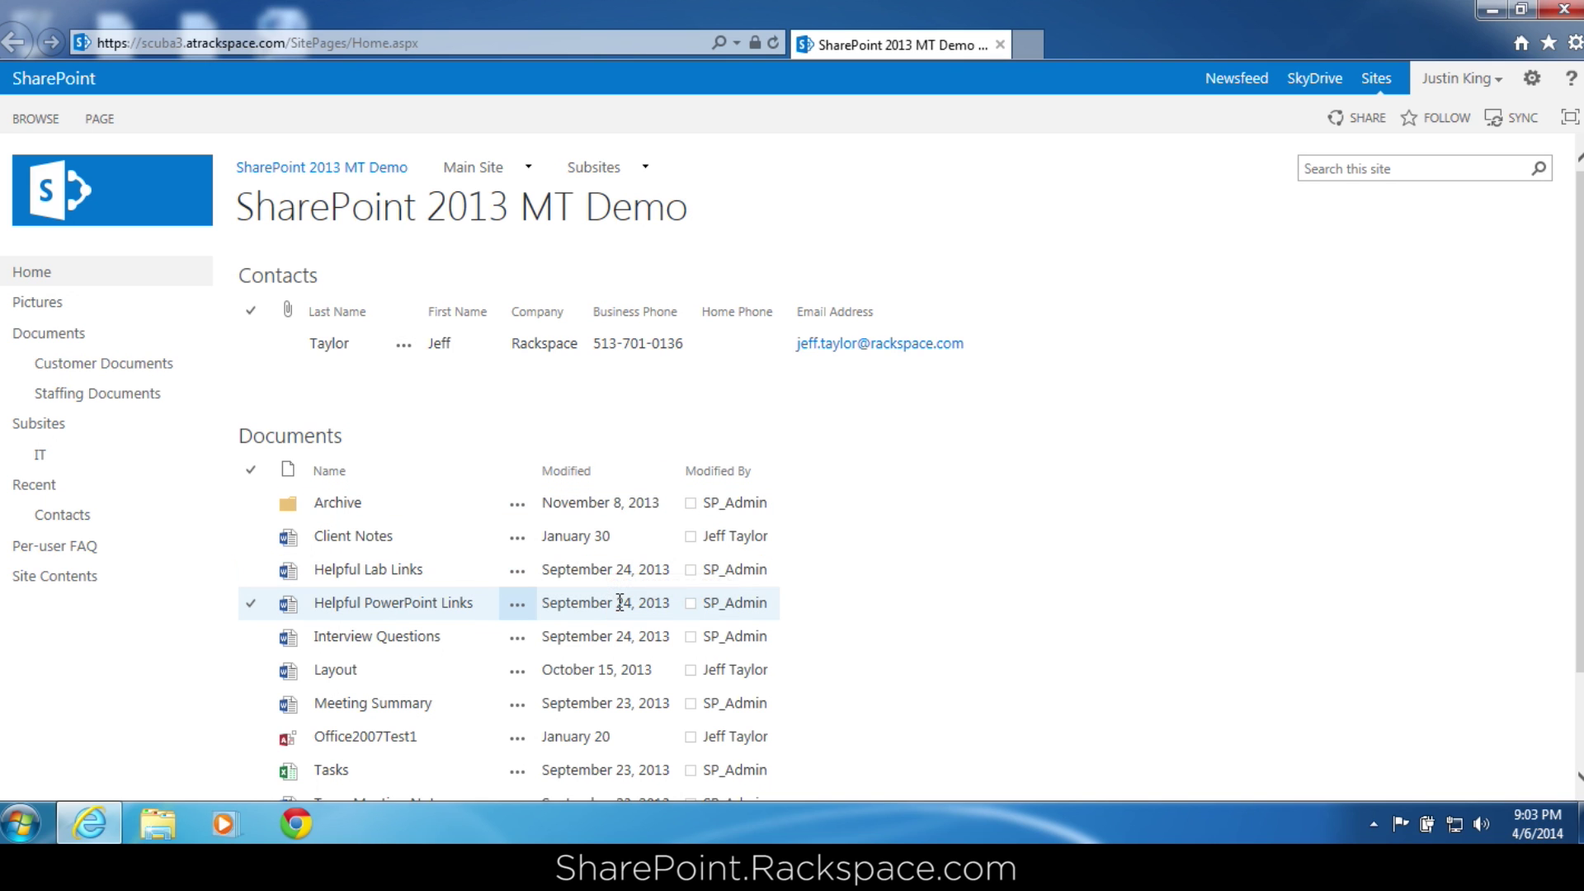
Confirm Documents shows no 2013 Labs folder for this user, then sign out and close the tab.
click(316, 441)
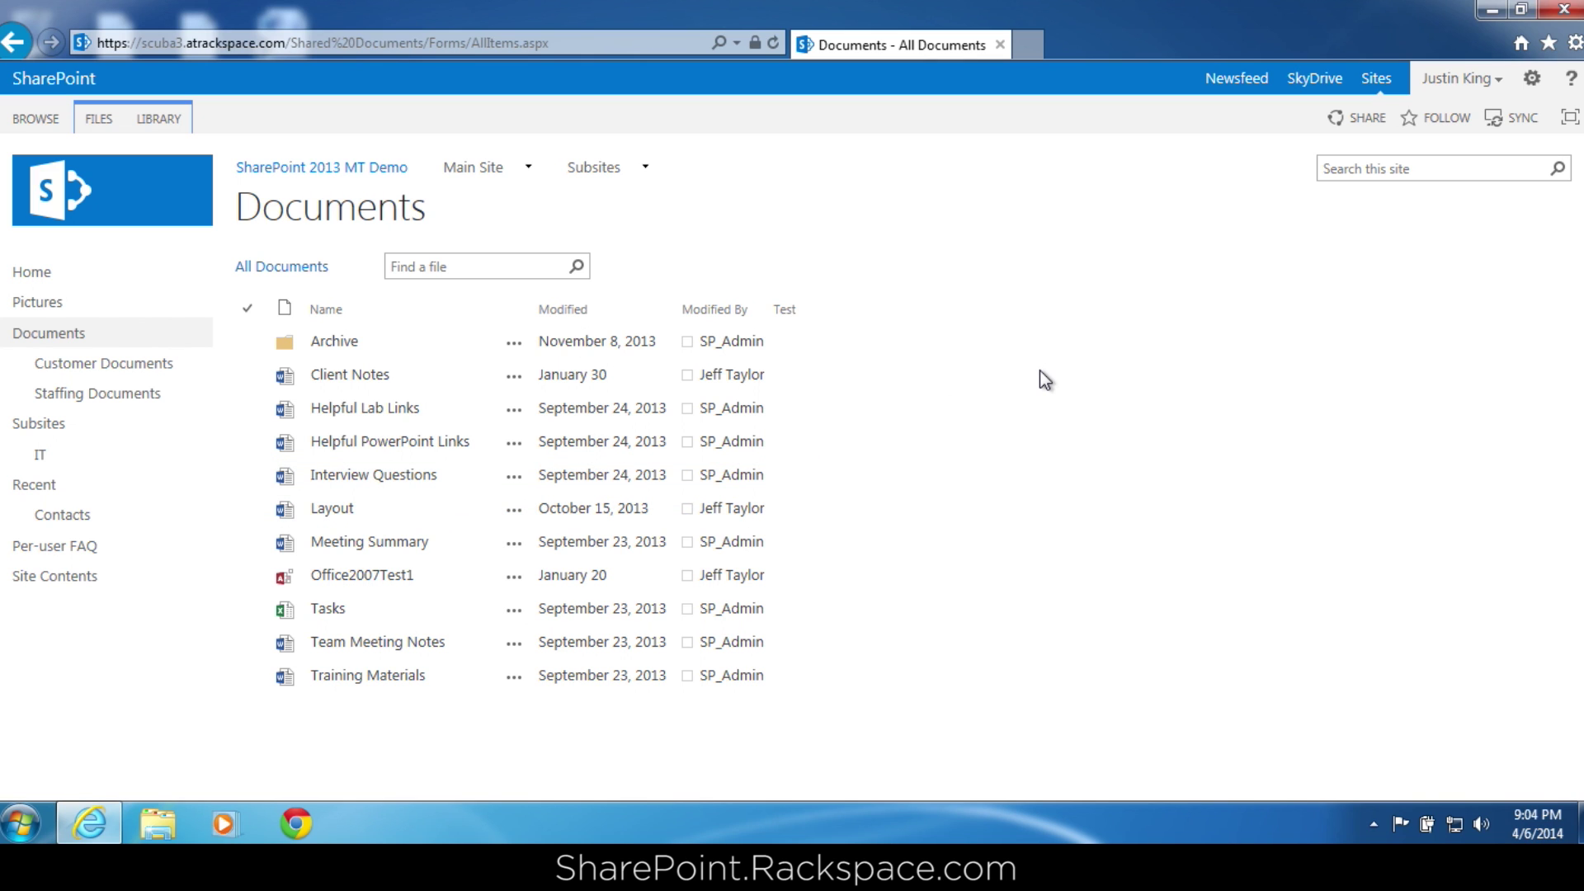
click(1476, 82)
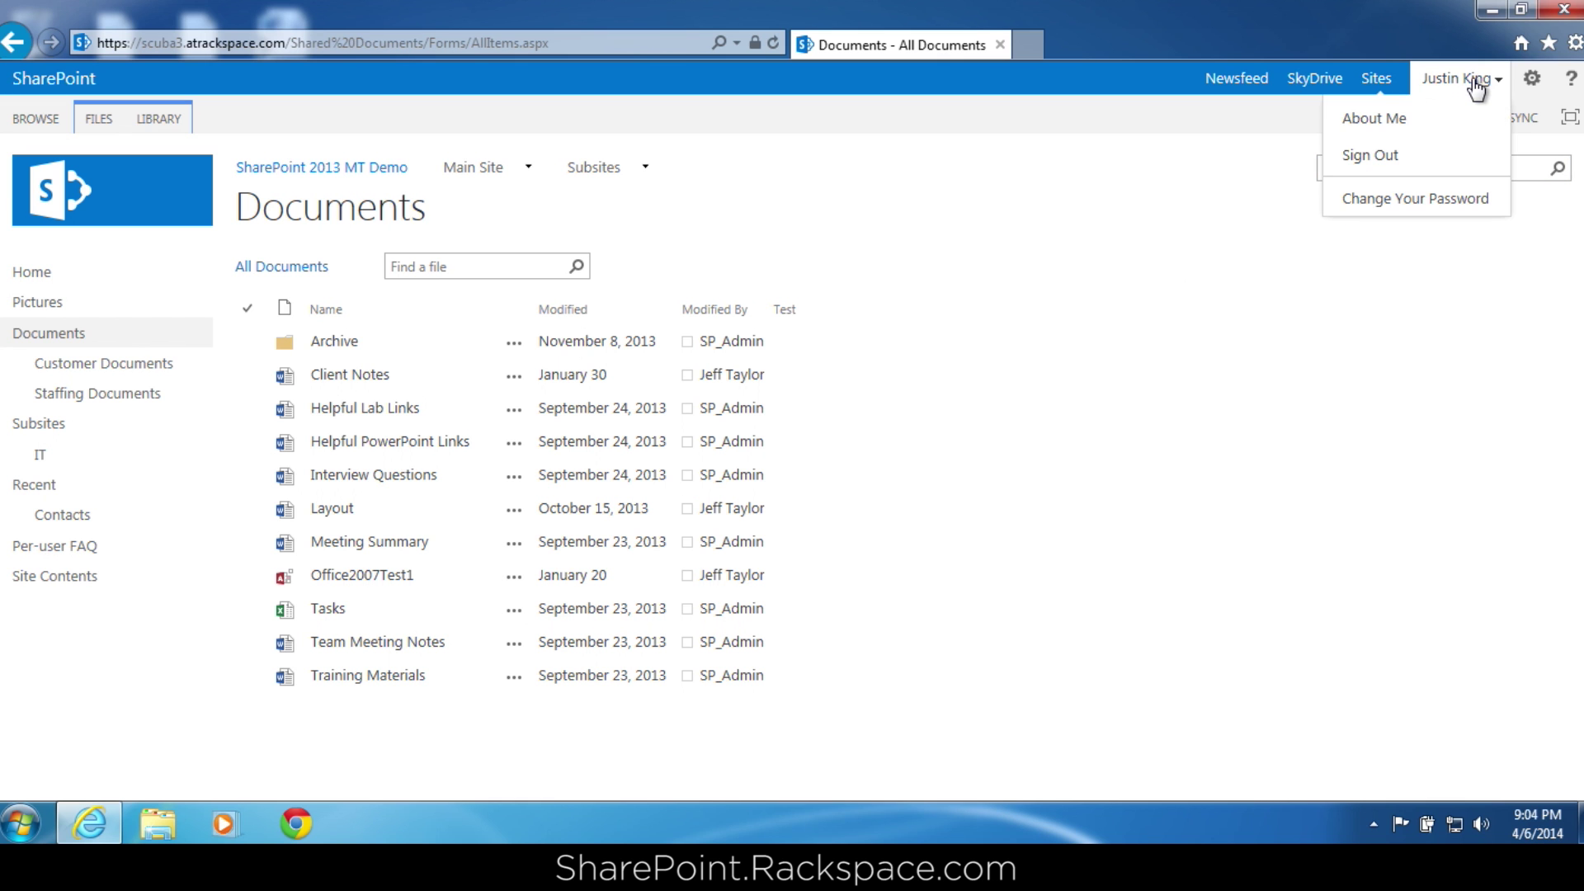
click(1394, 156)
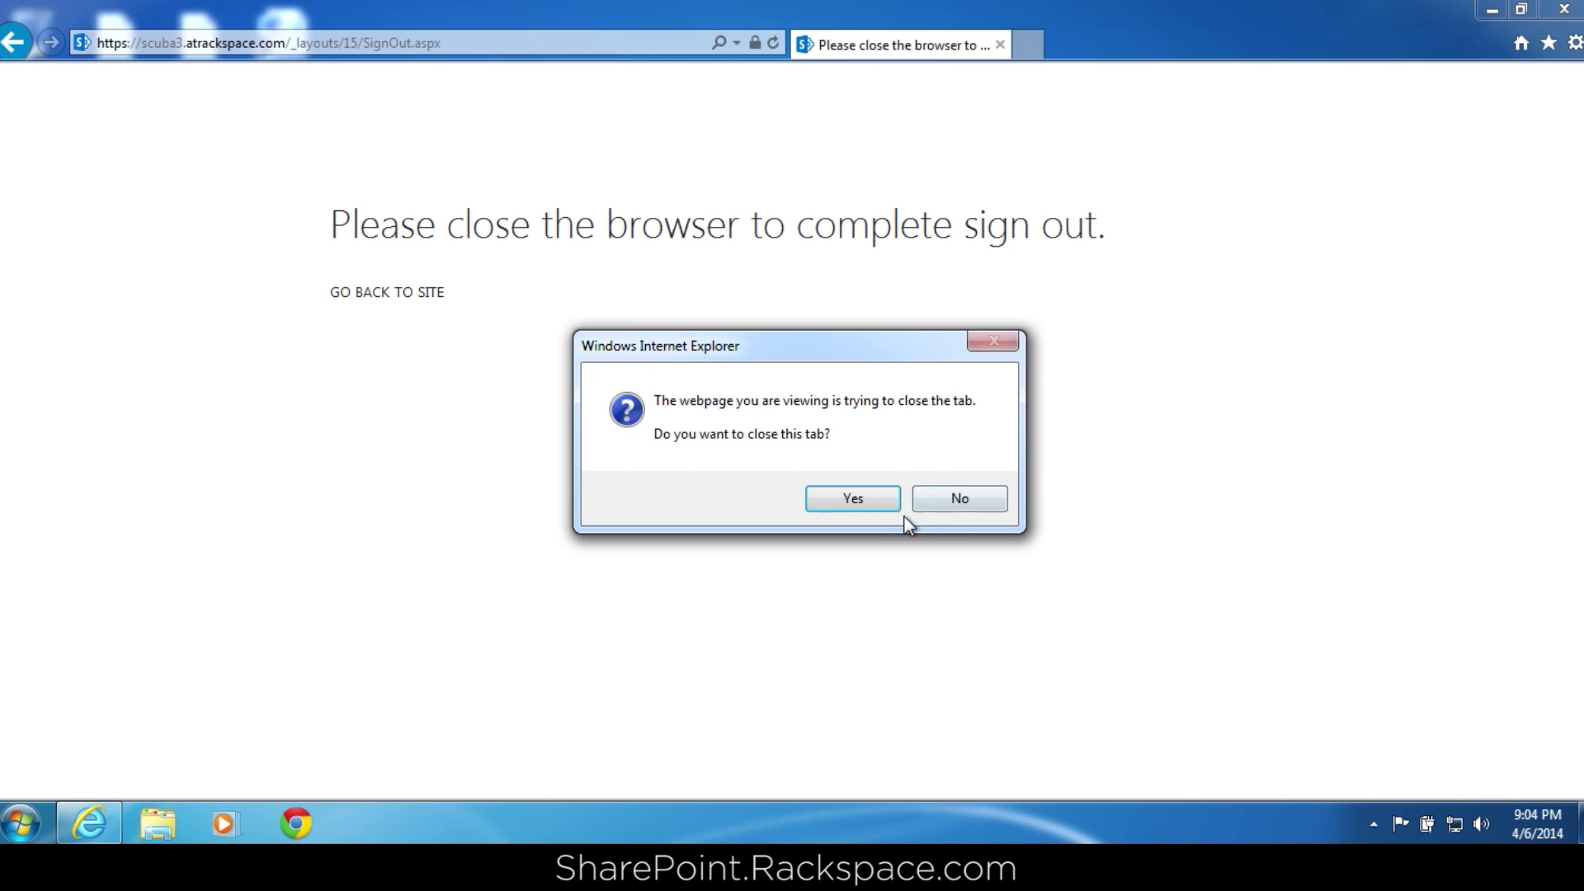
click(879, 501)
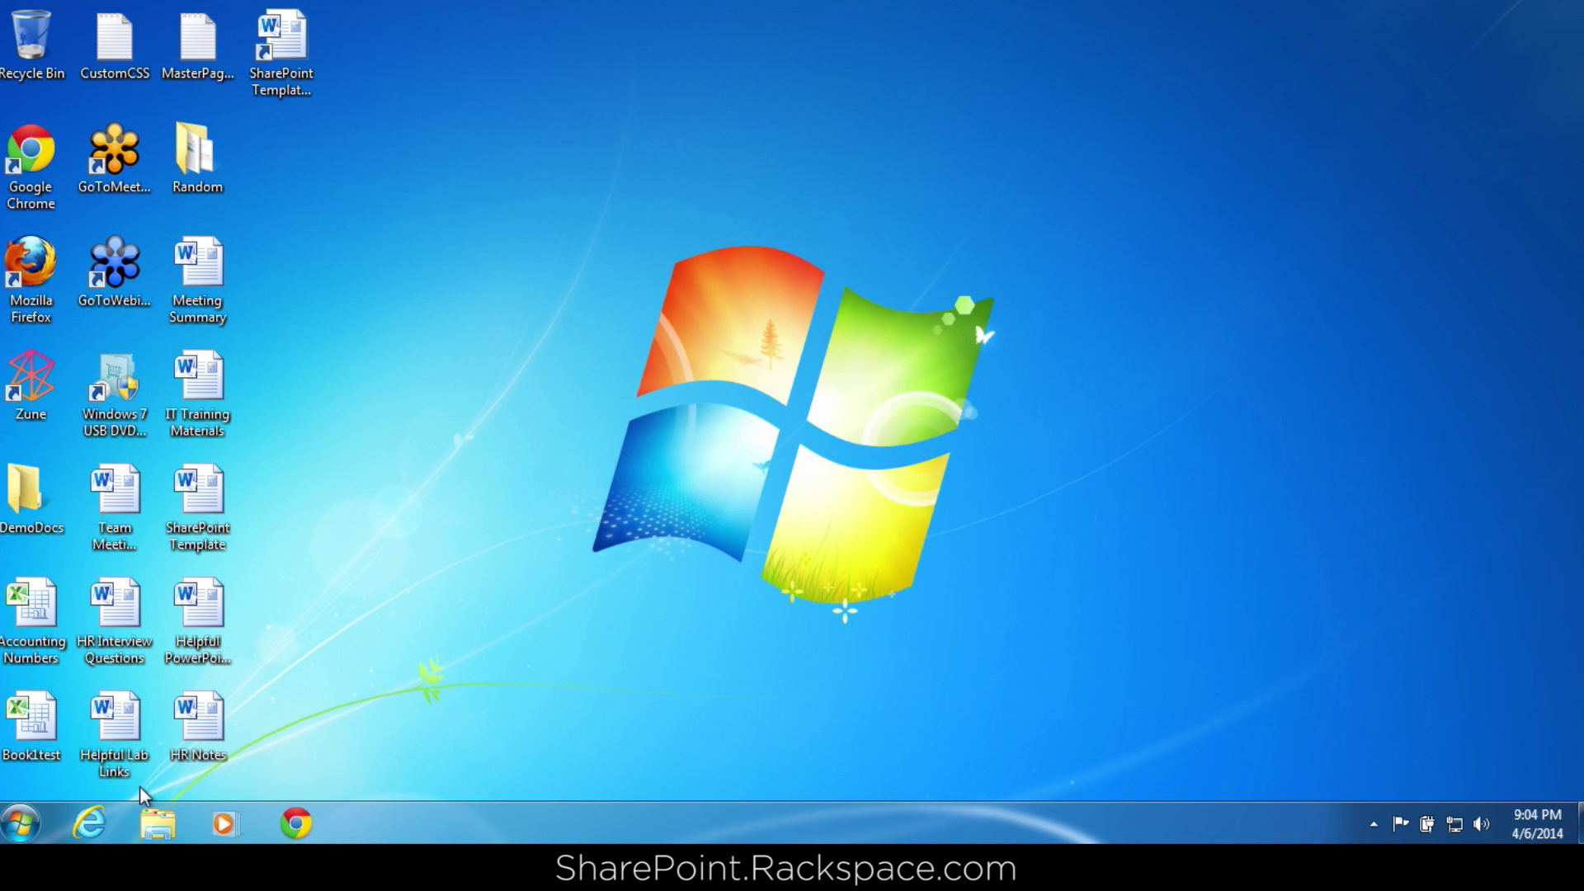
Relaunch the browser and sign in with the Full Control user's e-mail address and password.
click(89, 824)
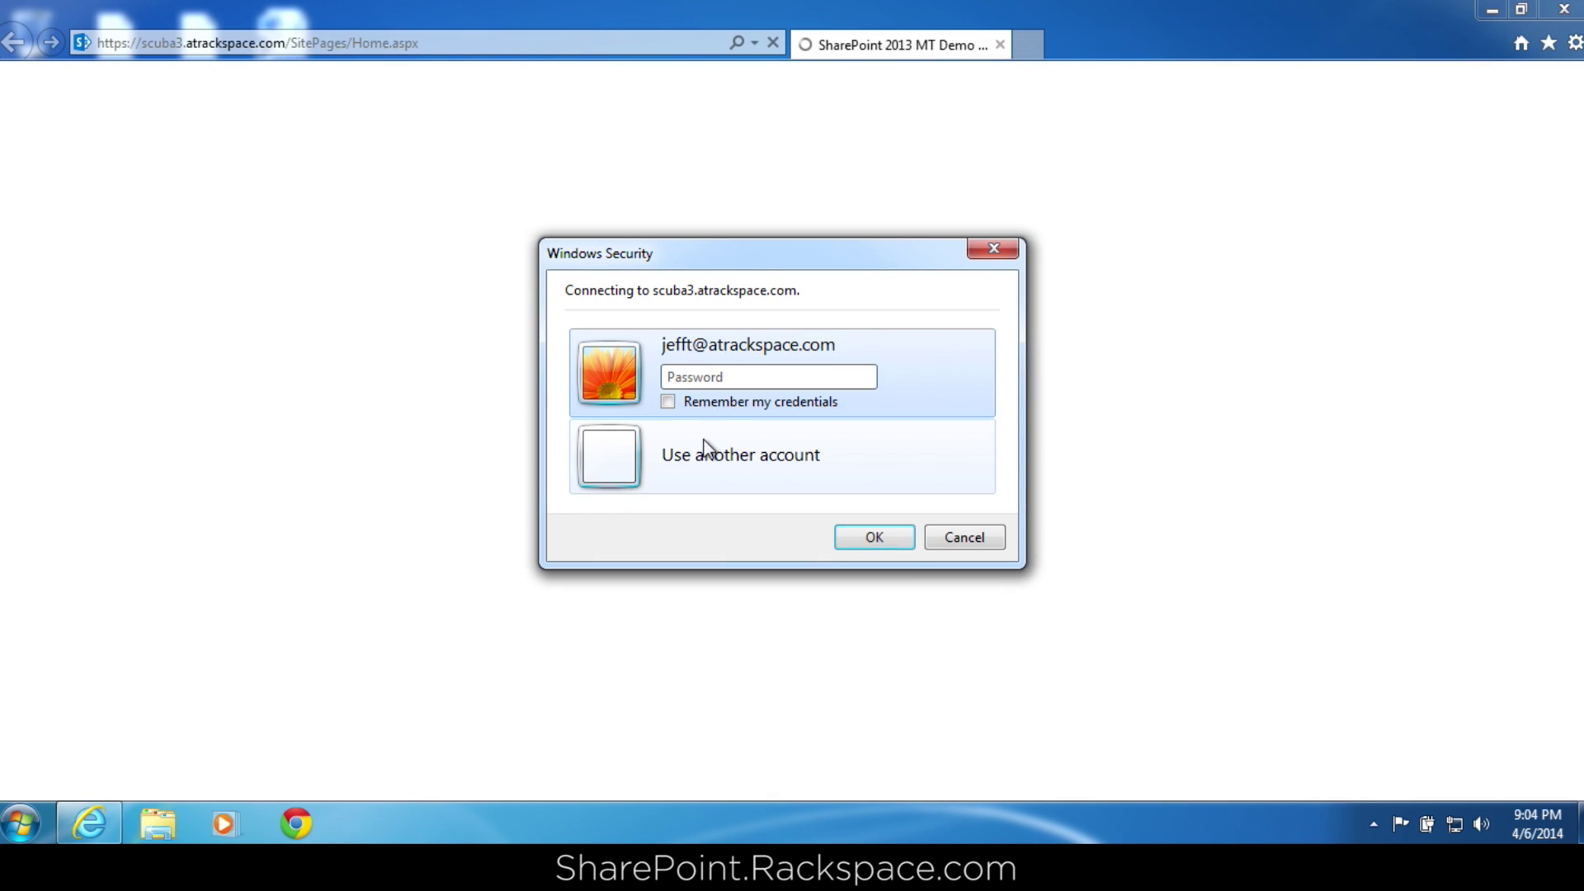
click(704, 448)
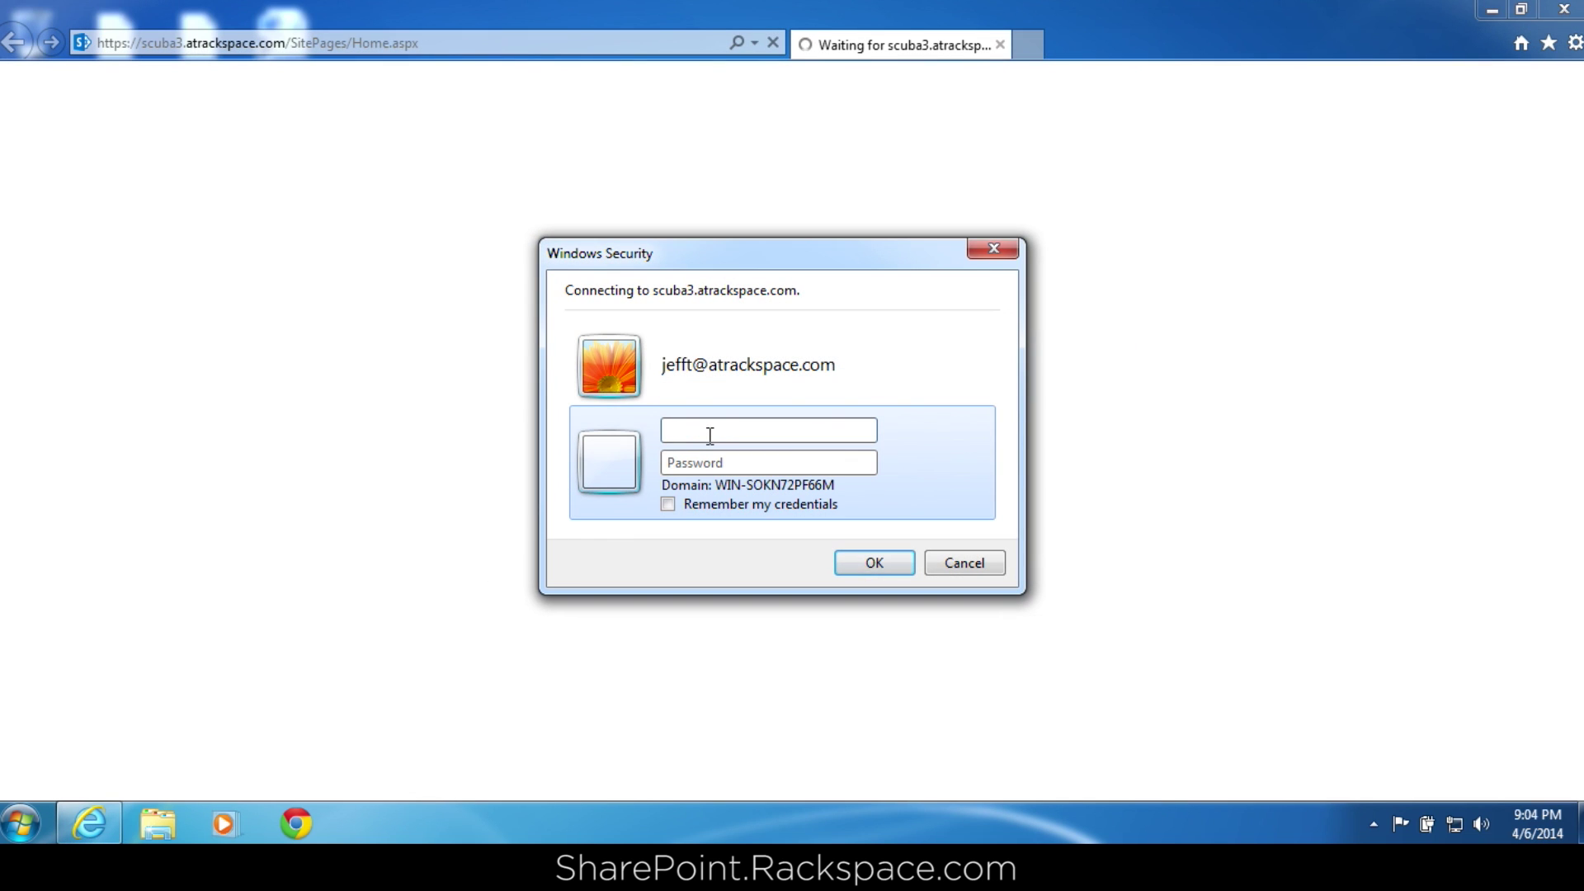
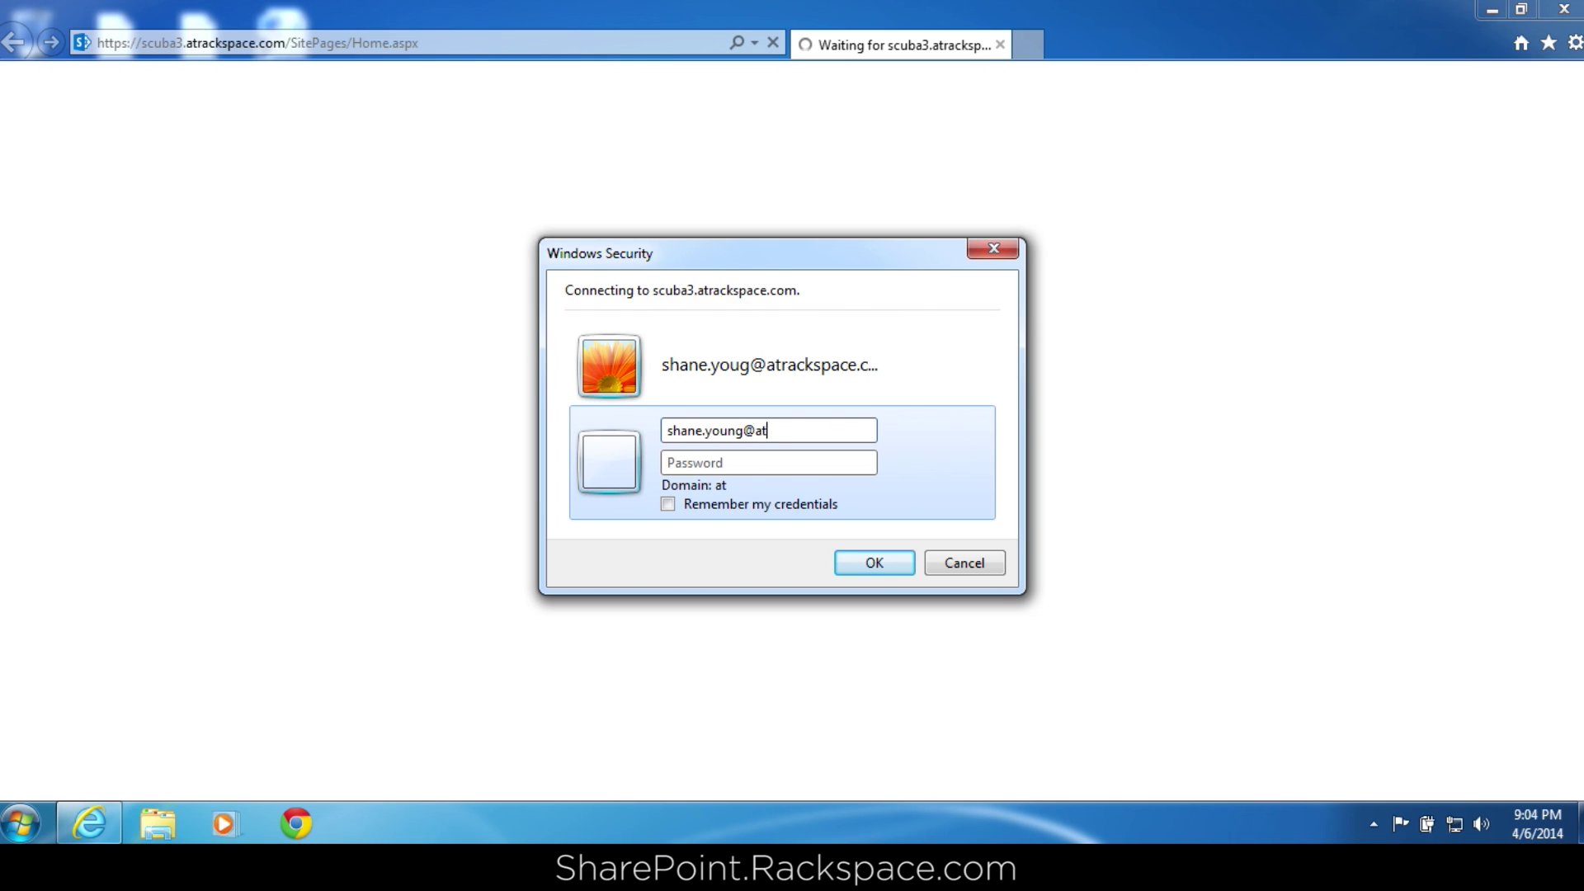
key(Tab)
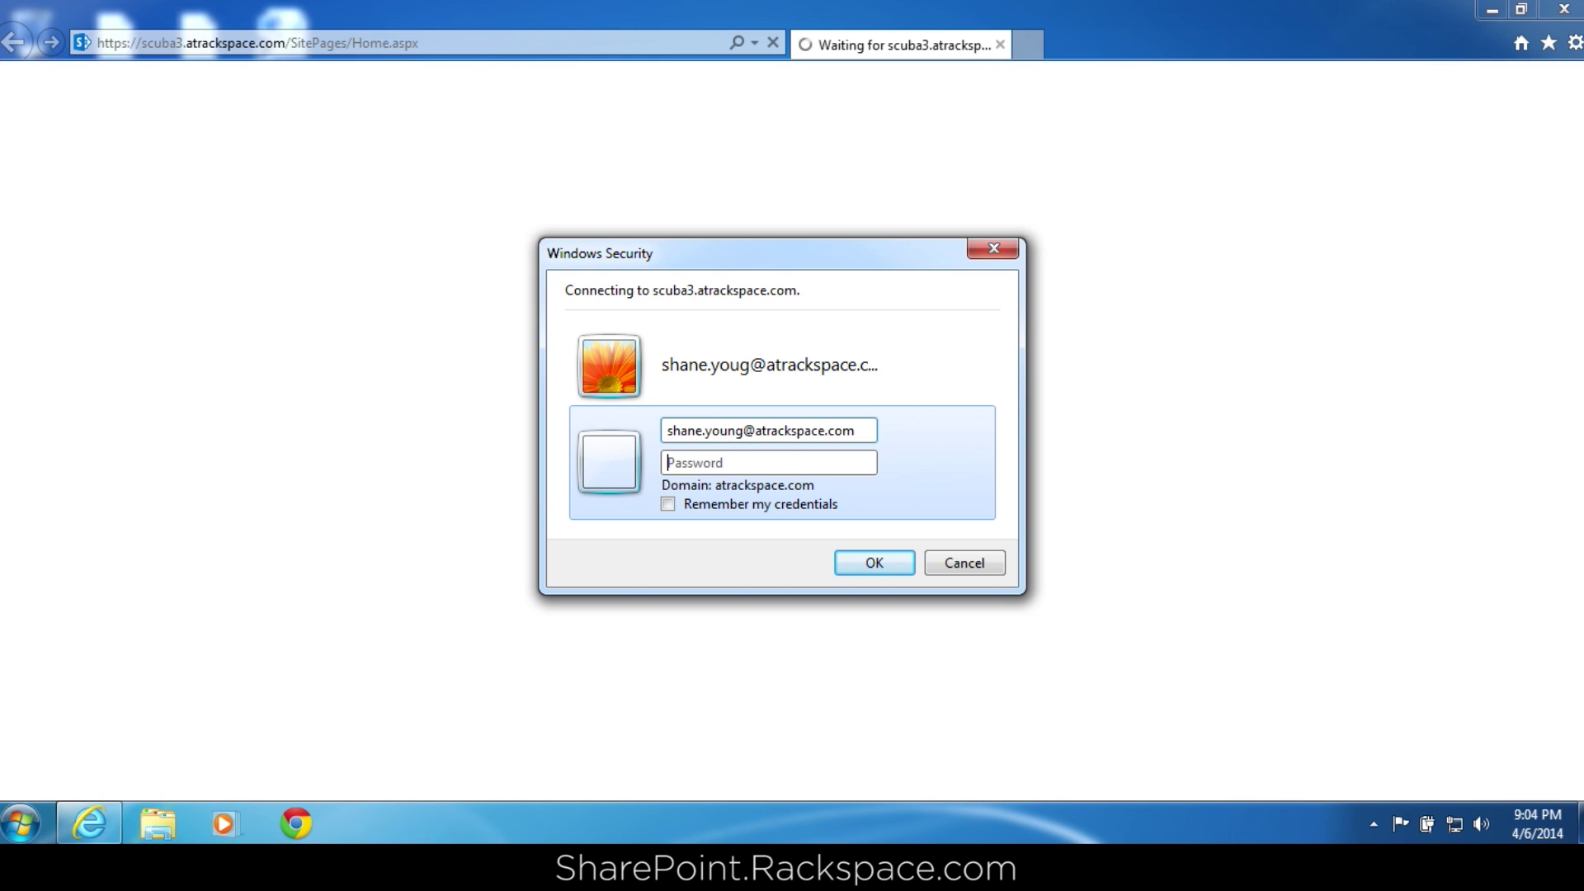
text(••••••••••••)
key(Return)
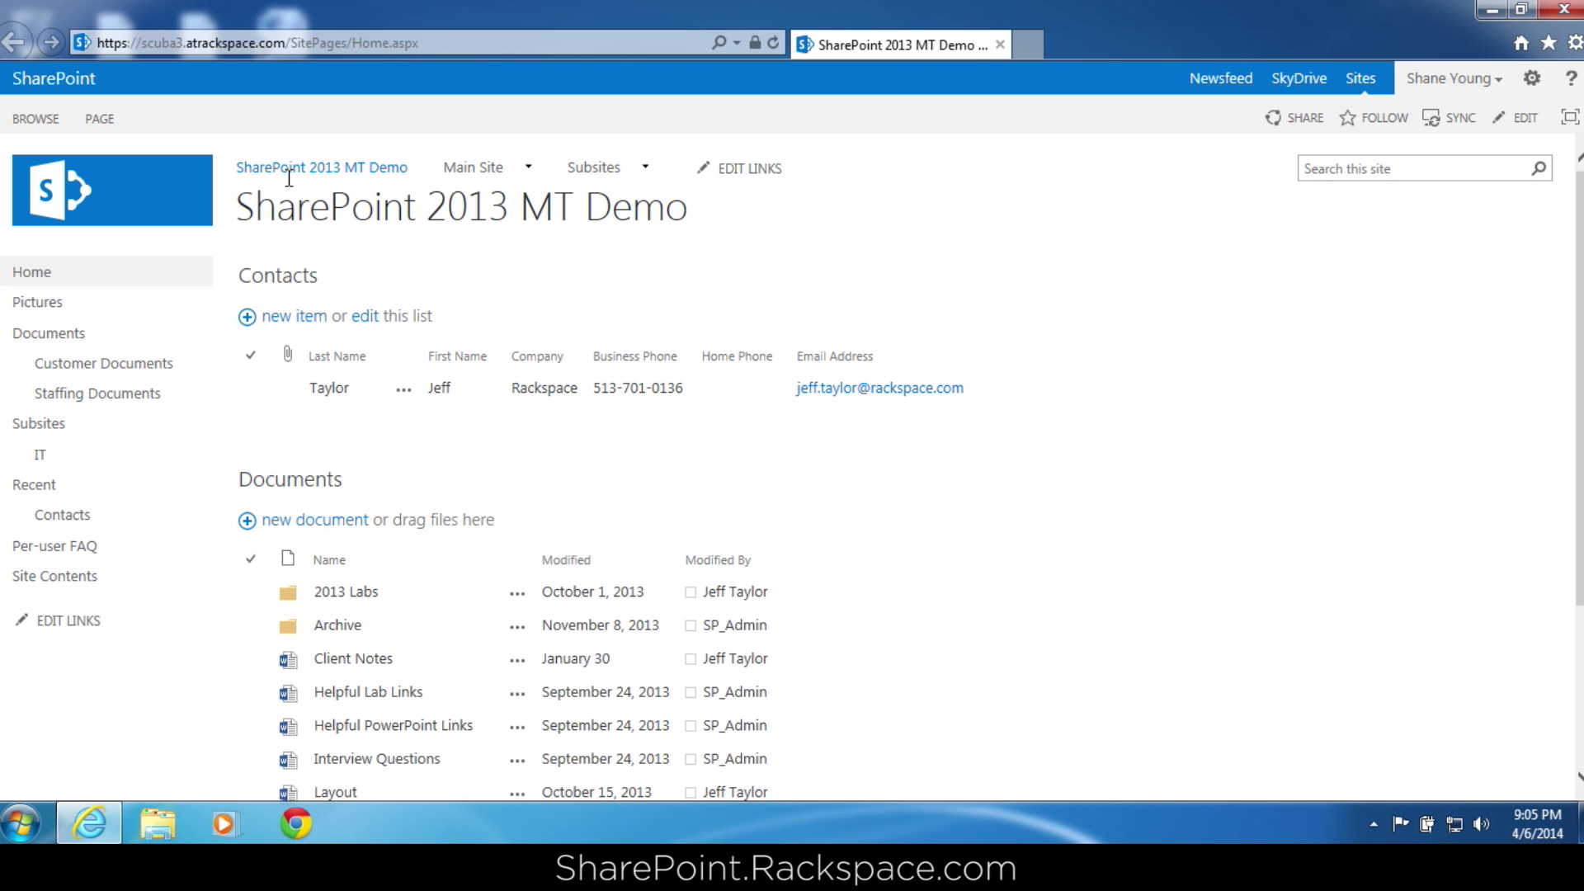
Go to Documents' Library Settings via the LIBRARY ribbon and open its permissions page.
click(331, 485)
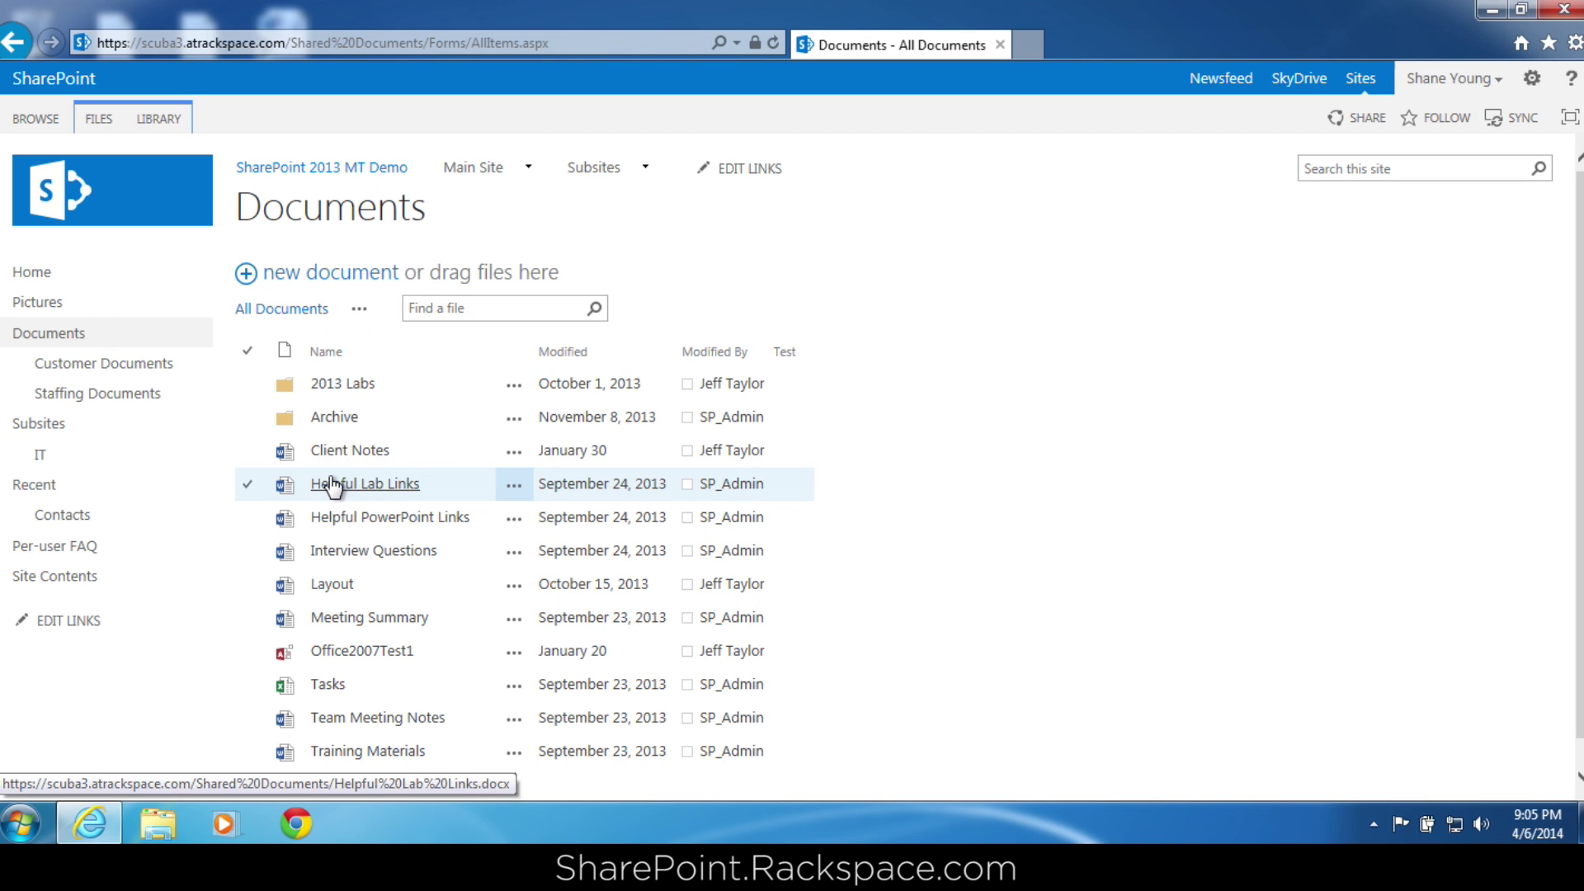
click(176, 123)
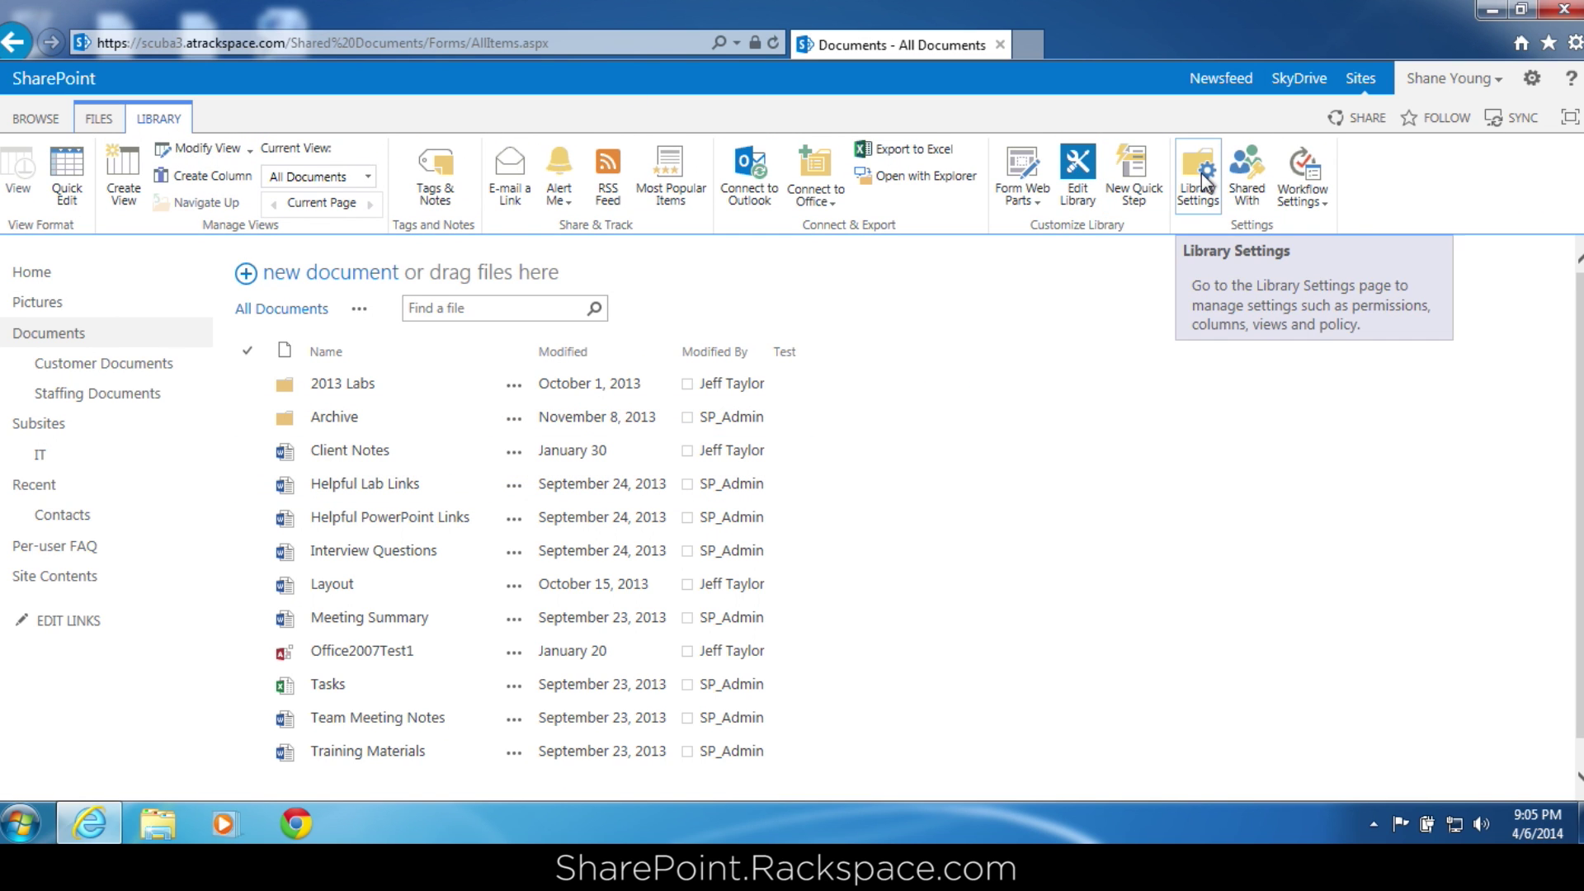
click(1205, 180)
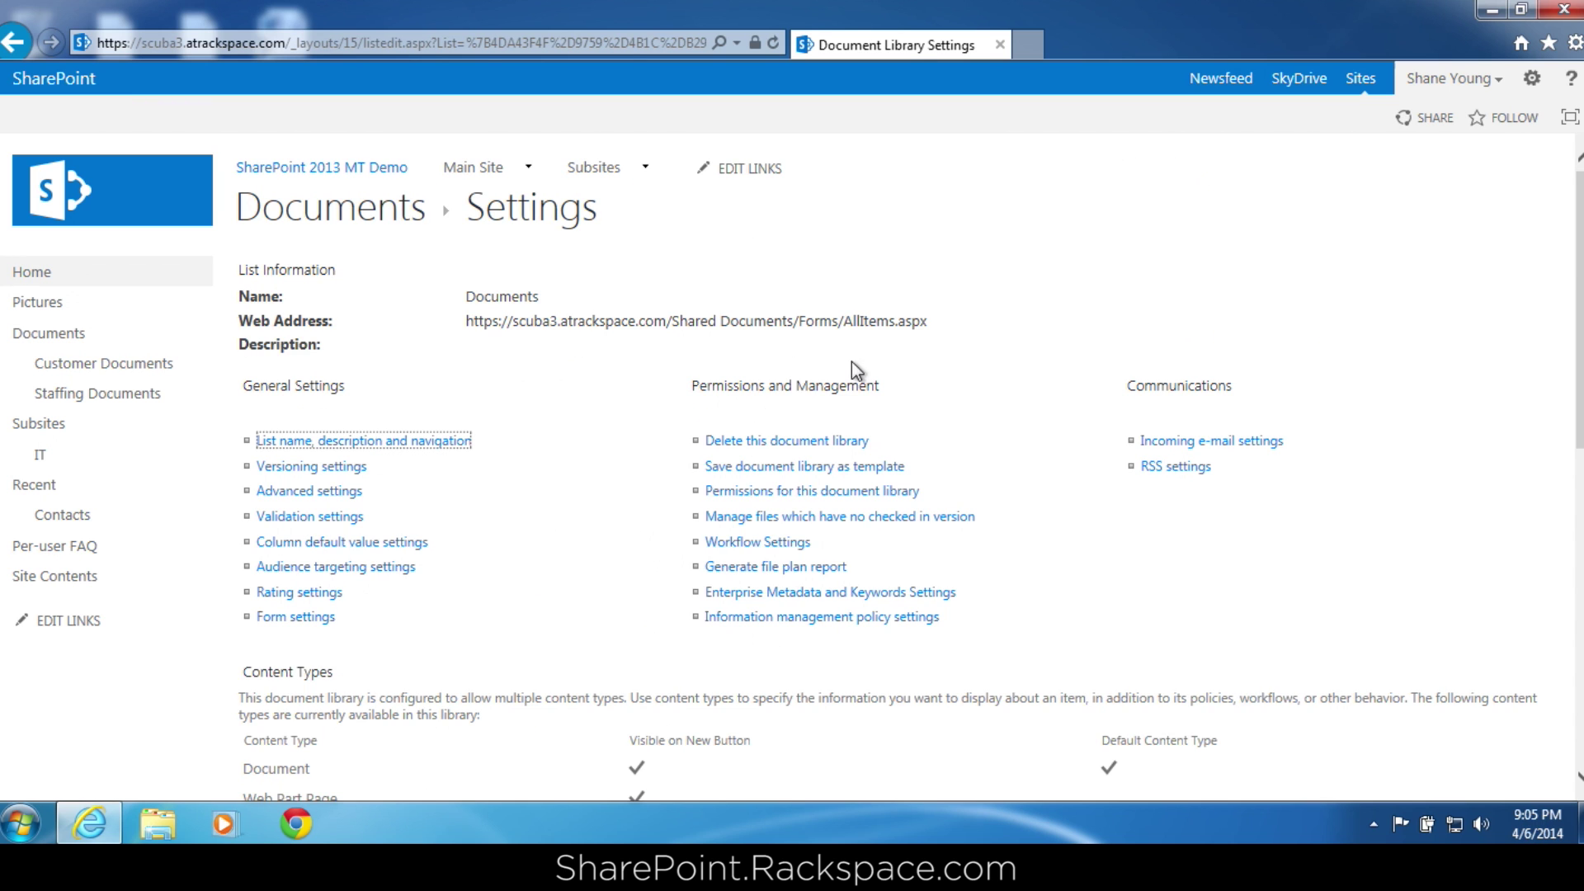
click(794, 491)
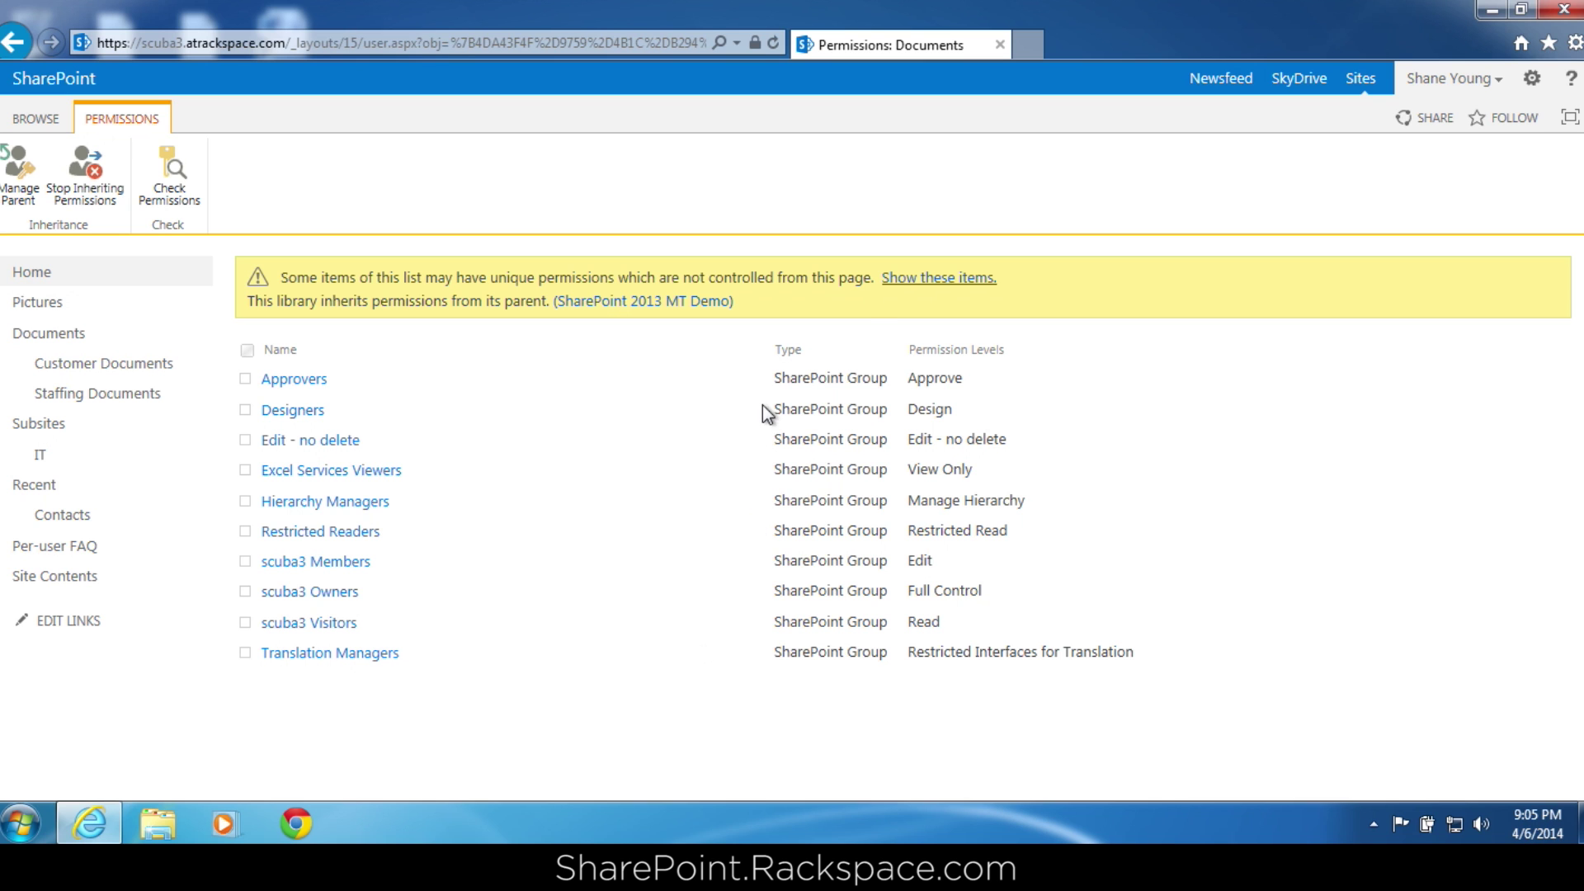
List the library's uniquely-permissioned items and open manage permissions for 2013 Labs.
click(935, 281)
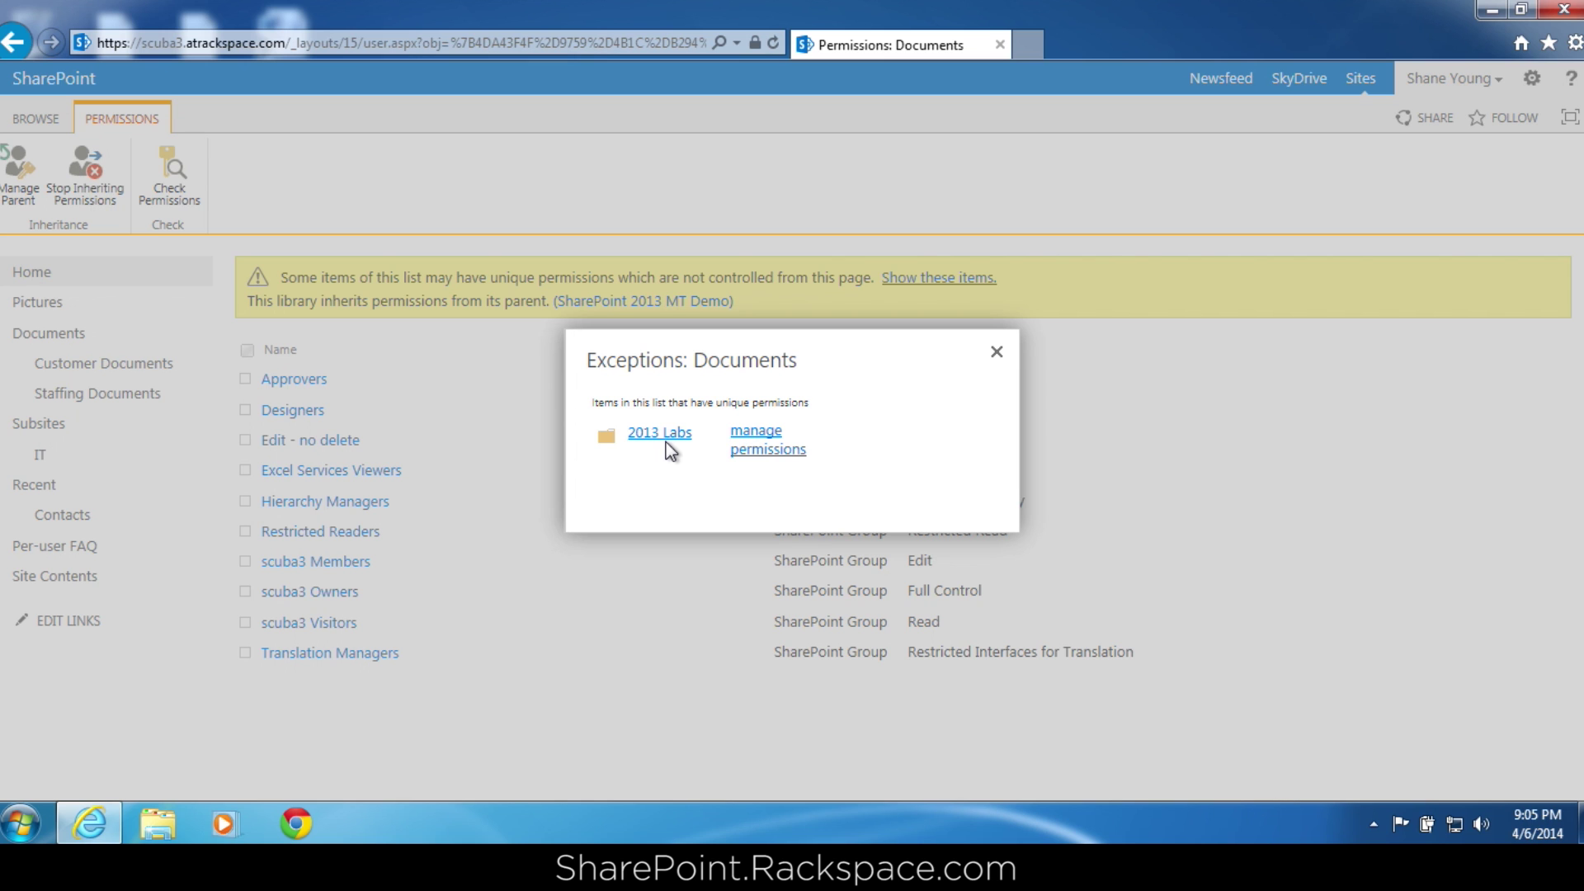
click(755, 437)
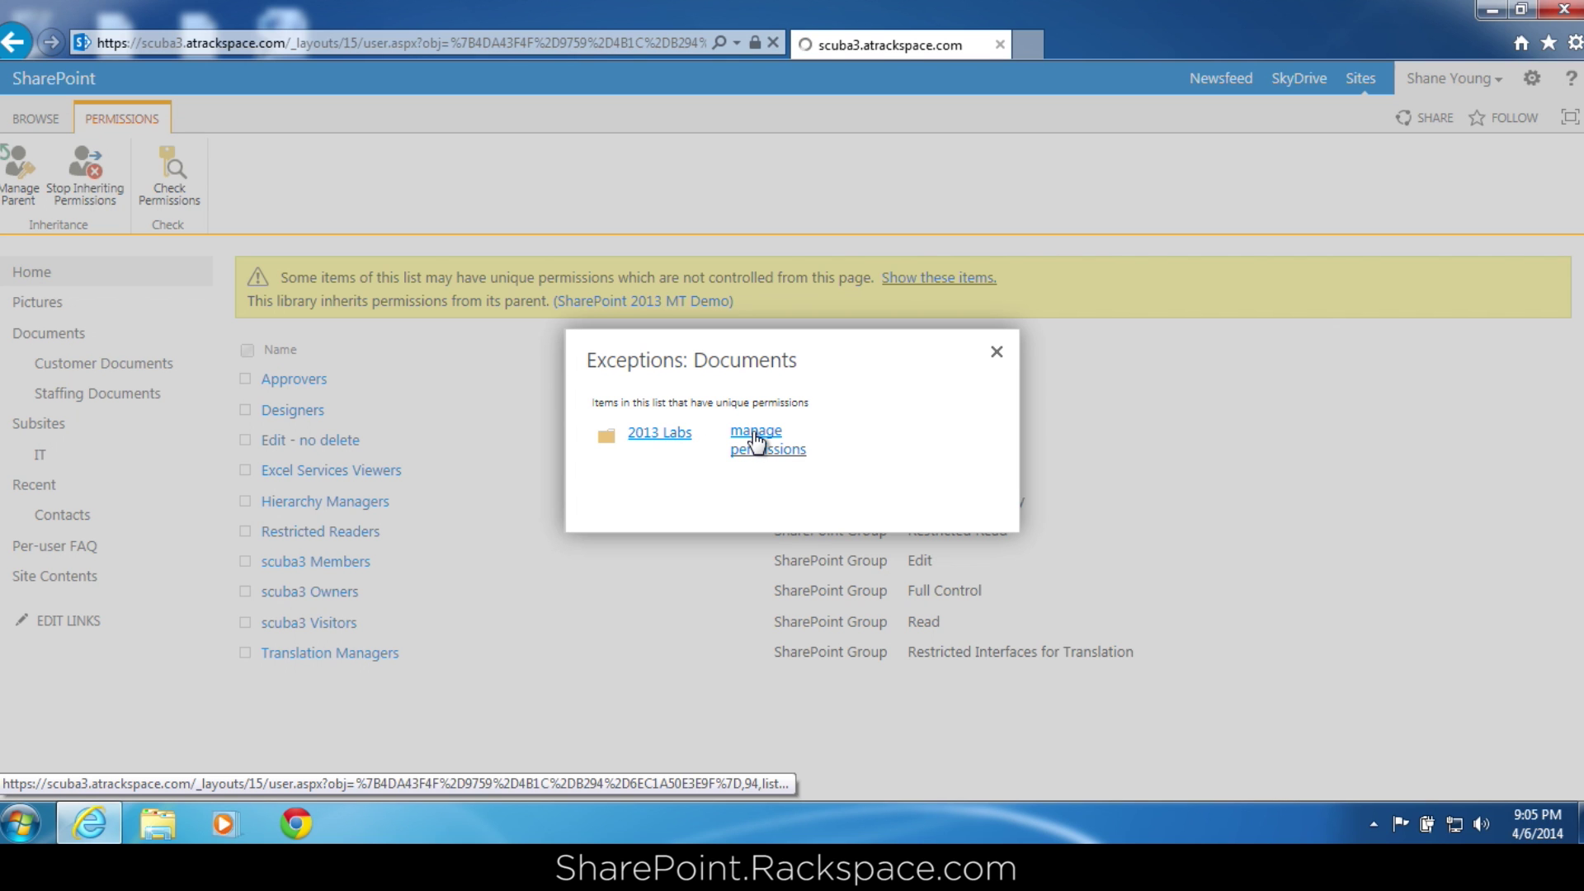